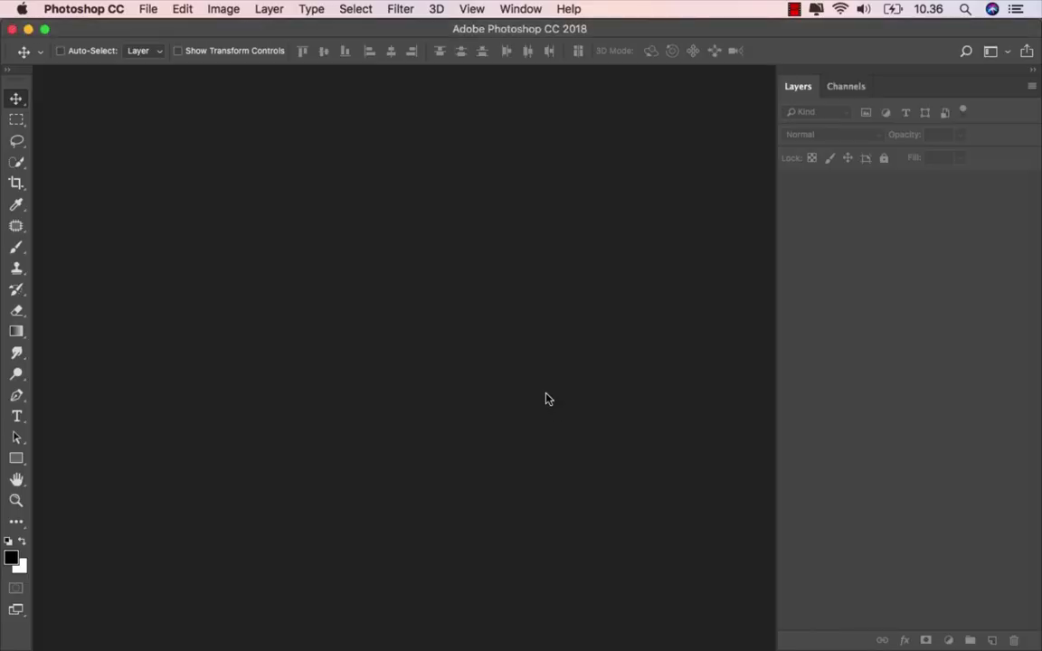
# Step: Create a 2700 × 3000 px, 200 ppi document and drag in the stormy grass-field photo
pyautogui.click(148, 9)
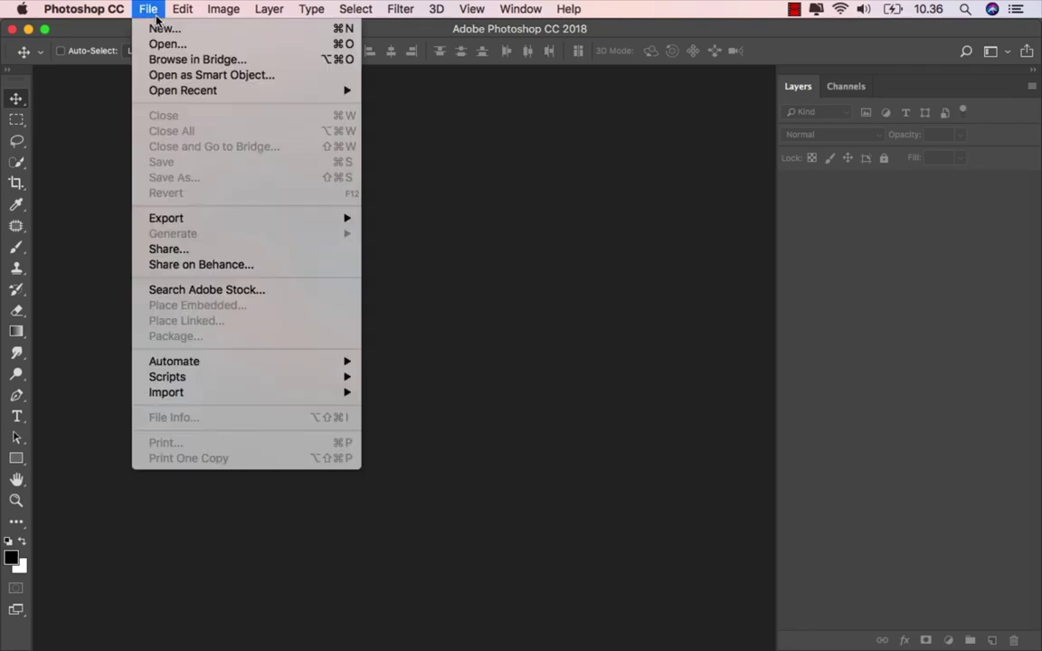
pyautogui.click(177, 27)
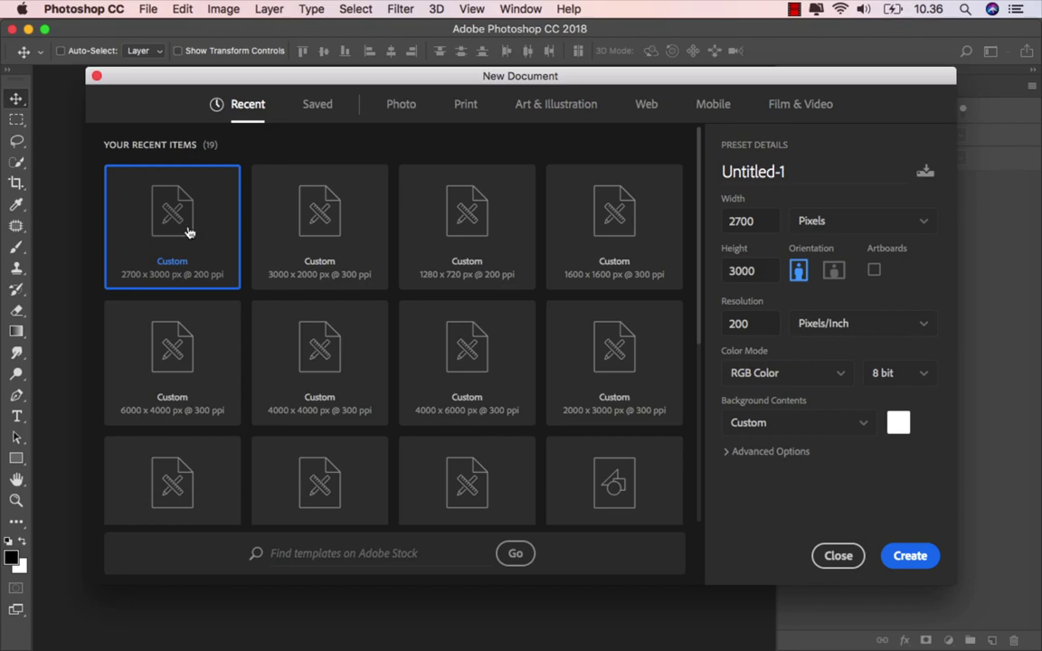
pyautogui.doubleClick(742, 222)
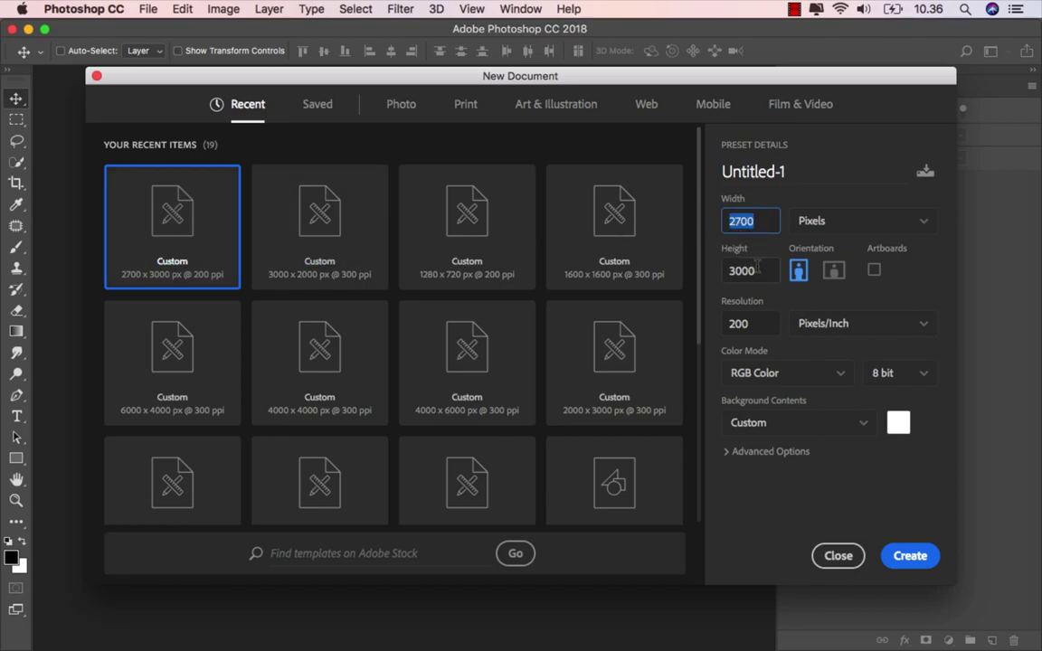
pyautogui.doubleClick(744, 271)
pyautogui.click(797, 277)
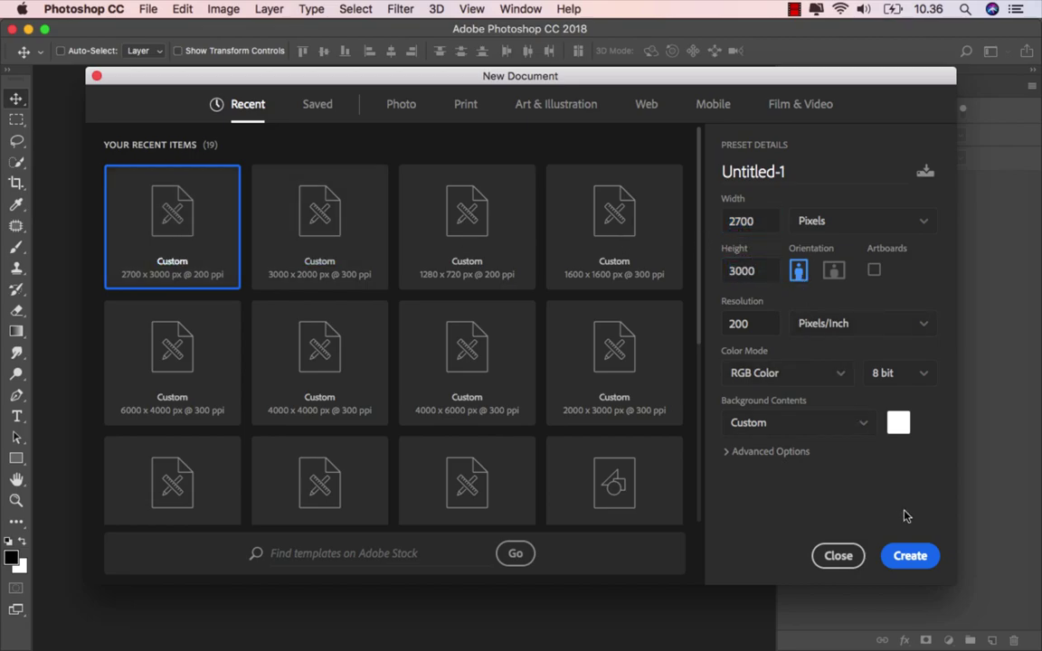
pyautogui.click(911, 555)
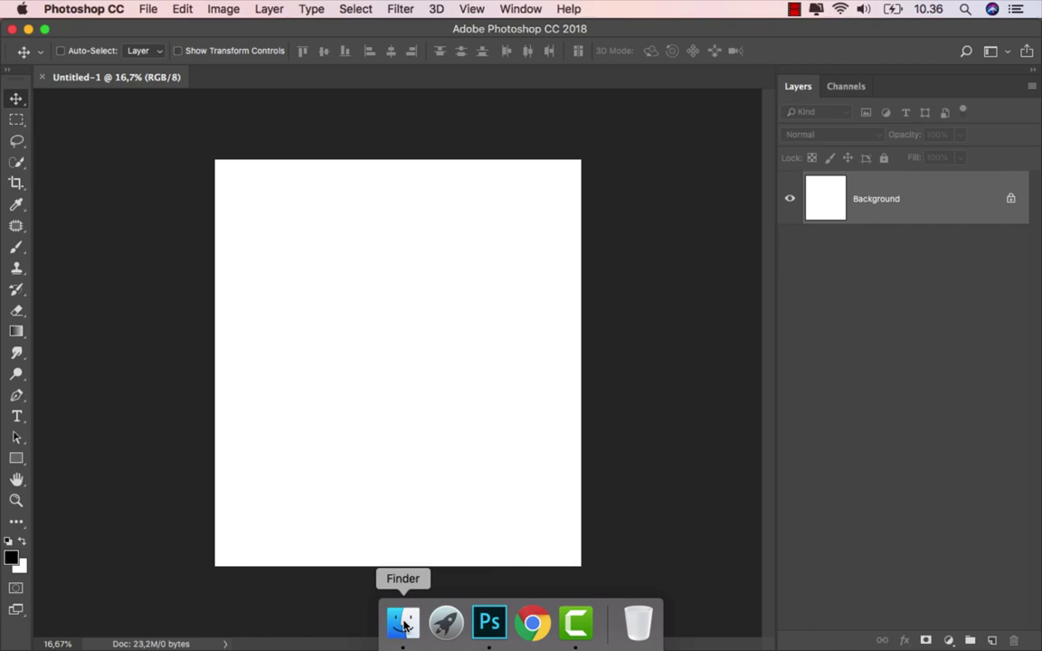
pyautogui.click(405, 624)
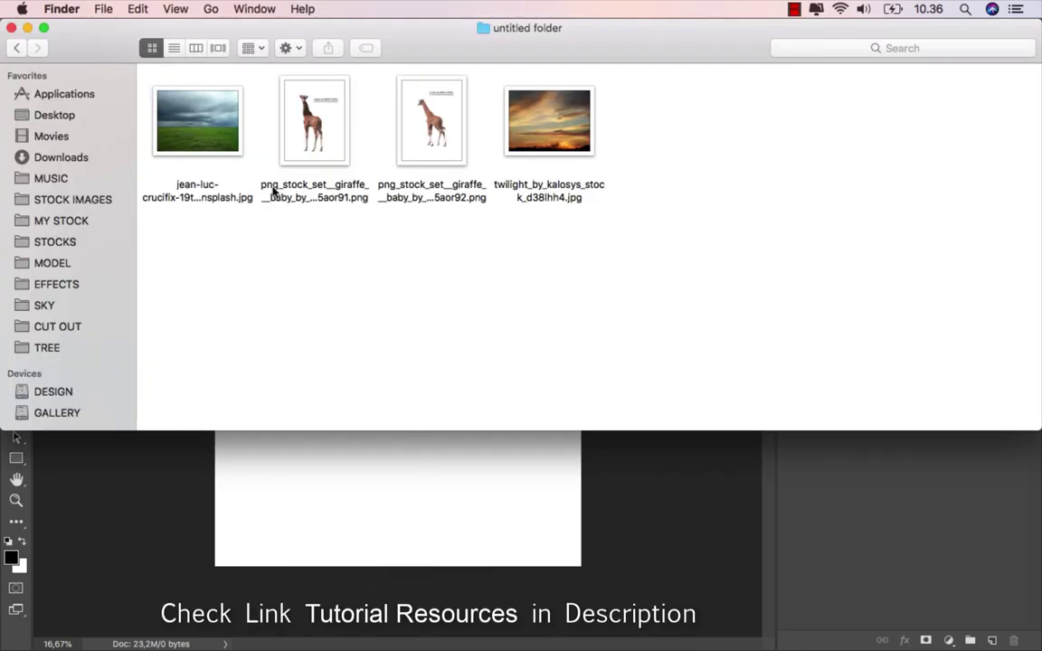
pyautogui.moveTo(206, 136)
pyautogui.mouseDown()
pyautogui.moveTo(321, 481)
pyautogui.moveTo(349, 401)
pyautogui.mouseUp()
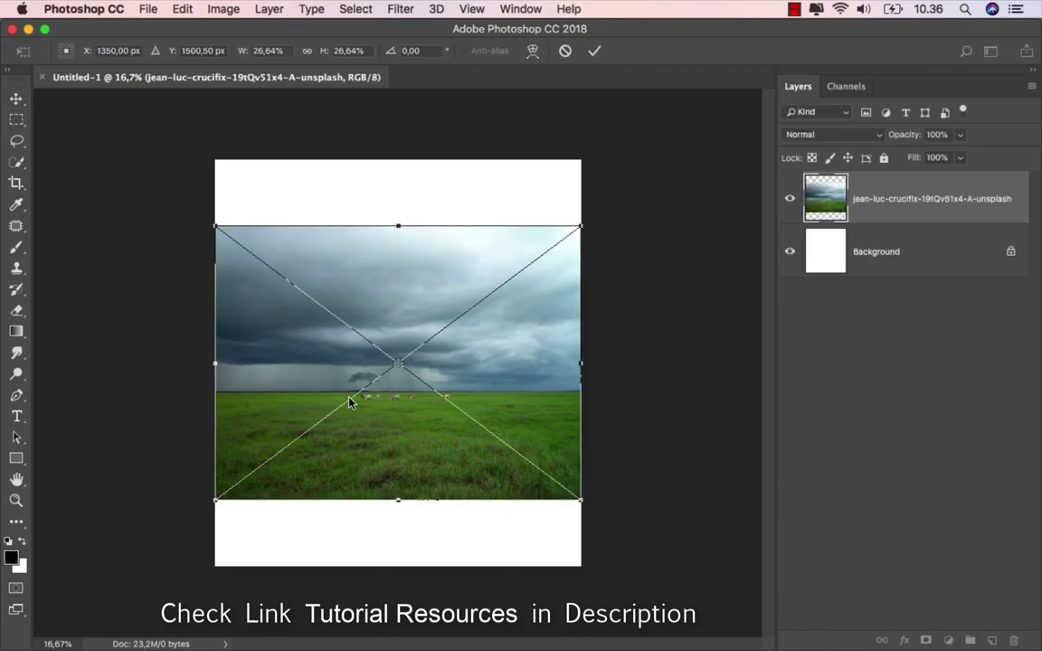
# Step: Move the grass photo down to the canvas bottom and stretch it to 30.84% height, committed
pyautogui.moveTo(395, 307); pyautogui.dragTo(390, 370)
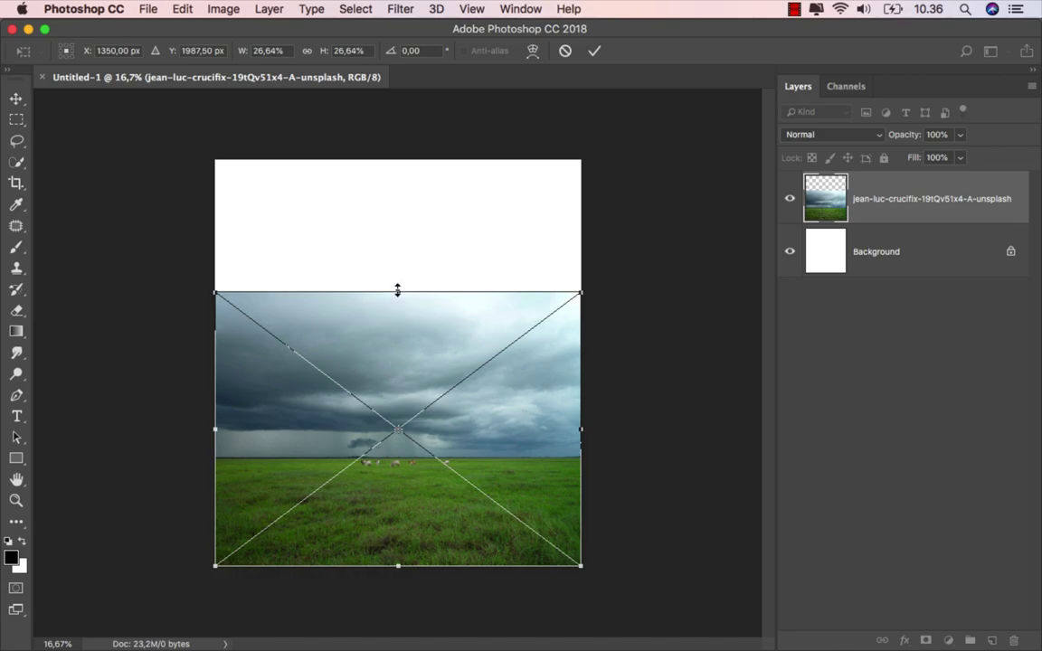
pyautogui.moveTo(397, 287); pyautogui.dragTo(399, 246)
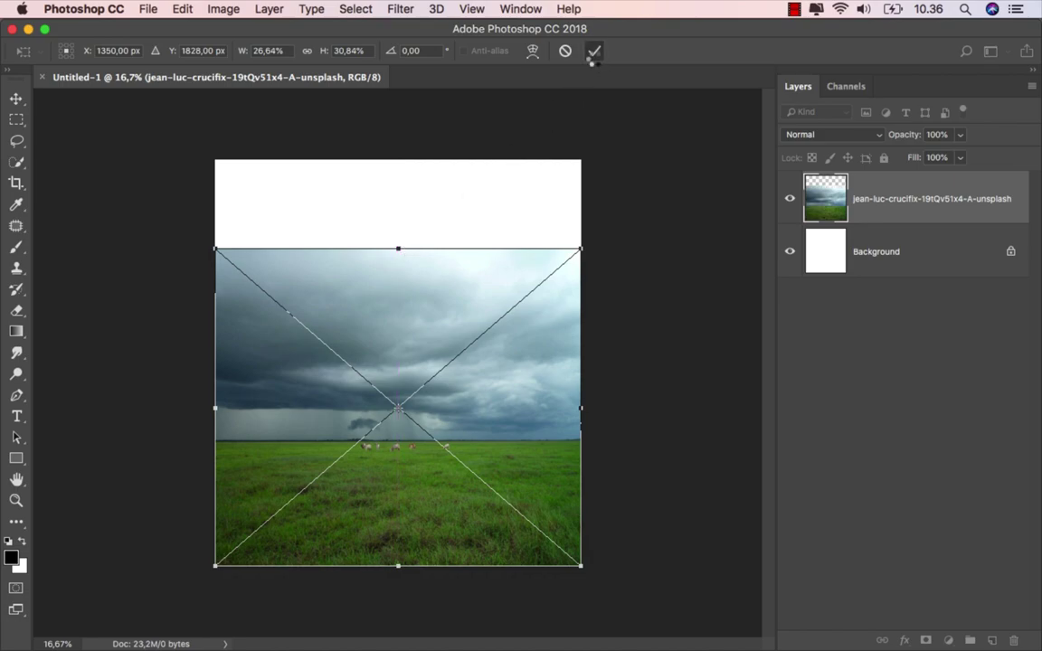
pyautogui.click(593, 51)
pyautogui.press('super+plus')
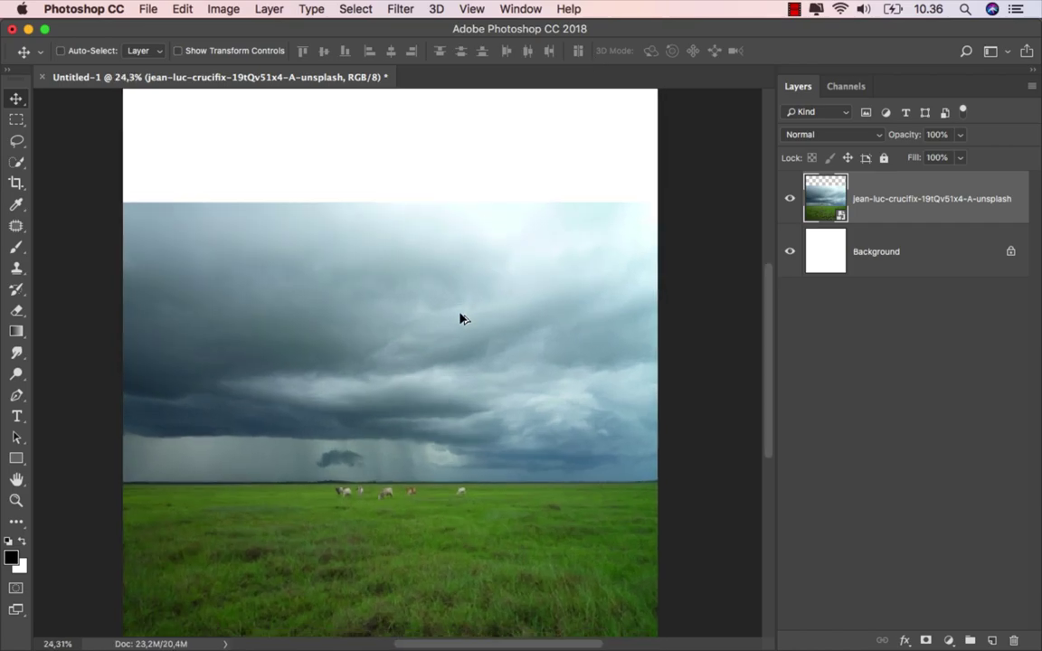
pyautogui.press('super+minus')
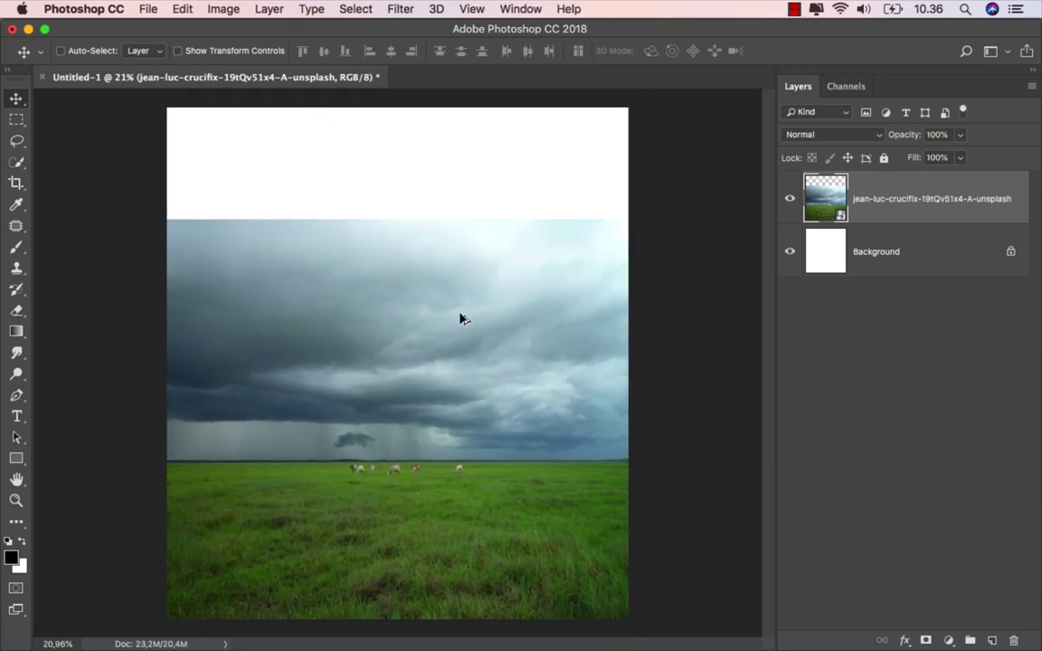
# Step: Mask the grass photo to a rectangular selection of the grass below the horizon
pyautogui.click(16, 120)
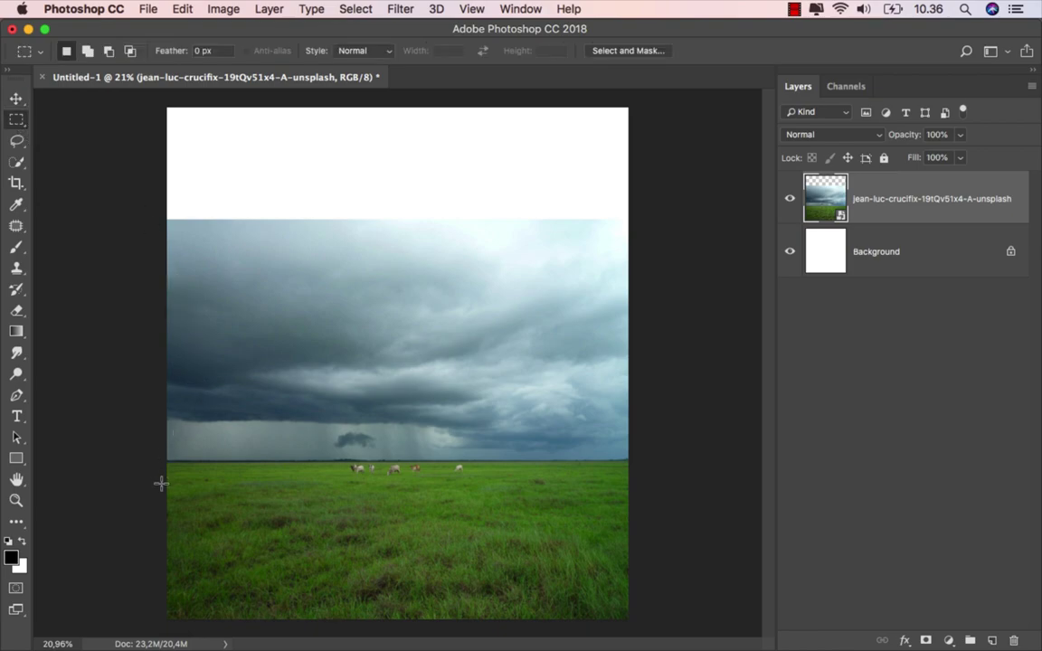
pyautogui.moveTo(163, 482); pyautogui.dragTo(687, 633)
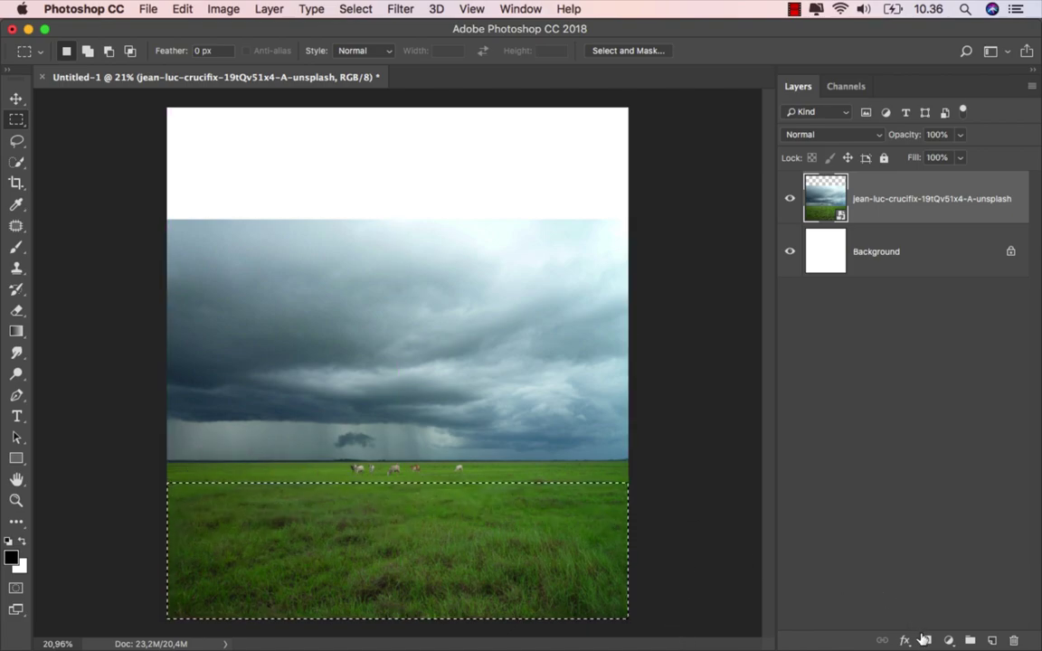
pyautogui.click(926, 641)
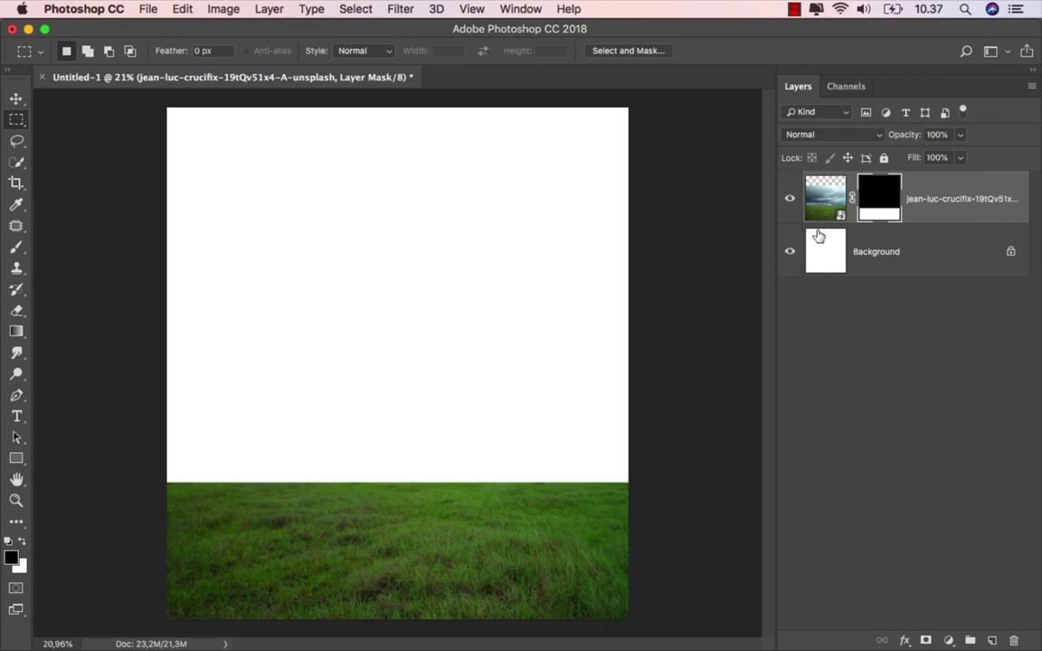
# Step: Select the Brush Tool with the 134 px grass-blade preset
pyautogui.moveTo(16, 247); pyautogui.dragTo(45, 249)
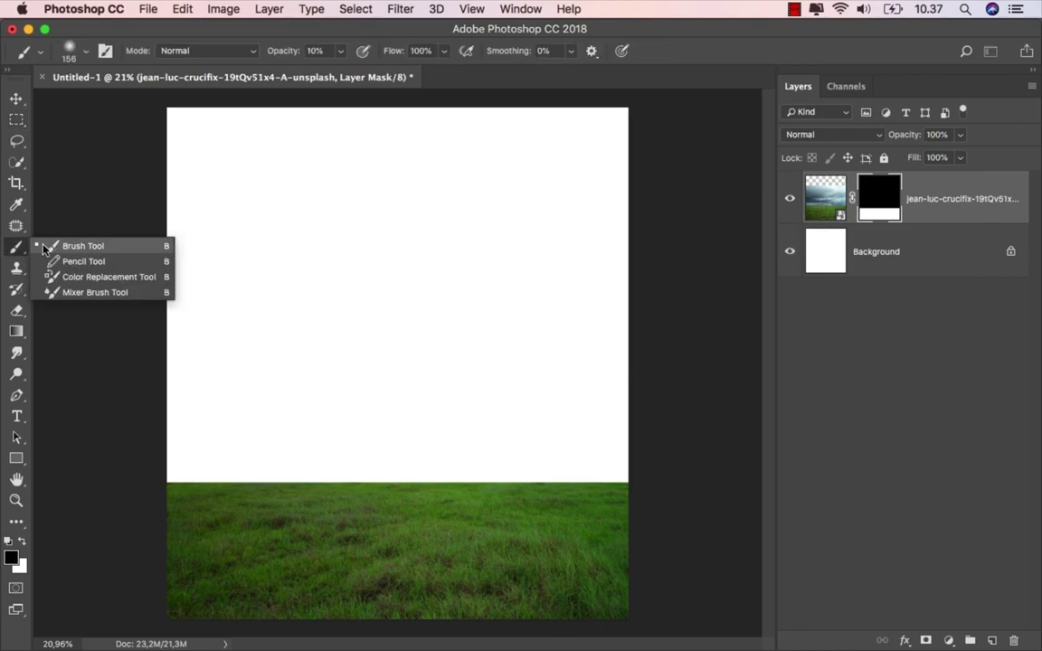
pyautogui.click(60, 247)
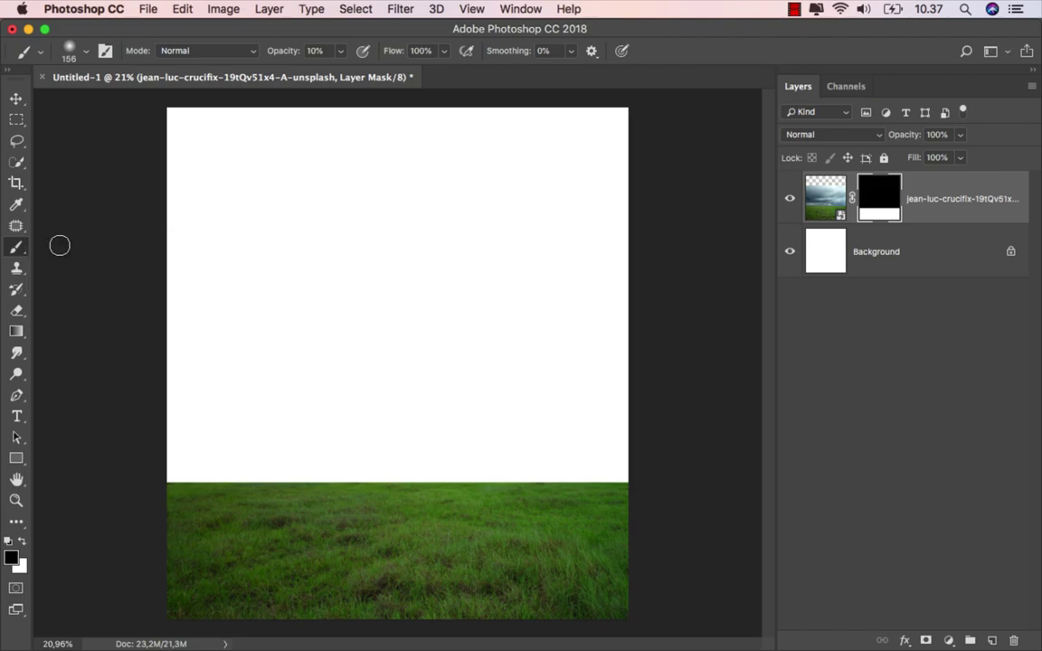
pyautogui.rightClick(240, 264)
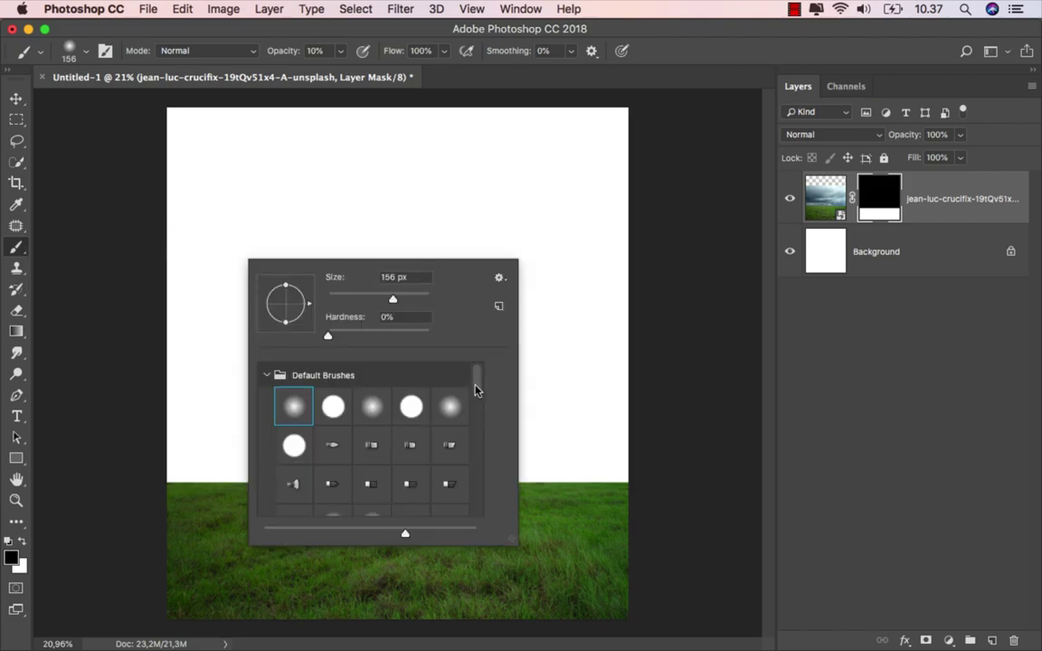
pyautogui.moveTo(477, 390); pyautogui.dragTo(474, 471)
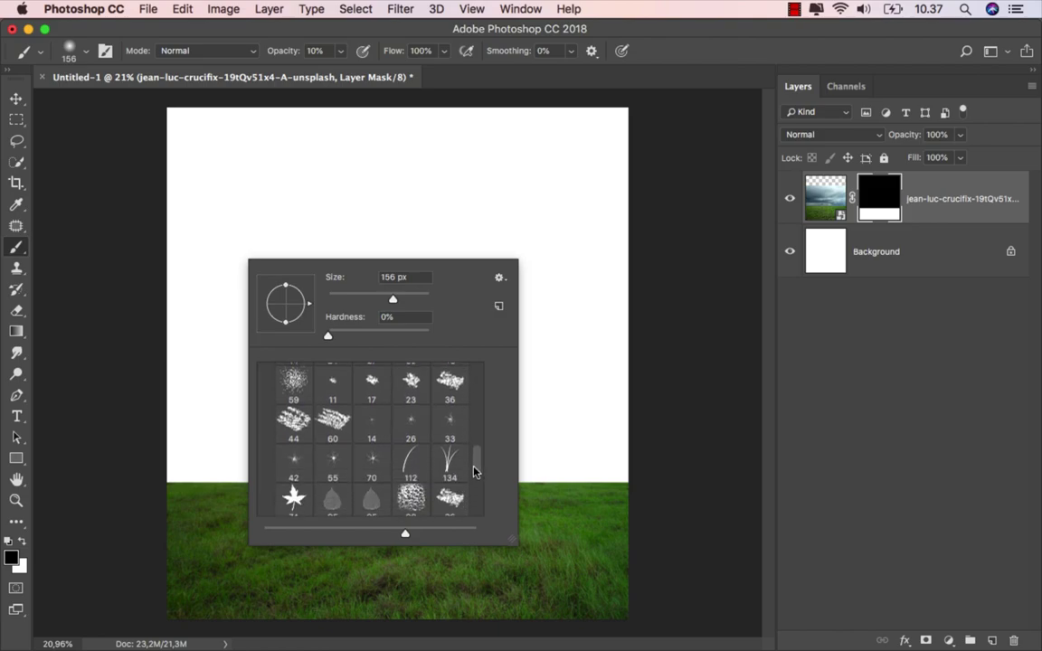
pyautogui.click(450, 465)
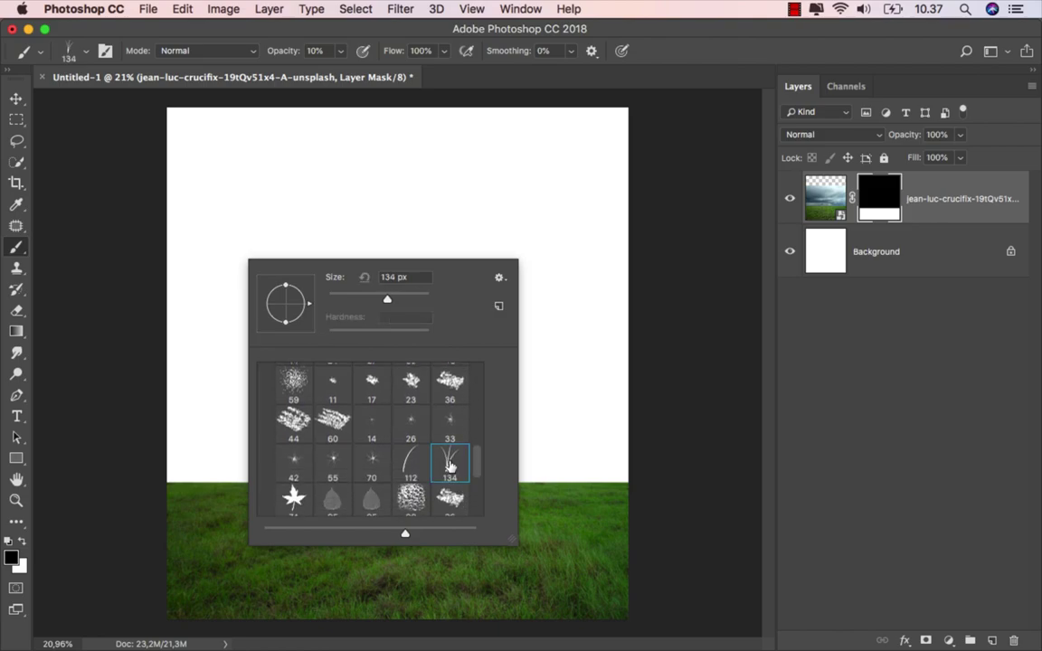
# Step: Set the foreground colour to white and brush opacity to 100%
pyautogui.click(13, 558)
pyautogui.moveTo(591, 456); pyautogui.dragTo(559, 309)
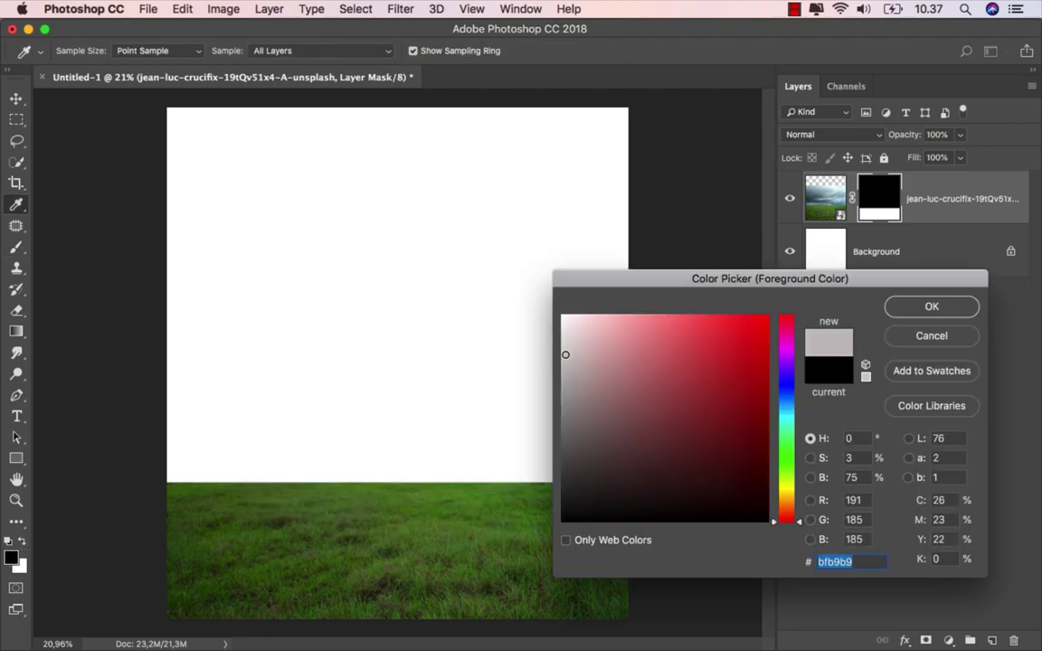
pyautogui.click(905, 308)
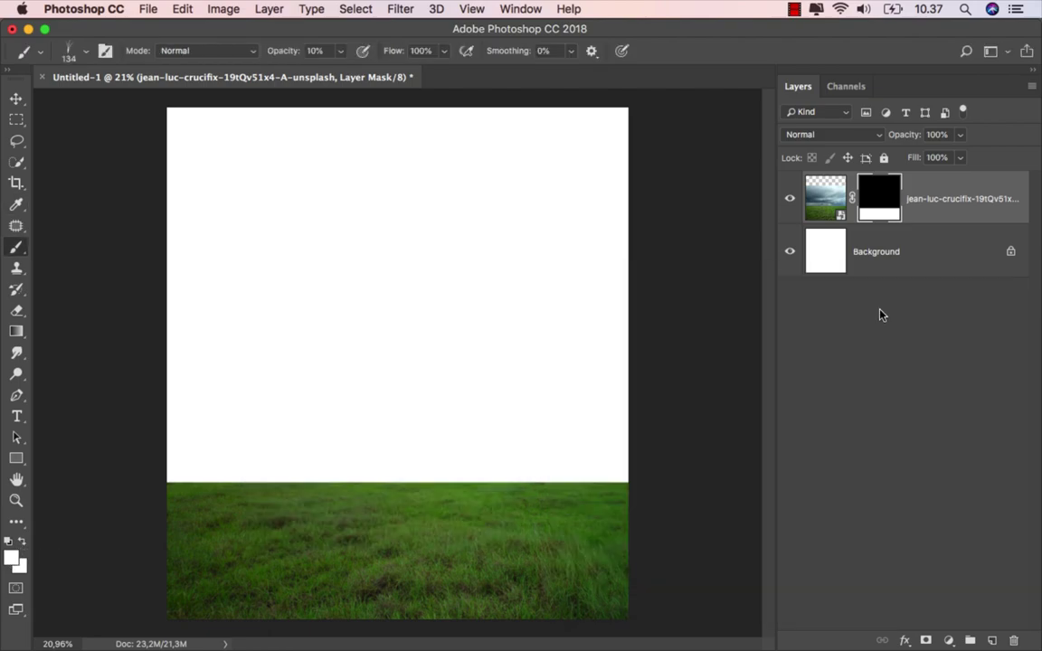
pyautogui.click(339, 52)
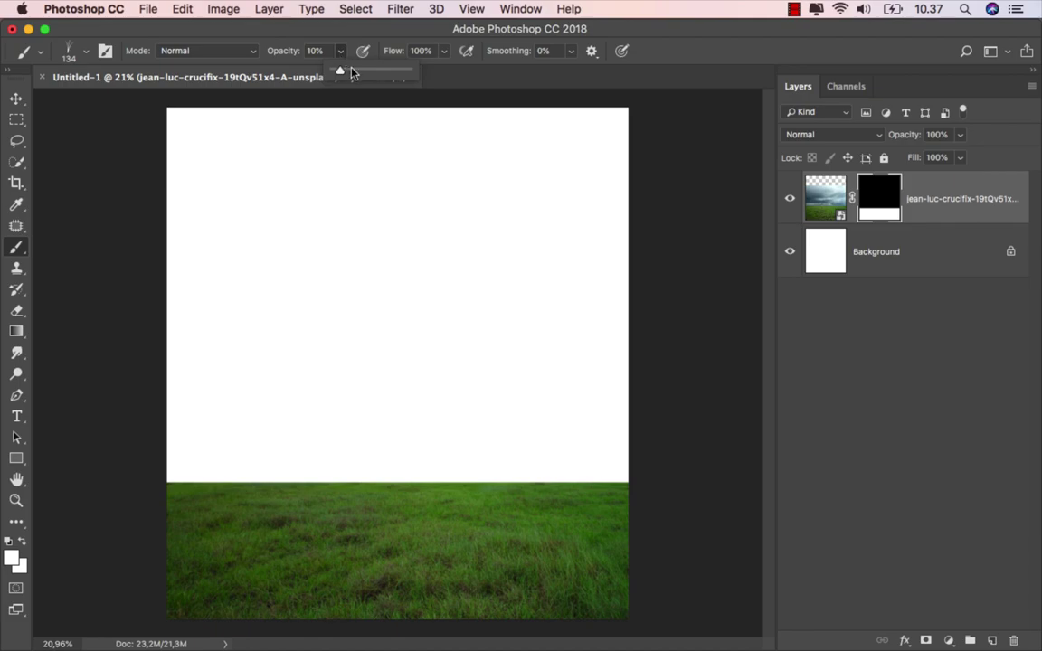
pyautogui.moveTo(353, 73); pyautogui.dragTo(431, 81)
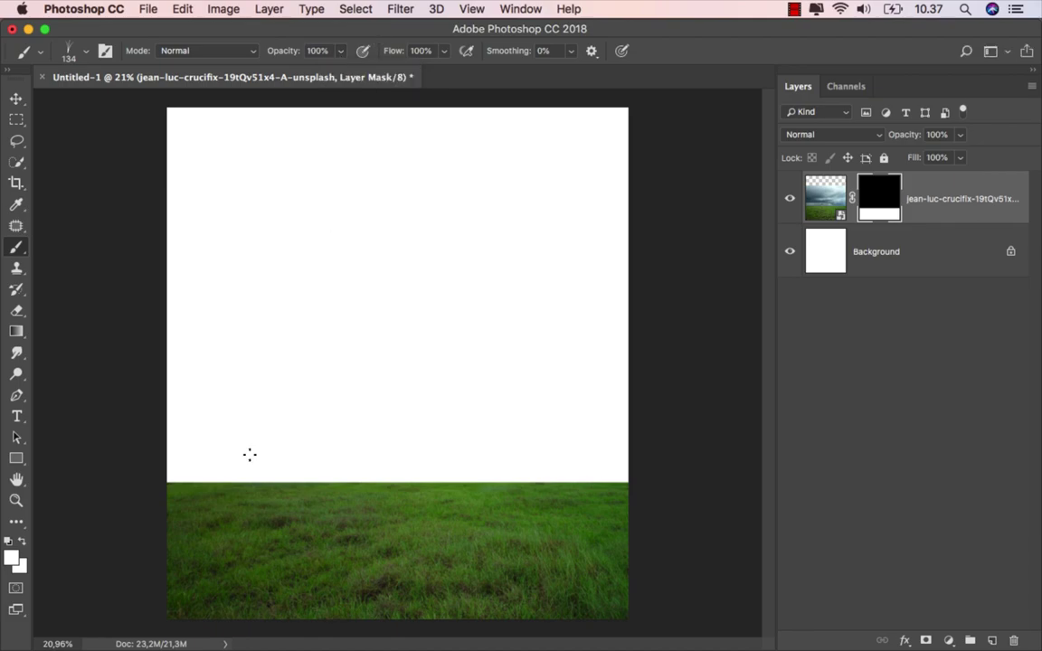
pyautogui.scroll(3, 248, 453)
# Step: Paint white grass blades along the horizon on the grass mask with a smaller brush
pyautogui.scroll(1, 145, 508)
pyautogui.scroll(2, 158, 513)
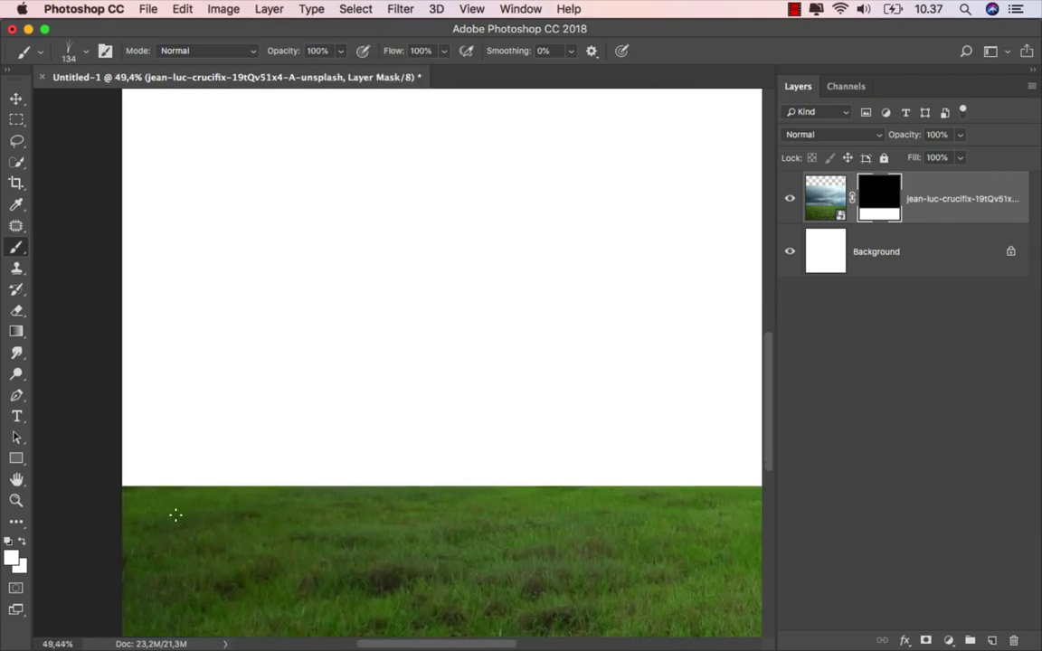
pyautogui.scroll(1, 203, 445)
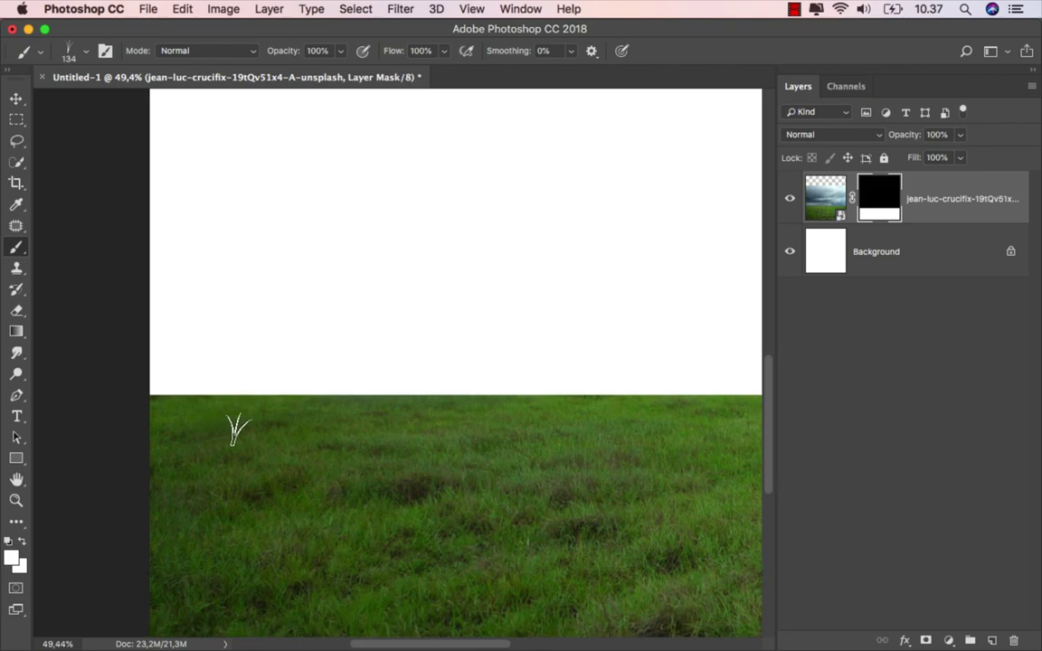
pyautogui.press('[')
pyautogui.press('[')
pyautogui.press('[')
pyautogui.moveTo(160, 401)
pyautogui.mouseDown()
pyautogui.moveTo(232, 399)
pyautogui.moveTo(144, 400)
pyautogui.moveTo(579, 395)
pyautogui.moveTo(353, 399)
pyautogui.mouseUp()
pyautogui.moveTo(235, 396); pyautogui.dragTo(140, 396)
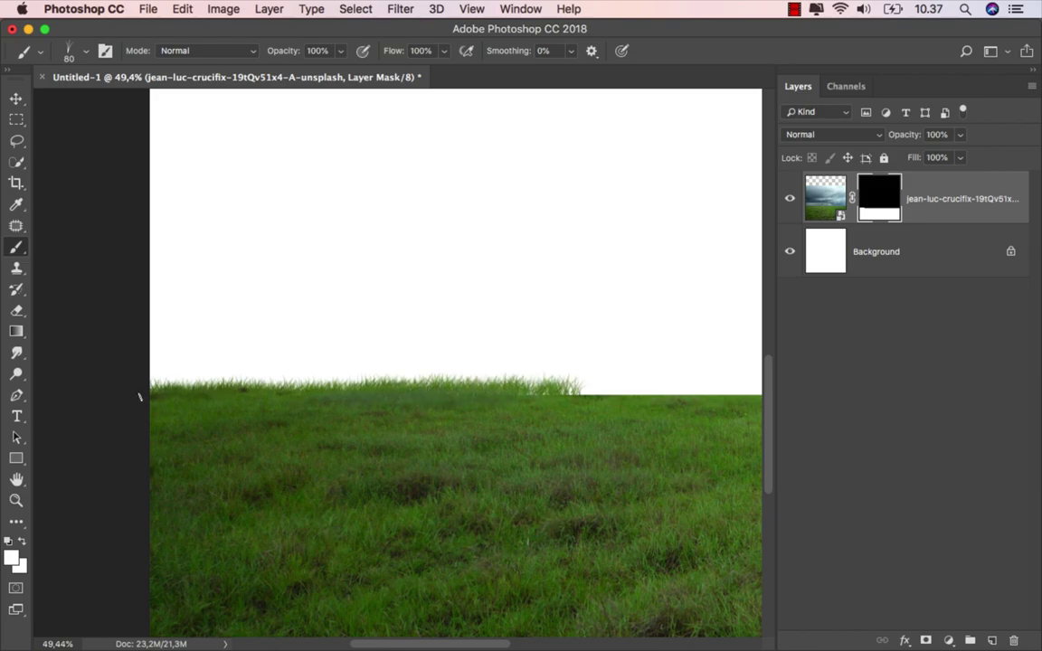
pyautogui.moveTo(541, 392)
pyautogui.mouseDown()
pyautogui.moveTo(571, 400)
pyautogui.moveTo(236, 401)
pyautogui.moveTo(686, 396)
pyautogui.moveTo(427, 411)
pyautogui.mouseUp()
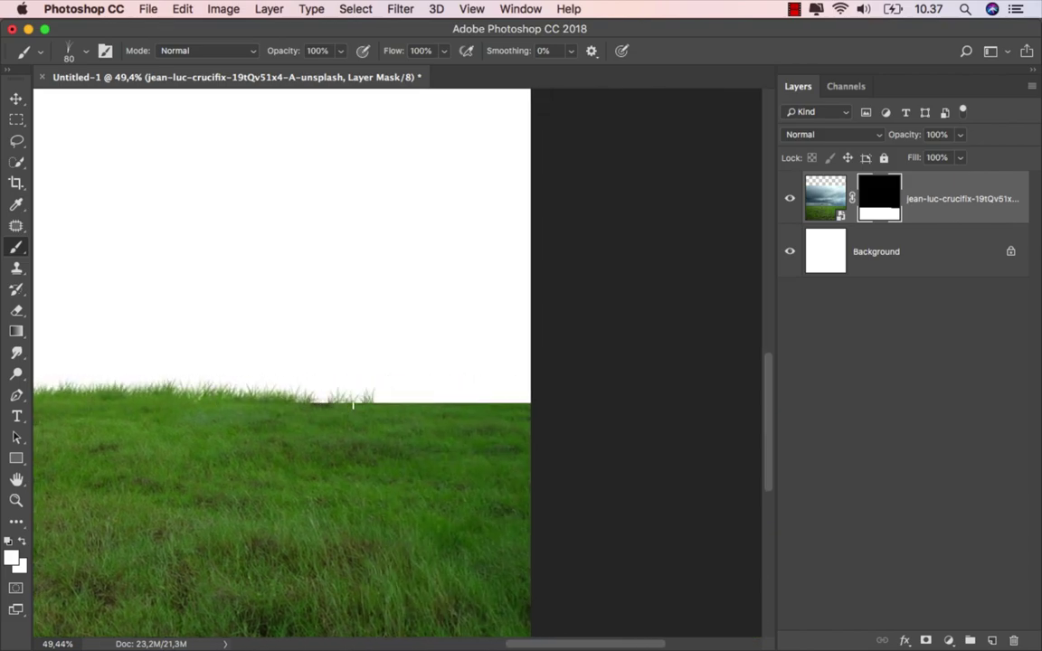
pyautogui.moveTo(271, 403); pyautogui.dragTo(524, 398)
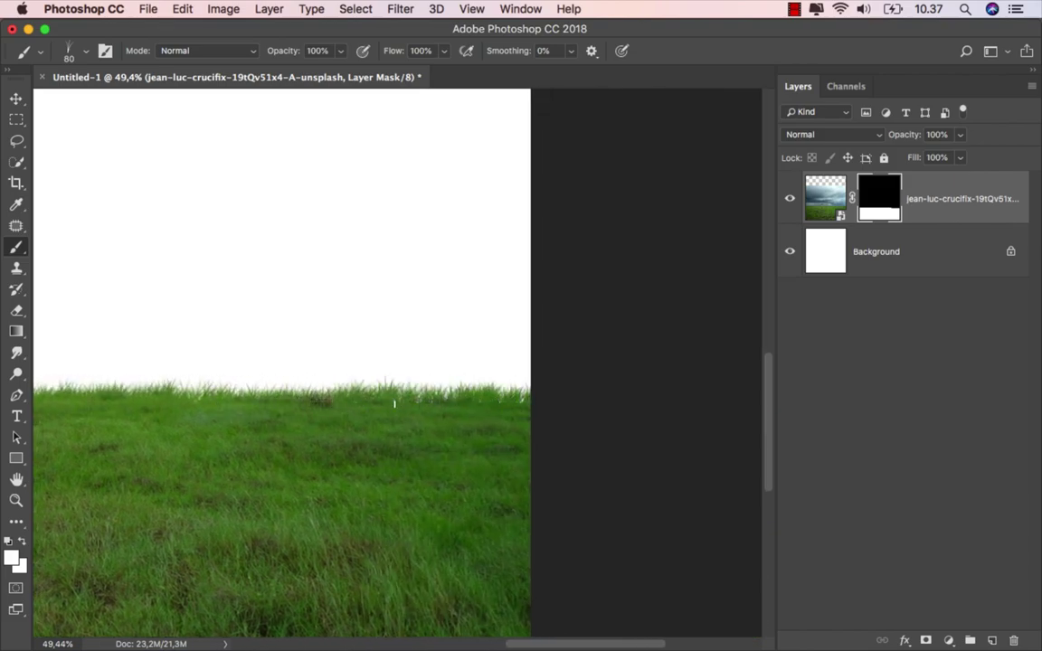
pyautogui.moveTo(303, 405); pyautogui.dragTo(492, 413)
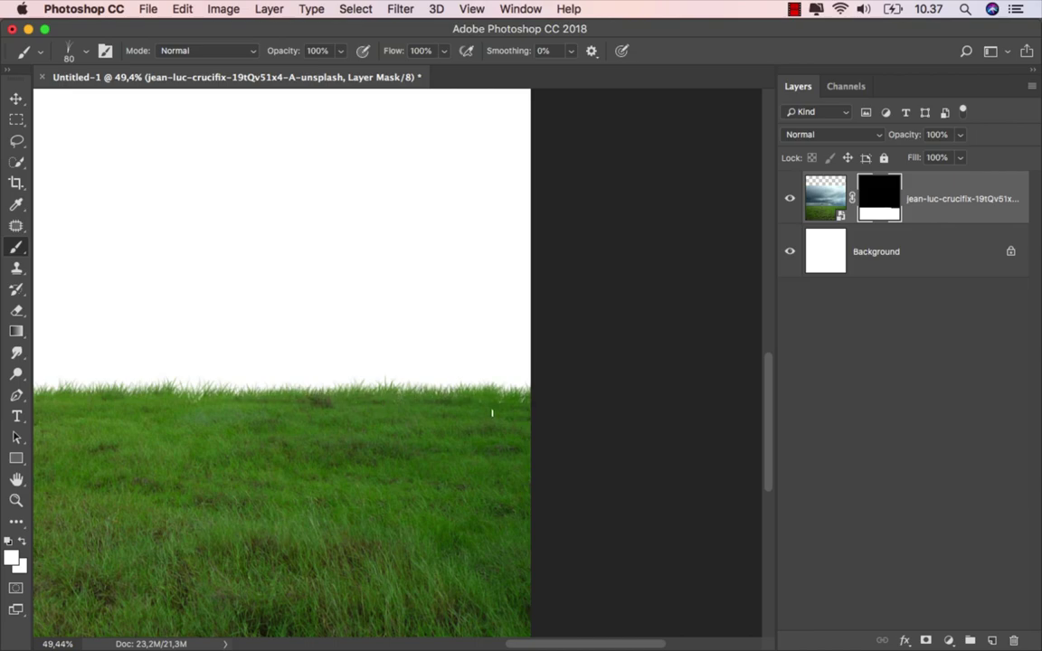
pyautogui.press('super+0')
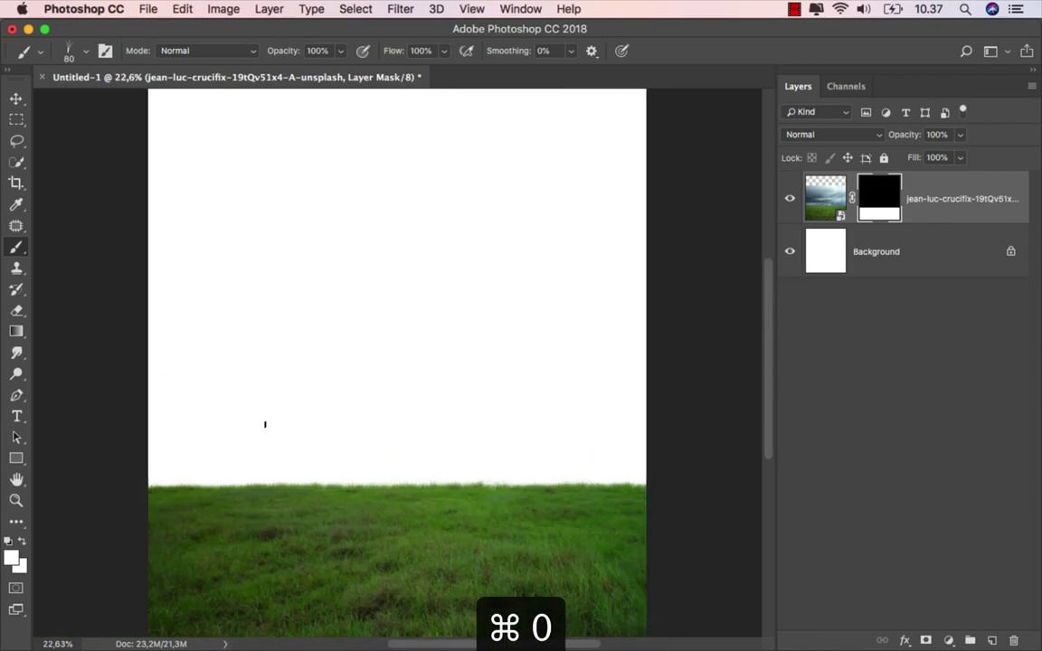
# Step: Place the twilight sunset photo onto the canvas as a new layer
pyautogui.press('v')
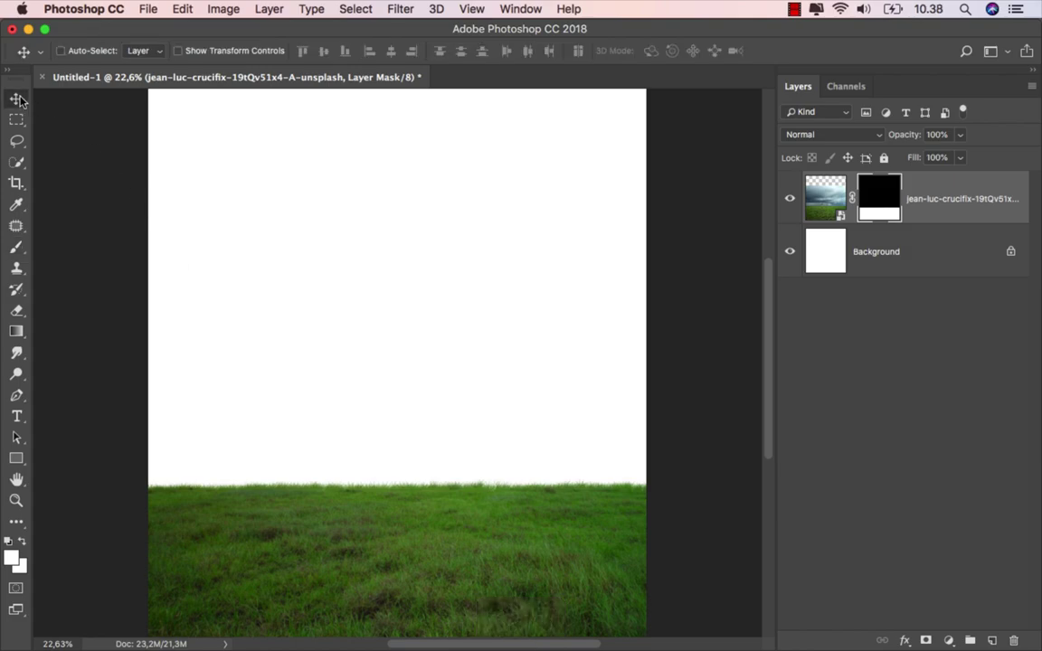
pyautogui.click(825, 198)
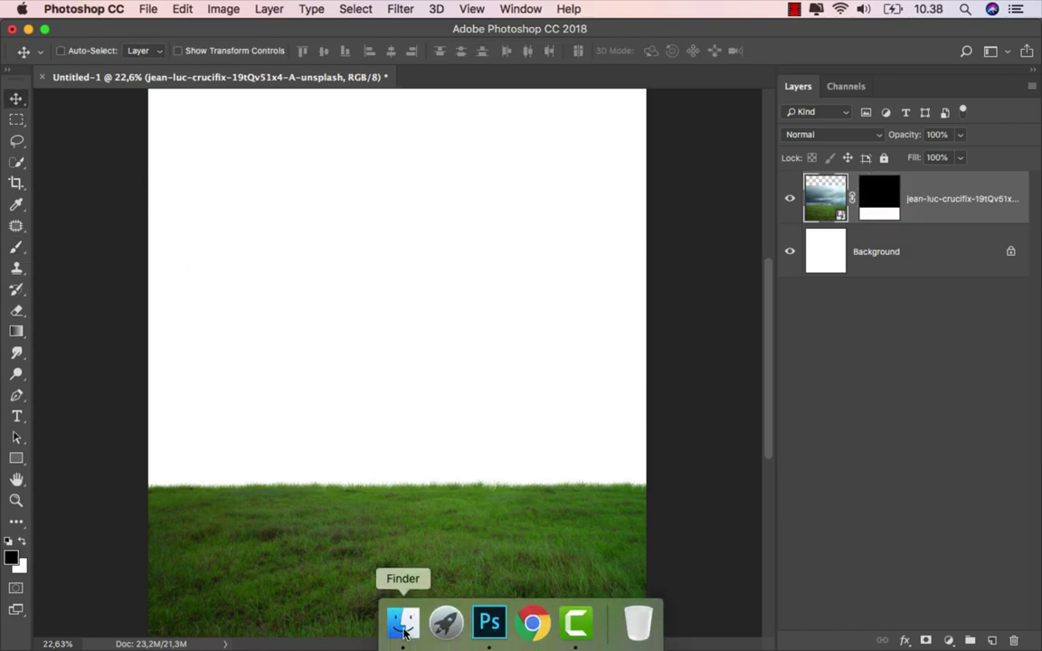
pyautogui.click(404, 631)
pyautogui.moveTo(561, 167)
pyautogui.mouseDown()
pyautogui.moveTo(459, 493)
pyautogui.moveTo(460, 398)
pyautogui.mouseUp()
pyautogui.scroll(-2, 469, 422)
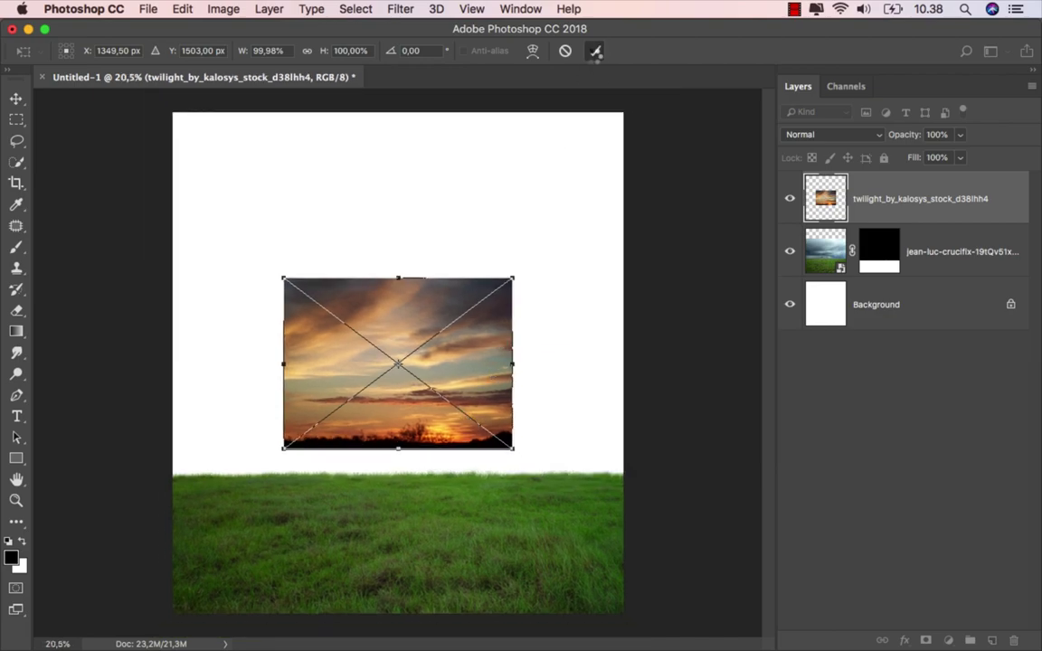
# Step: Move the twilight layer below the grass and scale it to fill the whole canvas
pyautogui.click(594, 51)
pyautogui.moveTo(851, 209)
pyautogui.mouseDown()
pyautogui.moveTo(911, 214)
pyautogui.moveTo(901, 269)
pyautogui.mouseUp()
pyautogui.hotkey('ctrl', 't')
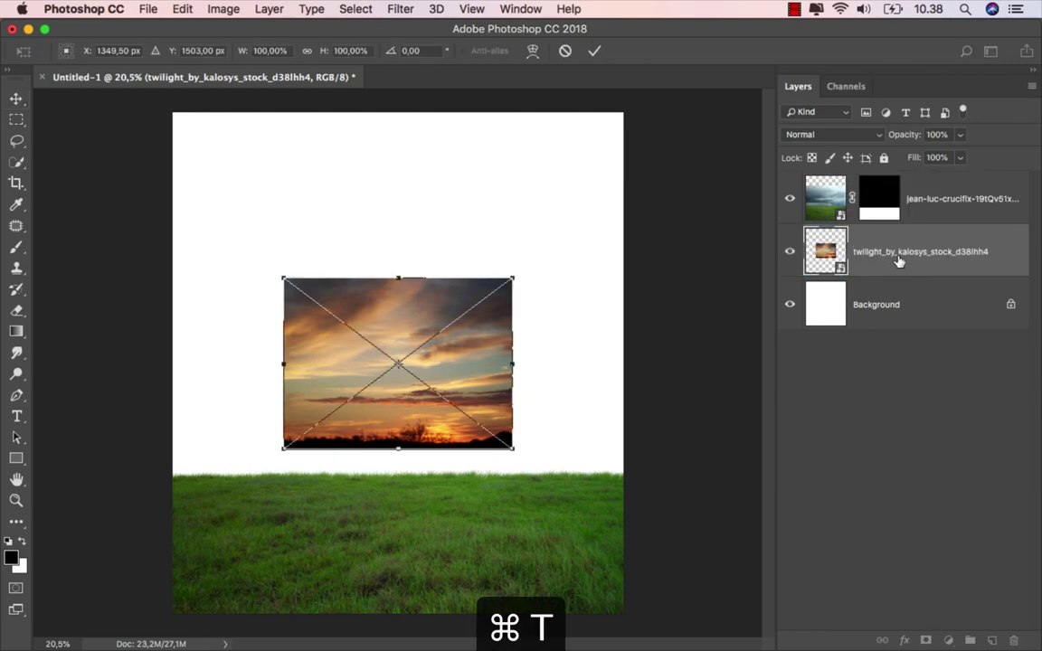
pyautogui.moveTo(282, 278); pyautogui.dragTo(172, 113)
pyautogui.moveTo(514, 447); pyautogui.dragTo(631, 518)
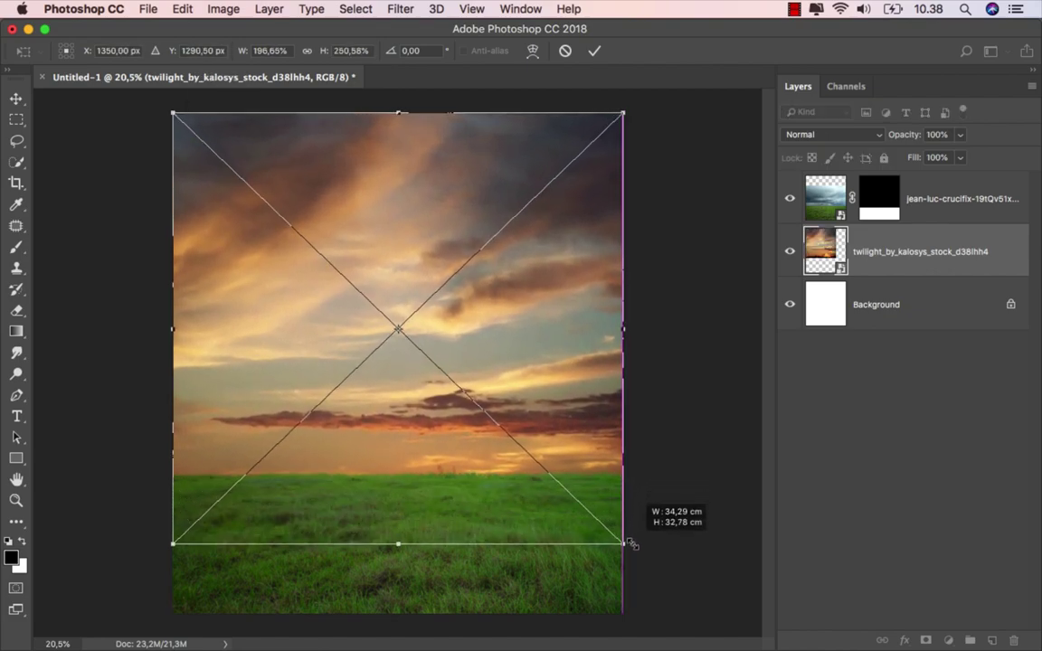
pyautogui.moveTo(630, 518); pyautogui.dragTo(631, 554)
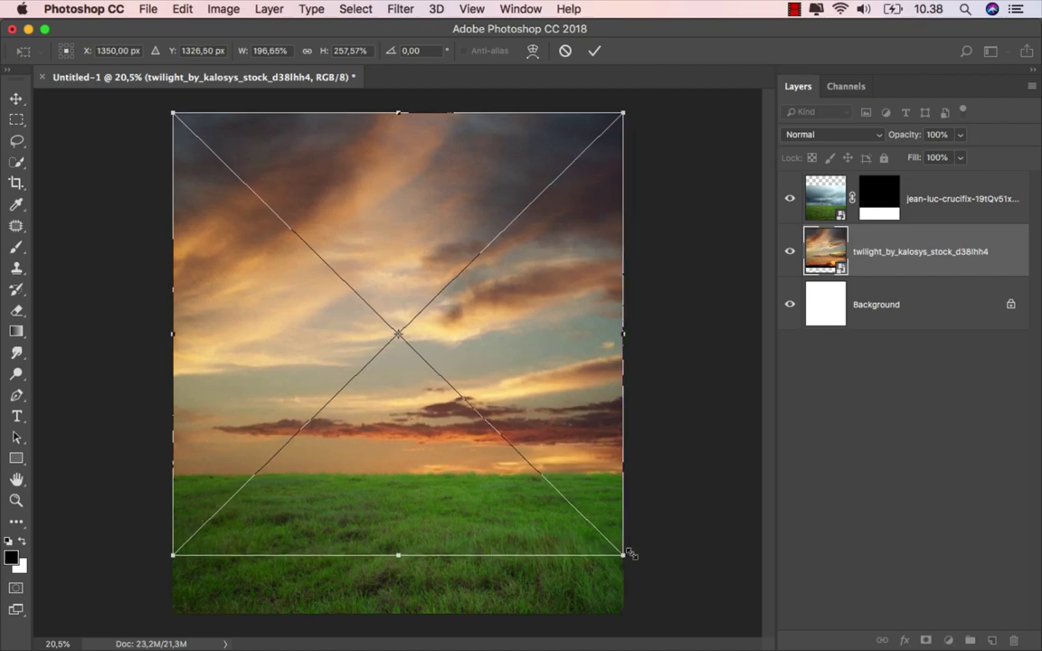
pyautogui.press('Return')
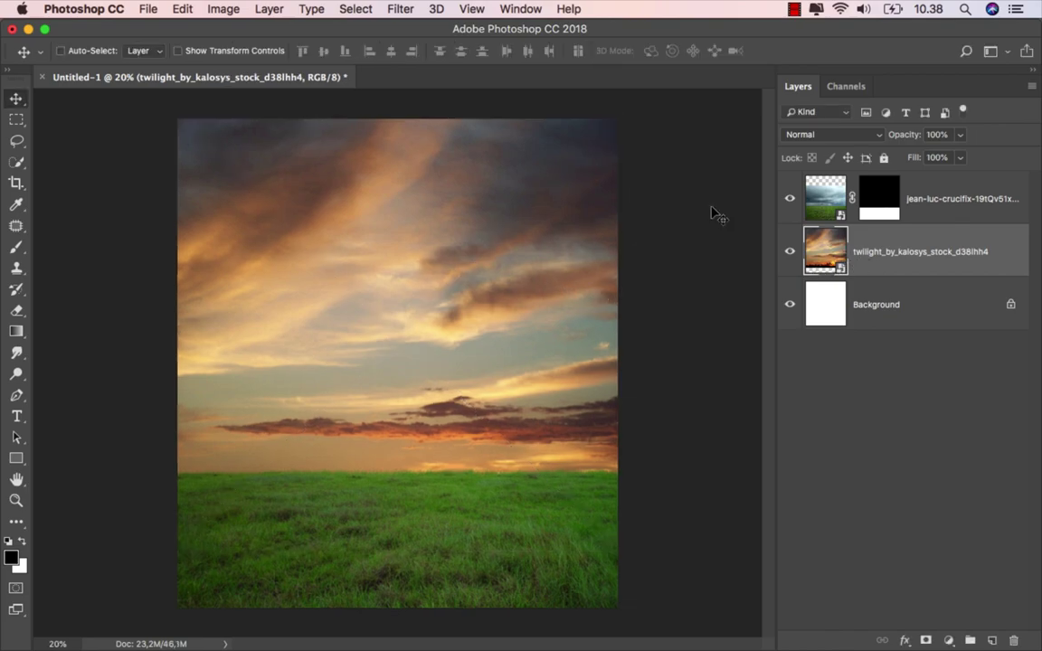
# Step: Apply a Box Blur with 5-pixel radius to the twilight sky layer
pyautogui.click(400, 11)
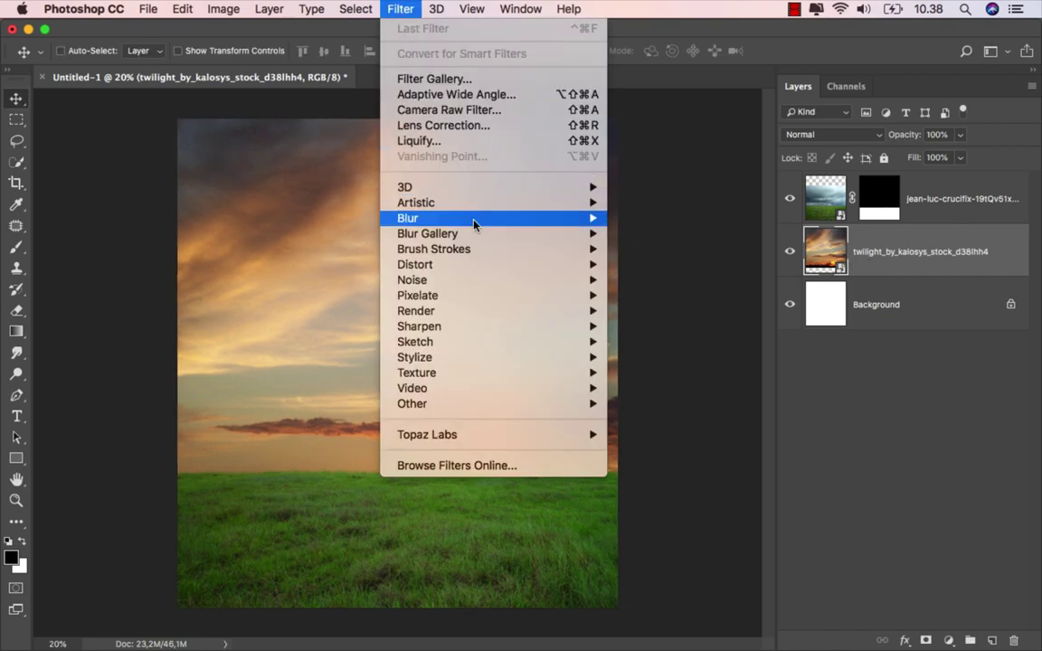
pyautogui.moveTo(493, 218)
pyautogui.click(682, 265)
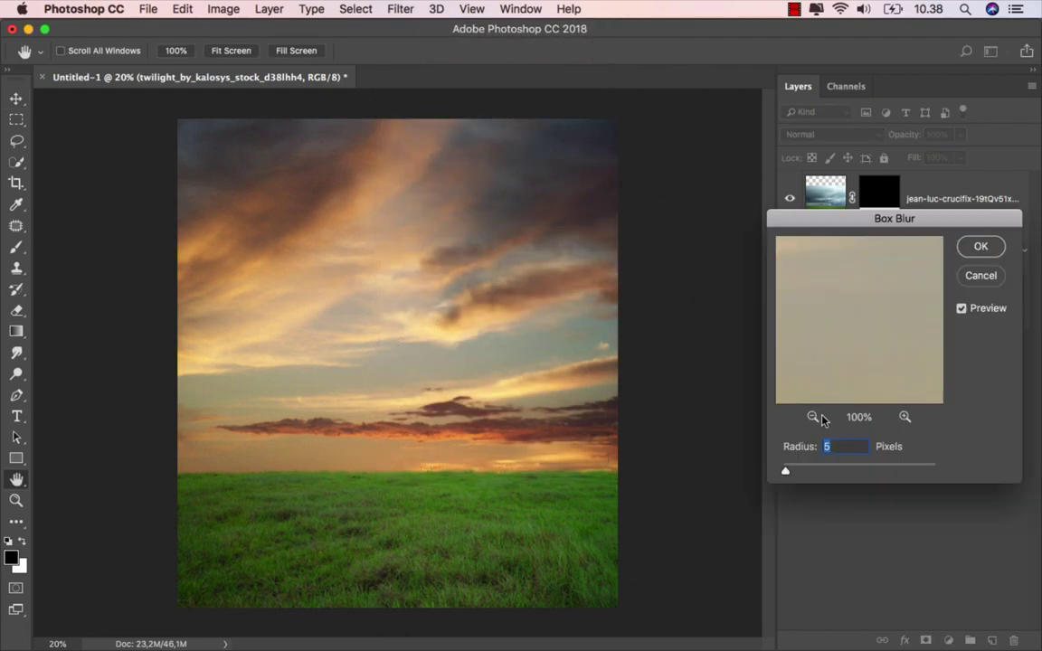
pyautogui.moveTo(831, 374); pyautogui.dragTo(866, 256)
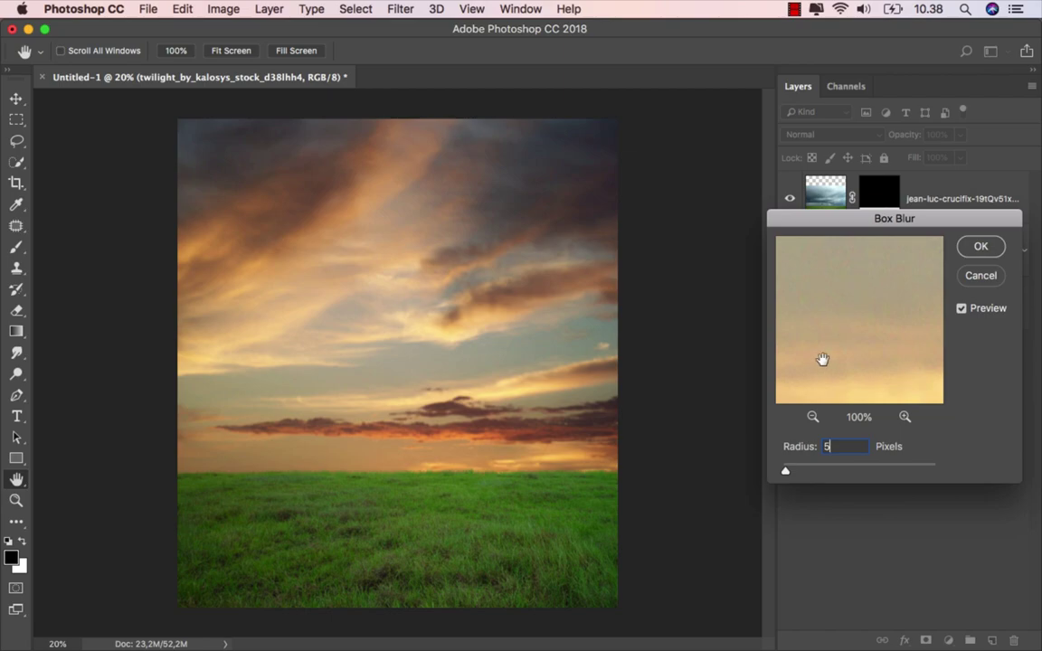
pyautogui.moveTo(821, 360); pyautogui.dragTo(855, 334)
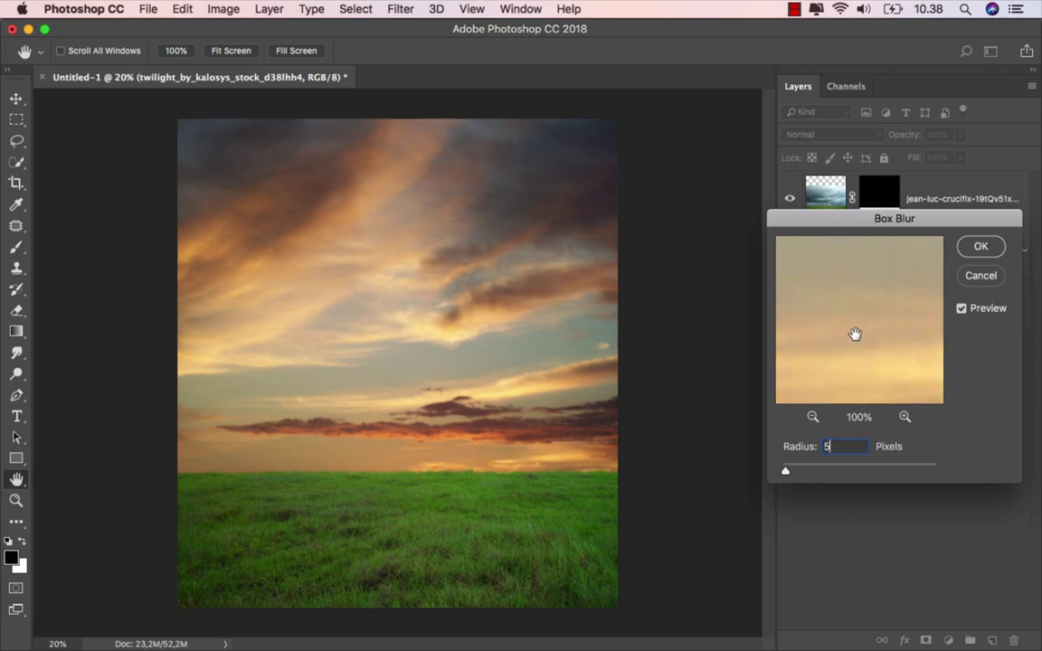
pyautogui.click(984, 250)
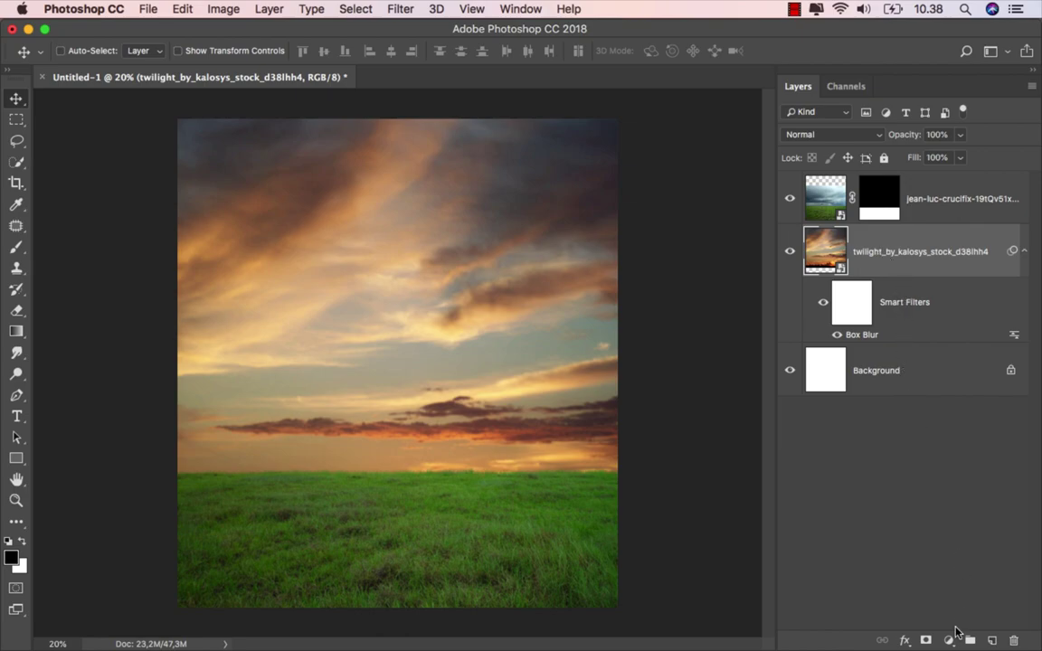
# Step: Add a Levels adjustment clipped to the sunset with inputs 25 / 1.00 / 210
pyautogui.click(950, 637)
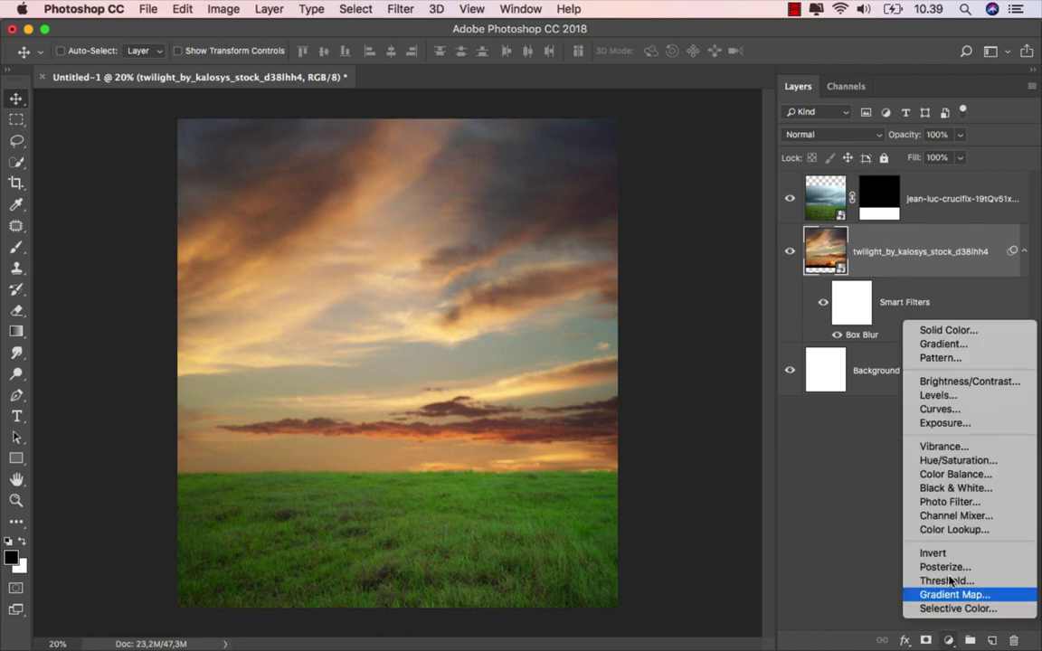
pyautogui.click(970, 404)
pyautogui.click(659, 575)
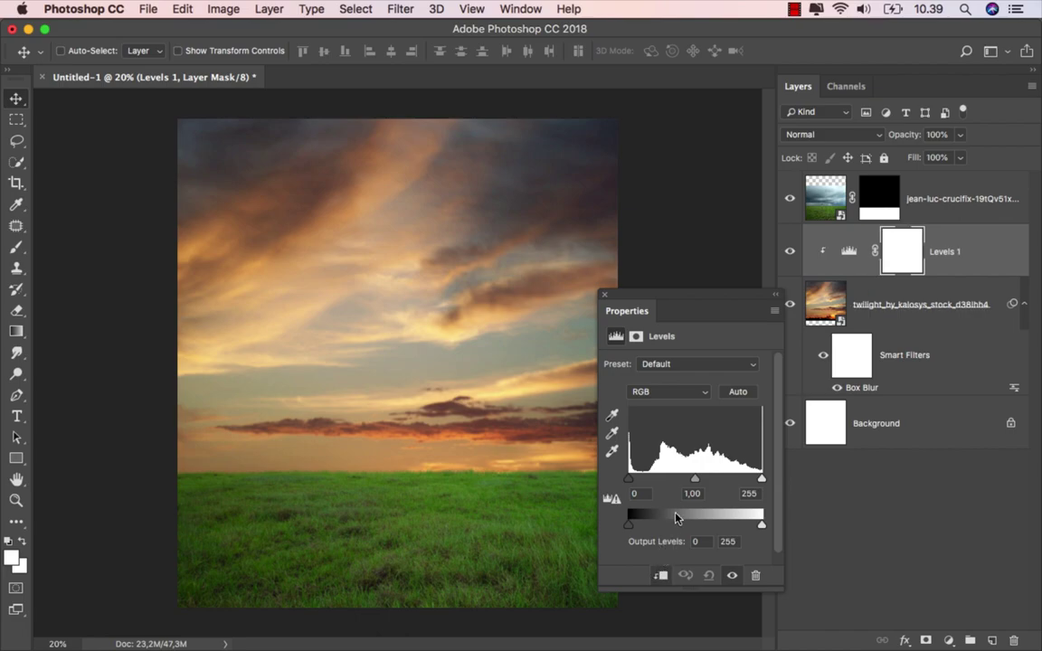
pyautogui.moveTo(755, 485); pyautogui.dragTo(735, 481)
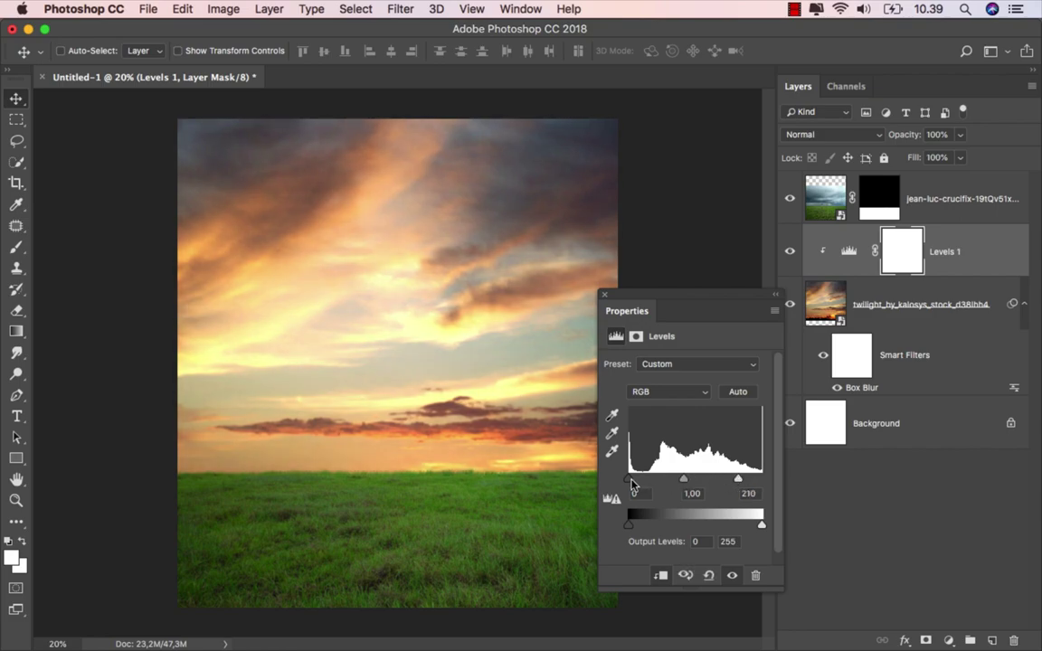
pyautogui.moveTo(631, 485); pyautogui.dragTo(636, 485)
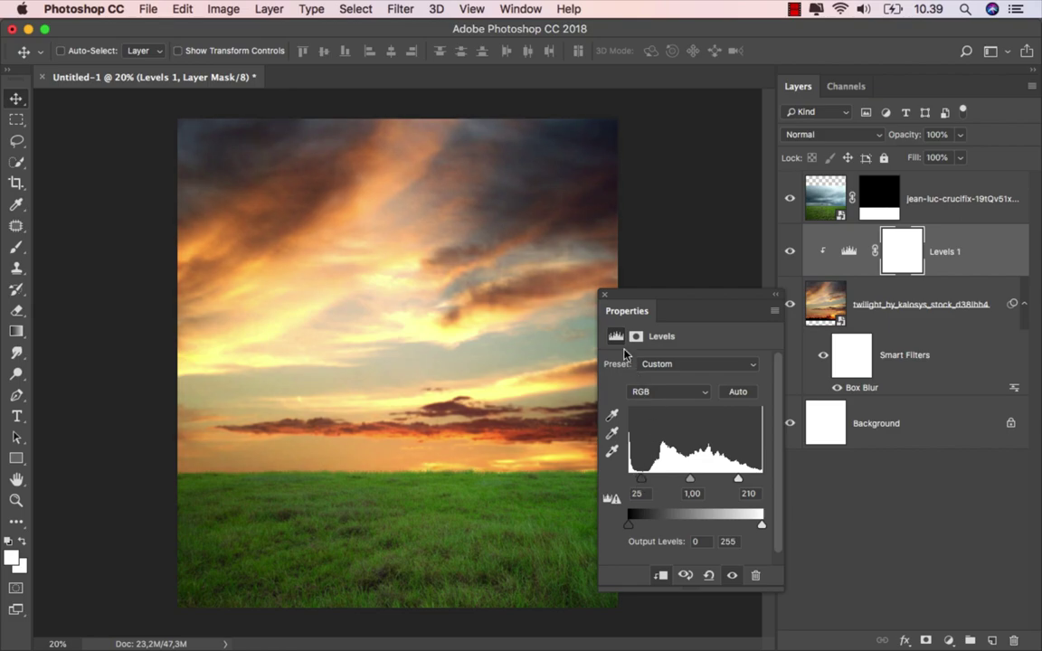
pyautogui.click(603, 296)
pyautogui.click(791, 251)
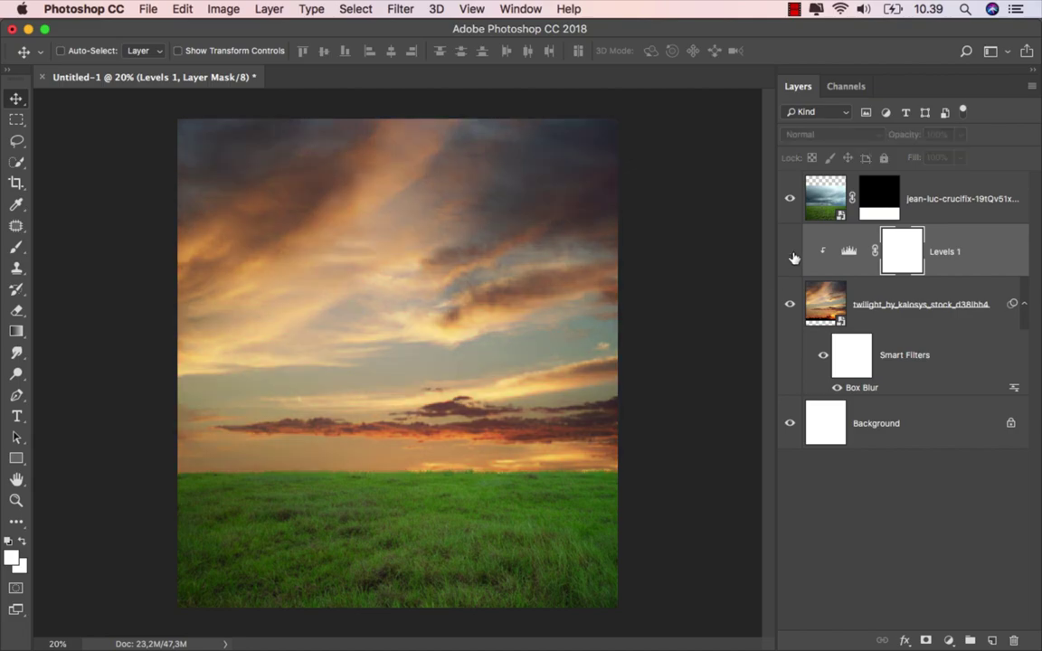
pyautogui.click(792, 254)
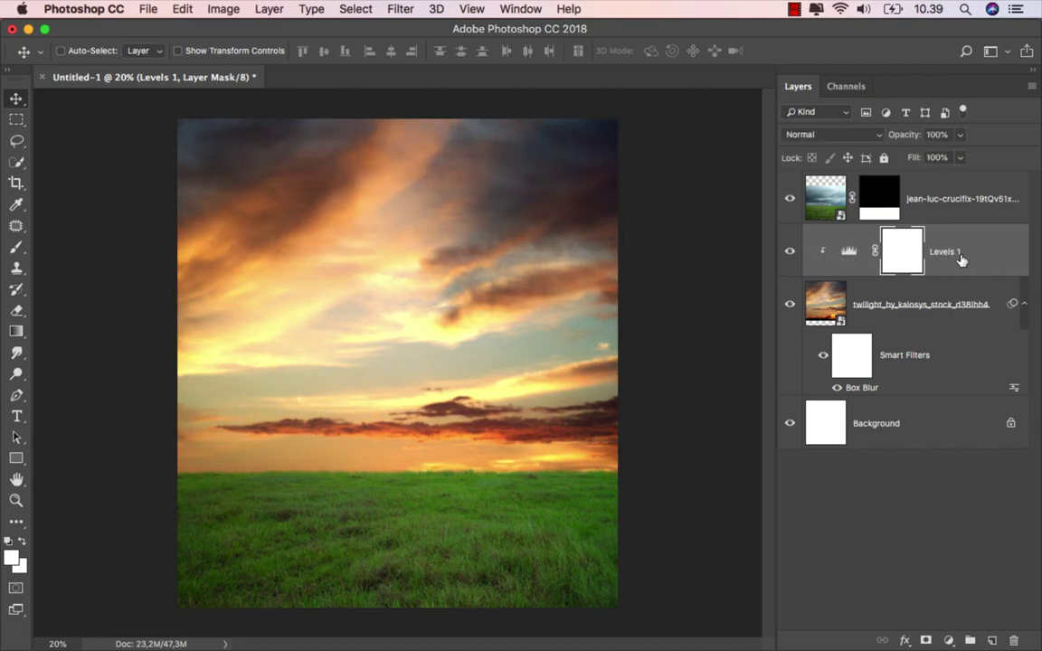
pyautogui.press('super+2')
pyautogui.click(931, 195)
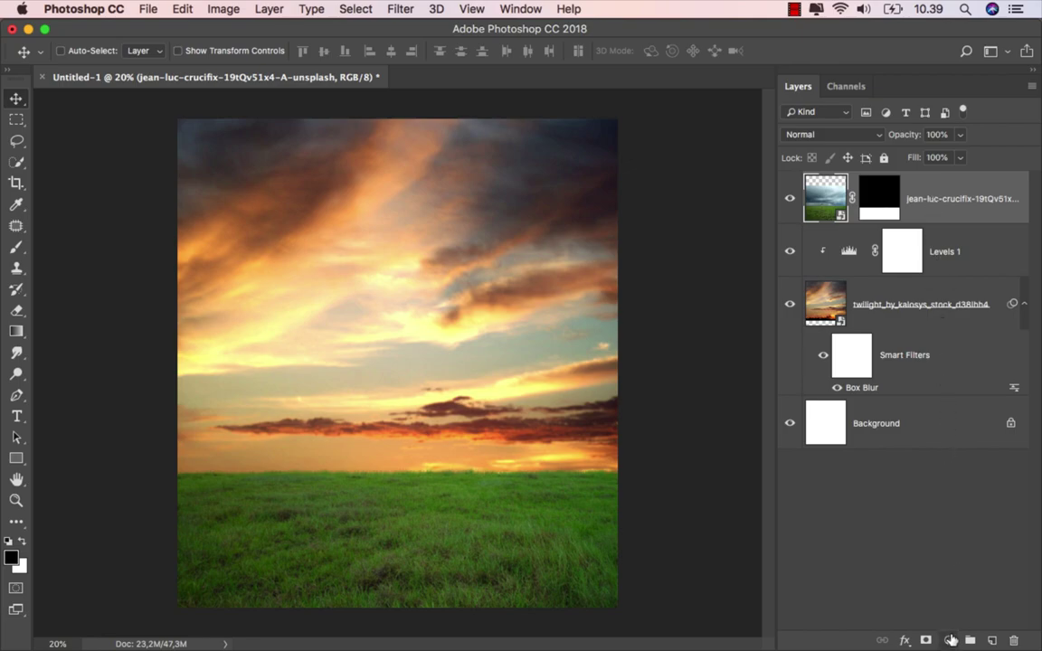
# Step: Add a Levels adjustment clipped to the grass with inputs 20 / 1.00 / 241
pyautogui.click(948, 639)
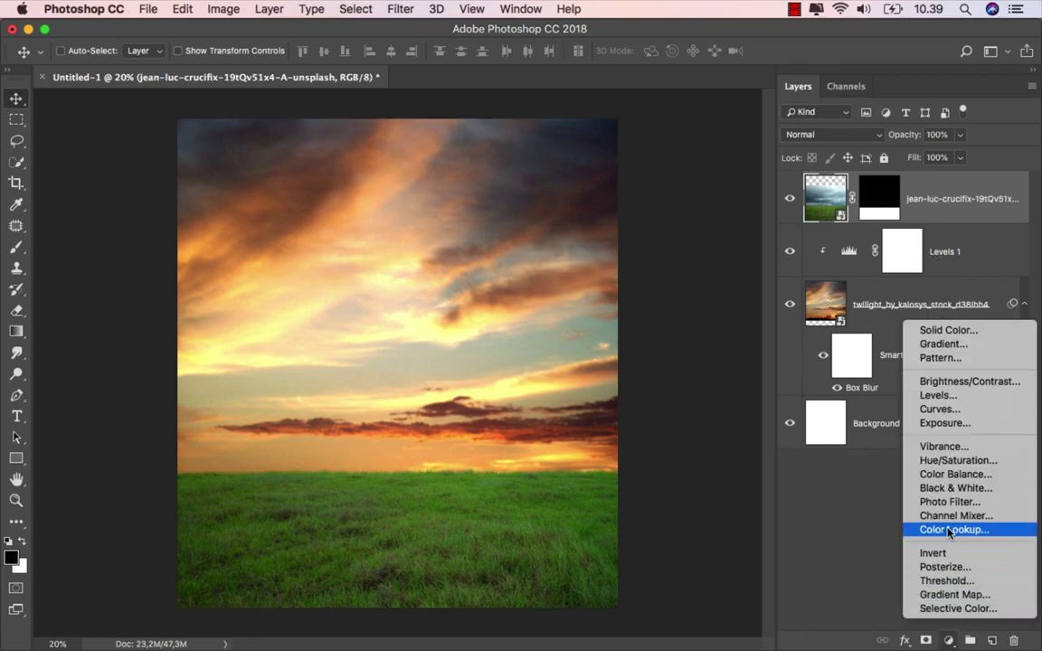
pyautogui.click(963, 398)
pyautogui.click(663, 577)
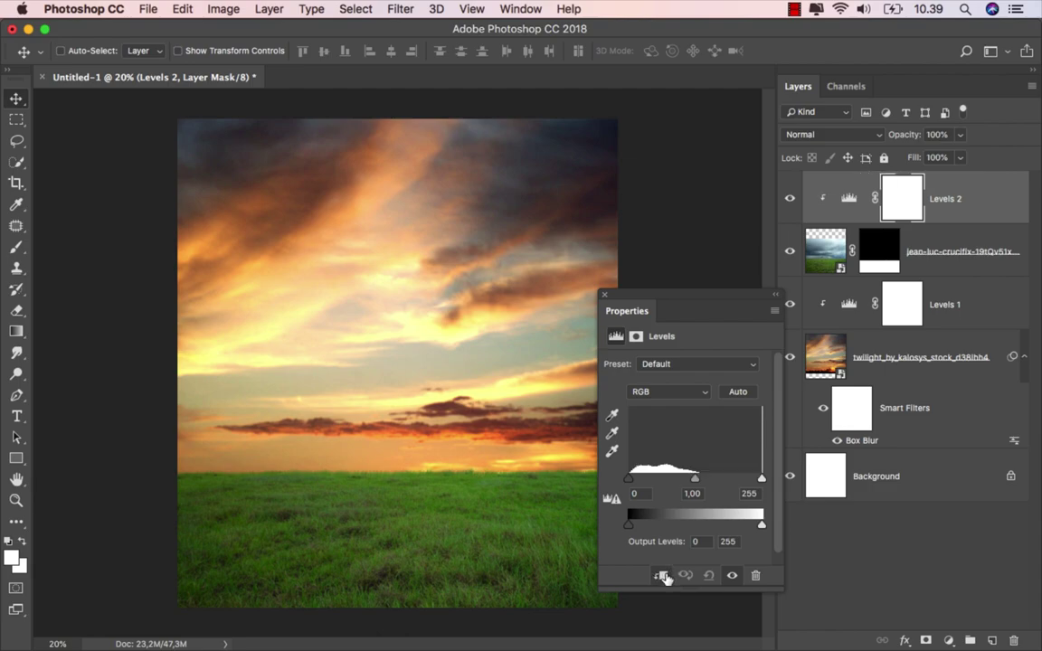
pyautogui.moveTo(628, 477); pyautogui.dragTo(639, 480)
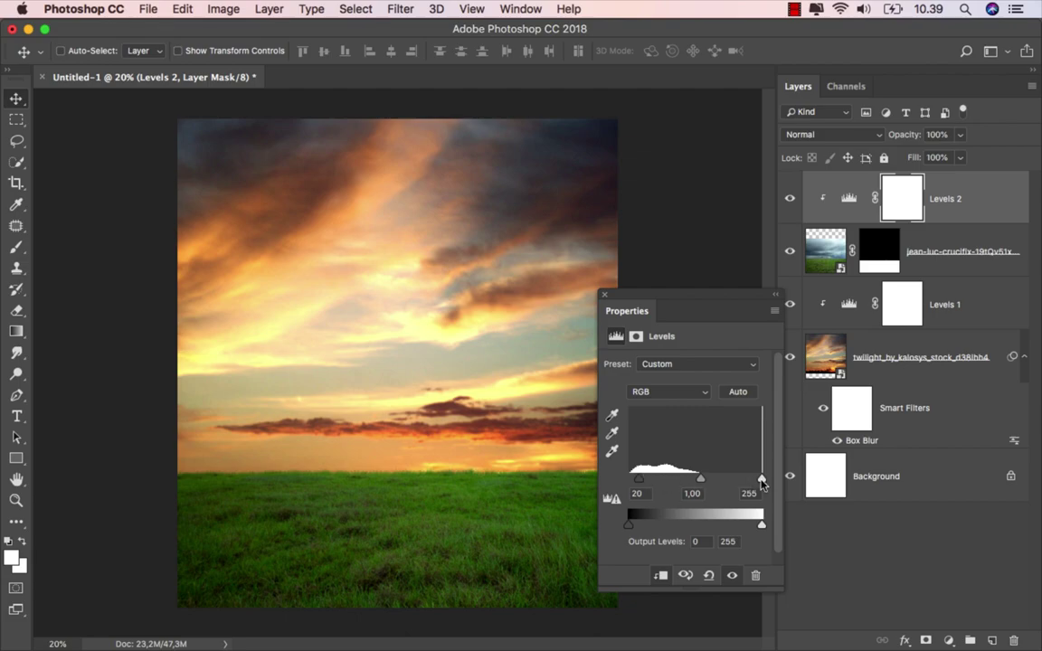
pyautogui.moveTo(762, 479); pyautogui.dragTo(754, 483)
pyautogui.click(604, 294)
pyautogui.click(789, 199)
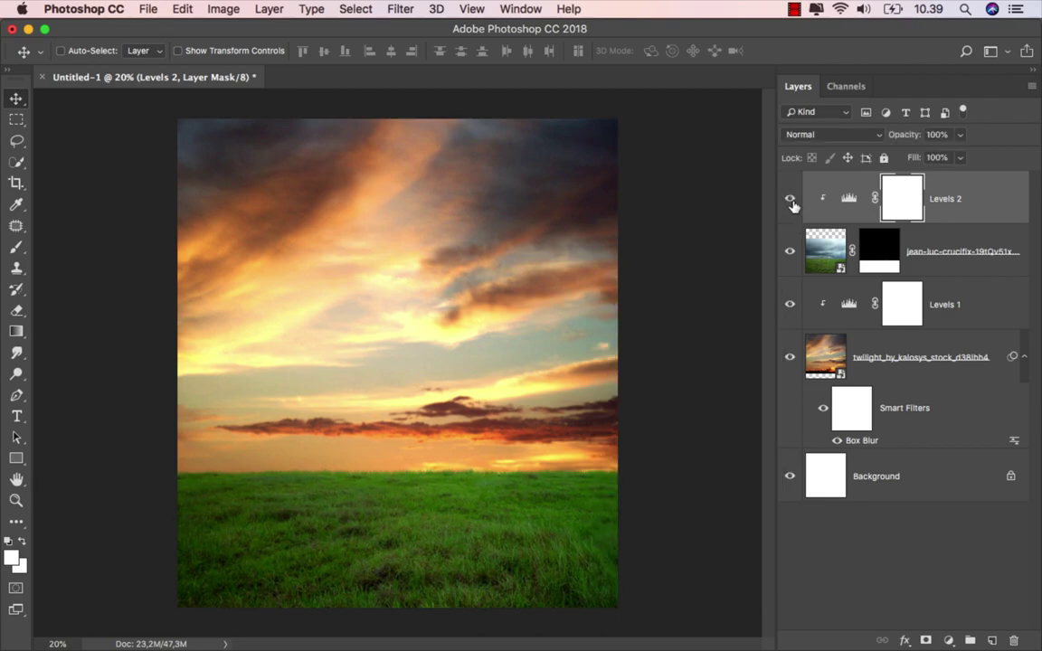
# Step: Add a Selective Color adjustment and tweak the Yellows' cyan, magenta, yellow and black
pyautogui.click(857, 191)
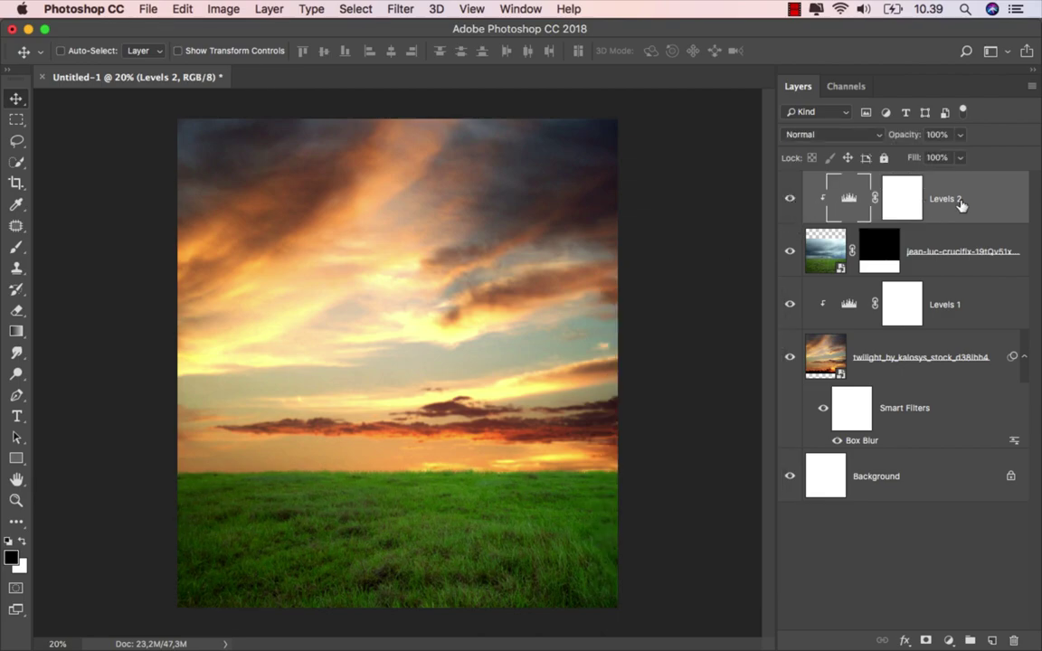
pyautogui.click(947, 640)
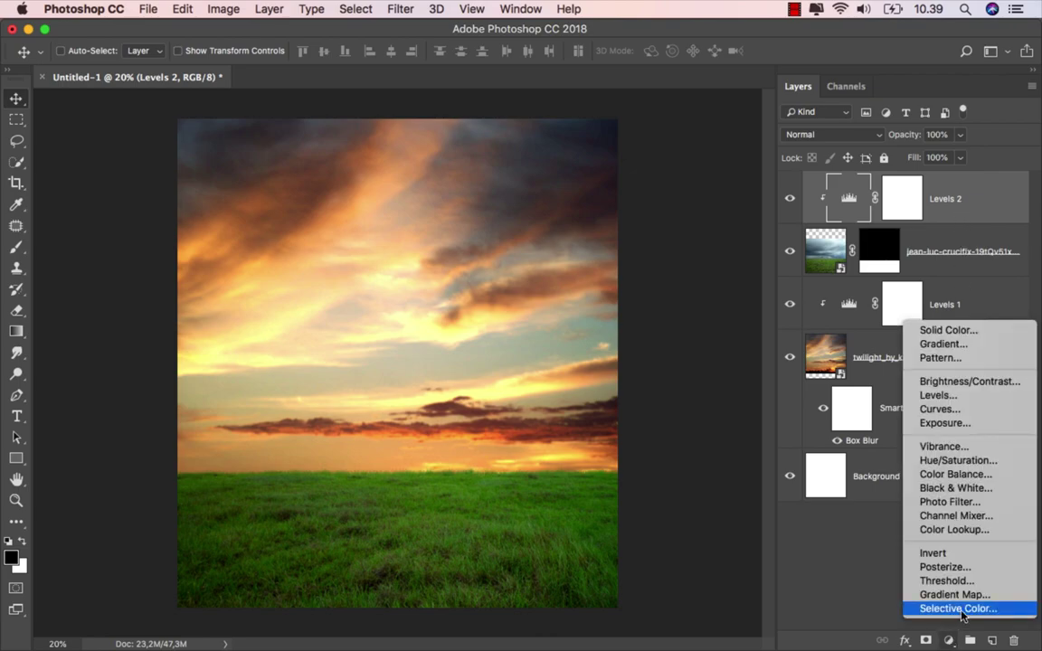
pyautogui.click(958, 609)
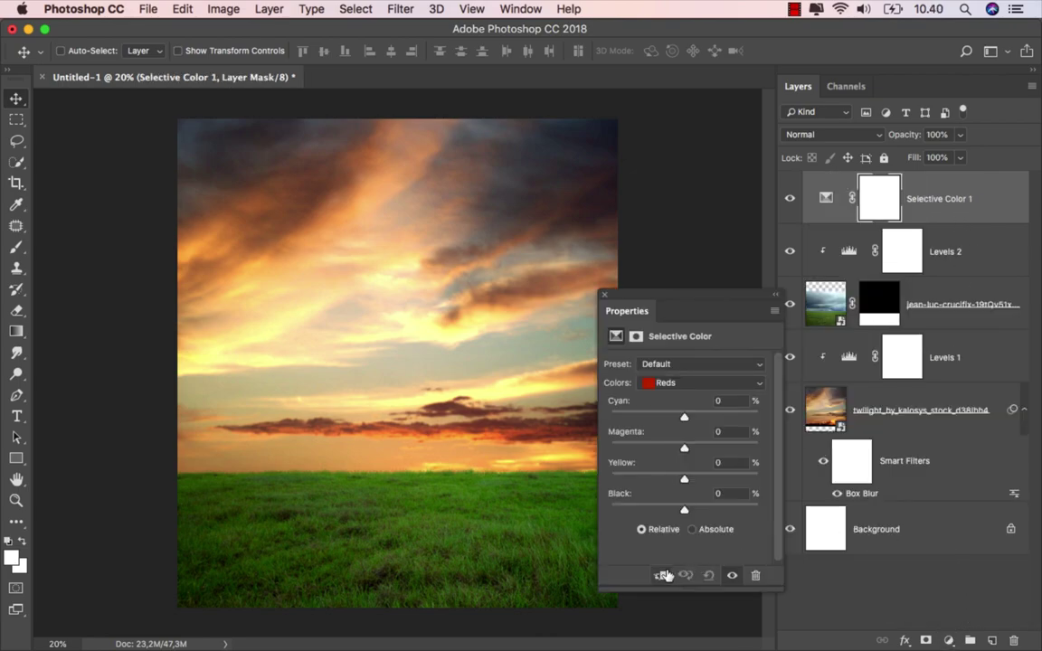
pyautogui.click(695, 387)
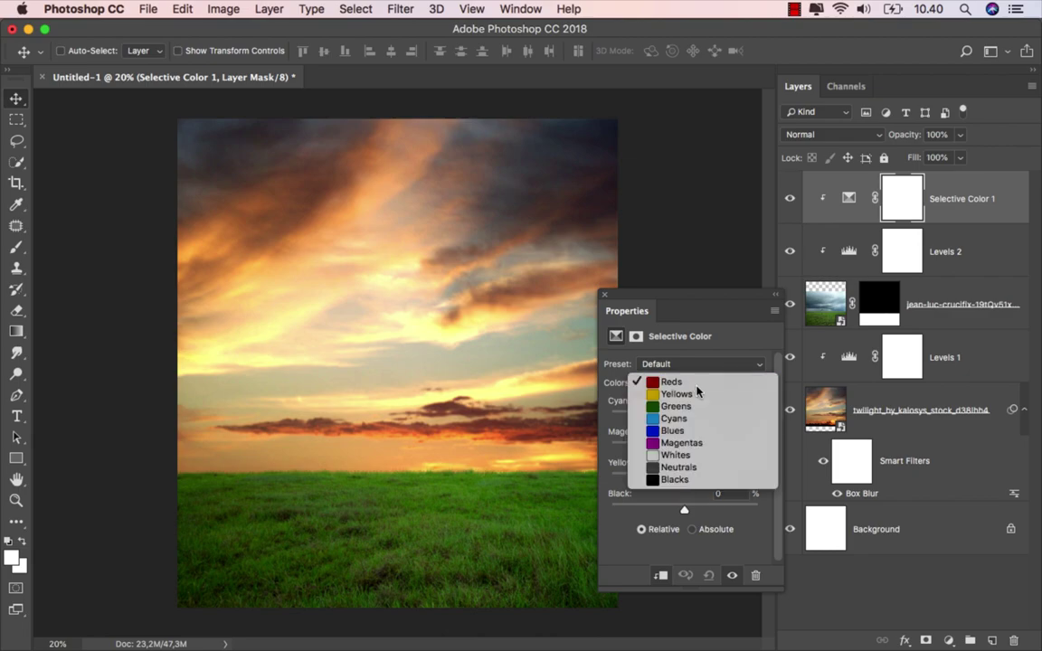
pyautogui.click(693, 384)
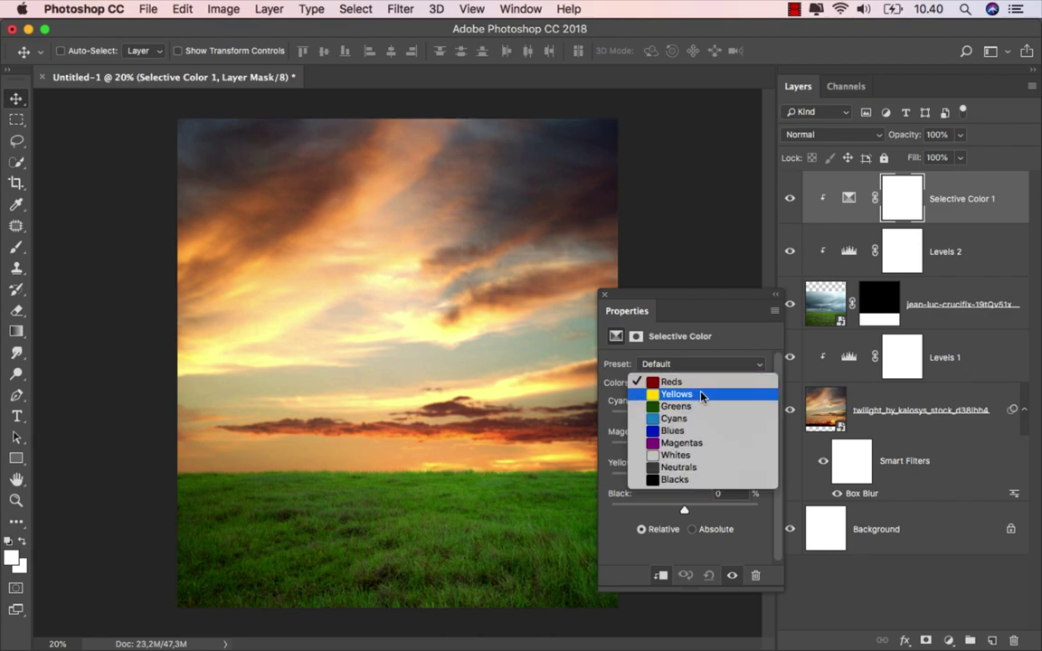
pyautogui.click(701, 396)
pyautogui.moveTo(684, 416); pyautogui.dragTo(629, 417)
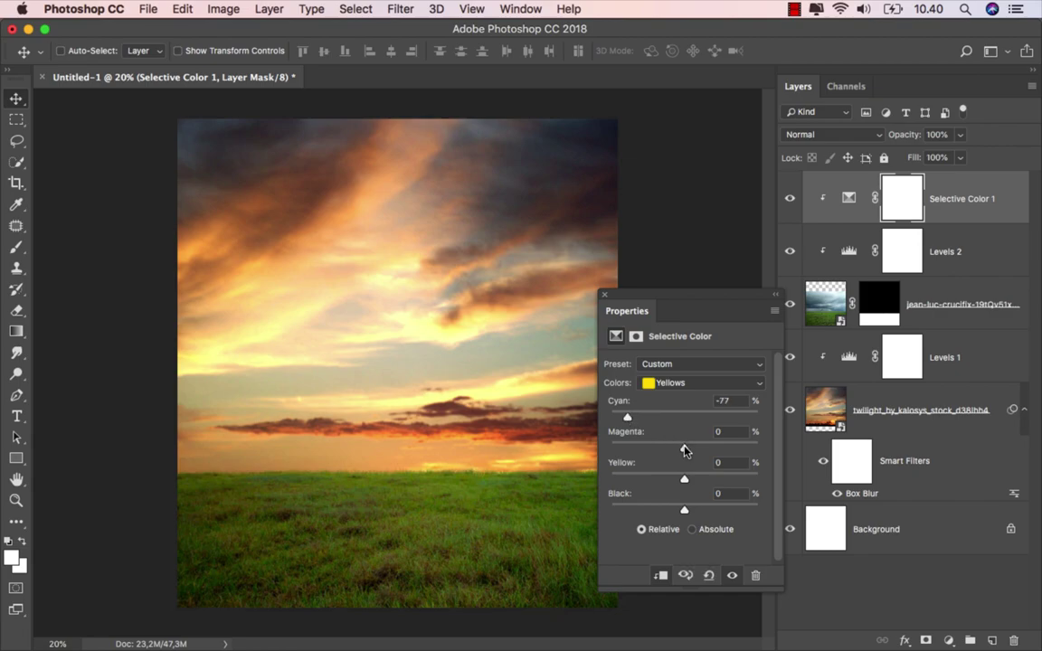
pyautogui.moveTo(684, 449); pyautogui.dragTo(646, 449)
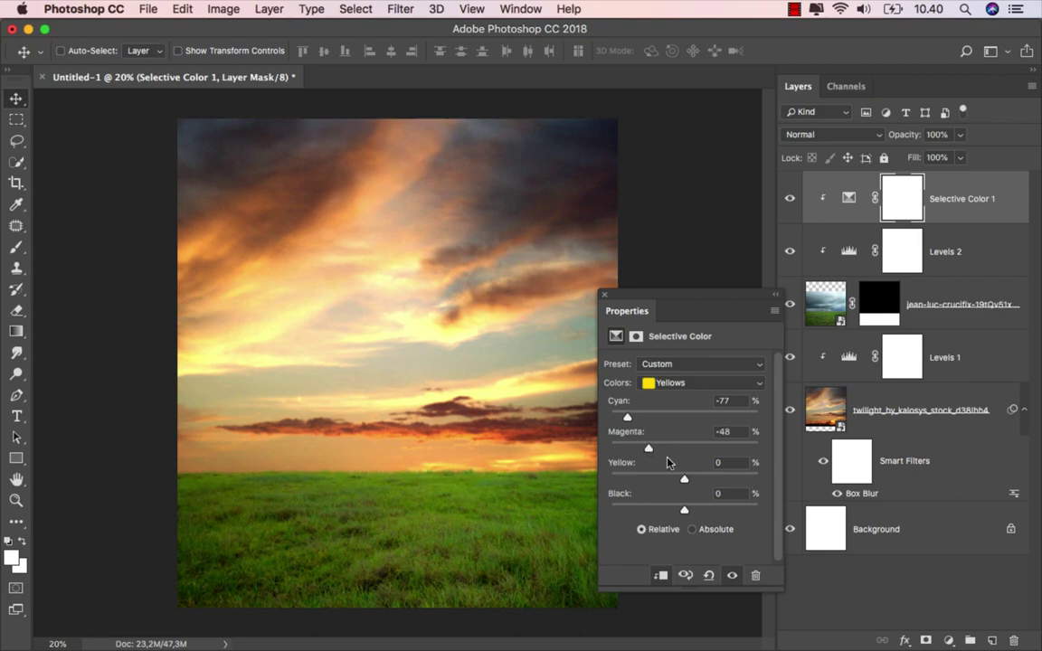
pyautogui.moveTo(685, 479); pyautogui.dragTo(632, 476)
pyautogui.moveTo(685, 511); pyautogui.dragTo(711, 514)
# Step: Set the Greens to Cyan −73, Magenta −33, Yellow +13, Black −8
pyautogui.click(674, 383)
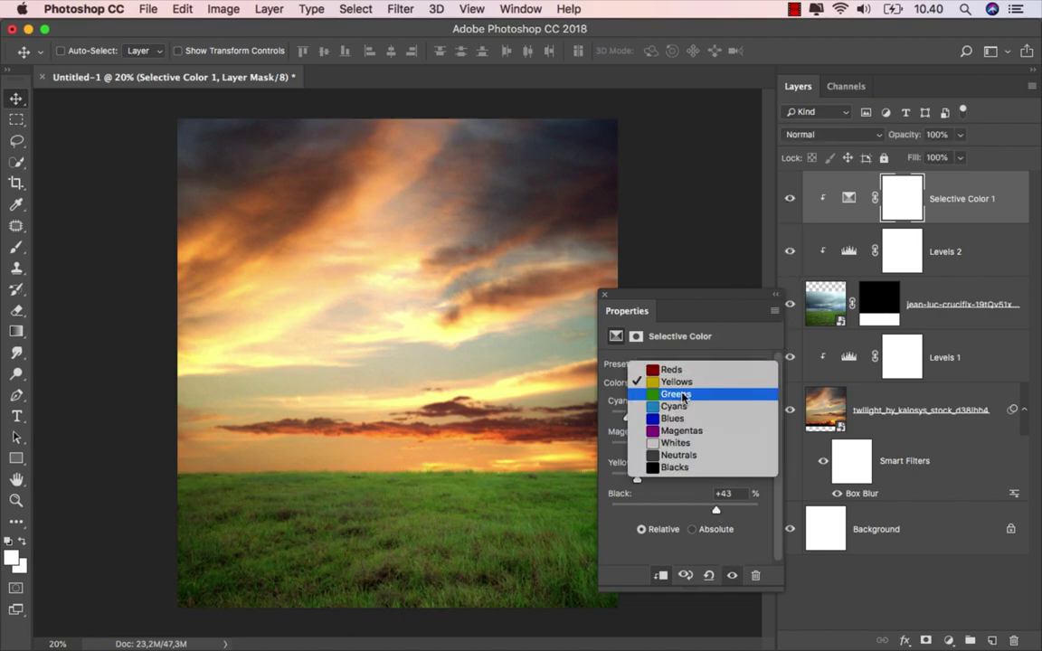
pyautogui.click(683, 396)
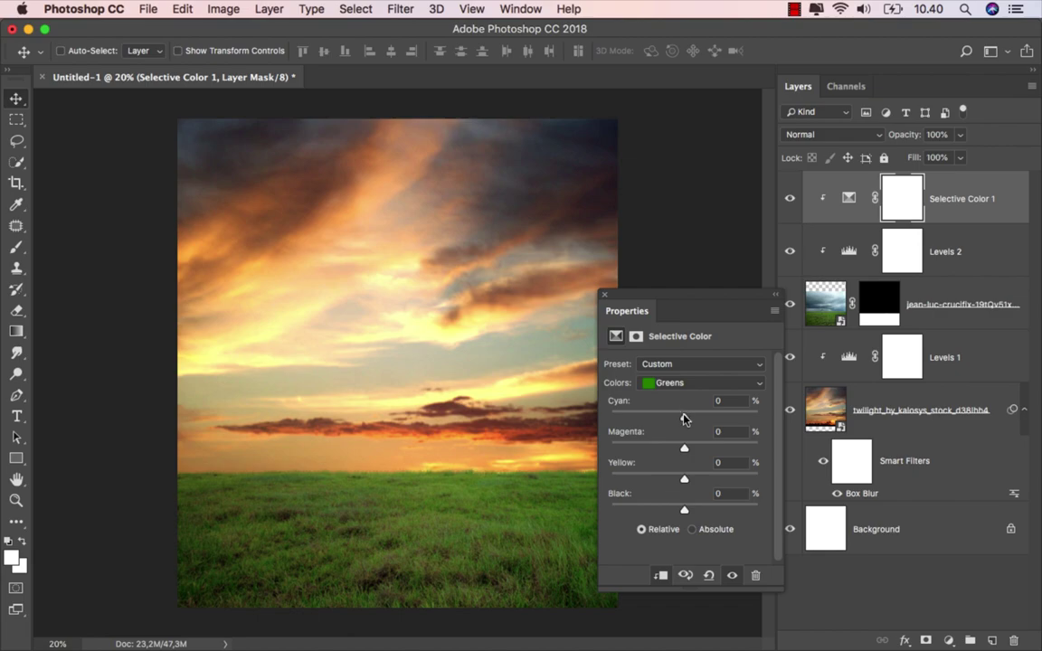
pyautogui.moveTo(685, 419); pyautogui.dragTo(631, 415)
pyautogui.moveTo(684, 451); pyautogui.dragTo(659, 450)
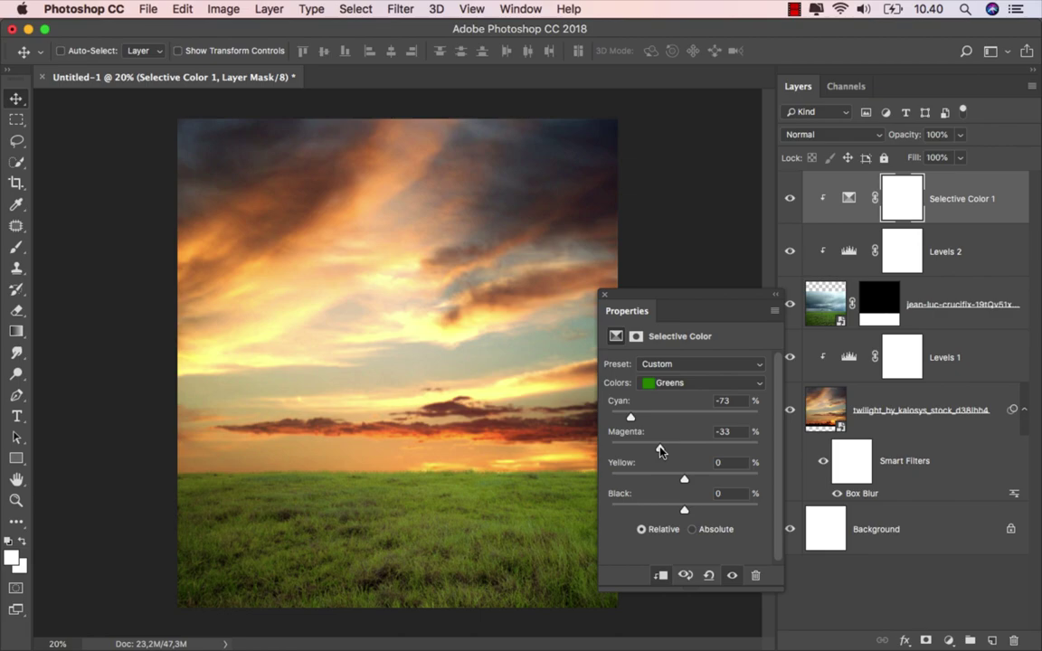
pyautogui.moveTo(684, 479)
pyautogui.mouseDown()
pyautogui.moveTo(645, 479)
pyautogui.moveTo(697, 478)
pyautogui.moveTo(650, 507)
pyautogui.moveTo(678, 509)
pyautogui.mouseUp()
# Step: Toggle the Selective Color adjustment to compare, then add a blank Layer 1 on top
pyautogui.click(604, 294)
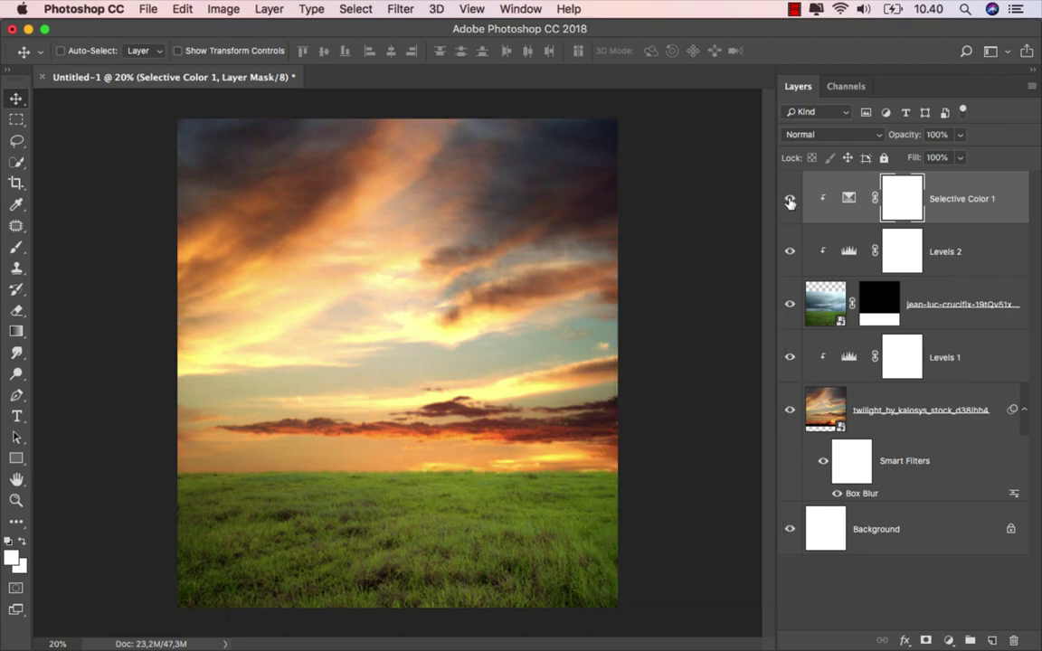
pyautogui.click(790, 199)
pyautogui.click(790, 201)
pyautogui.click(854, 192)
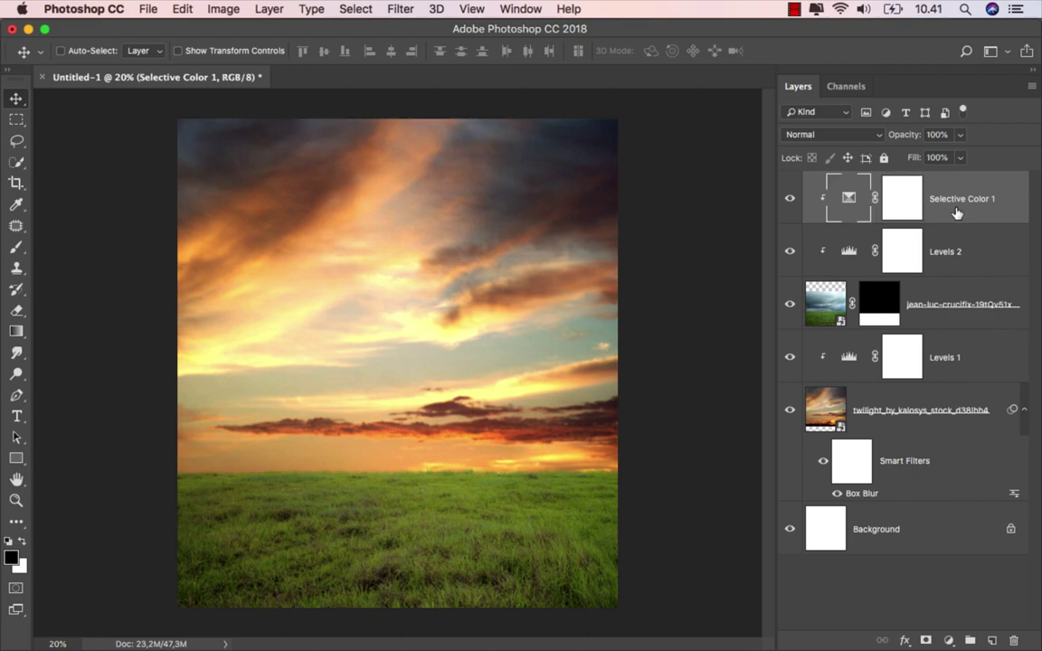
pyautogui.click(991, 641)
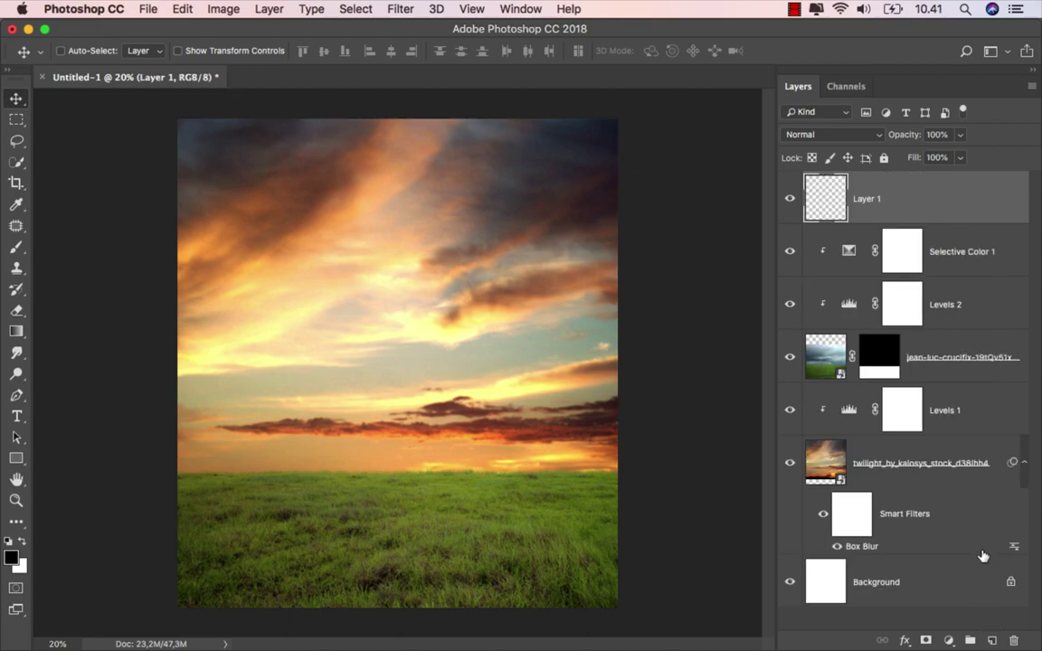
# Step: Clip the new layer to the layers below and name it 'color'
pyautogui.rightClick(882, 206)
pyautogui.click(802, 470)
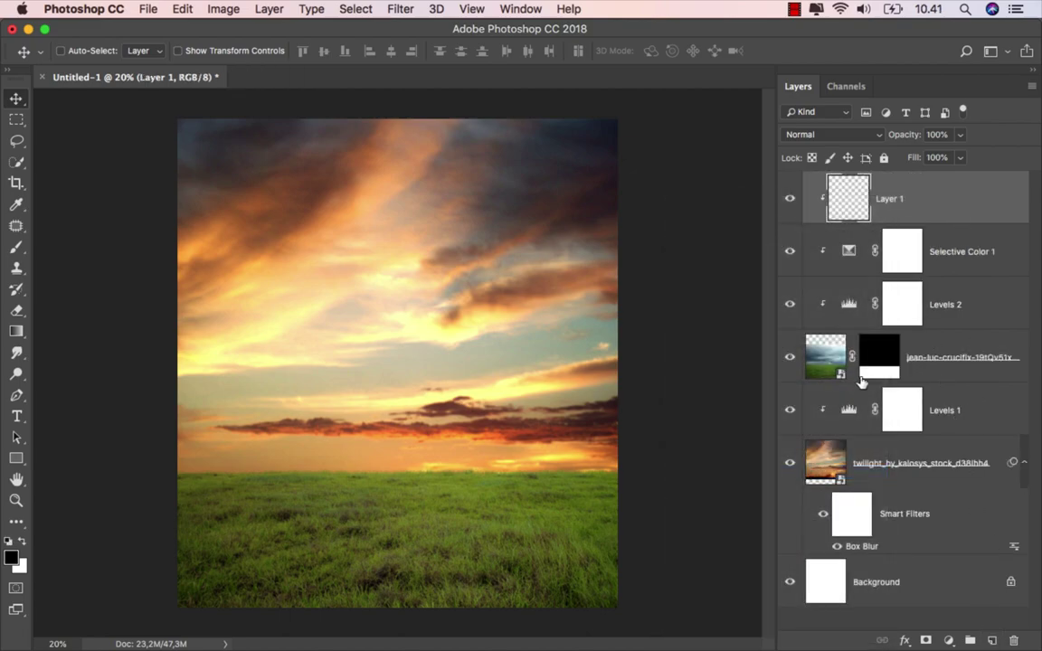
pyautogui.write('color')
pyautogui.press('Return')
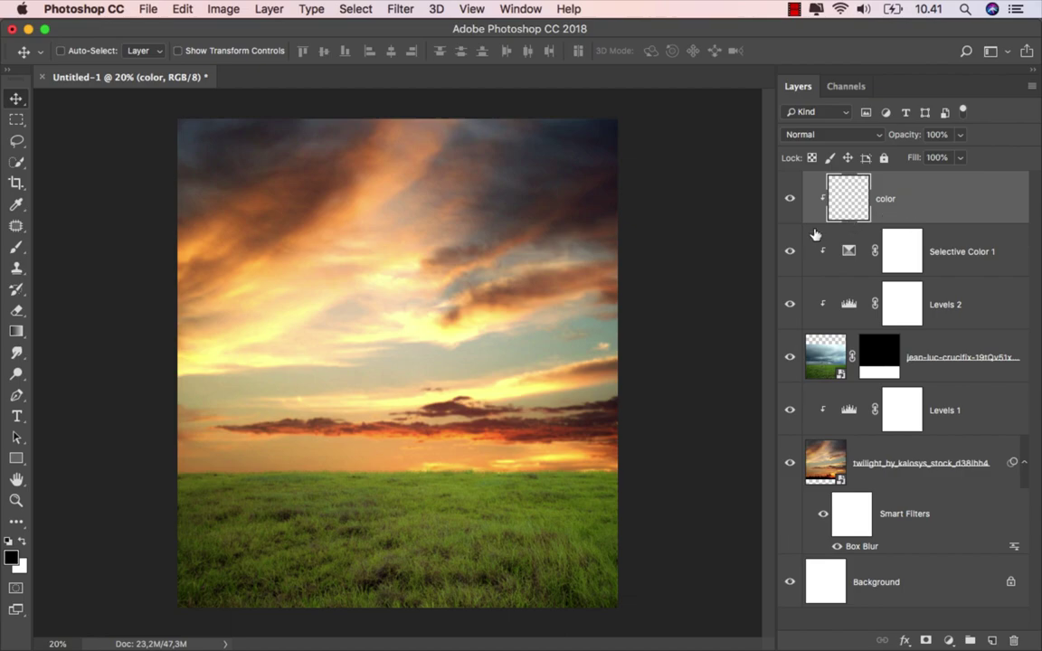
# Step: Choose the Gradient tool and set the foreground colour to salmon #e4aa87
pyautogui.click(19, 333)
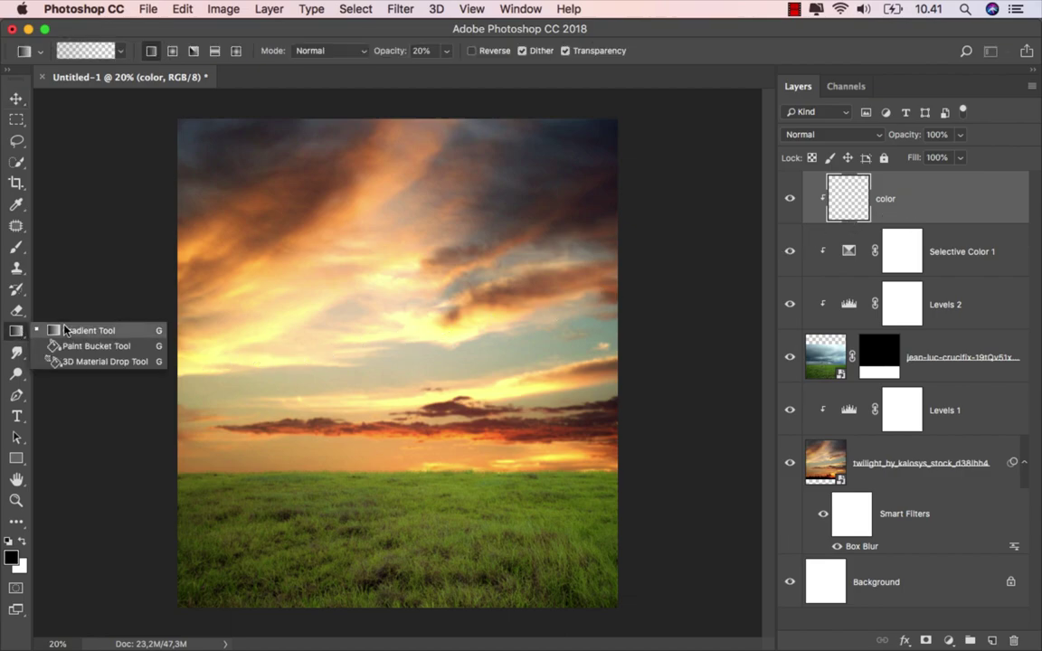
pyautogui.click(12, 558)
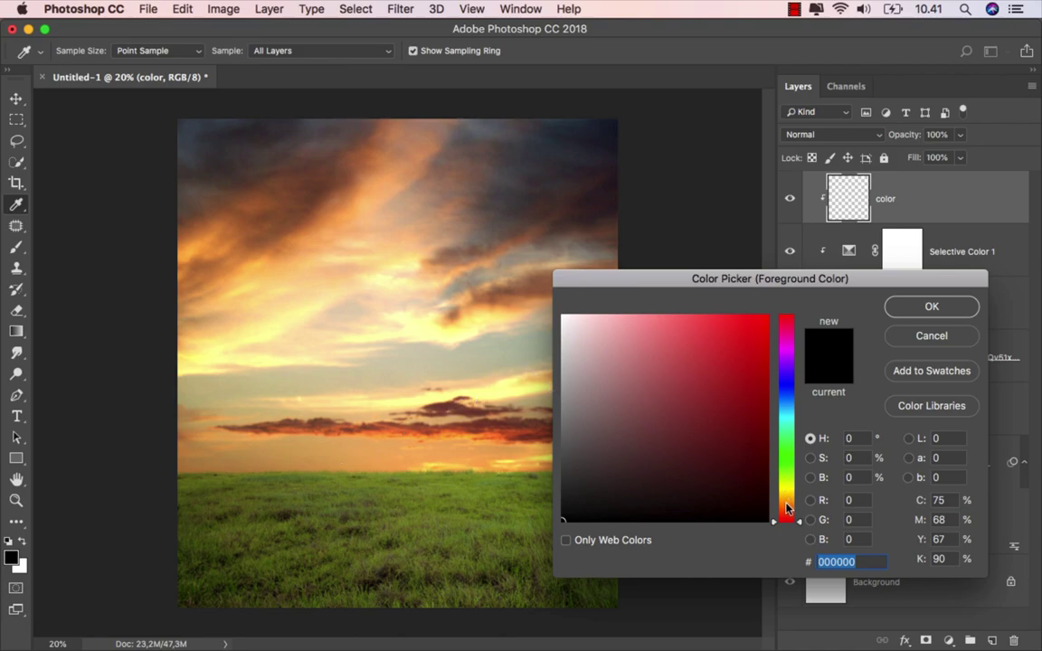
pyautogui.moveTo(786, 509); pyautogui.dragTo(791, 512)
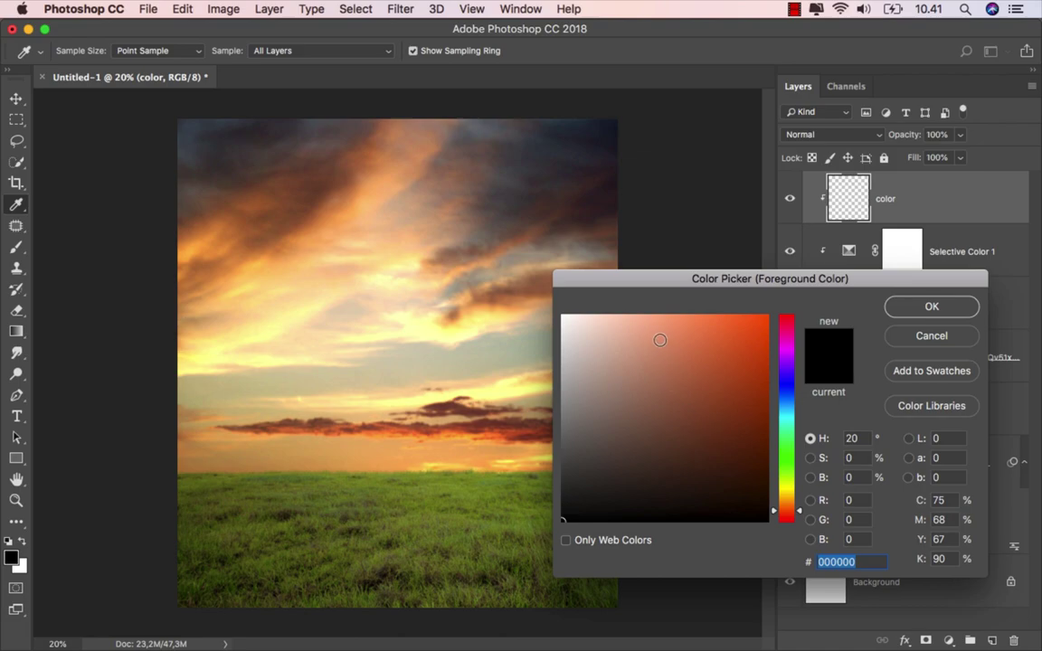
pyautogui.click(649, 331)
pyautogui.moveTo(648, 331); pyautogui.dragTo(646, 335)
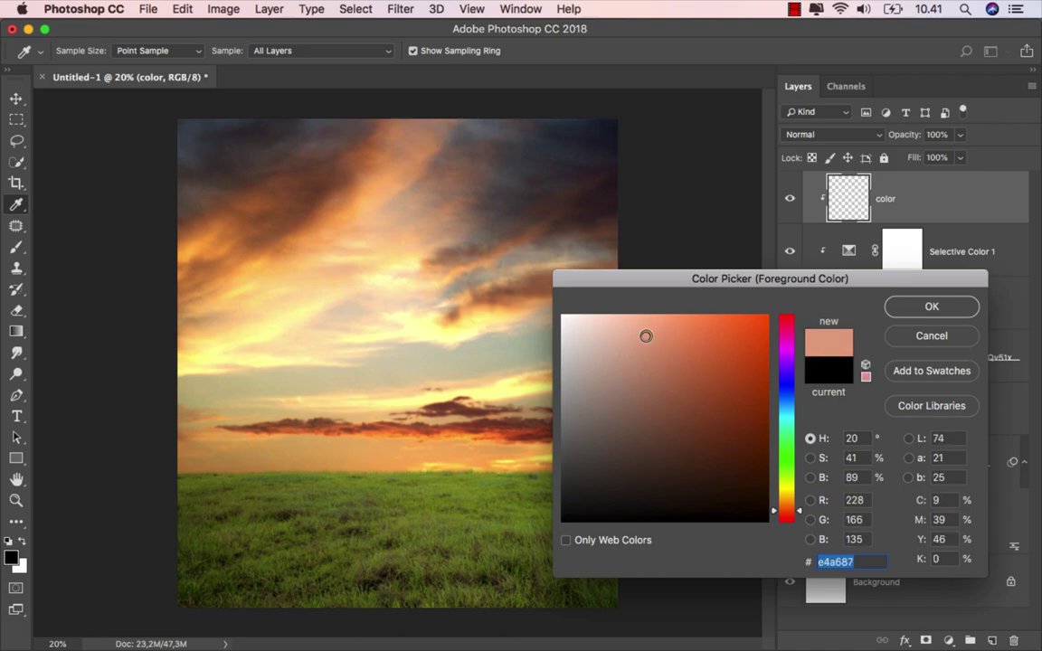
pyautogui.click(801, 516)
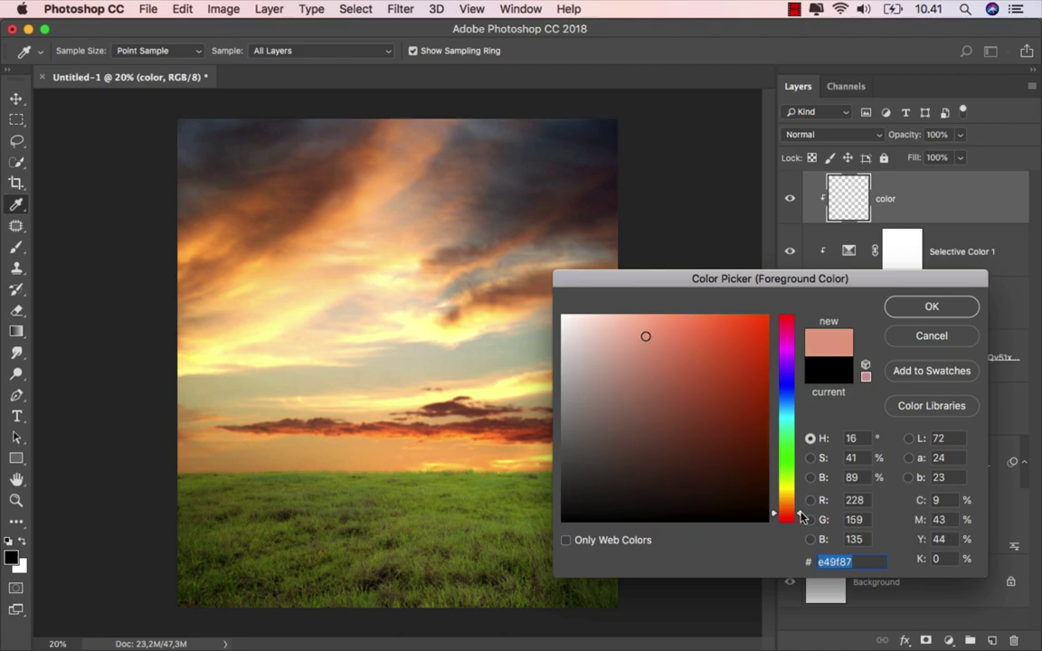
pyautogui.moveTo(800, 516); pyautogui.dragTo(800, 512)
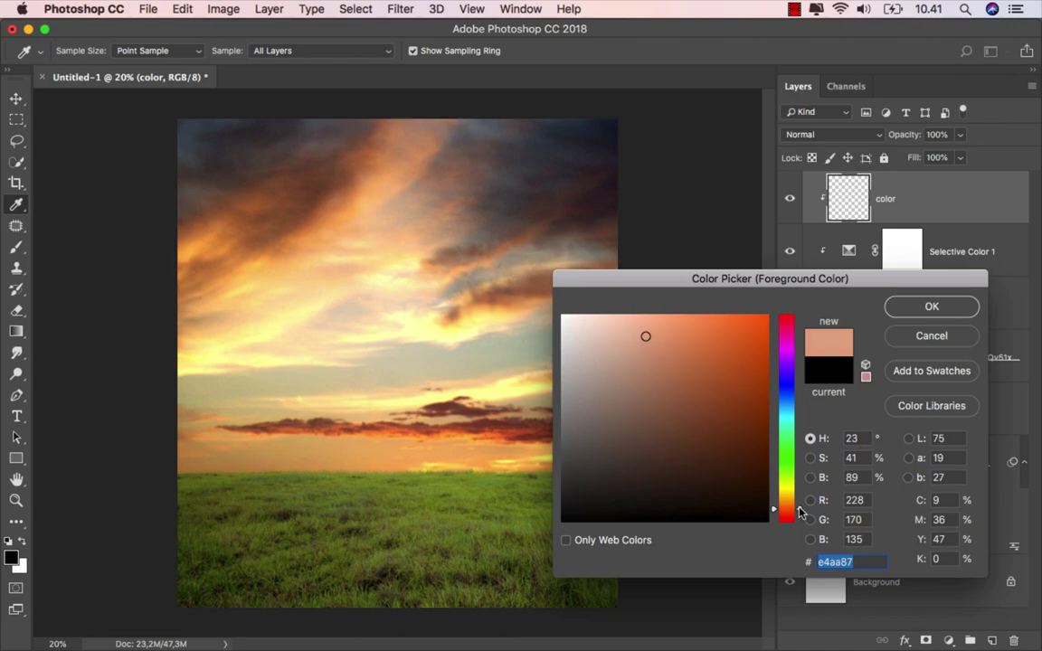
pyautogui.click(929, 315)
pyautogui.press('g')
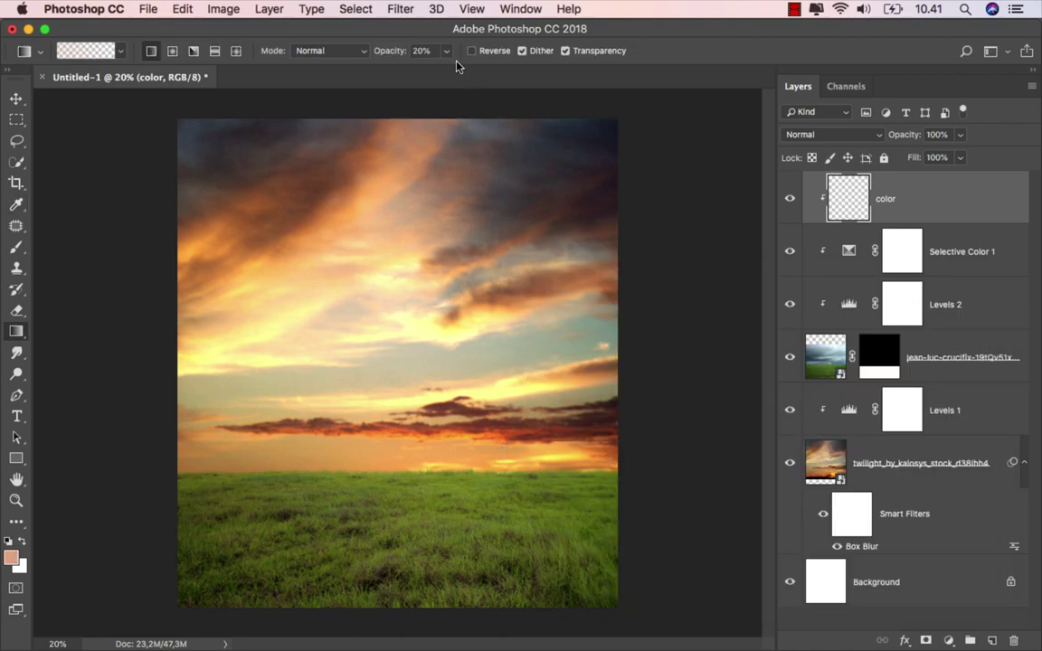
# Step: Set the gradient opacity to 20% and switch the color layer to Hard Light
pyautogui.click(419, 52)
pyautogui.click(677, 59)
pyautogui.click(823, 135)
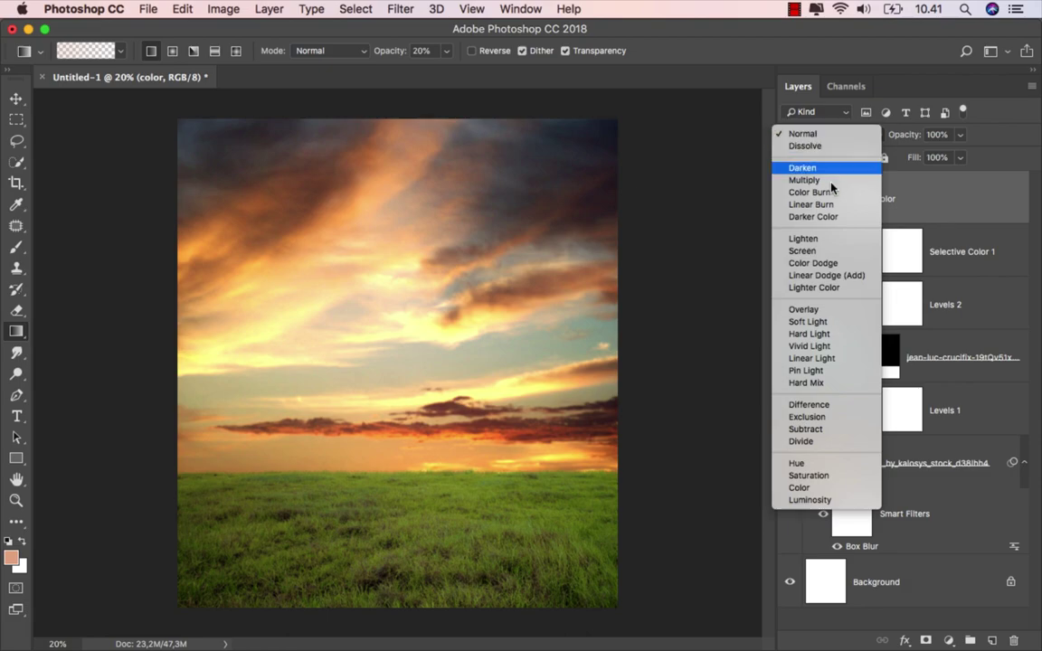
pyautogui.click(809, 334)
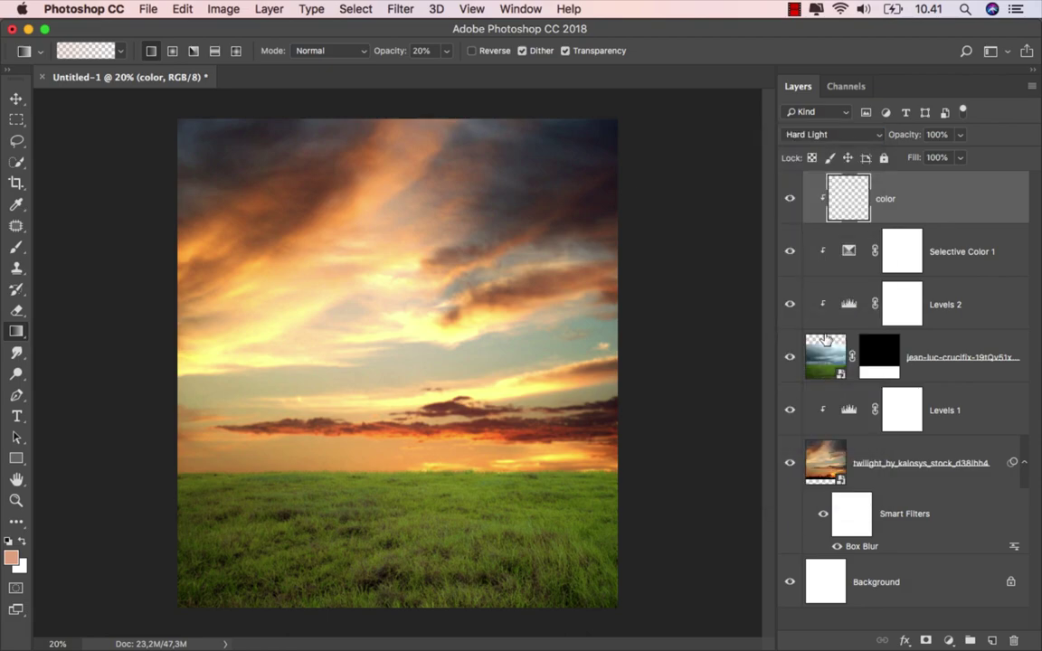
# Step: Drag salmon gradients repeatedly from the horizon down through the grass, then compare the tint
pyautogui.moveTo(193, 466); pyautogui.dragTo(215, 574)
pyautogui.moveTo(217, 477); pyautogui.dragTo(232, 604)
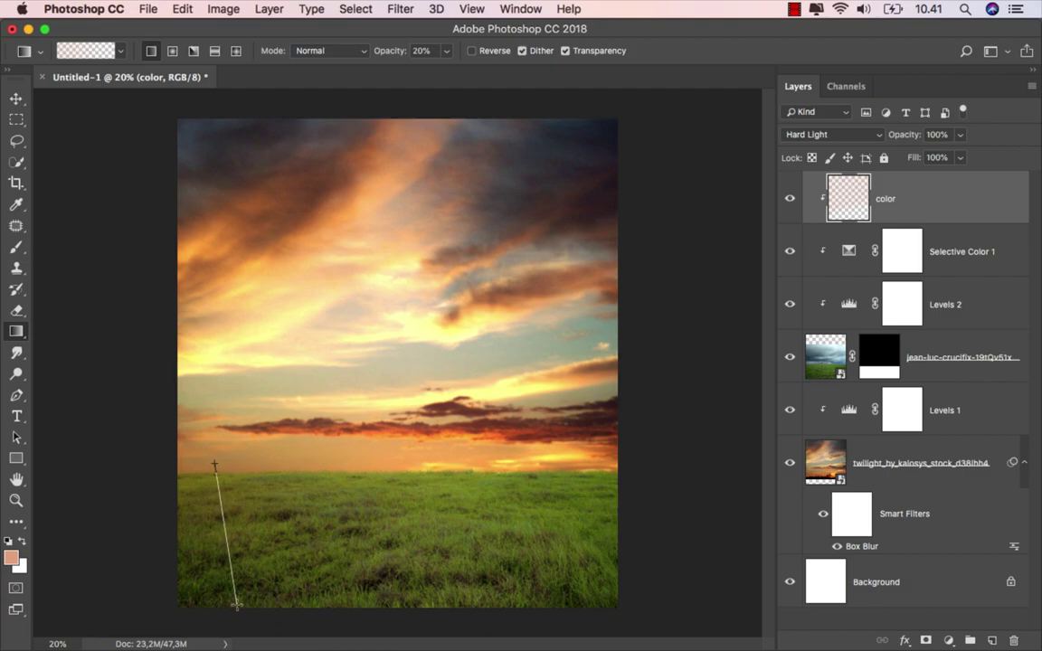
pyautogui.moveTo(214, 463); pyautogui.dragTo(243, 604)
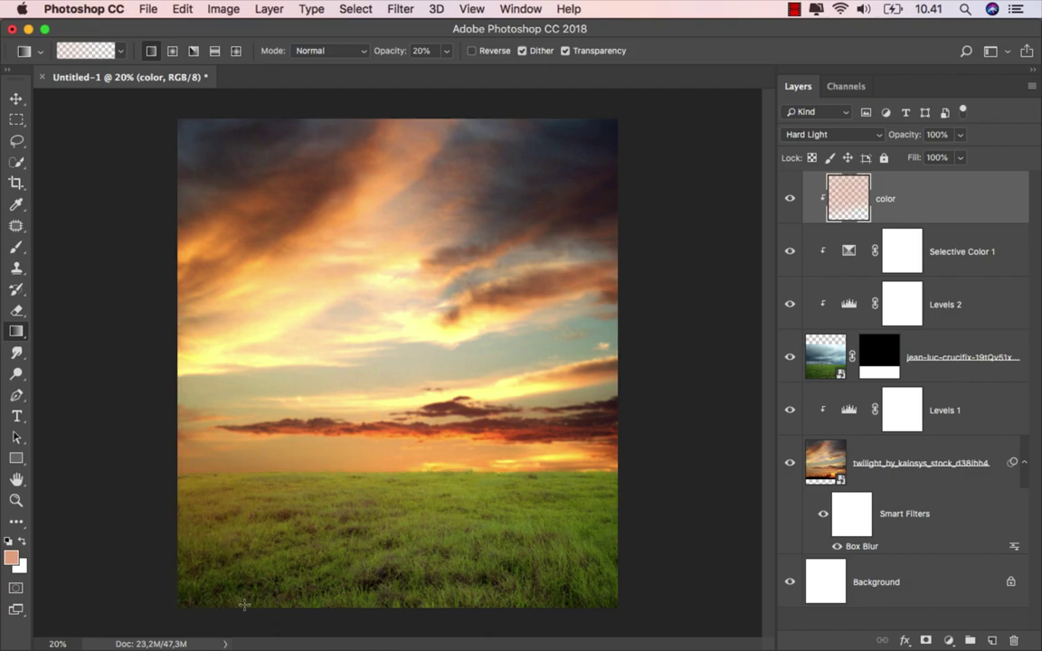
pyautogui.moveTo(217, 461); pyautogui.dragTo(234, 603)
pyautogui.moveTo(195, 394); pyautogui.dragTo(242, 594)
pyautogui.moveTo(235, 425); pyautogui.dragTo(246, 590)
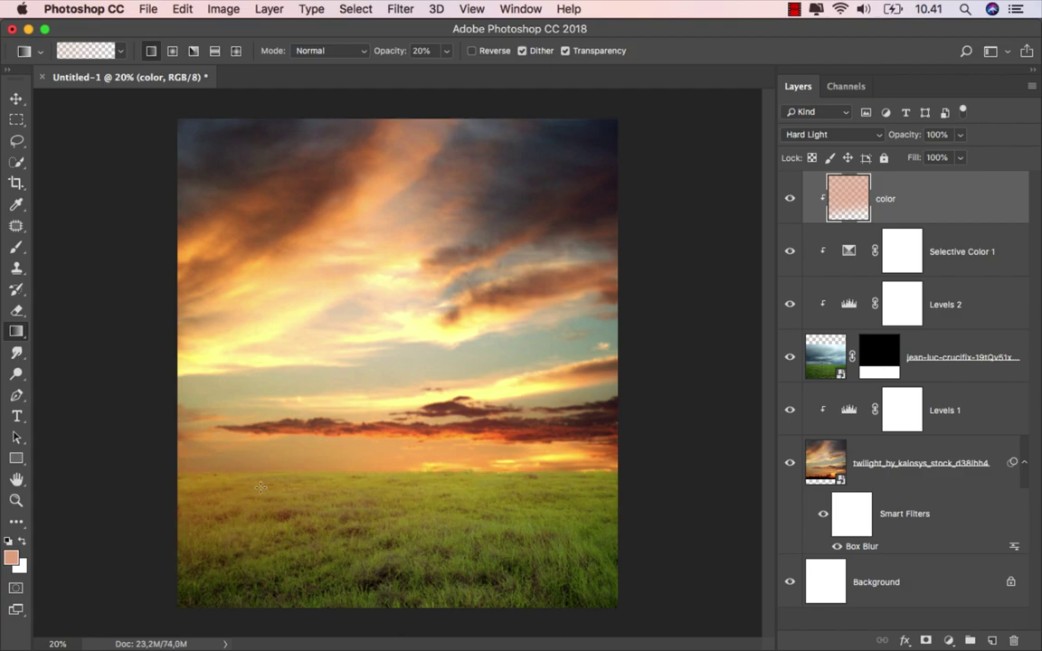
pyautogui.moveTo(203, 428); pyautogui.dragTo(241, 593)
pyautogui.moveTo(199, 396); pyautogui.dragTo(251, 595)
pyautogui.moveTo(236, 427); pyautogui.dragTo(256, 574)
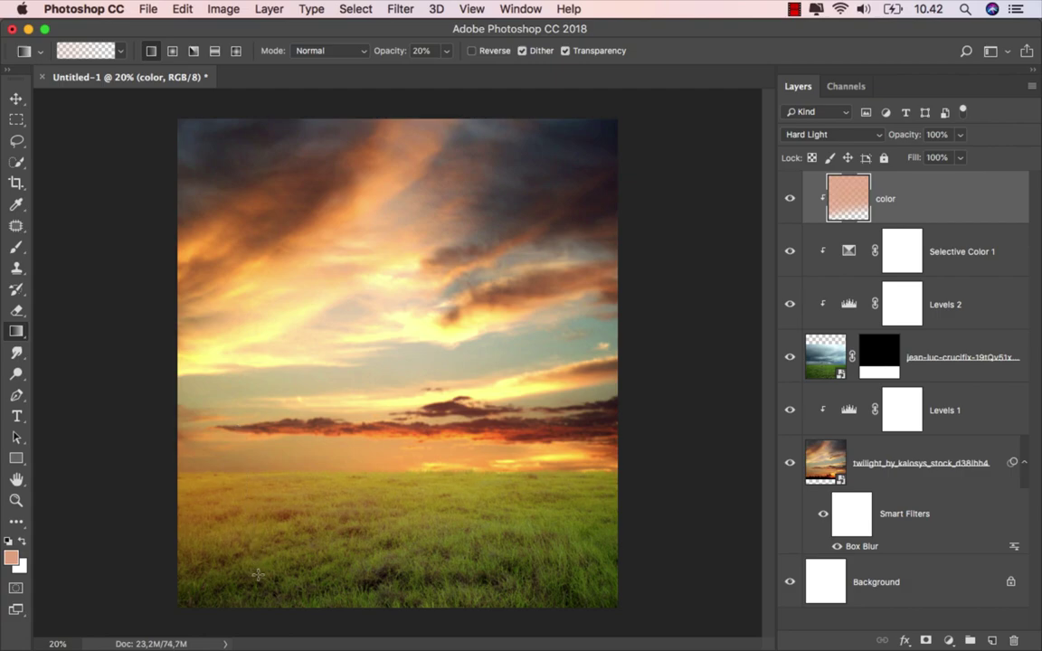
pyautogui.click(789, 199)
# Step: Add a new top layer, clip it to the layers below and name it 'color'
pyautogui.click(993, 641)
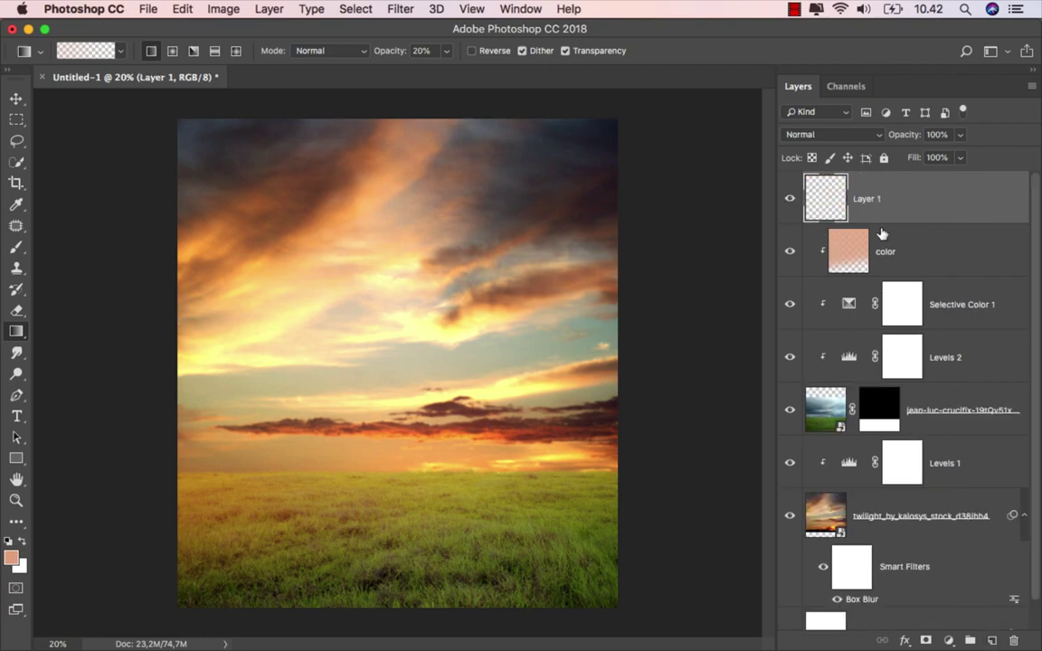
pyautogui.rightClick(883, 195)
pyautogui.click(814, 467)
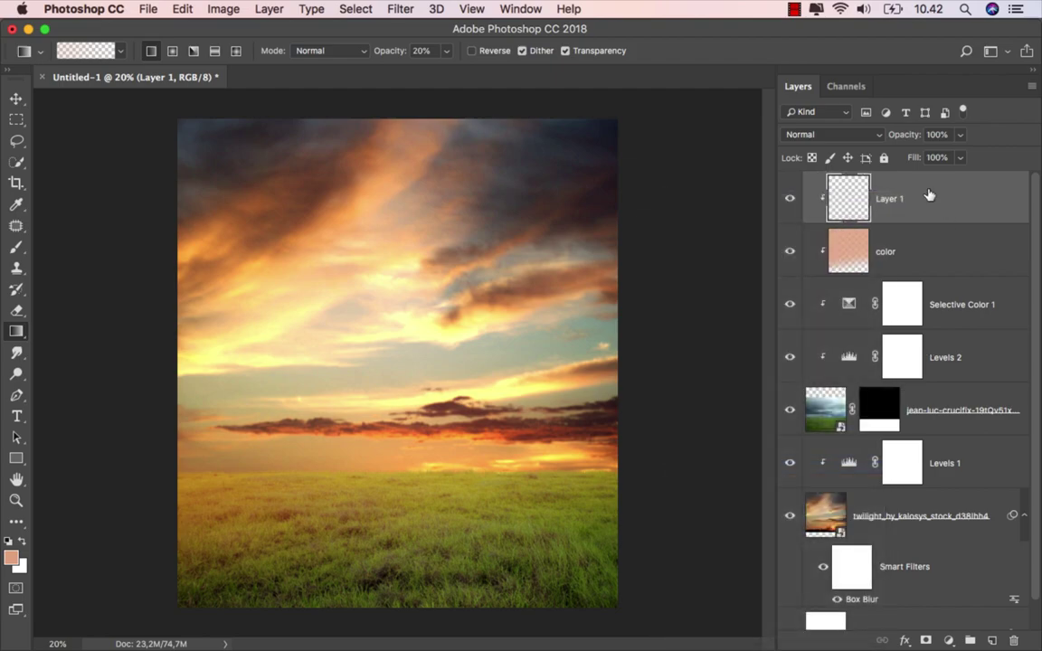
pyautogui.doubleClick(885, 195)
pyautogui.write('d')
pyautogui.press('Return')
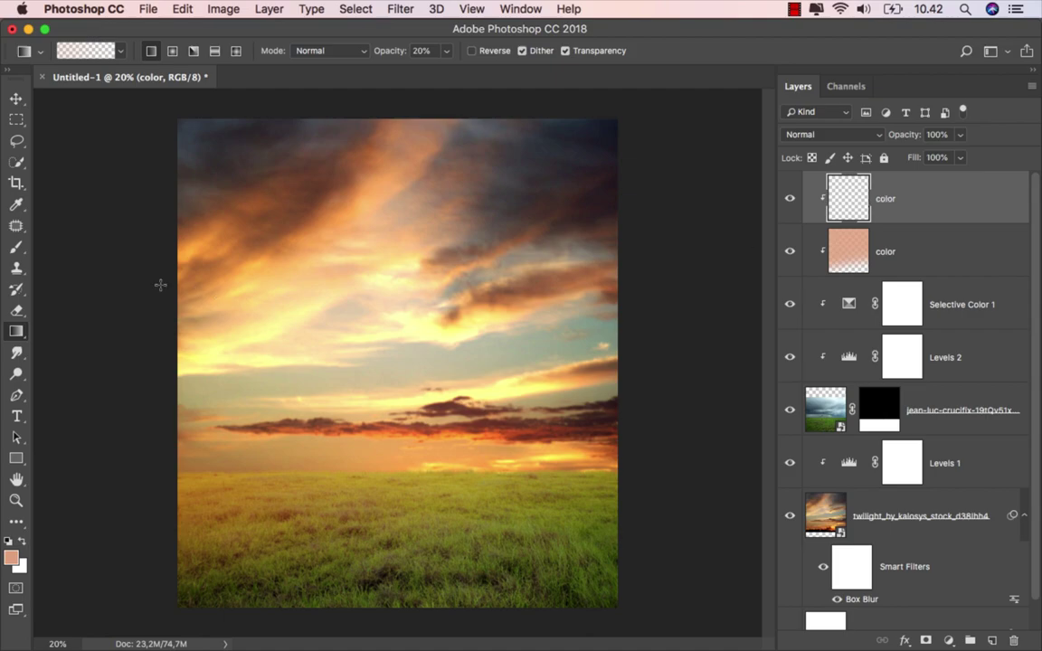
# Step: Pick a soft round brush and set the top color layer to Overlay
pyautogui.moveTo(16, 247); pyautogui.dragTo(67, 241)
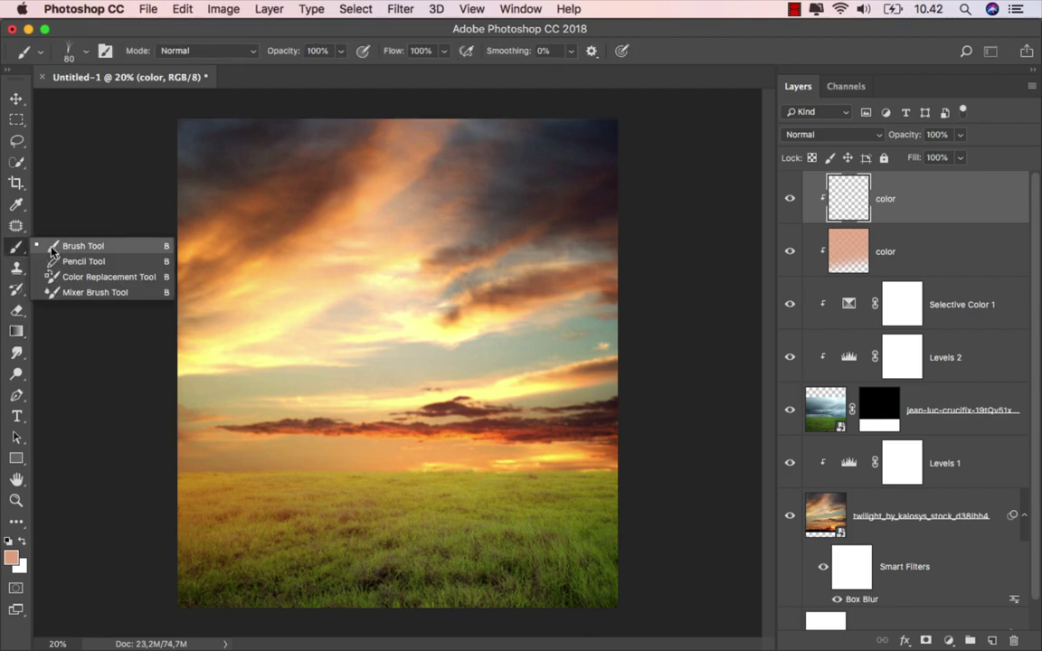
pyautogui.rightClick(290, 256)
pyautogui.scroll(2, 531, 412)
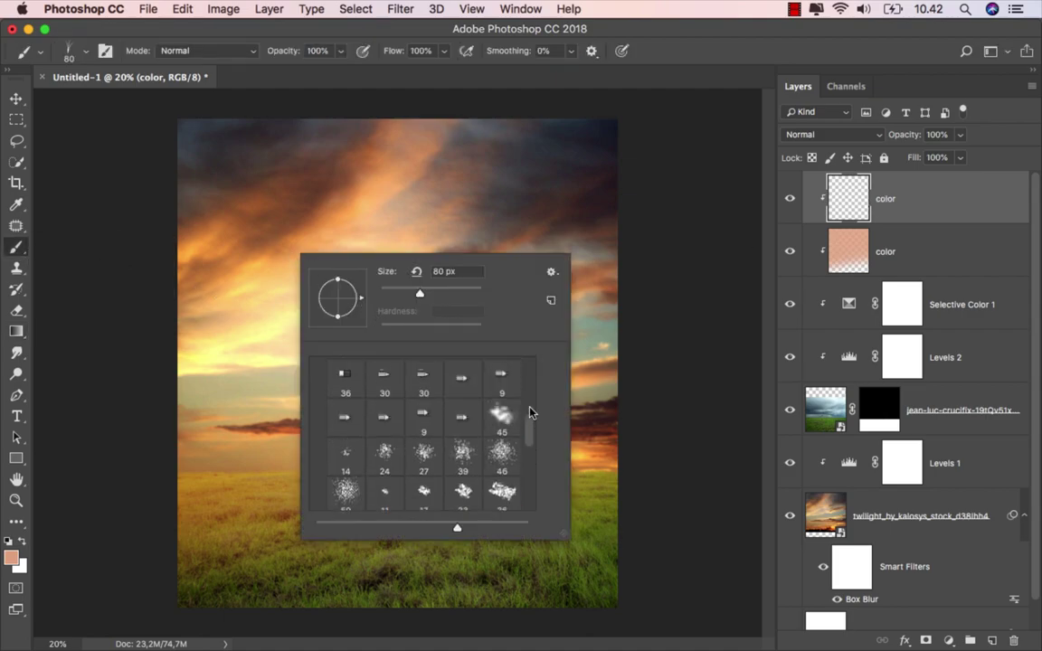
pyautogui.scroll(3, 531, 413)
pyautogui.click(344, 400)
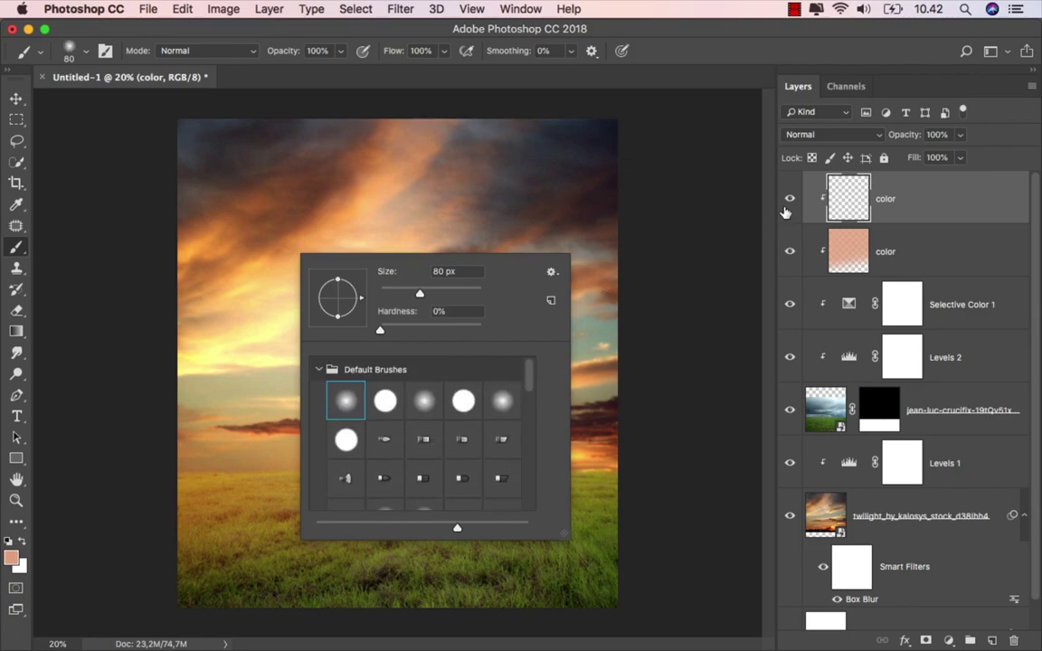
pyautogui.click(832, 134)
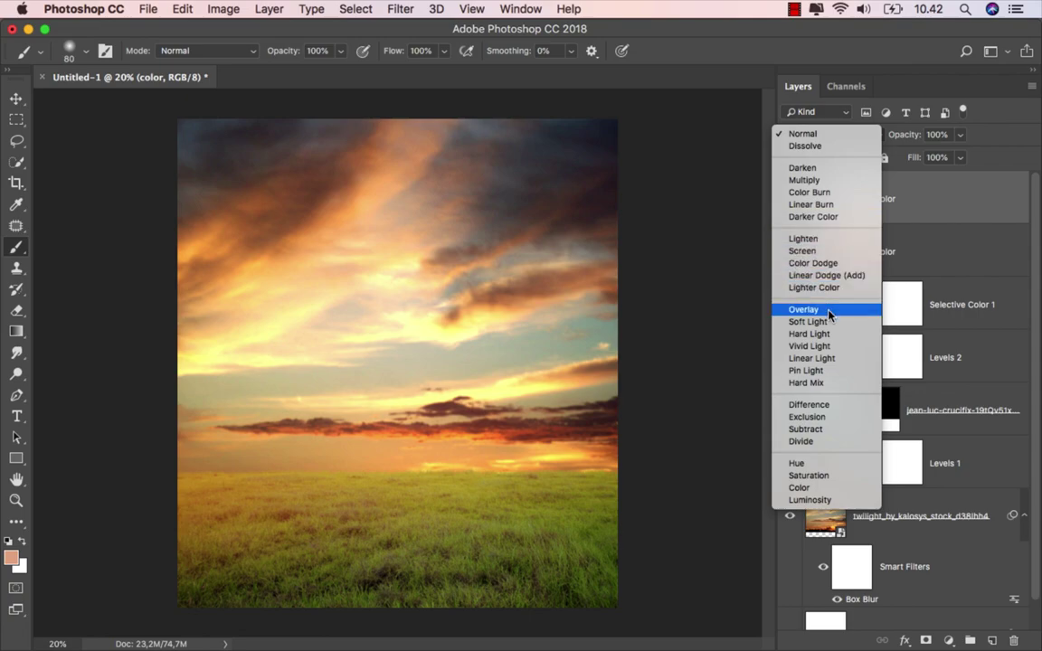
pyautogui.click(803, 309)
# Step: Paint a warm salmon-orange band along the horizon with a 149-size soft brush
pyautogui.scroll(1, 252, 482)
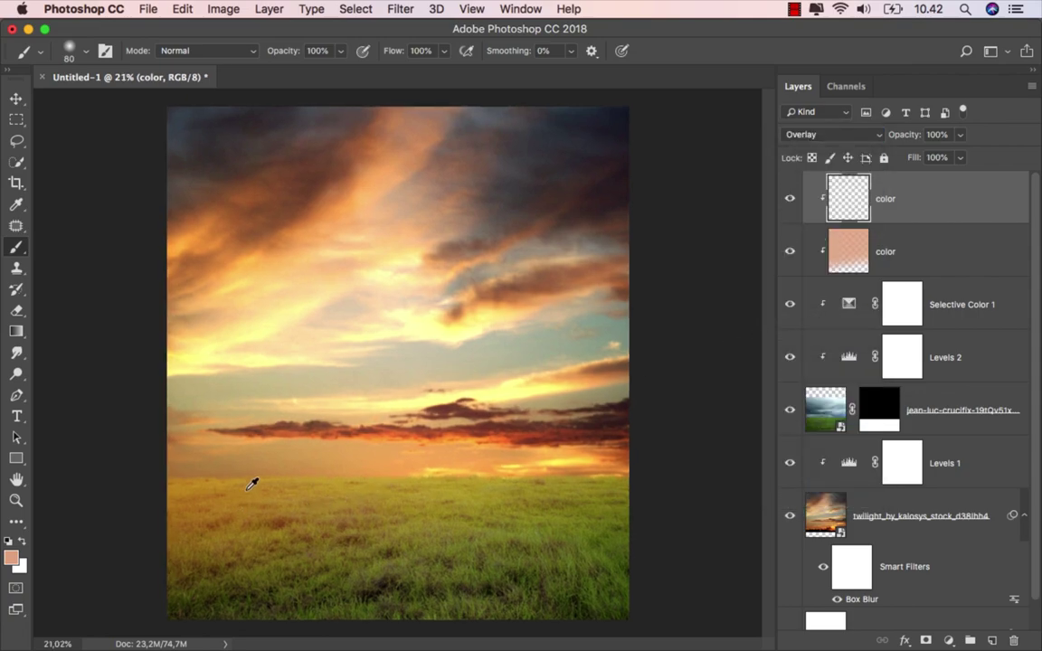
pyautogui.moveTo(240, 465); pyautogui.dragTo(225, 458)
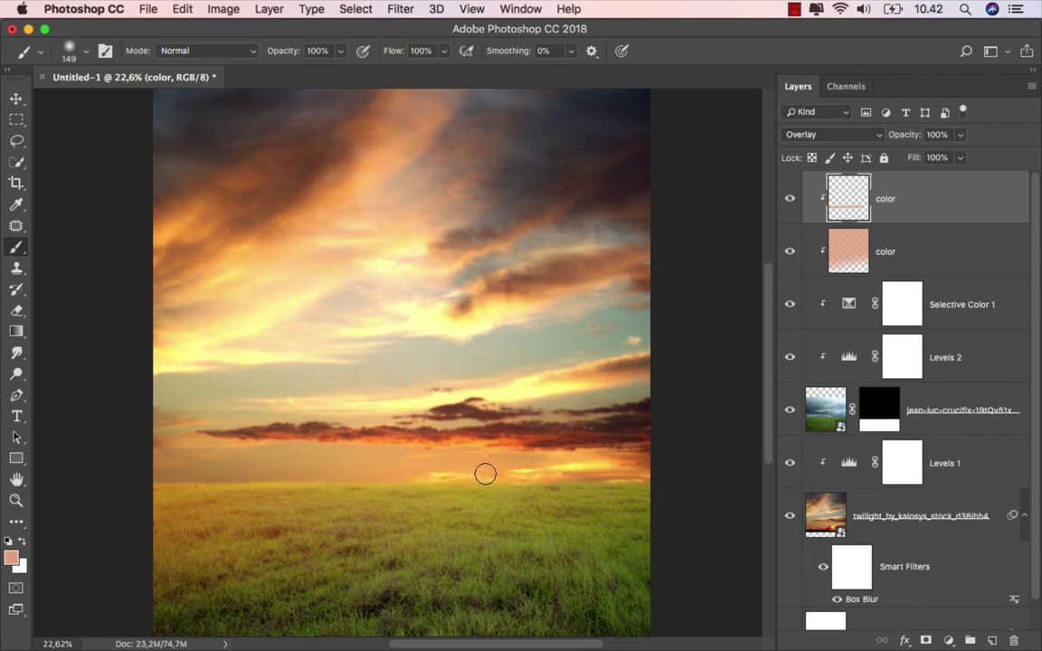
pyautogui.moveTo(418, 474); pyautogui.dragTo(194, 453)
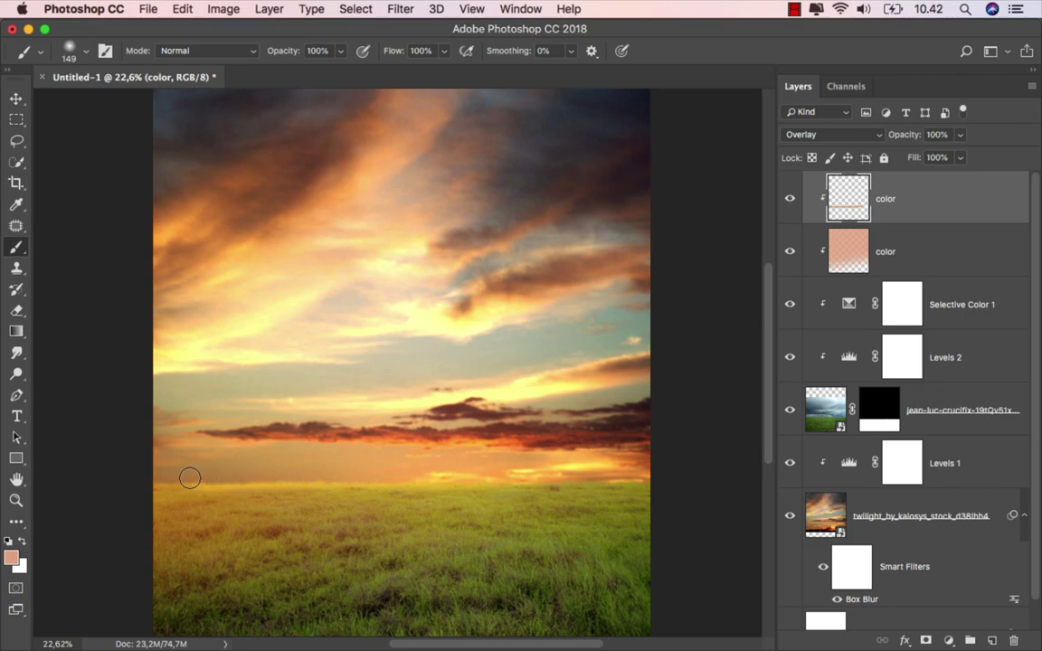
pyautogui.scroll(1, 431, 460)
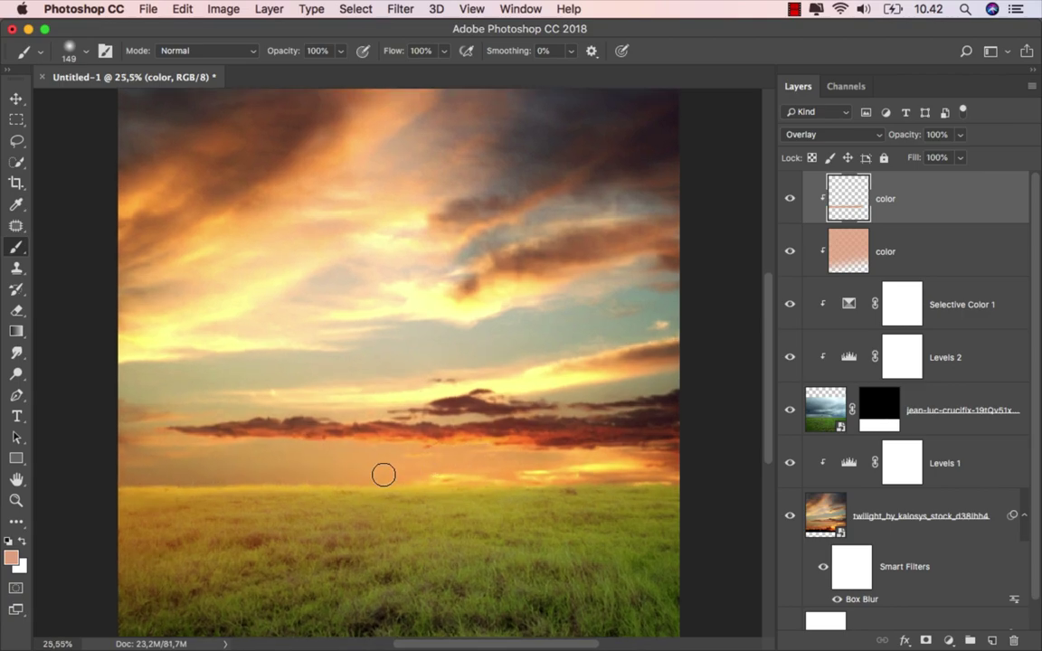
pyautogui.moveTo(195, 457); pyautogui.dragTo(139, 457)
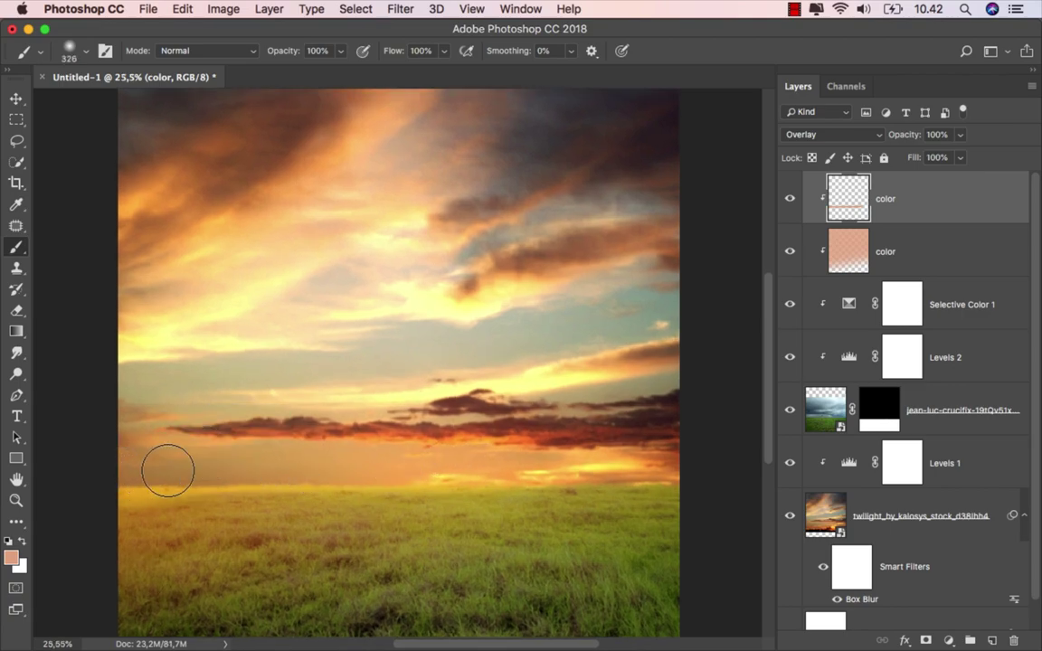
pyautogui.moveTo(257, 463); pyautogui.dragTo(605, 456)
pyautogui.scroll(-1, 437, 416)
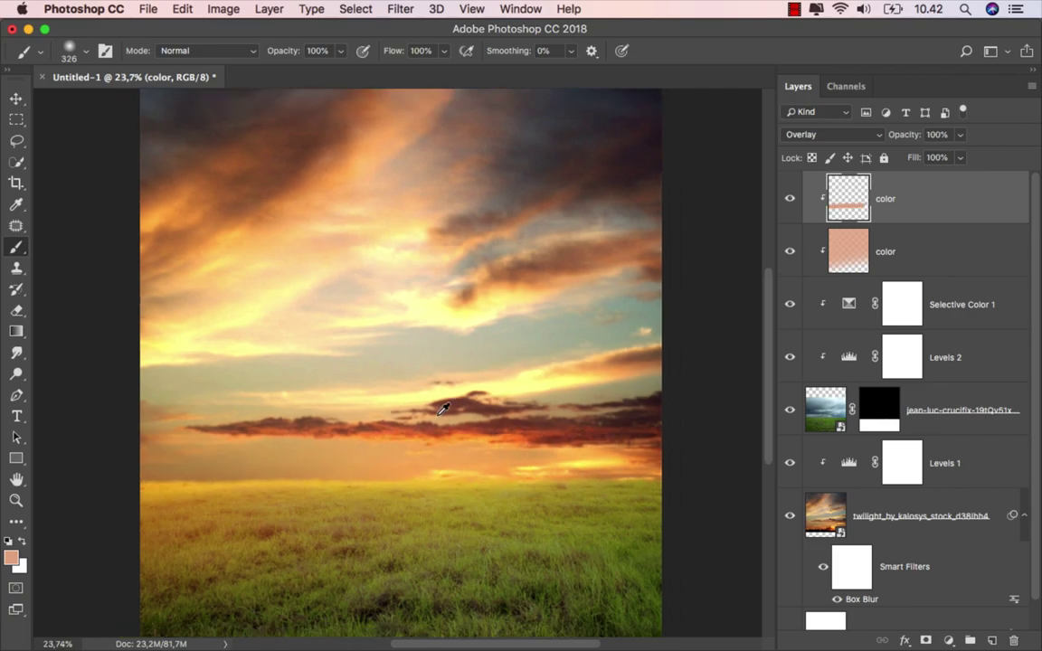
# Step: Fit the image on screen and lower the top color layer's opacity to 70%
pyautogui.press('super+0')
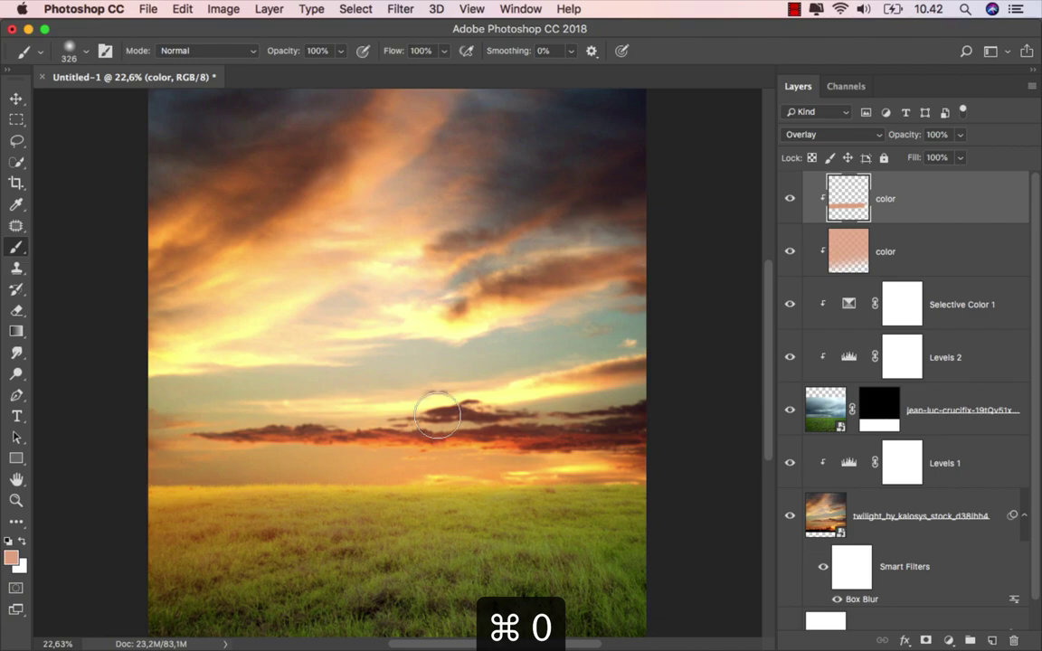
pyautogui.click(16, 98)
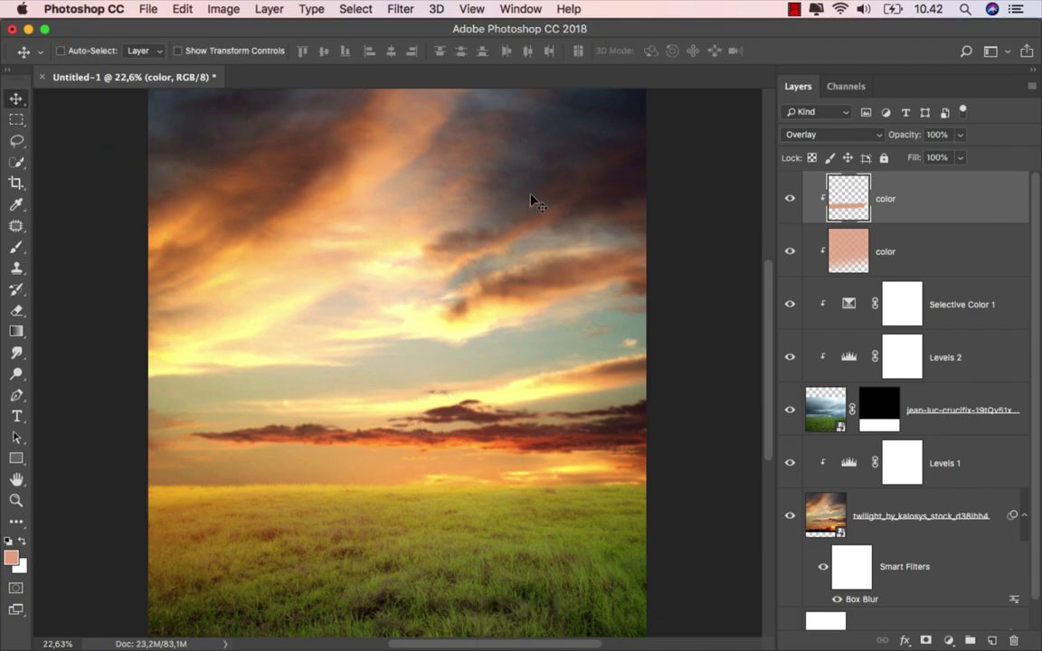
pyautogui.click(959, 134)
pyautogui.moveTo(962, 156); pyautogui.dragTo(931, 157)
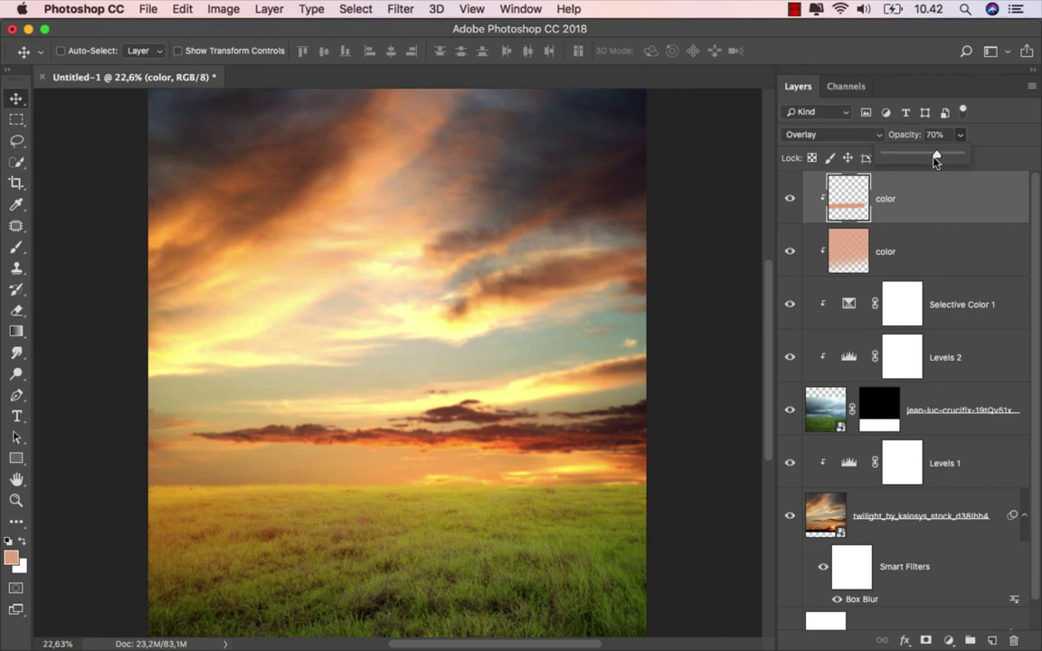
pyautogui.click(788, 199)
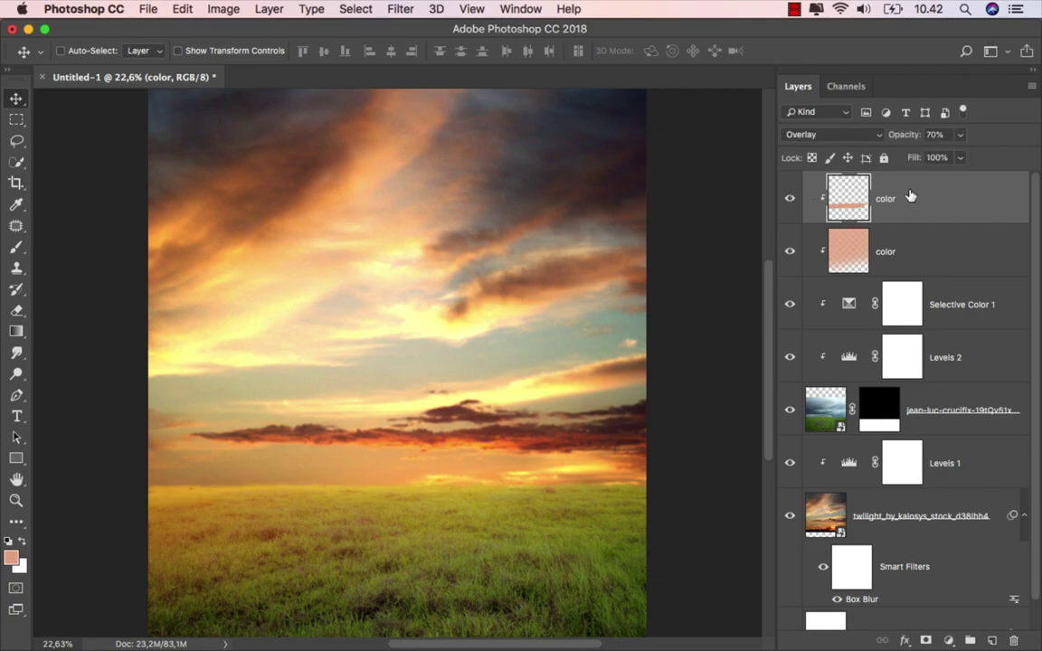
# Step: Add a layer mask to the Hard Light color layer and ready a gradient with swapped default colours
pyautogui.click(789, 253)
pyautogui.click(832, 251)
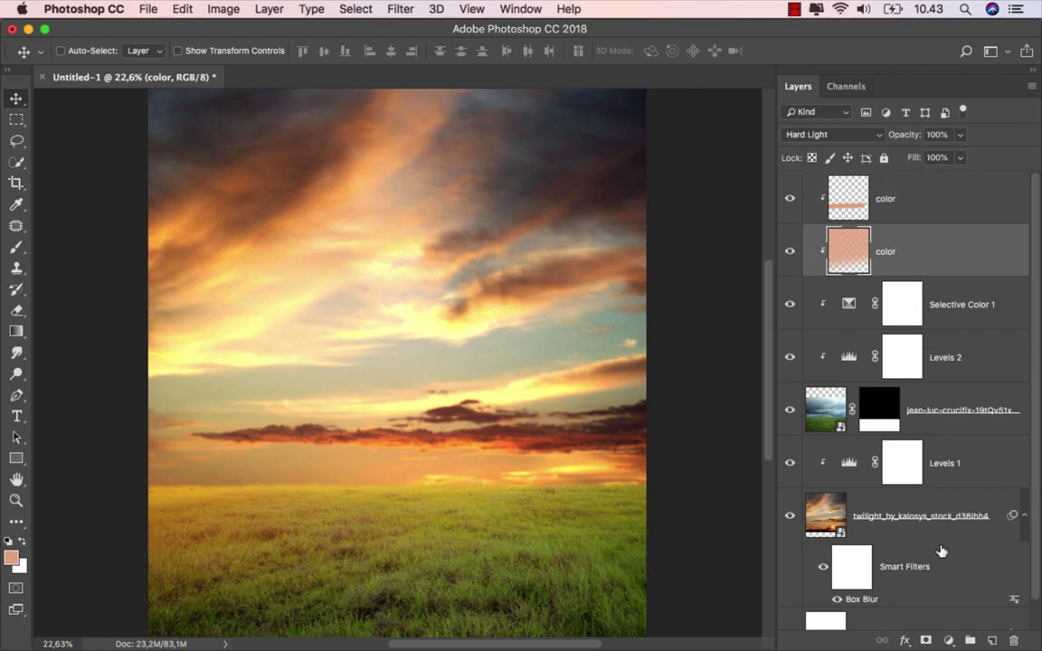
pyautogui.click(925, 640)
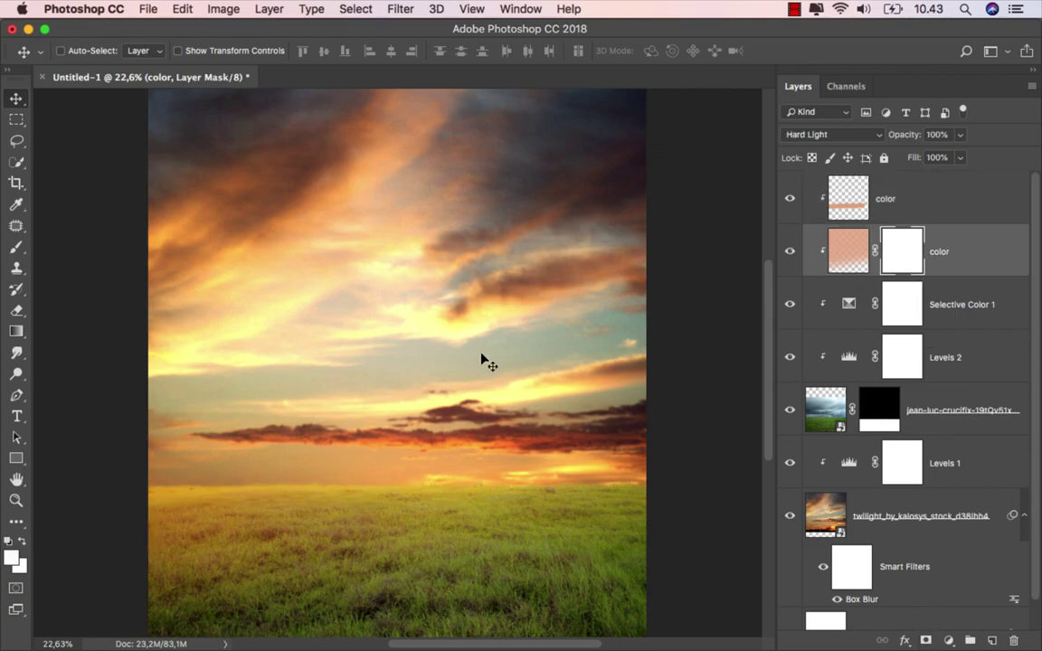
pyautogui.rightClick(16, 331)
pyautogui.click(54, 333)
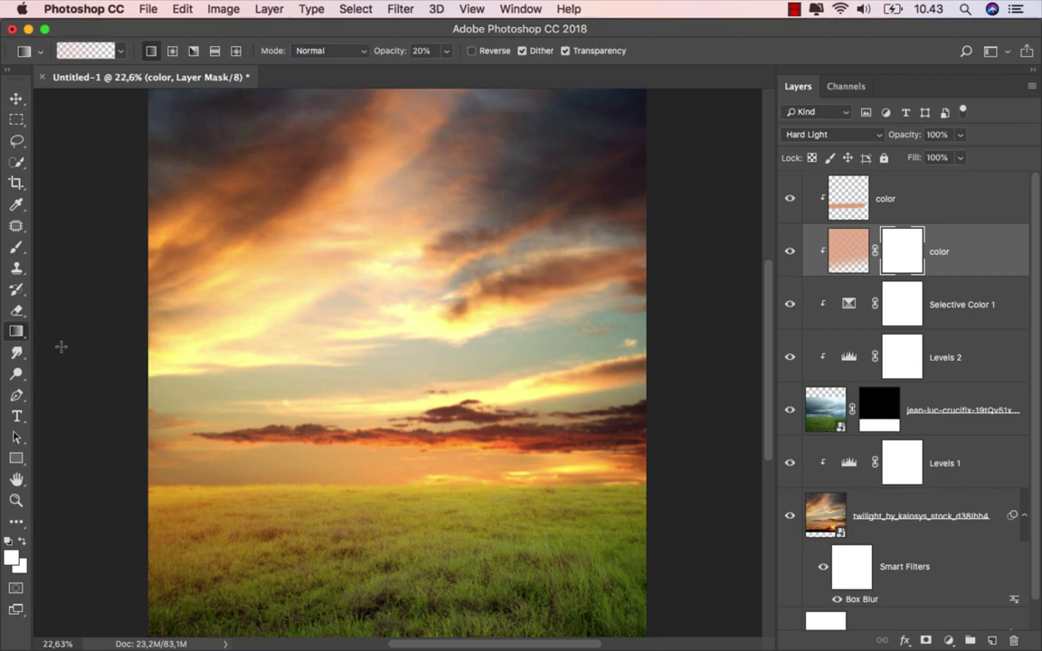
pyautogui.click(8, 541)
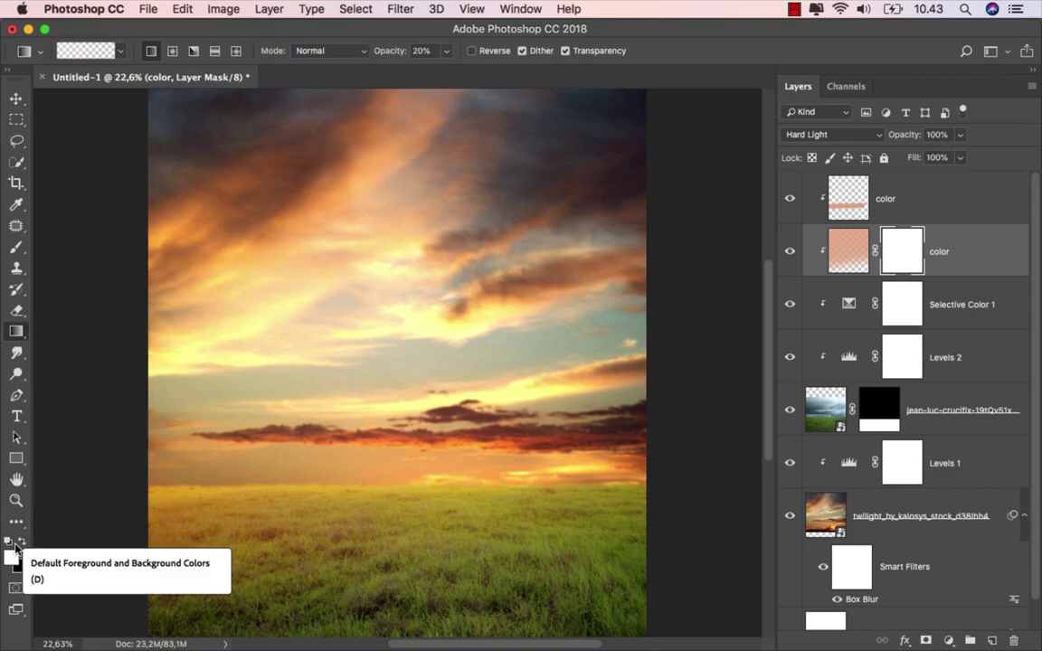
pyautogui.press('x')
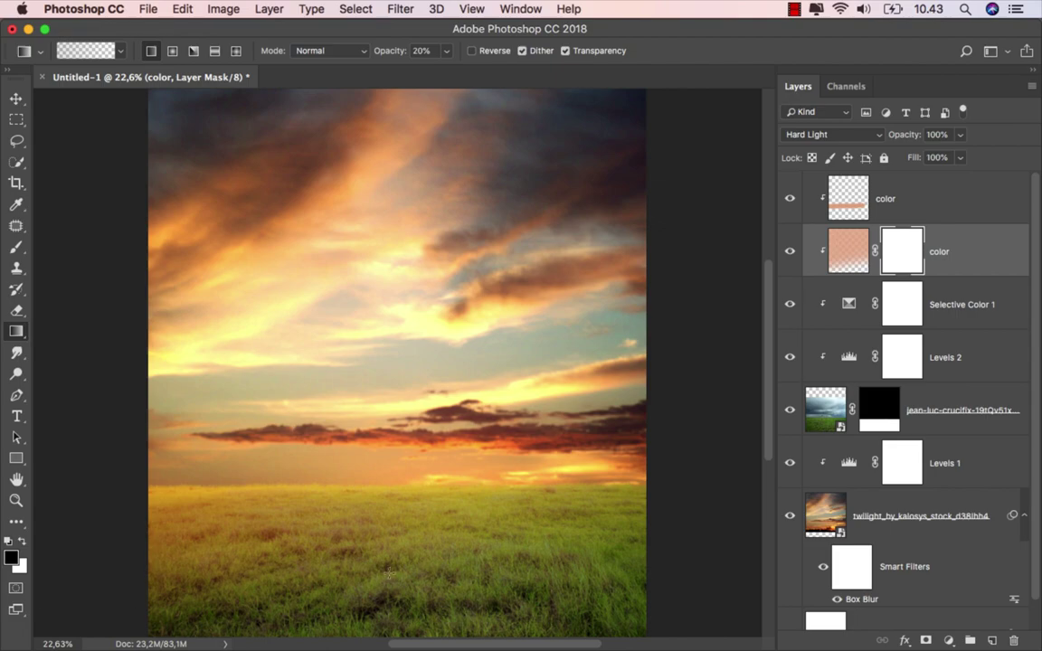
# Step: Draw the mask gradient upward from the bottom edge so the tint fades across the grass
pyautogui.moveTo(656, 500); pyautogui.dragTo(260, 540)
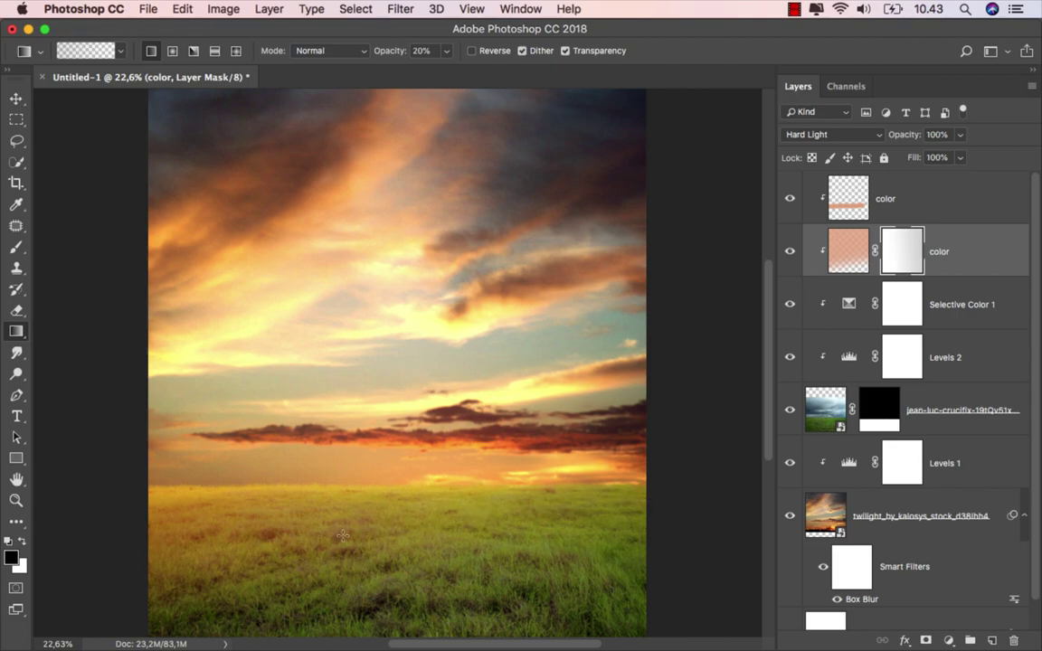
pyautogui.scroll(-2, 433, 526)
pyautogui.moveTo(396, 521); pyautogui.dragTo(386, 498)
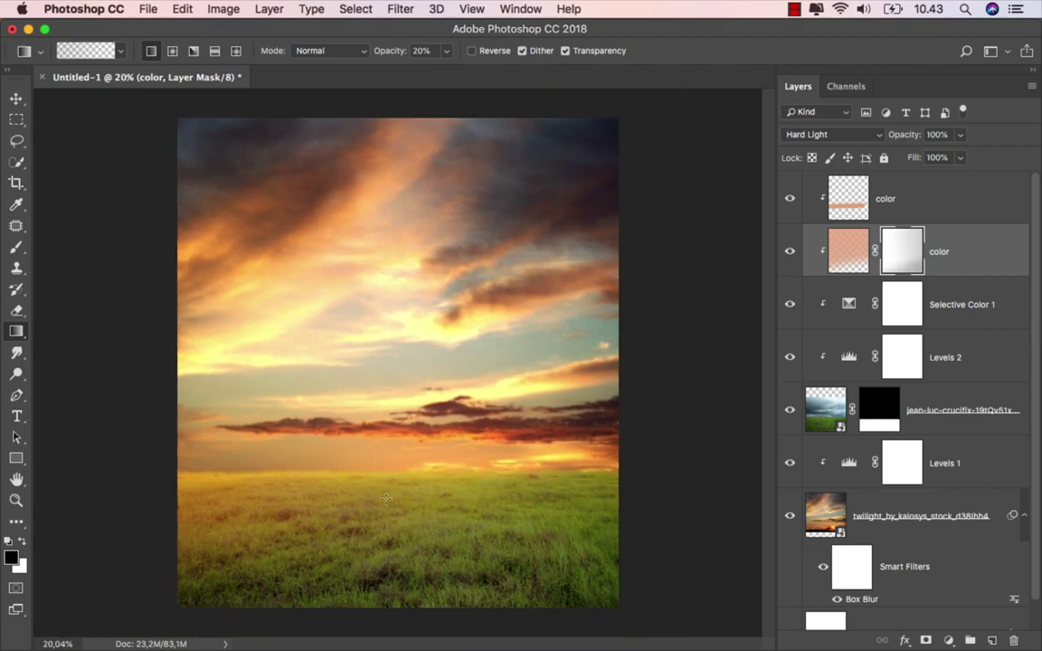
pyautogui.moveTo(396, 638); pyautogui.dragTo(408, 506)
pyautogui.scroll(1, 414, 500)
pyautogui.moveTo(394, 617); pyautogui.dragTo(383, 467)
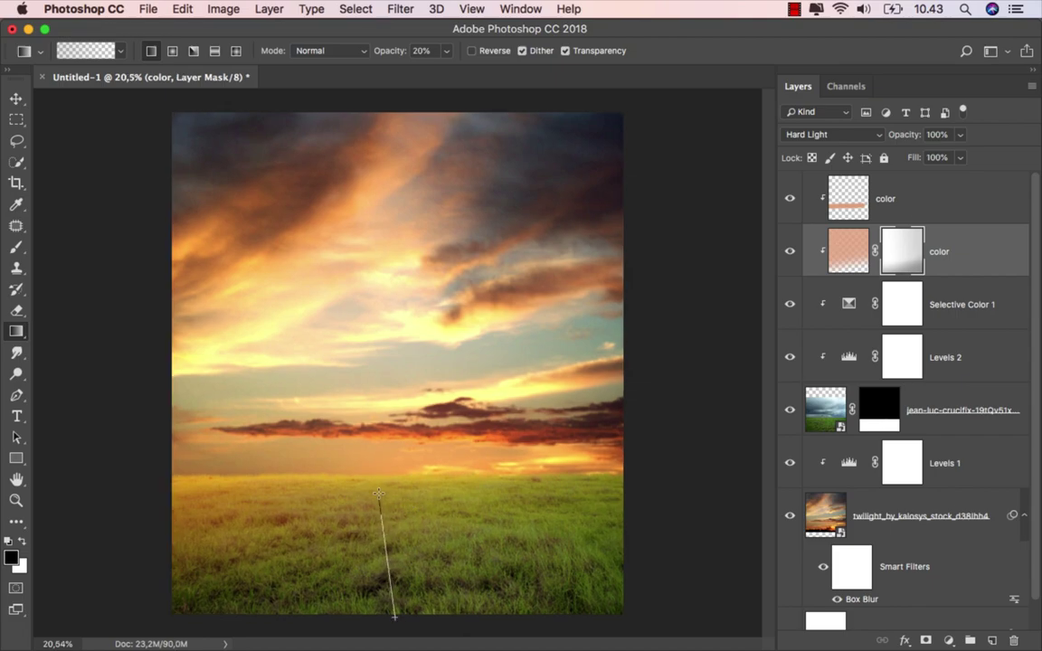
# Step: Toggle the masked color layer to compare, then select the top color layer
pyautogui.click(18, 94)
pyautogui.click(793, 251)
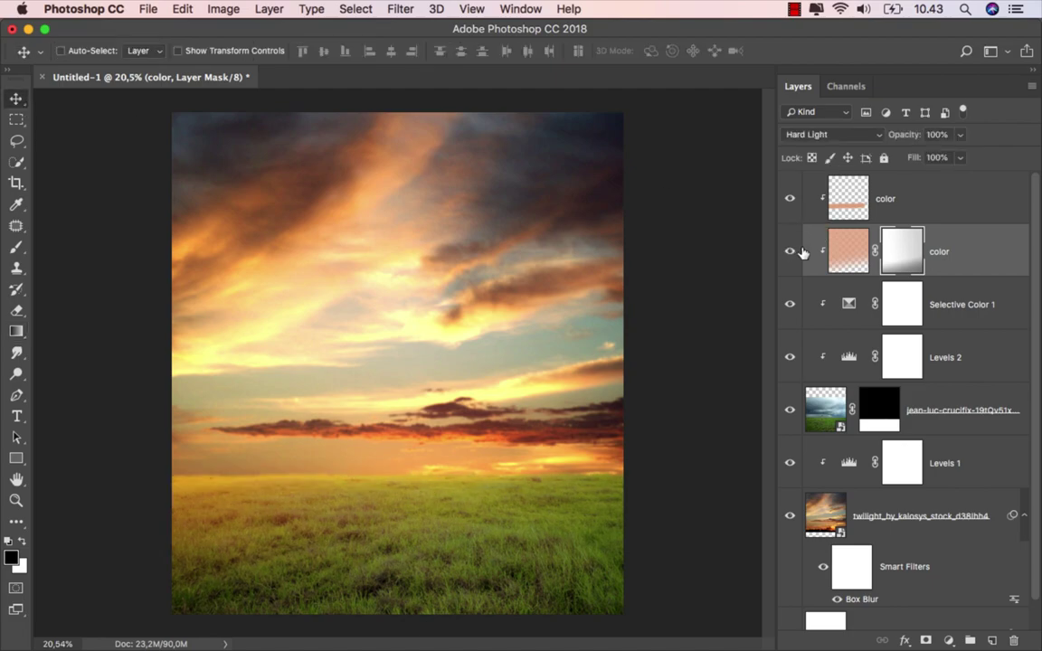
pyautogui.click(846, 252)
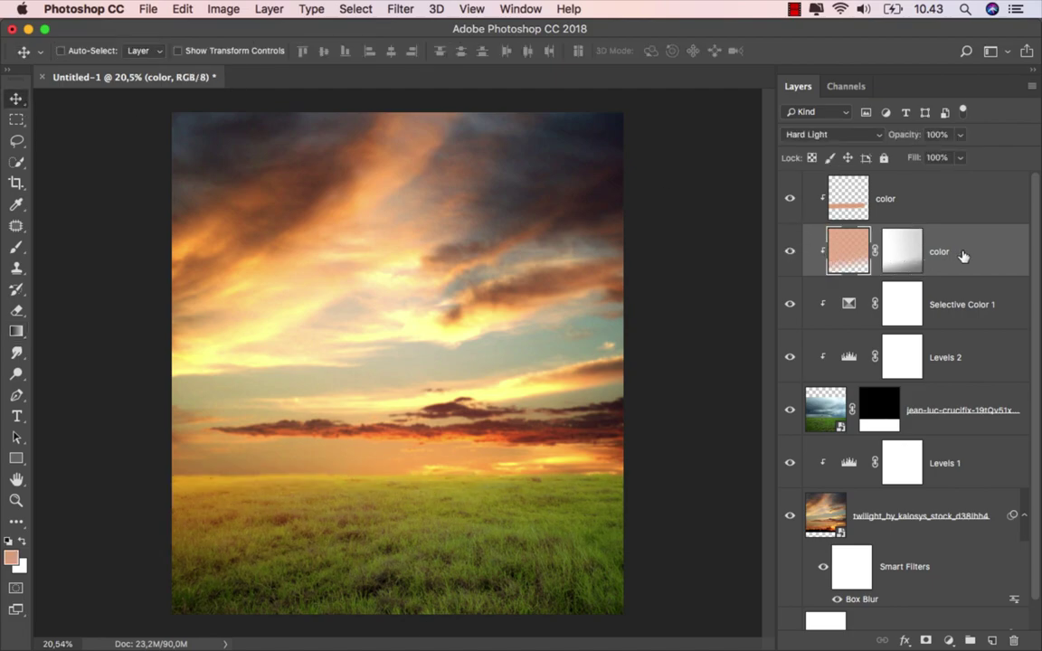
pyautogui.click(922, 200)
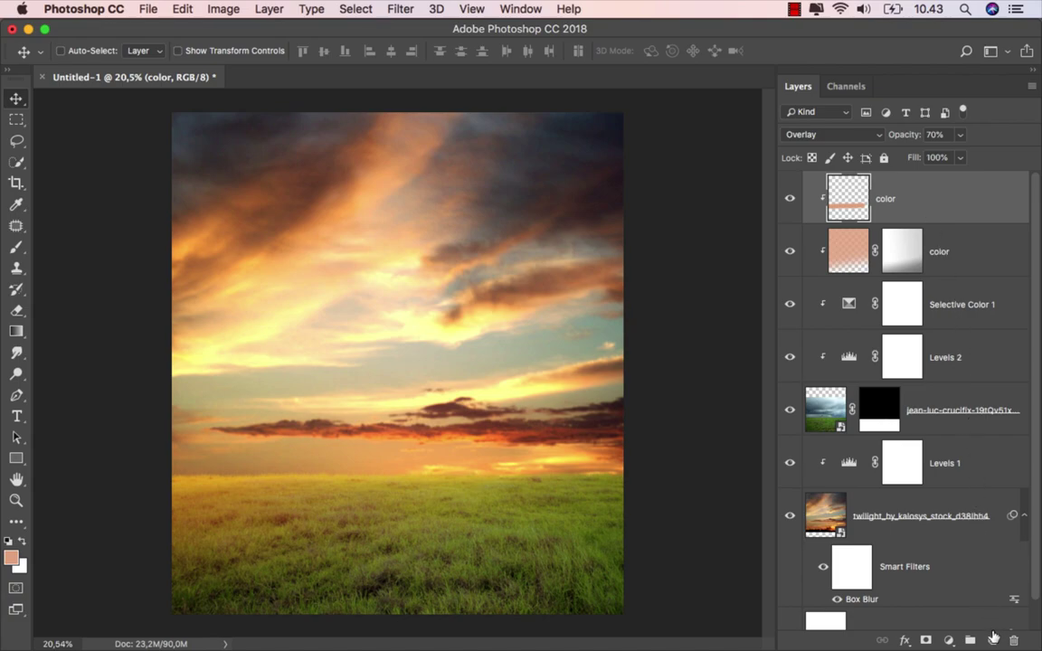
# Step: Add a new top layer clipped to the color layer below and name it 'shadow'
pyautogui.click(993, 639)
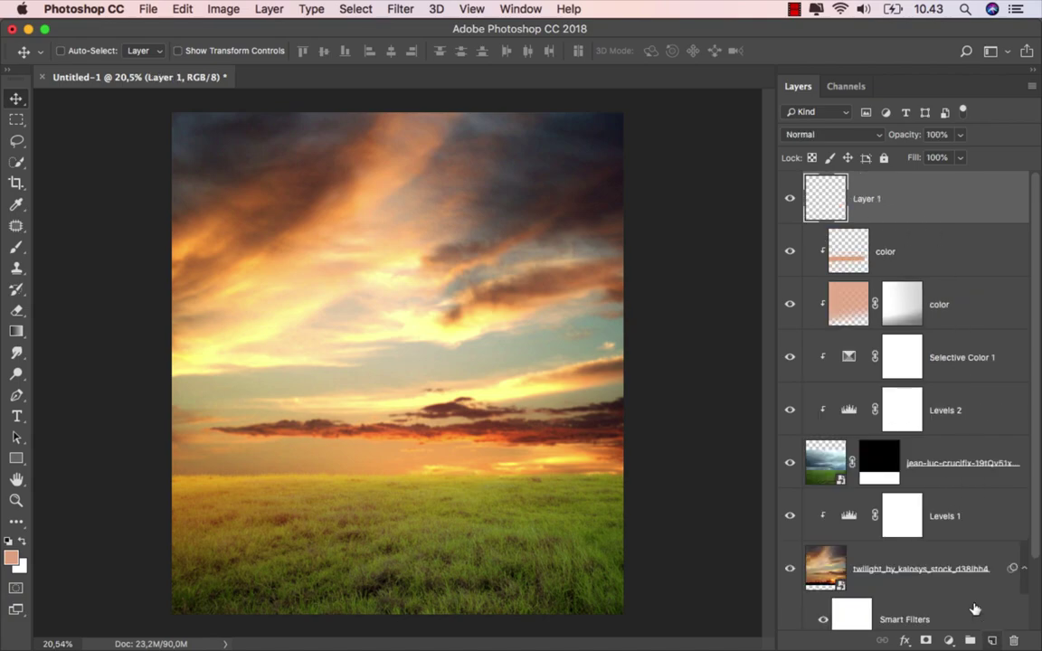
pyautogui.rightClick(891, 211)
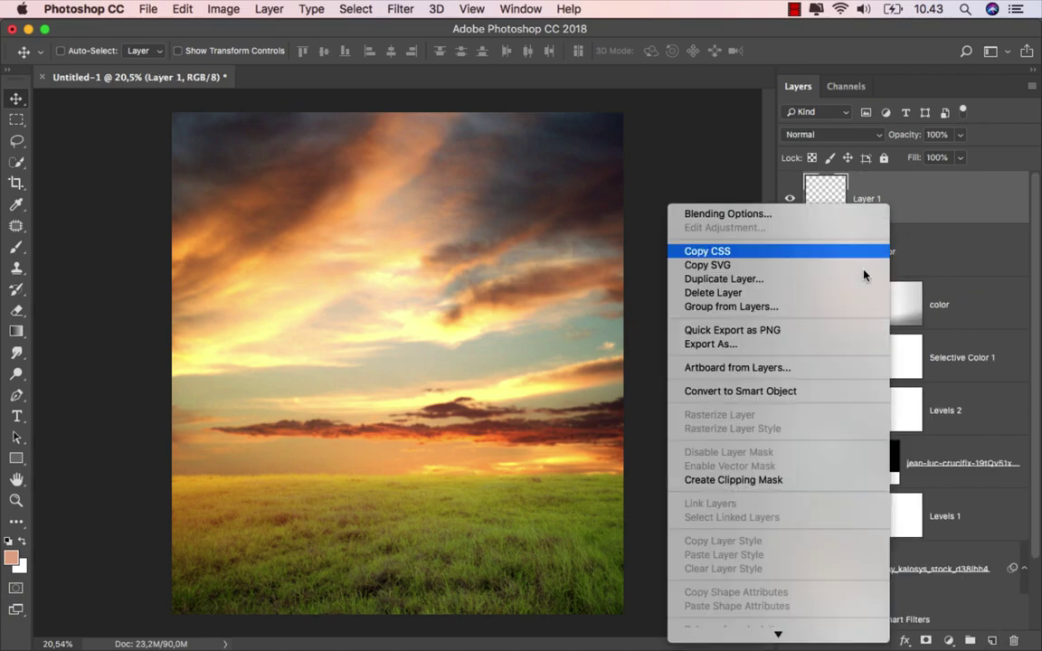
pyautogui.click(802, 481)
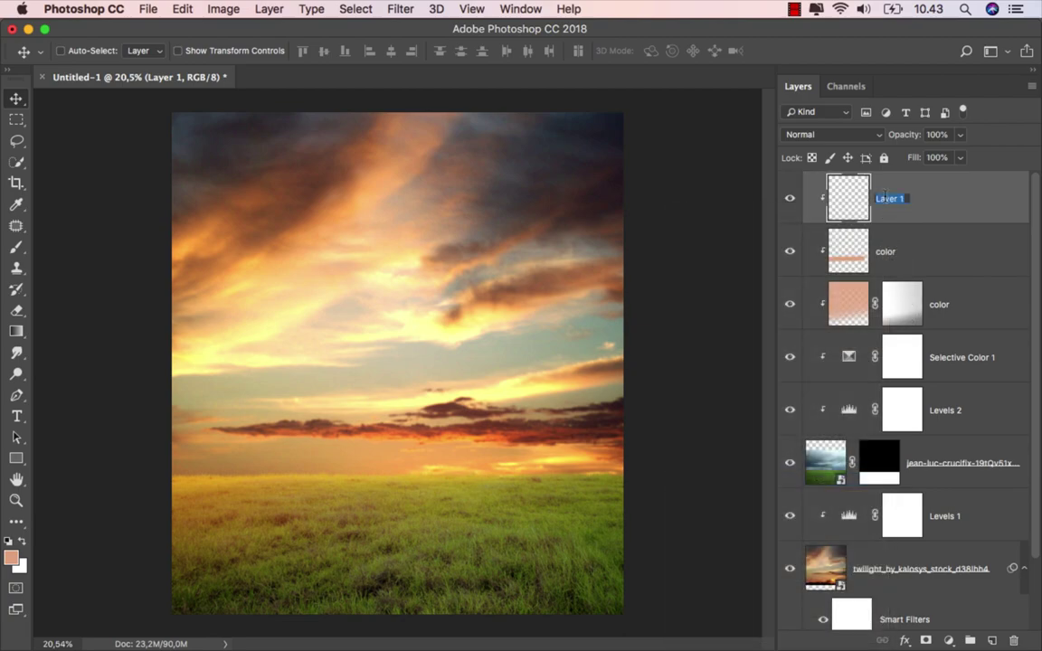
pyautogui.write('shadow')
pyautogui.press('Return')
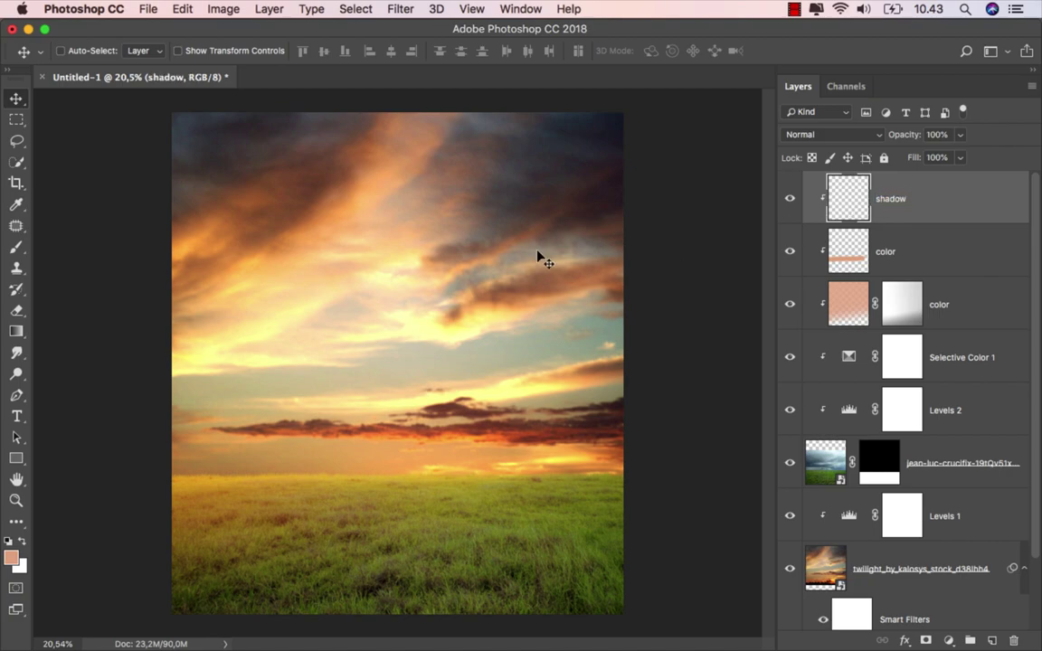
# Step: Draw a black gradient up over the lower grass and set the shadow layer to Soft Light
pyautogui.click(16, 332)
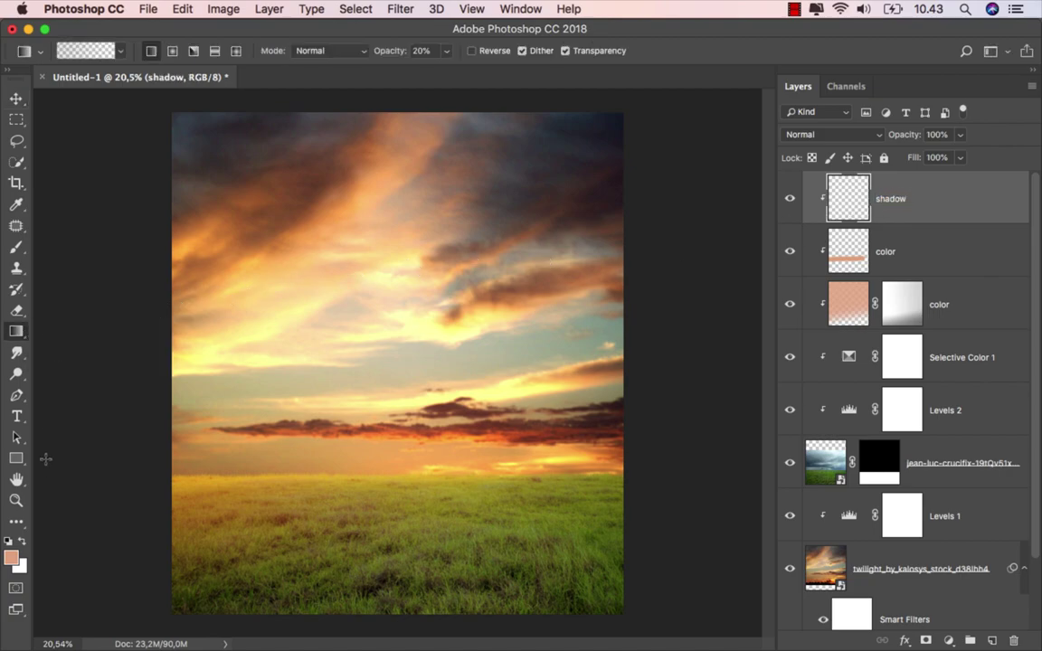
pyautogui.scroll(-1, 350, 439)
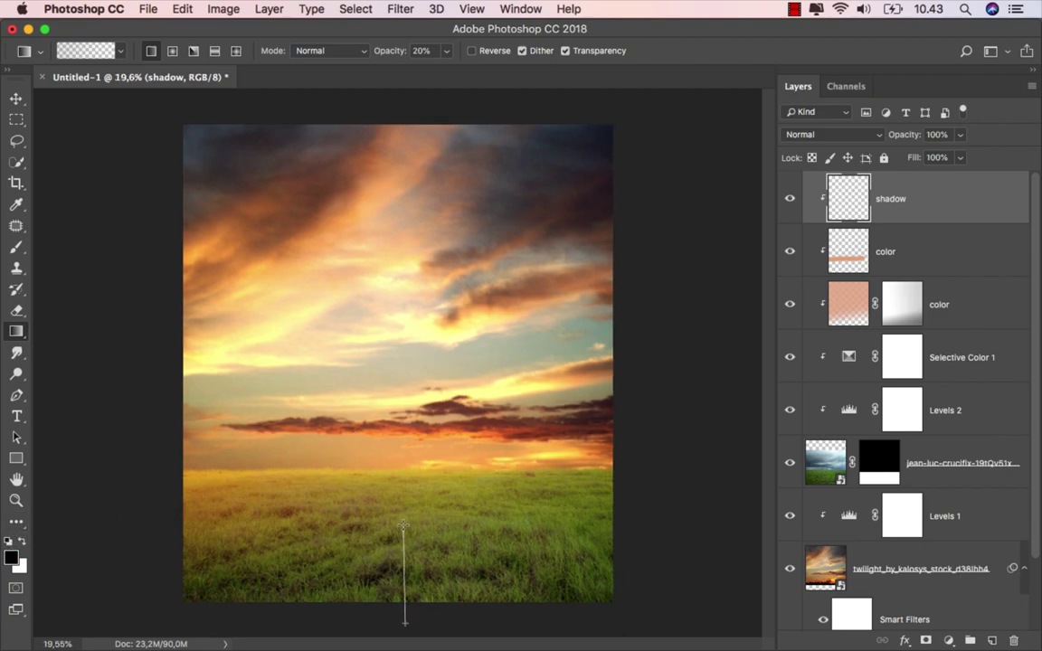
pyautogui.moveTo(404, 524); pyautogui.dragTo(403, 505)
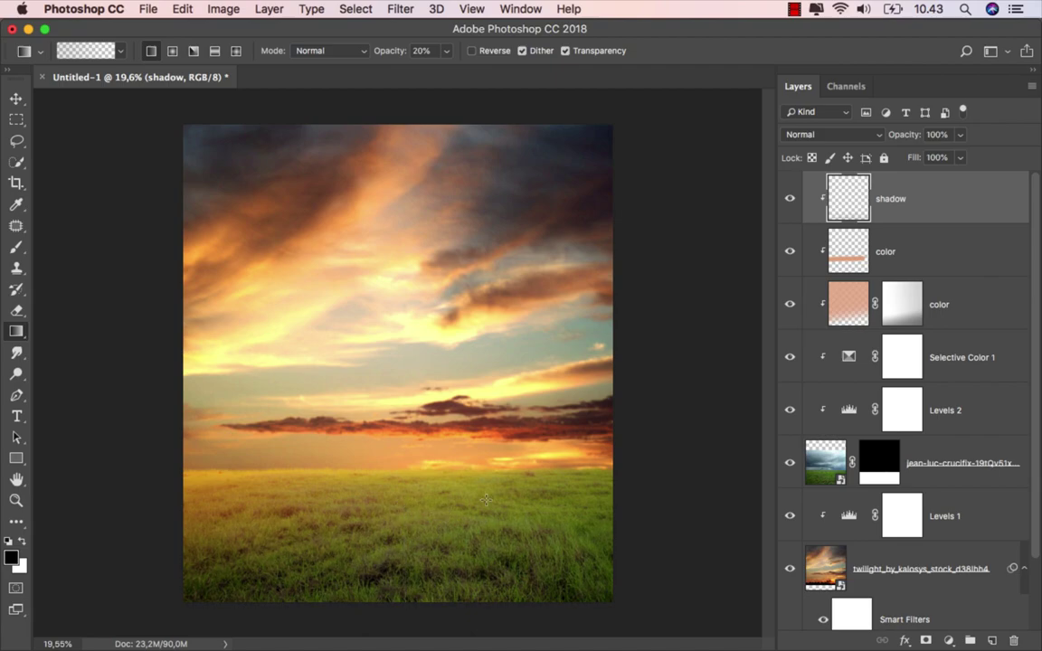
pyautogui.click(830, 135)
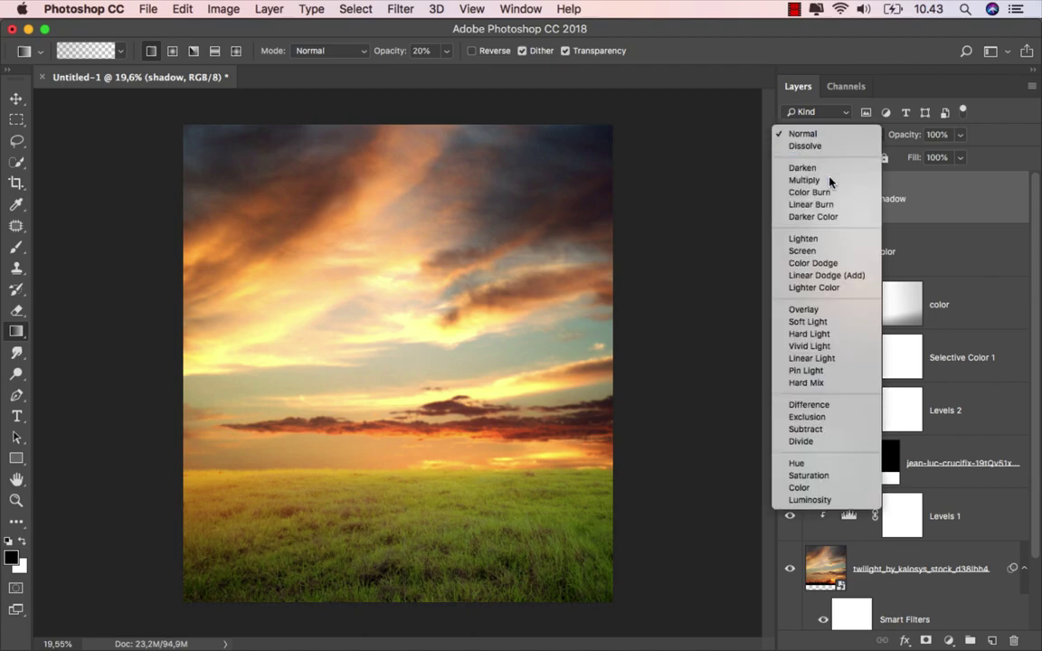
pyautogui.click(819, 321)
pyautogui.moveTo(401, 623); pyautogui.dragTo(403, 519)
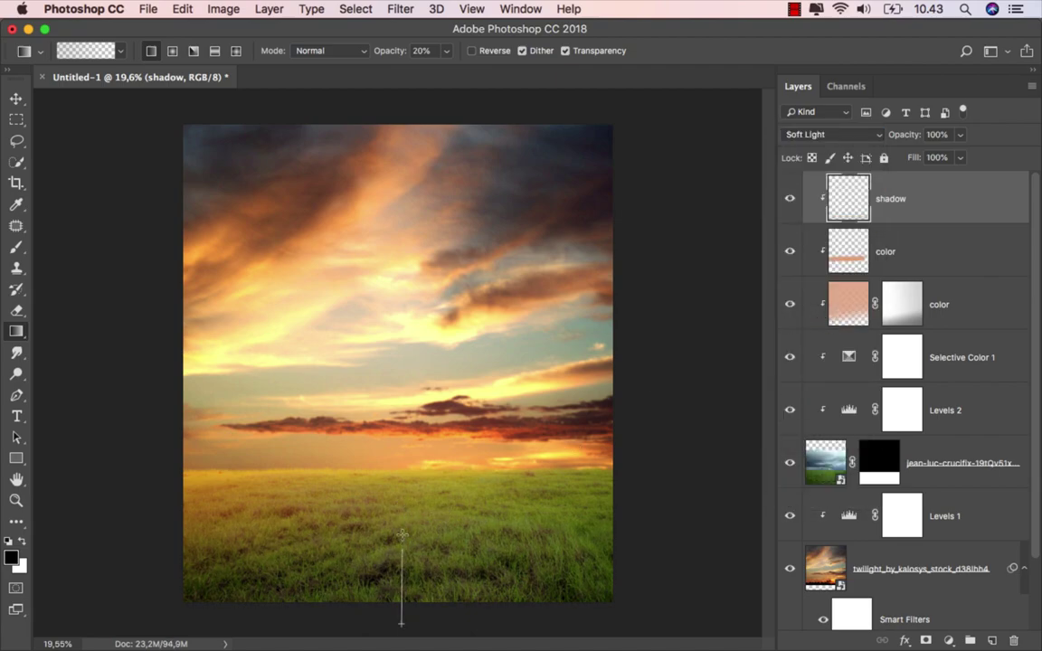
pyautogui.moveTo(404, 624); pyautogui.dragTo(401, 507)
pyautogui.moveTo(399, 622); pyautogui.dragTo(400, 560)
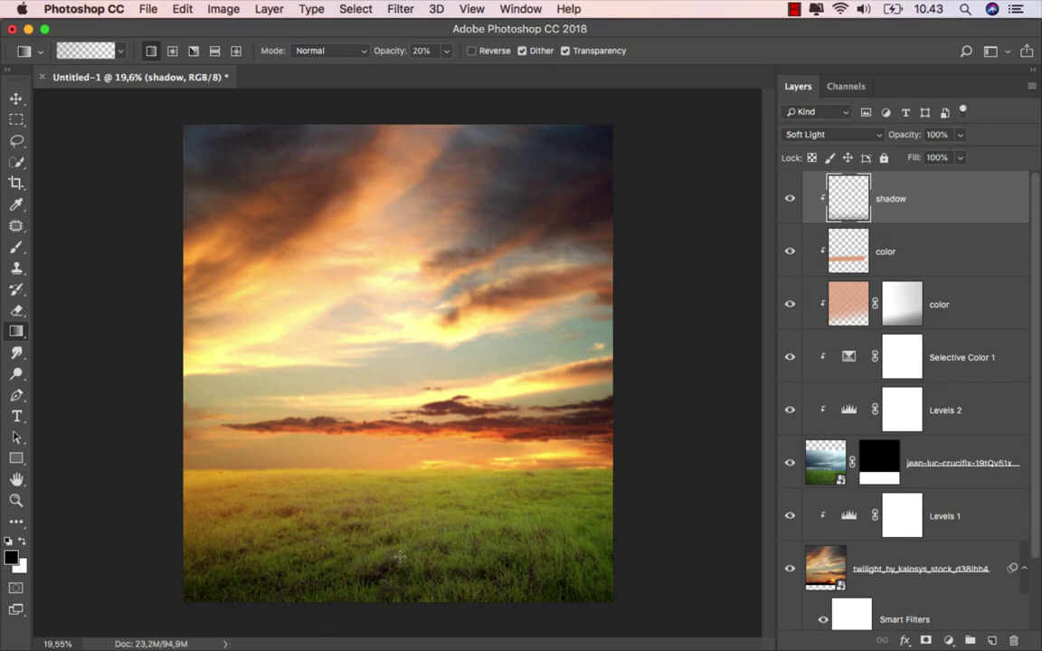
# Step: Toggle the shadow layer on and off to compare its darkening effect
pyautogui.scroll(1, 407, 549)
pyautogui.scroll(1, 407, 549)
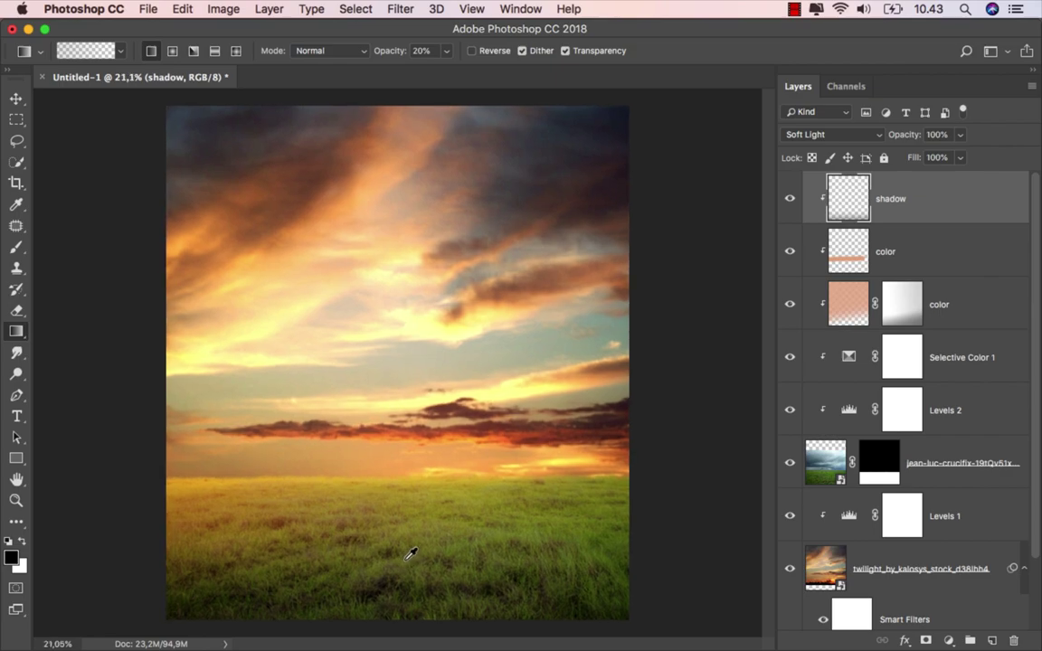
pyautogui.scroll(-1, 409, 552)
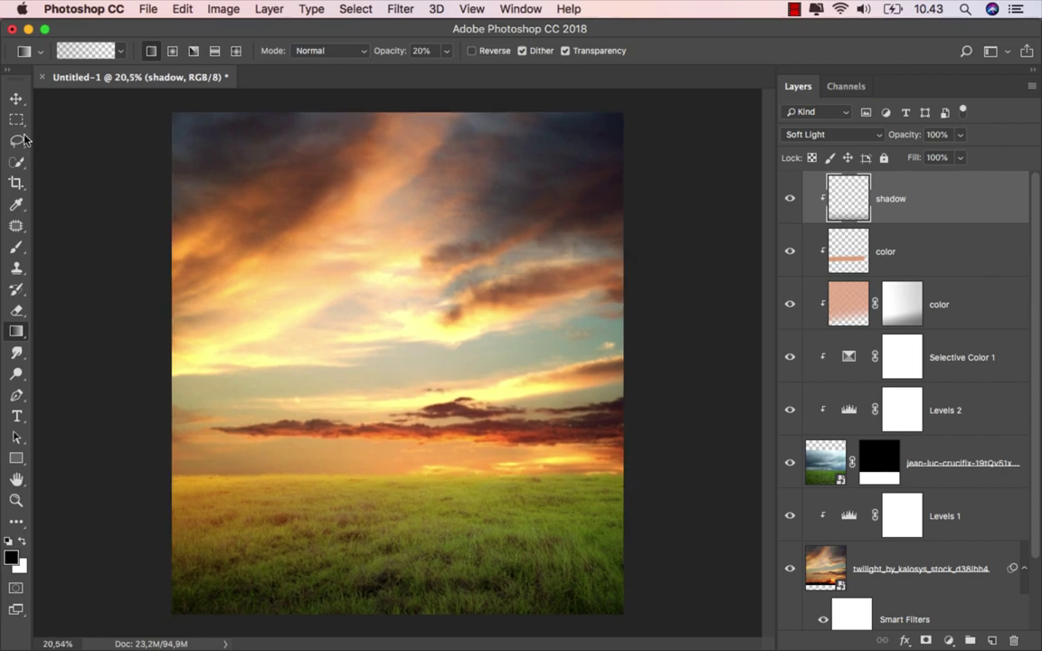
pyautogui.click(17, 97)
pyautogui.click(789, 200)
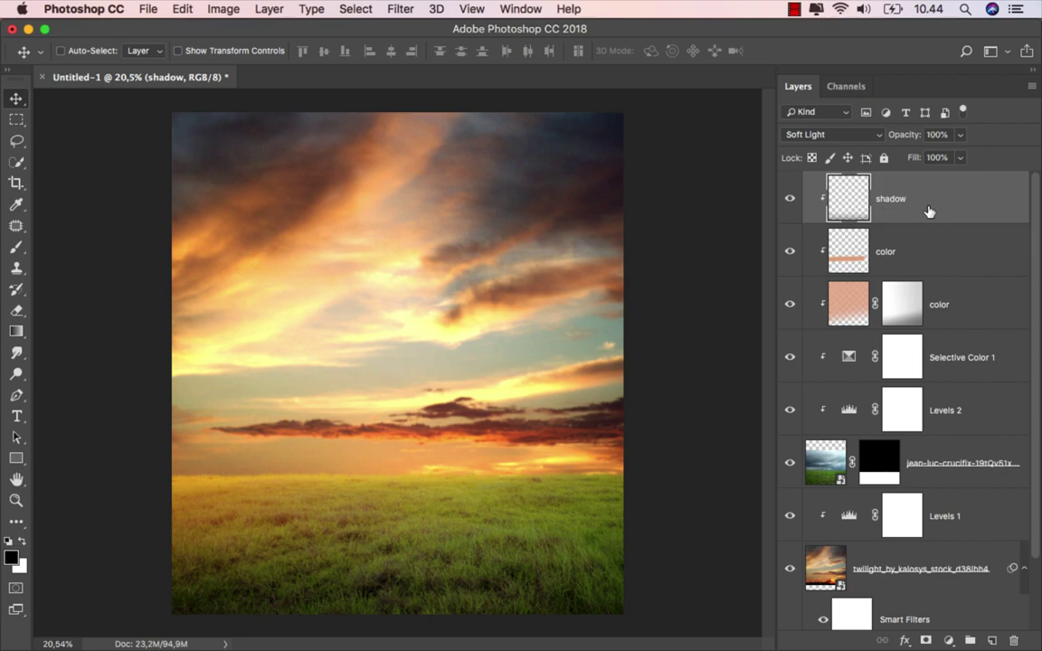
# Step: Group all layers from shadow down to the twilight photo as 'background', tagged orange
pyautogui.scroll(-2, 1037, 295)
pyautogui.scroll(2, 1034, 281)
pyautogui.keyDown('shift'); pyautogui.click(959, 568); pyautogui.keyUp('shift')
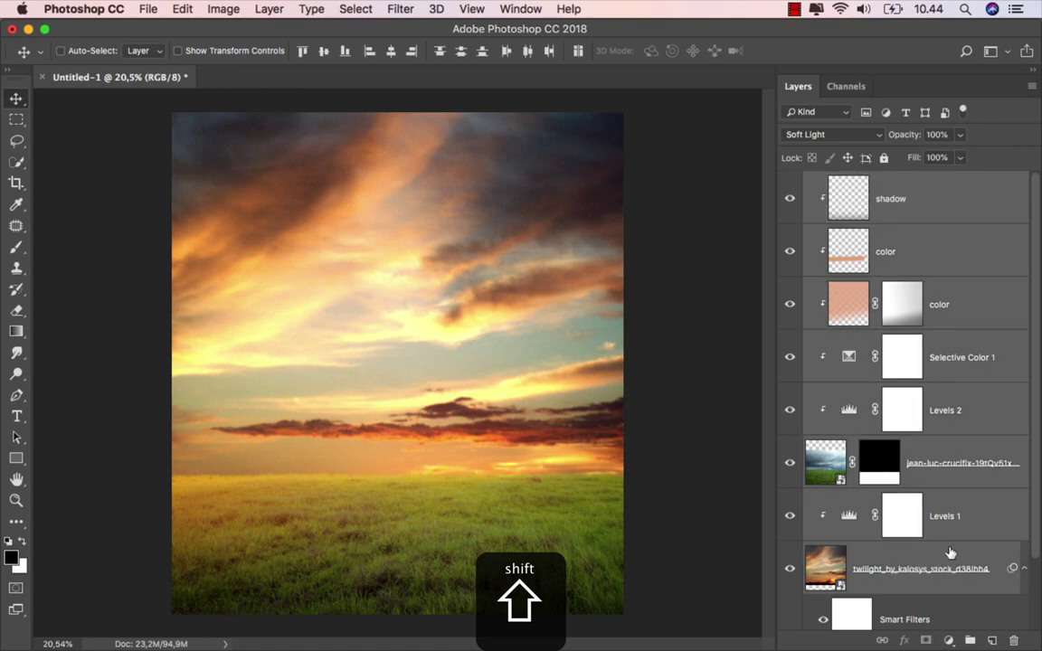
pyautogui.scroll(-1, 948, 551)
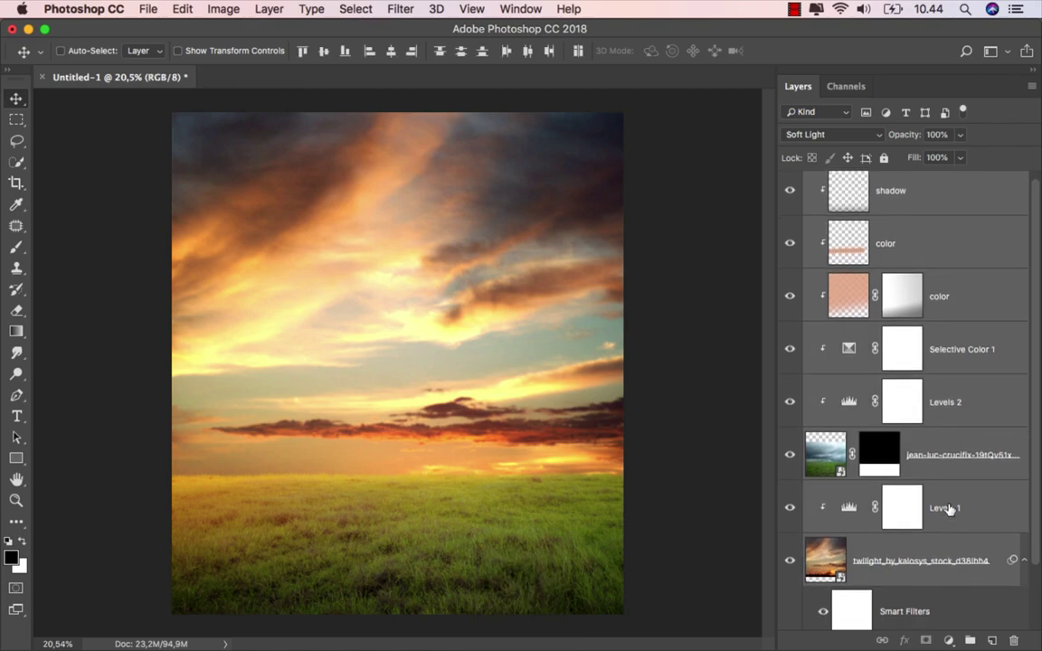
pyautogui.rightClick(921, 196)
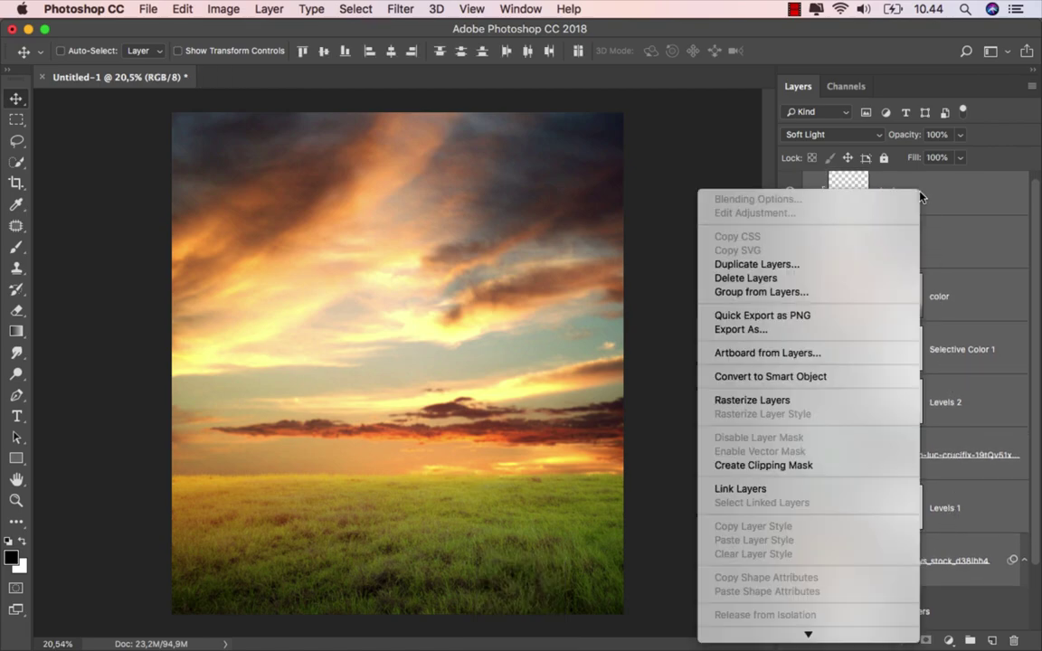
pyautogui.click(833, 296)
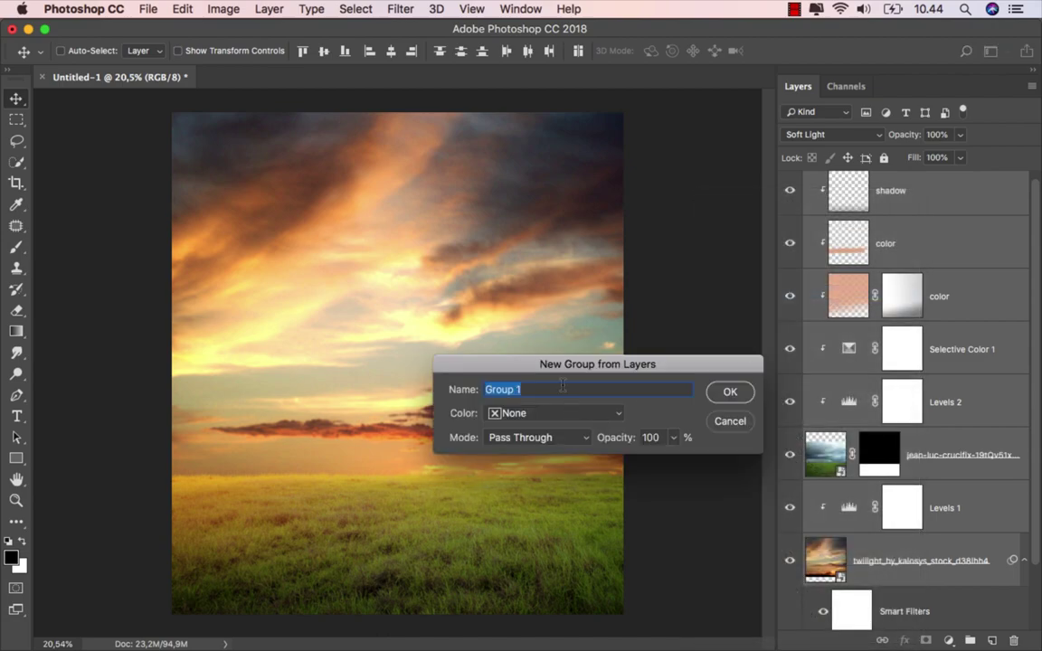
pyautogui.write('background')
pyautogui.click(565, 413)
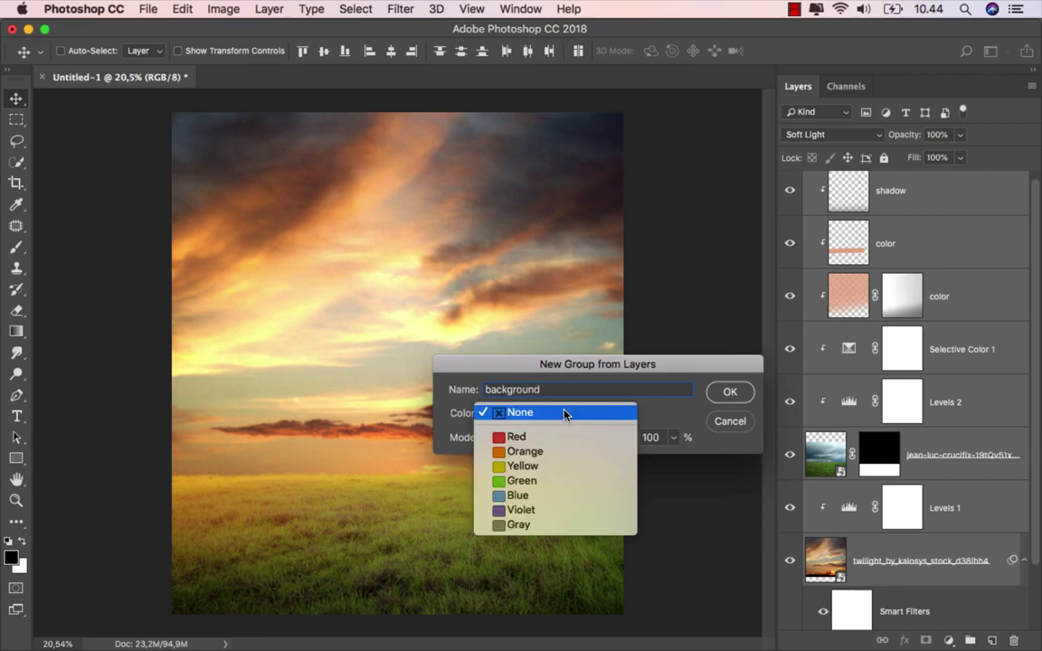
pyautogui.click(567, 452)
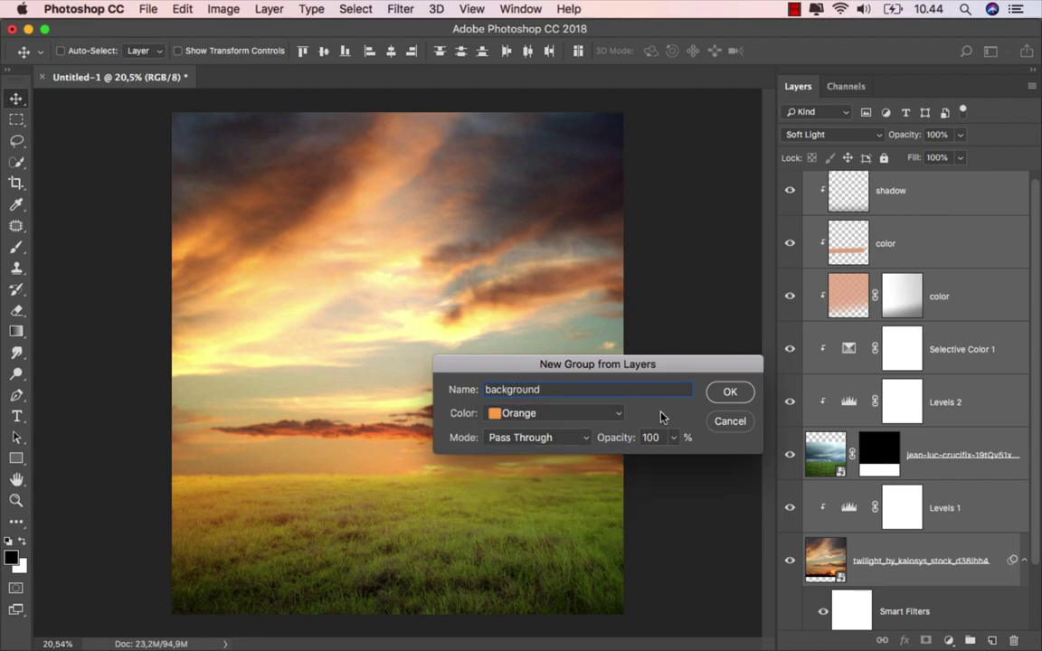
pyautogui.click(729, 391)
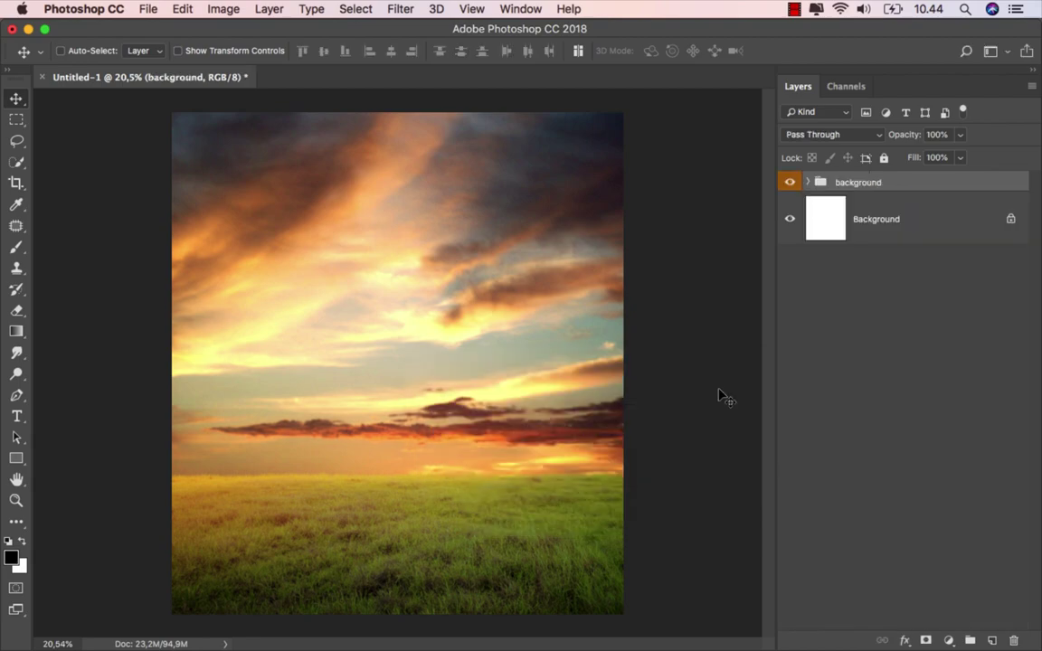
# Step: Check the background group's visibility, then drag the first giraffe image from Finder into the composite
pyautogui.click(789, 183)
pyautogui.click(789, 184)
pyautogui.moveTo(445, 644)
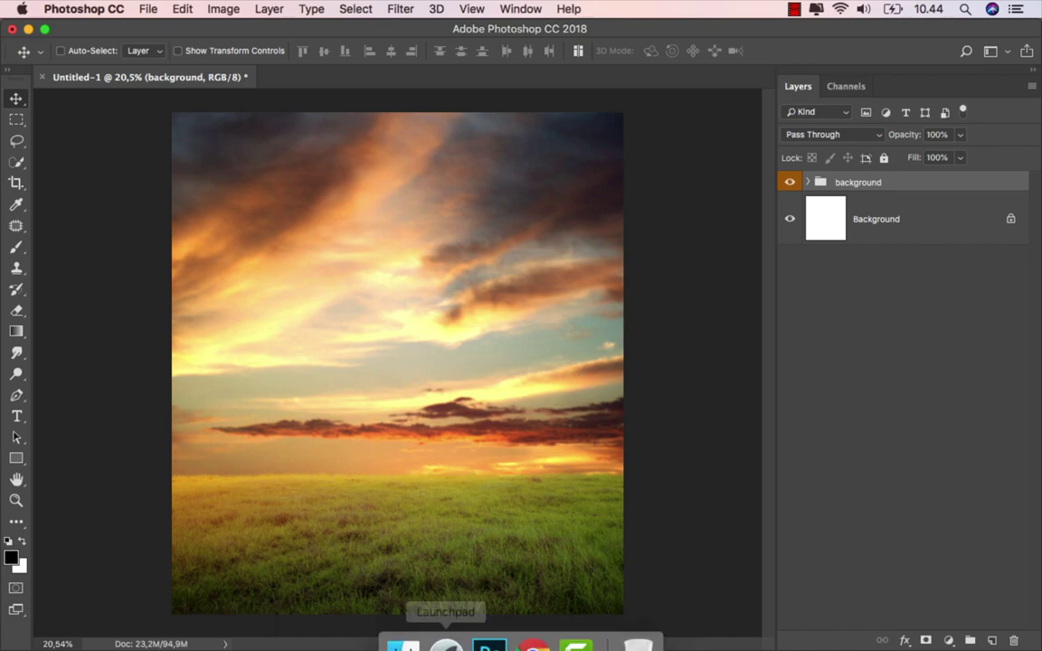
pyautogui.click(402, 622)
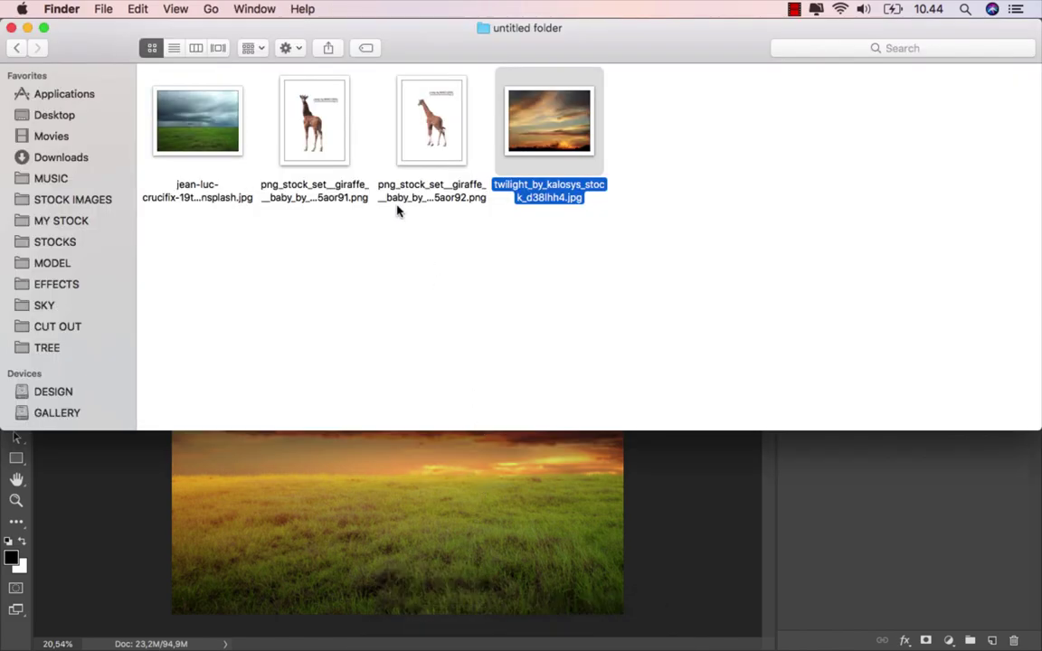
pyautogui.moveTo(314, 127); pyautogui.dragTo(366, 511)
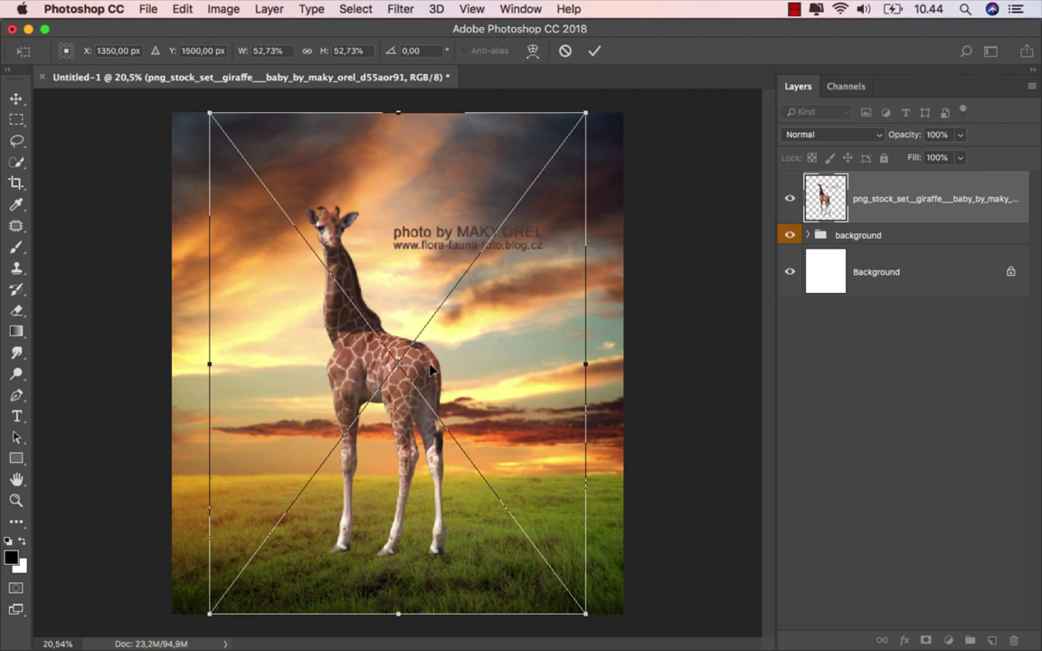
# Step: Scale the baby giraffe to about 38-39% and position it on the grass
pyautogui.moveTo(209, 115); pyautogui.dragTo(280, 206)
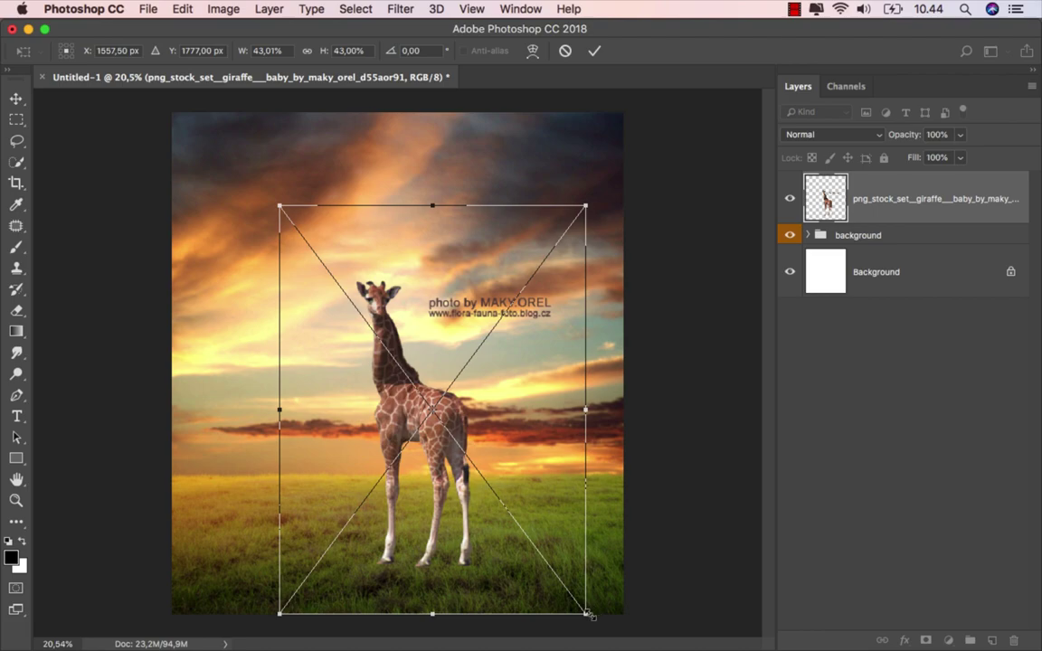
pyautogui.moveTo(586, 613); pyautogui.dragTo(561, 566)
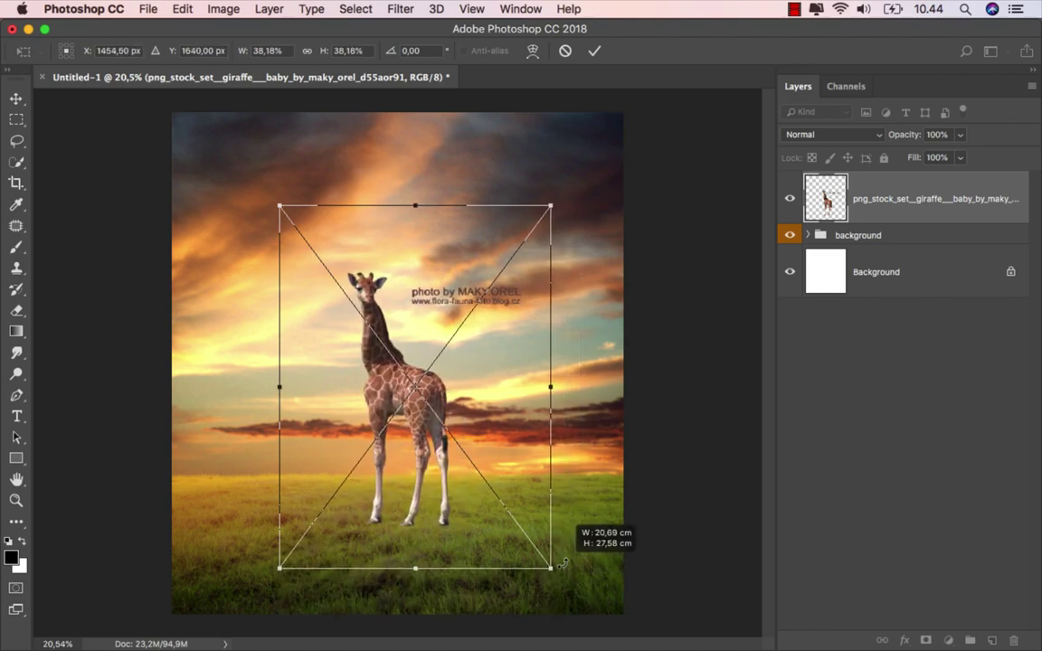
pyautogui.moveTo(561, 565); pyautogui.dragTo(558, 577)
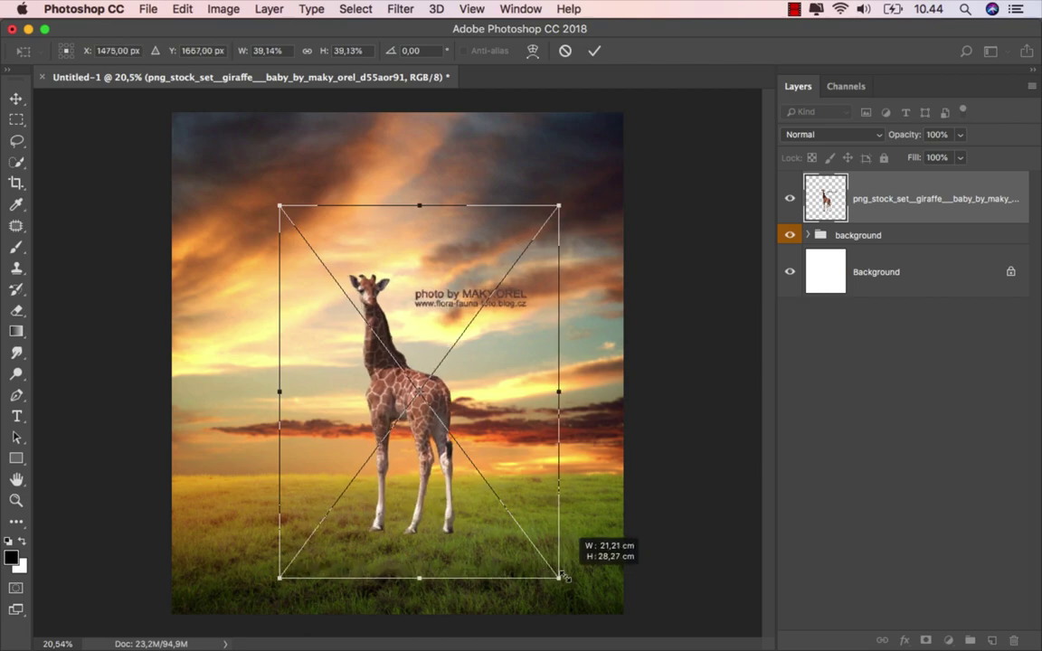
pyautogui.click(594, 55)
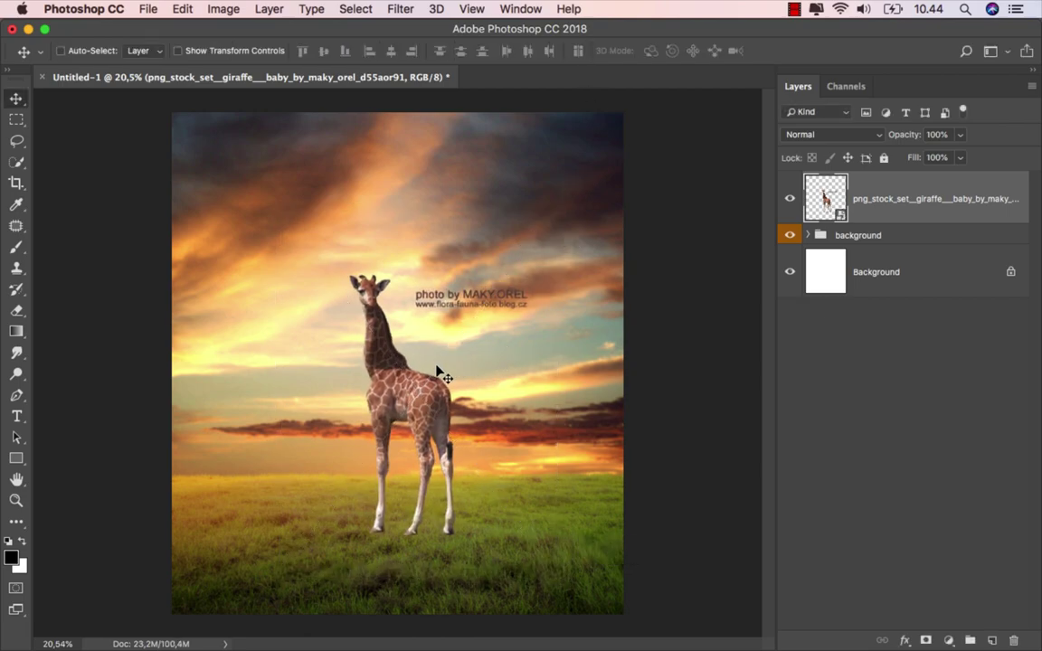
pyautogui.moveTo(421, 371); pyautogui.dragTo(443, 369)
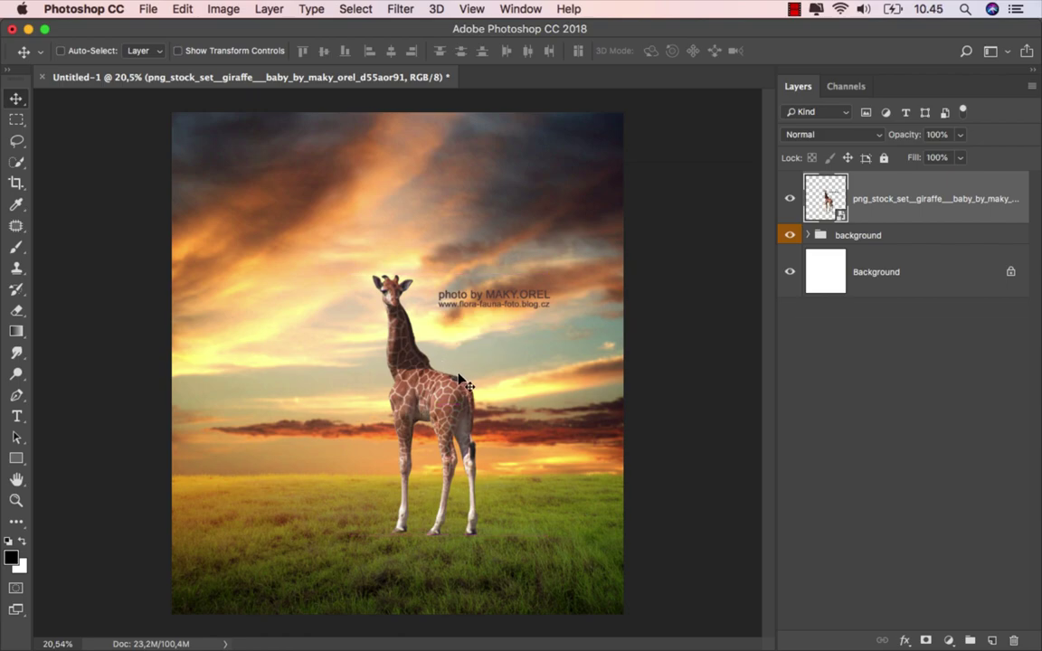
# Step: Rasterize the giraffe layer and erase its photo credit watermark from the sky
pyautogui.click(17, 310)
pyautogui.click(91, 305)
pyautogui.click(491, 318)
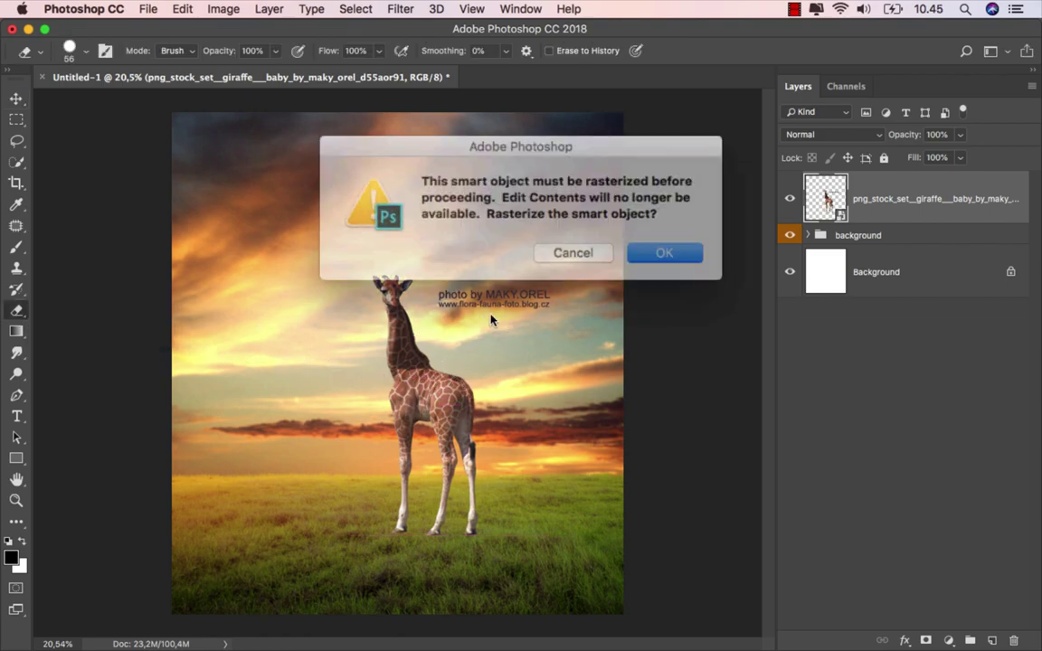
pyautogui.click(664, 253)
pyautogui.moveTo(425, 287); pyautogui.dragTo(548, 299)
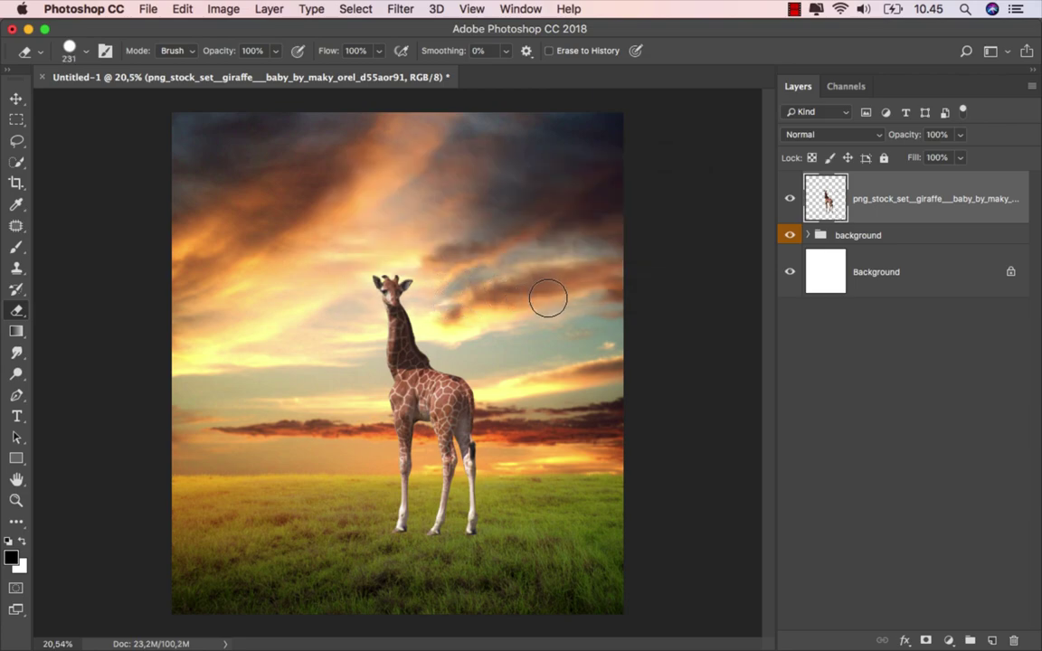
pyautogui.click(17, 98)
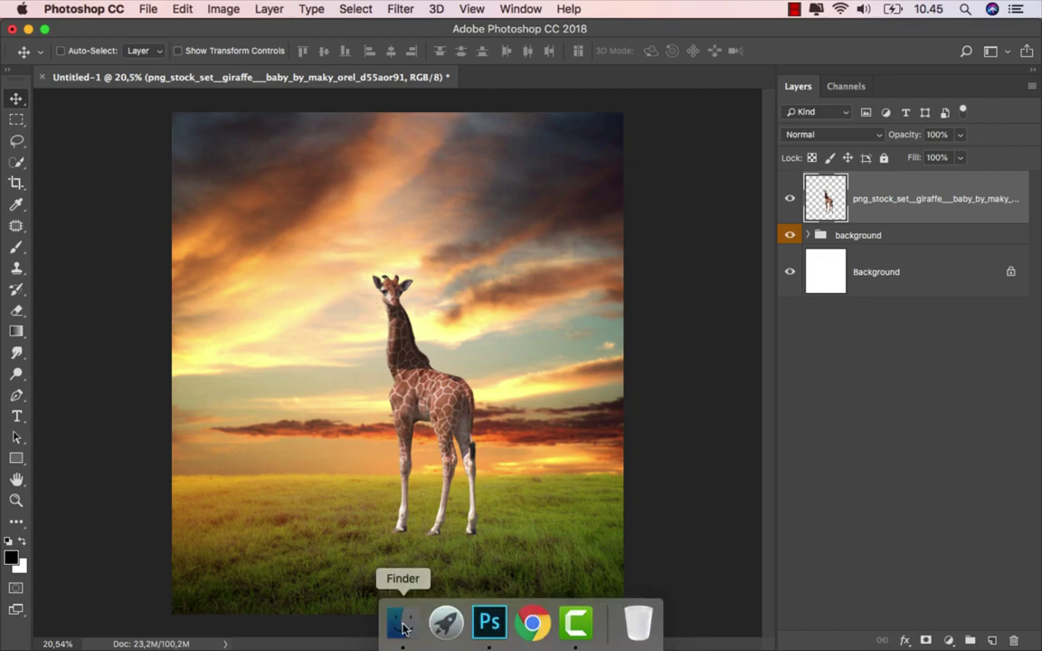
# Step: Drag the second giraffe image from Finder into the composite
pyautogui.click(400, 628)
pyautogui.click(415, 151)
pyautogui.moveTo(414, 151); pyautogui.dragTo(354, 514)
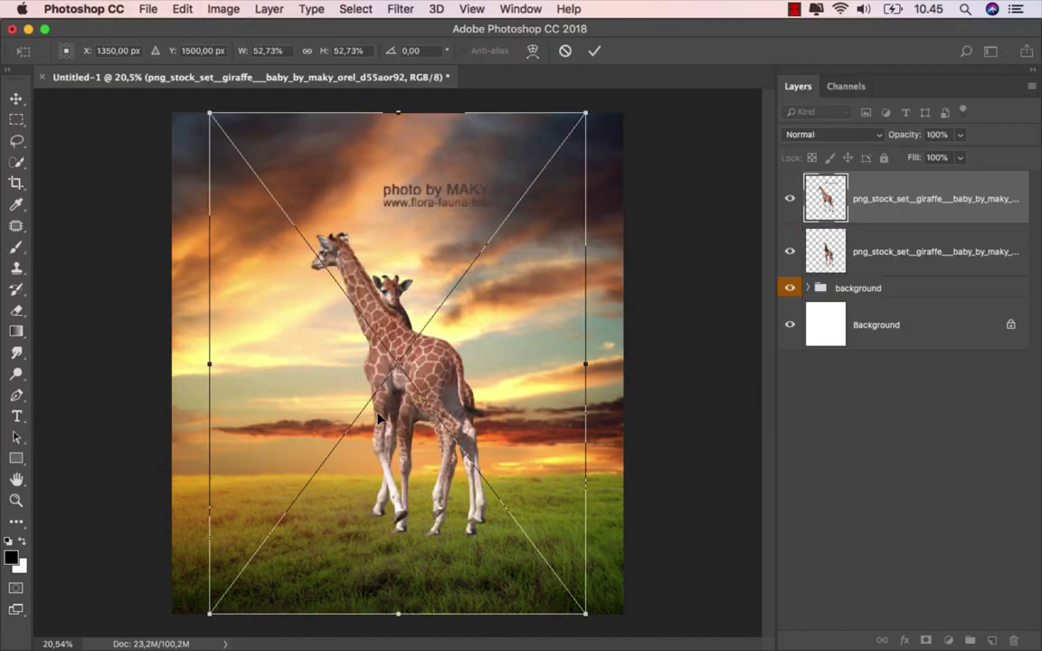
# Step: Scale the second giraffe to about 49.8% and position it beside the first
pyautogui.moveTo(378, 418); pyautogui.dragTo(378, 429)
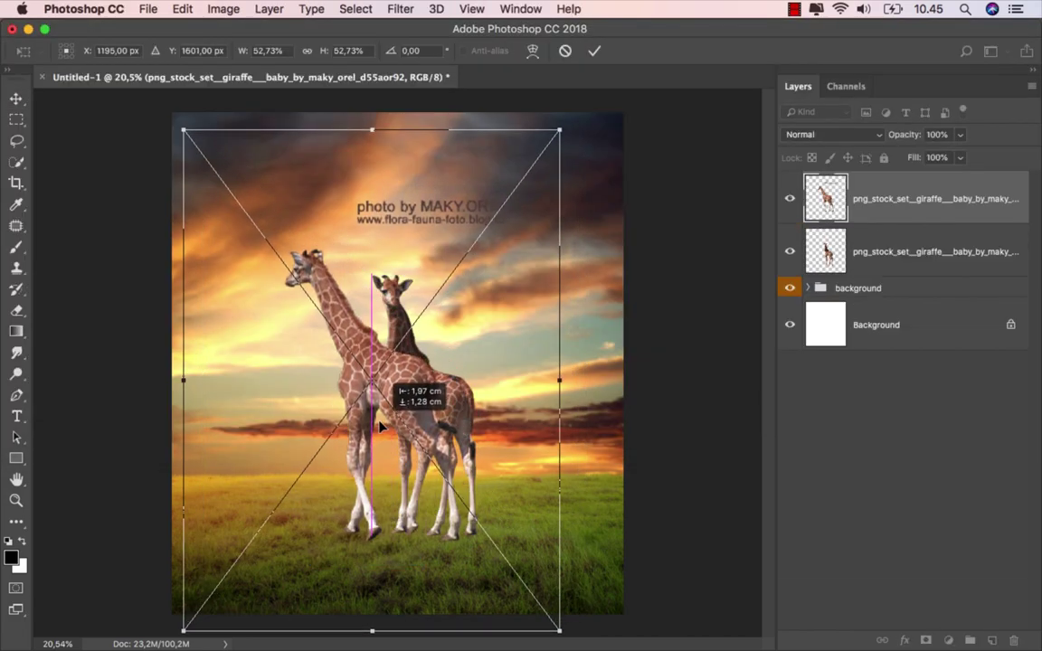
pyautogui.moveTo(173, 132); pyautogui.dragTo(194, 162)
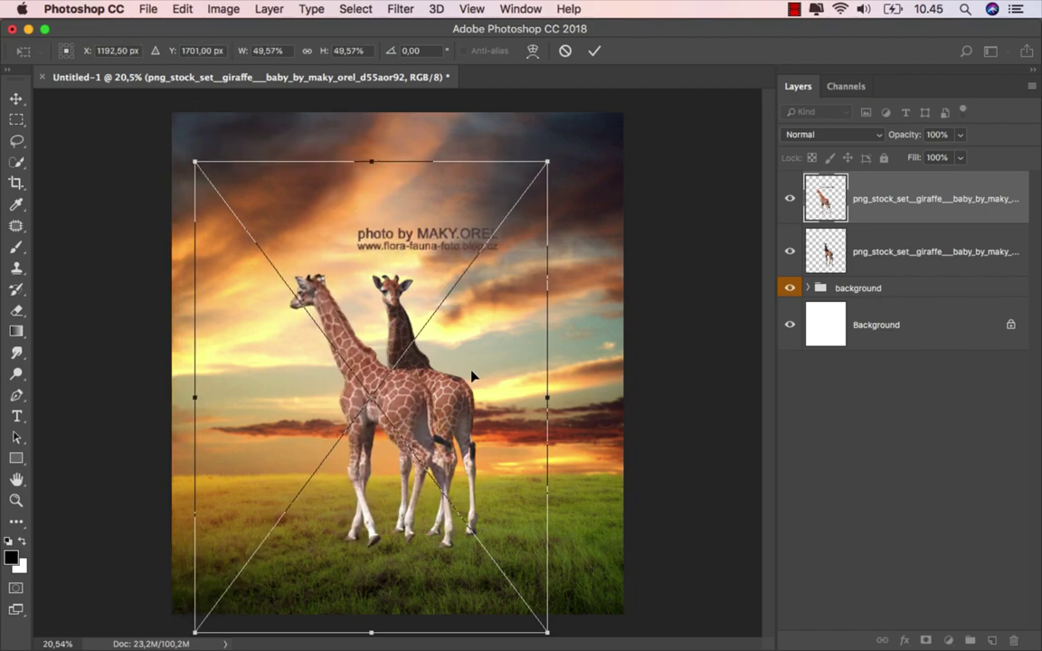
pyautogui.moveTo(472, 377); pyautogui.dragTo(460, 374)
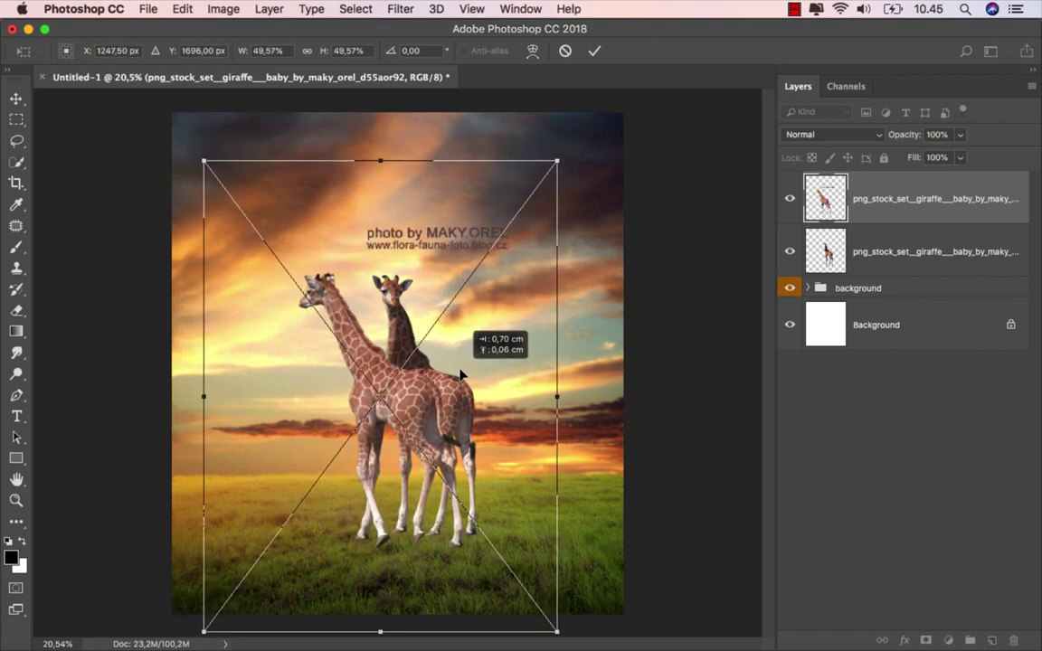
pyautogui.moveTo(558, 634); pyautogui.dragTo(554, 630)
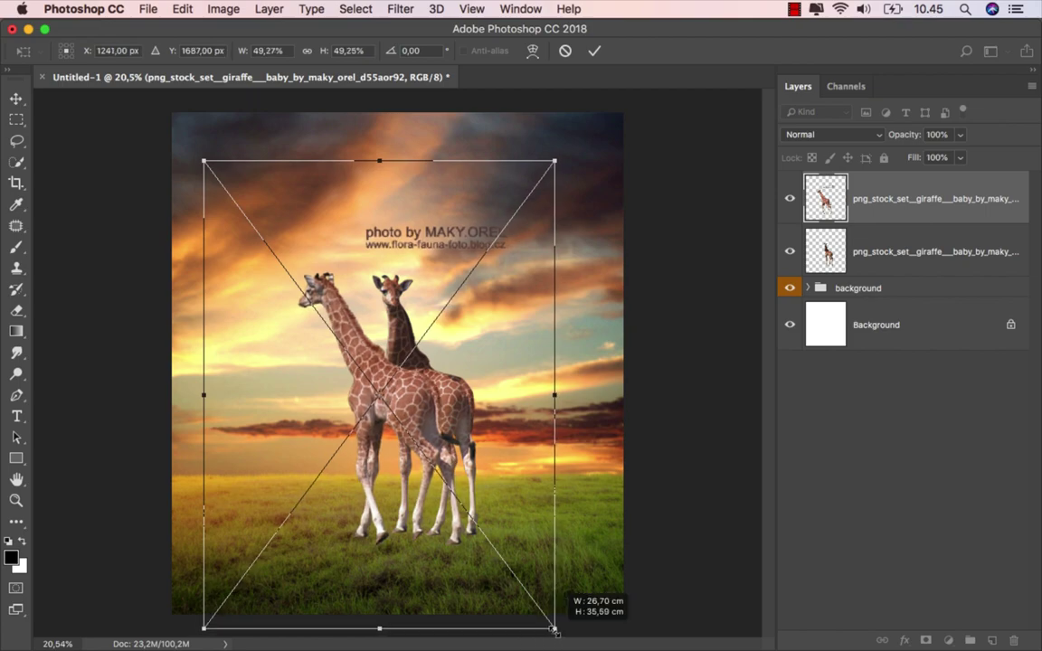
pyautogui.moveTo(528, 543); pyautogui.dragTo(523, 542)
pyautogui.press('Left')
pyautogui.press('Left')
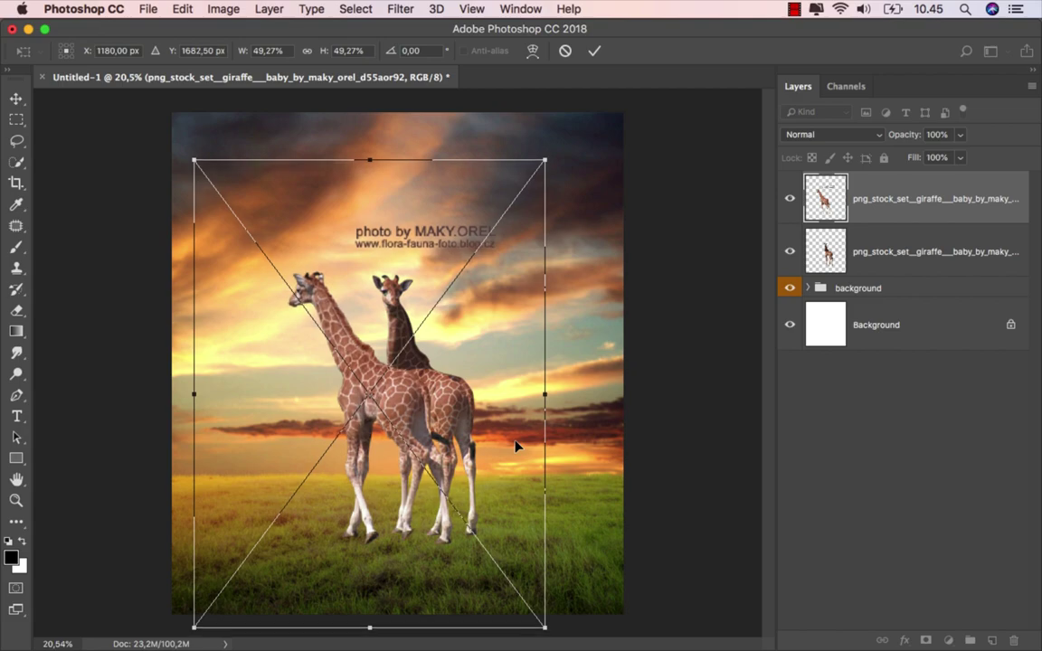
pyautogui.press('Left')
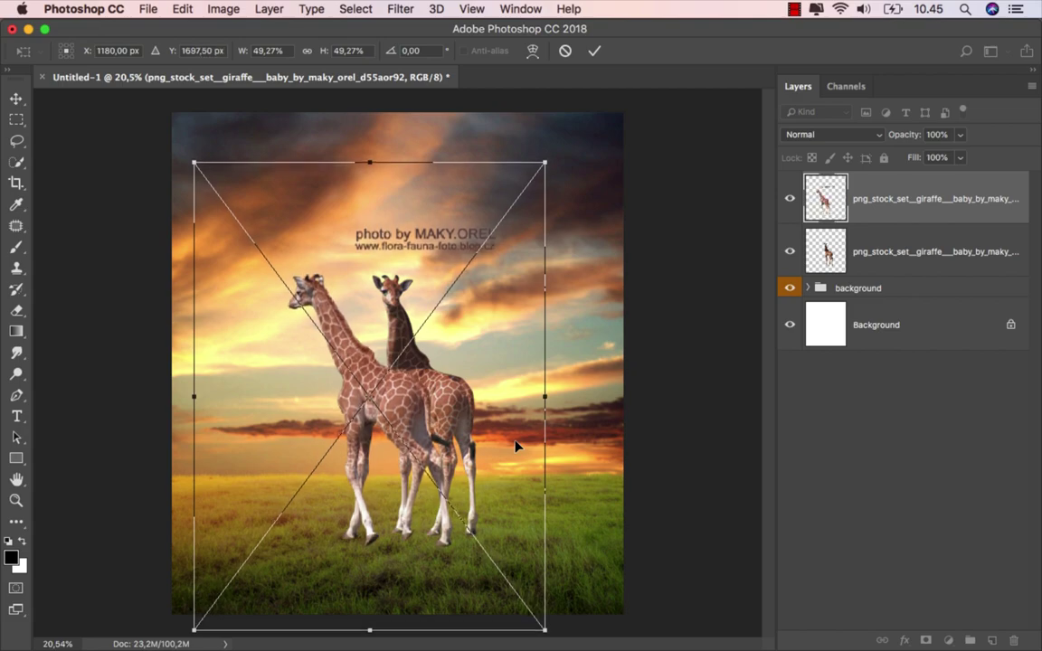
pyautogui.moveTo(193, 164); pyautogui.dragTo(185, 157)
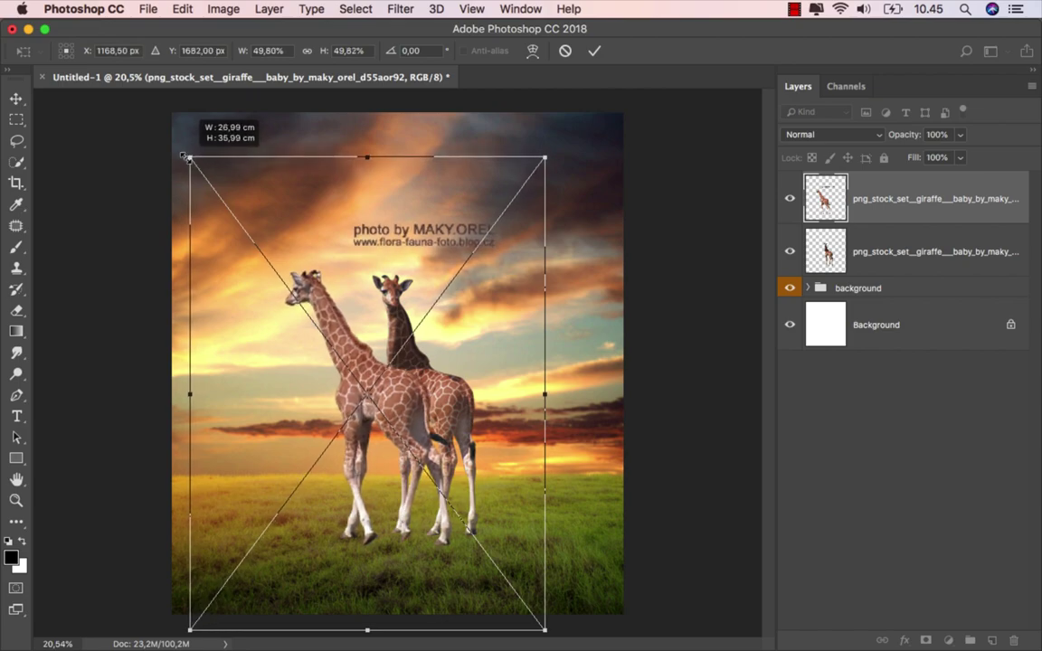
pyautogui.moveTo(186, 156); pyautogui.dragTo(190, 156)
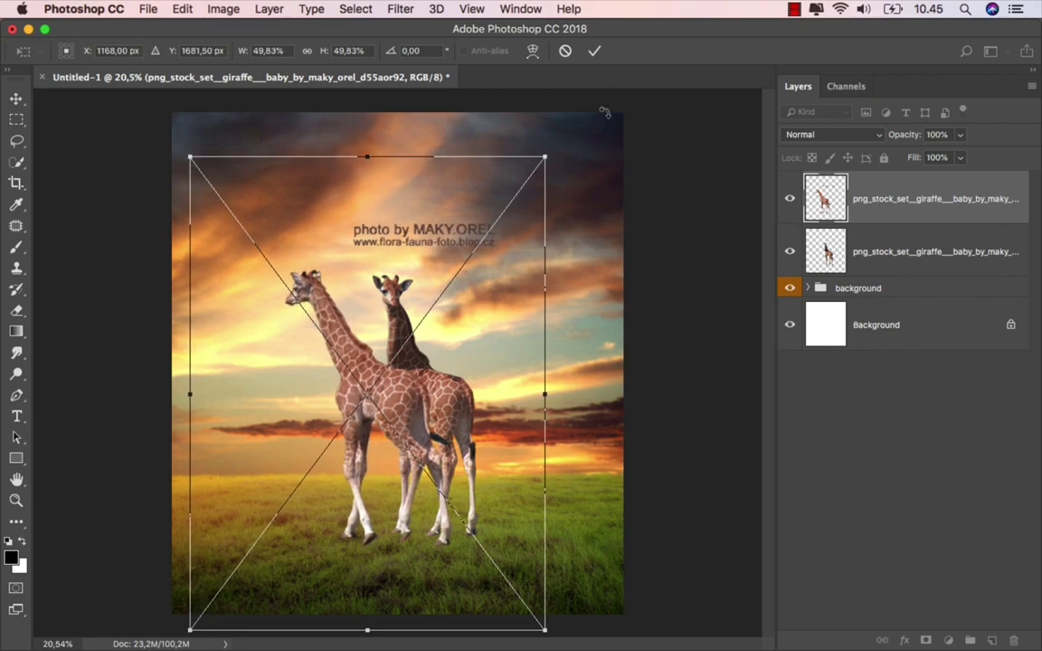
pyautogui.click(595, 50)
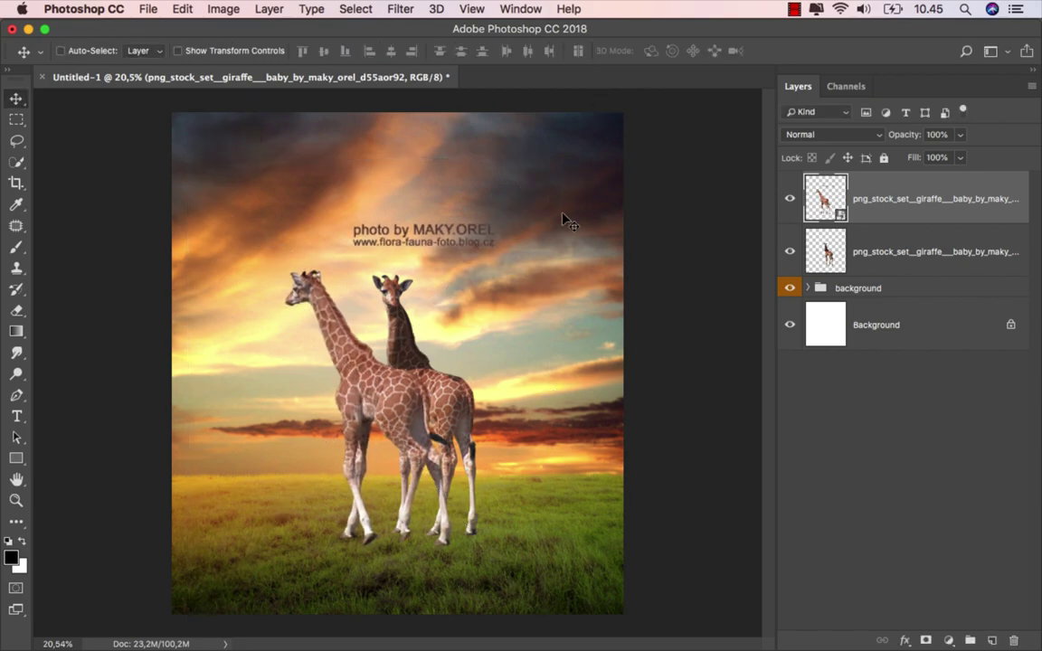
# Step: Rasterize the second giraffe layer and erase its photo credit from the sky
pyautogui.click(17, 312)
pyautogui.rightClick(17, 312)
pyautogui.click(63, 307)
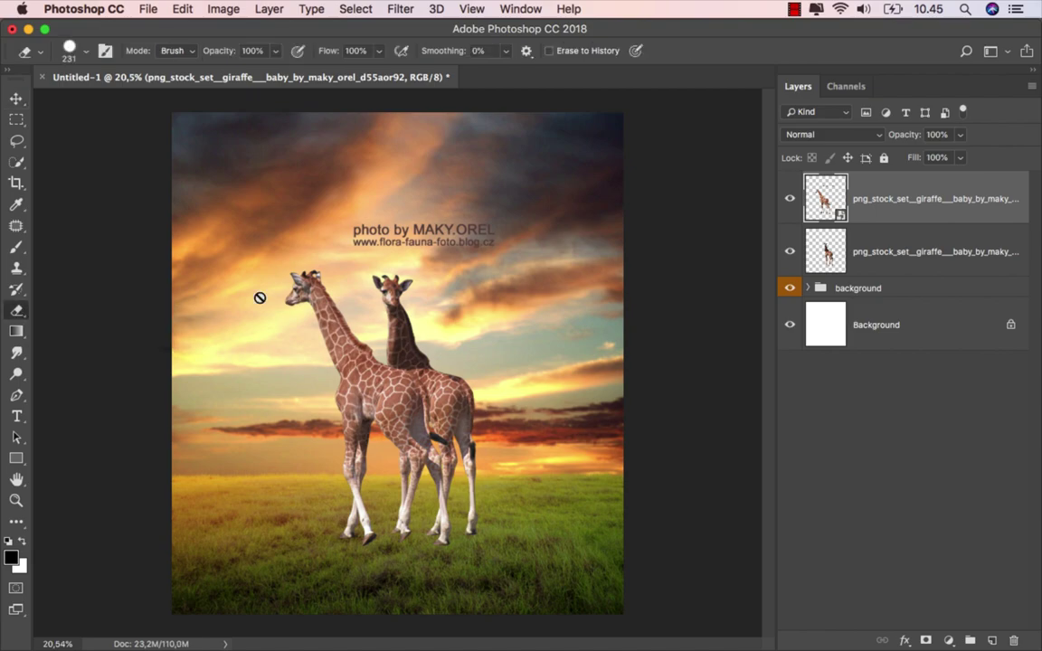
pyautogui.click(334, 240)
pyautogui.click(626, 243)
pyautogui.moveTo(470, 256); pyautogui.dragTo(376, 226)
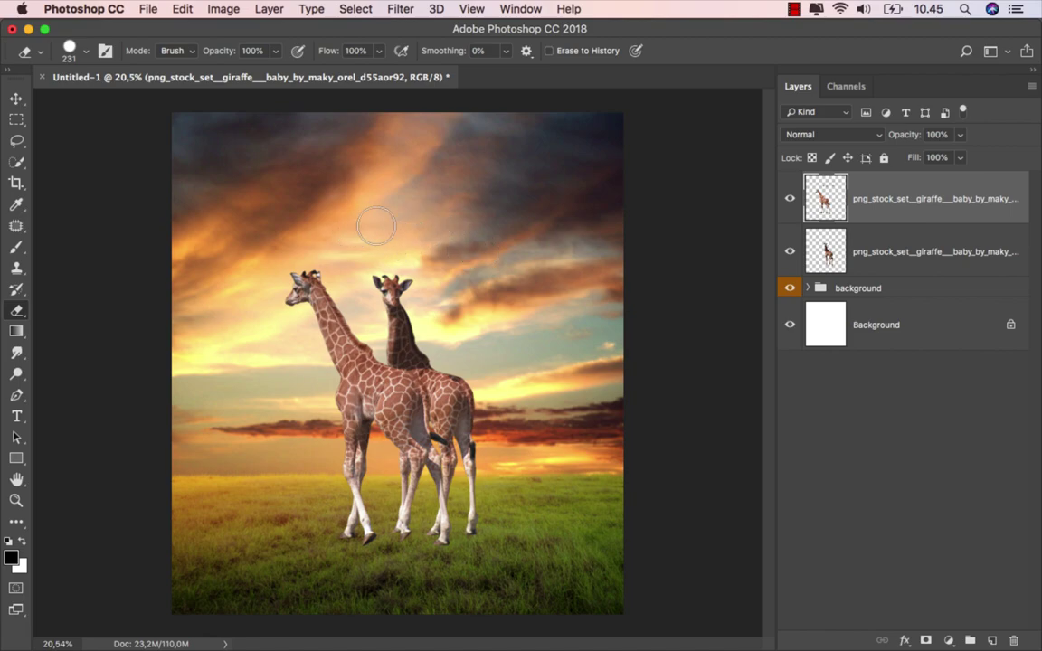
# Step: Add a new layer above the rear giraffe, clip it to that layer and name it black
pyautogui.click(16, 100)
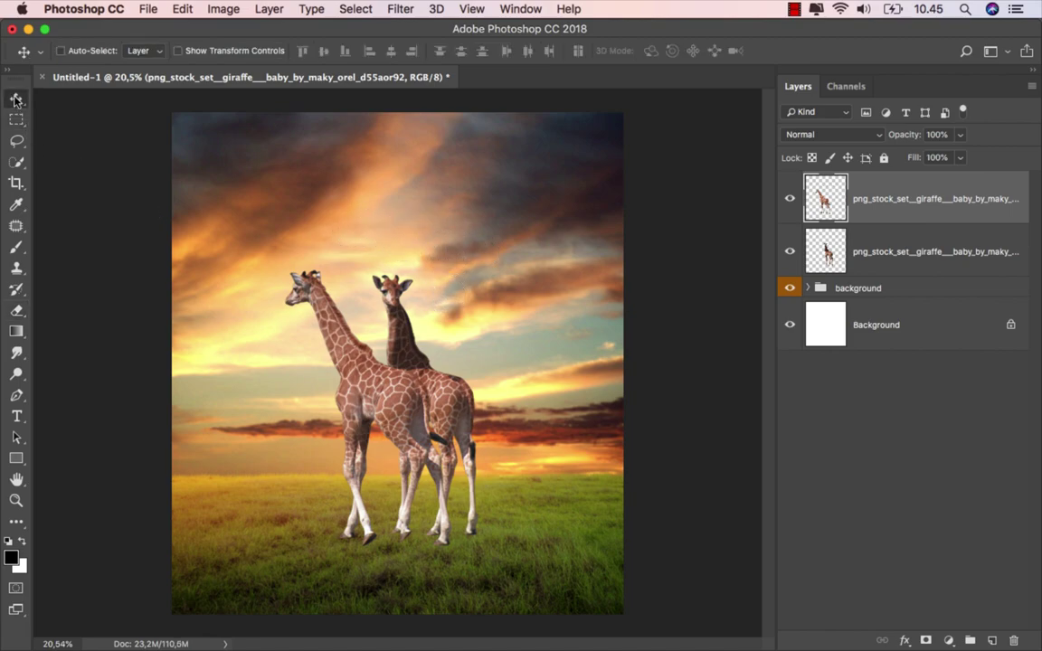
pyautogui.scroll(1, 389, 402)
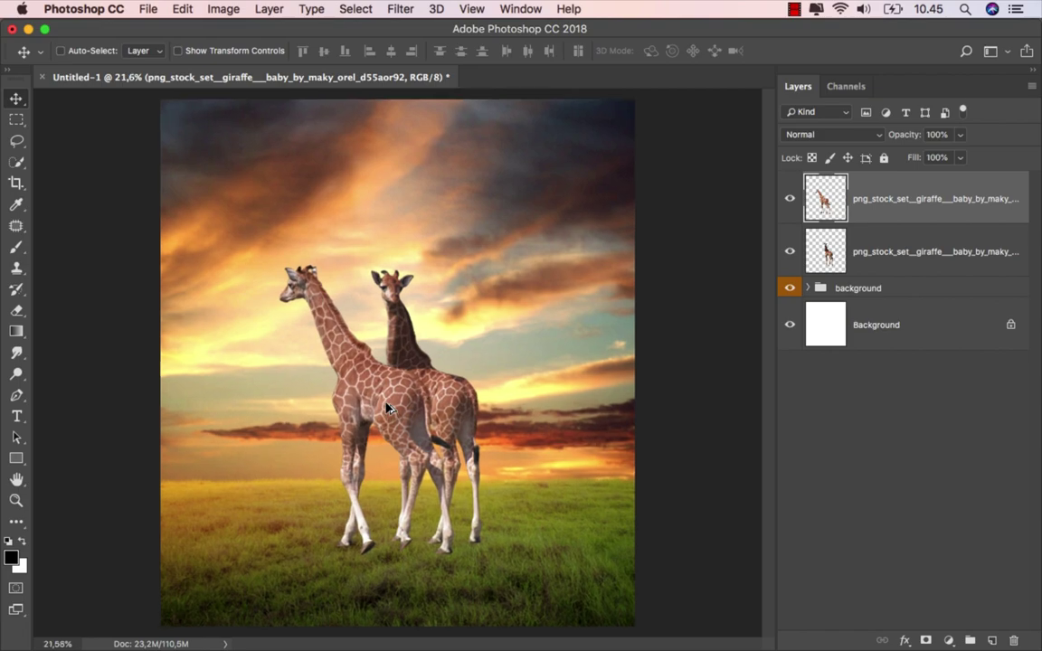
pyautogui.scroll(2, 389, 402)
pyautogui.scroll(1, 387, 403)
pyautogui.scroll(2, 385, 403)
pyautogui.scroll(1, 386, 405)
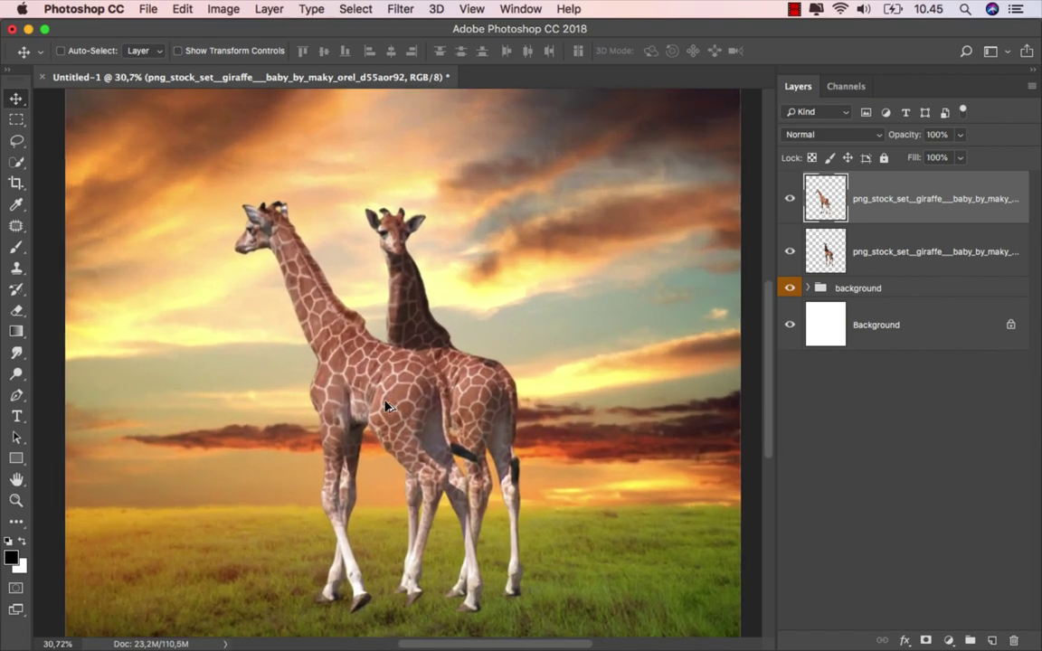
pyautogui.scroll(1, 387, 406)
pyautogui.scroll(1, 388, 406)
pyautogui.scroll(1, 389, 407)
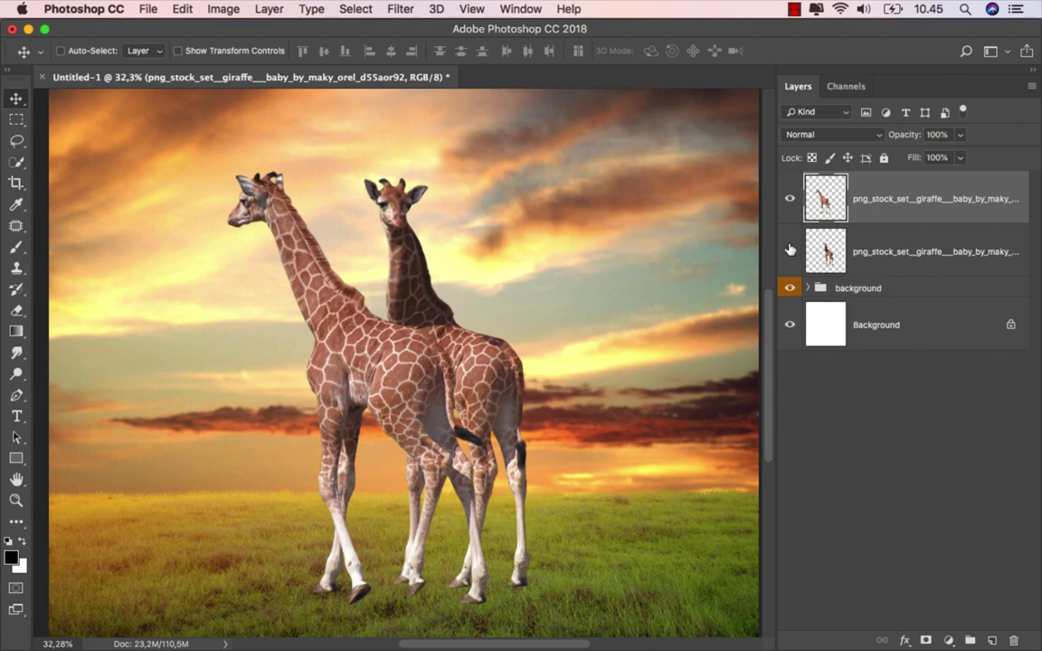
pyautogui.click(855, 258)
pyautogui.click(992, 640)
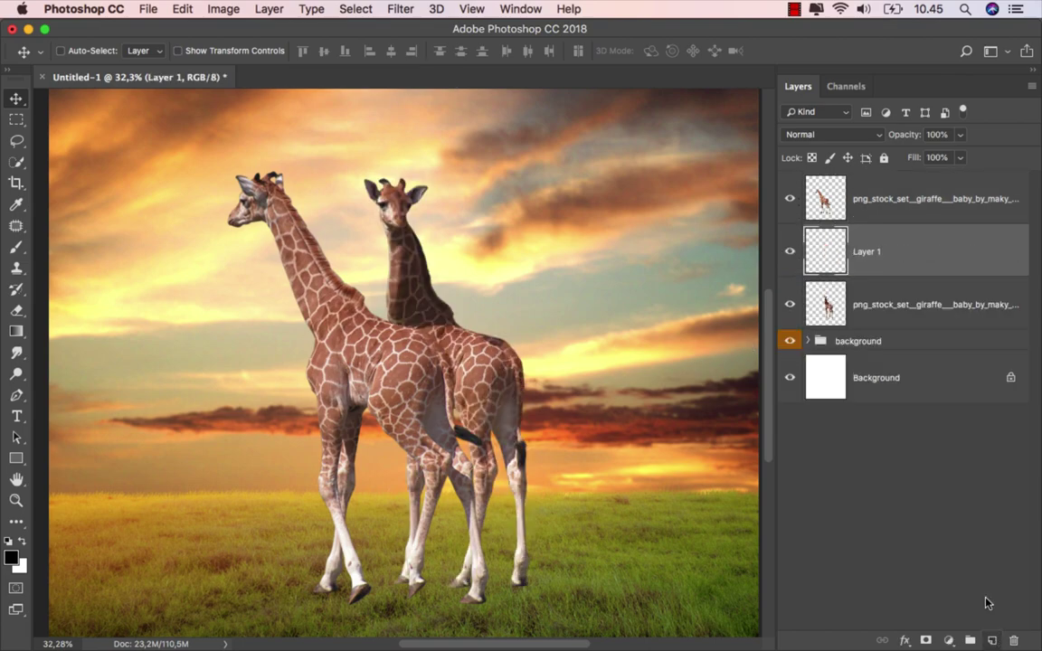
pyautogui.rightClick(900, 258)
pyautogui.click(823, 531)
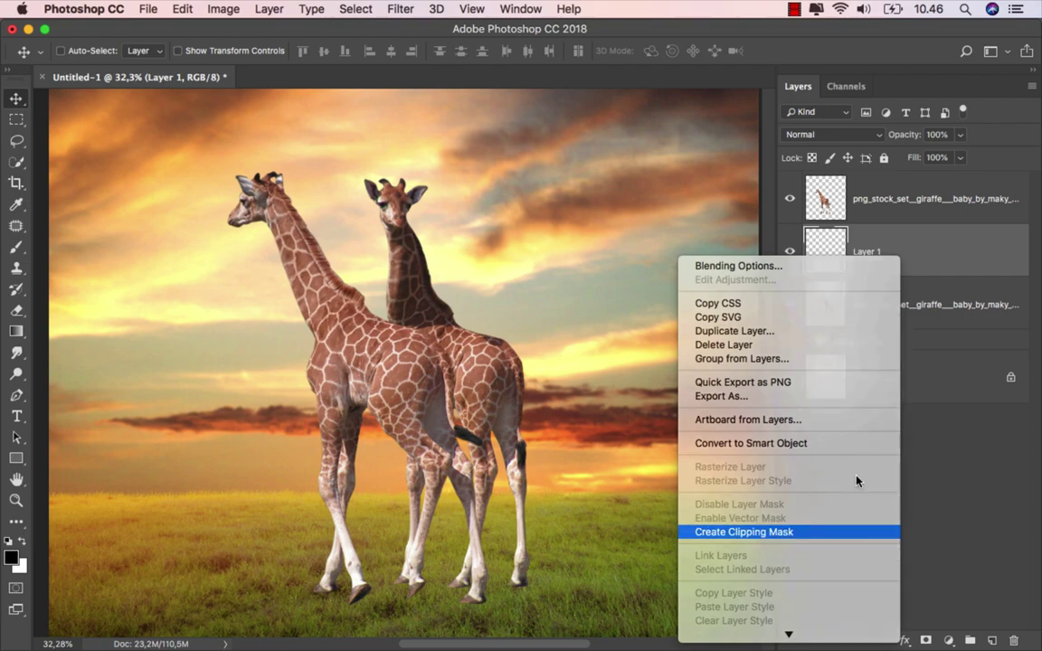
pyautogui.doubleClick(890, 251)
pyautogui.write('black')
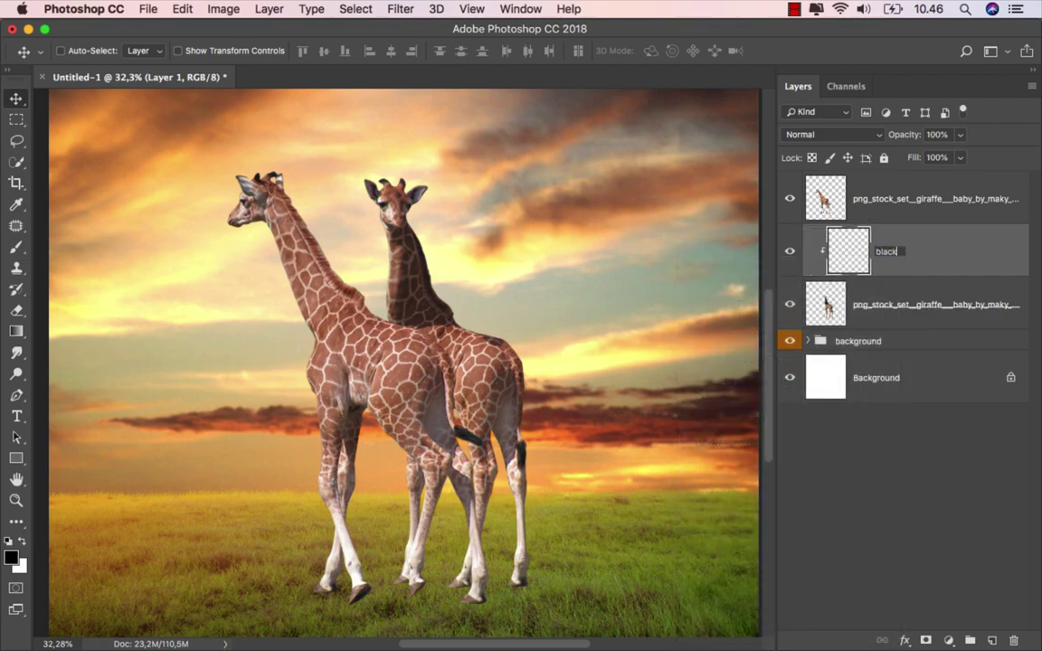
pyautogui.press('Return')
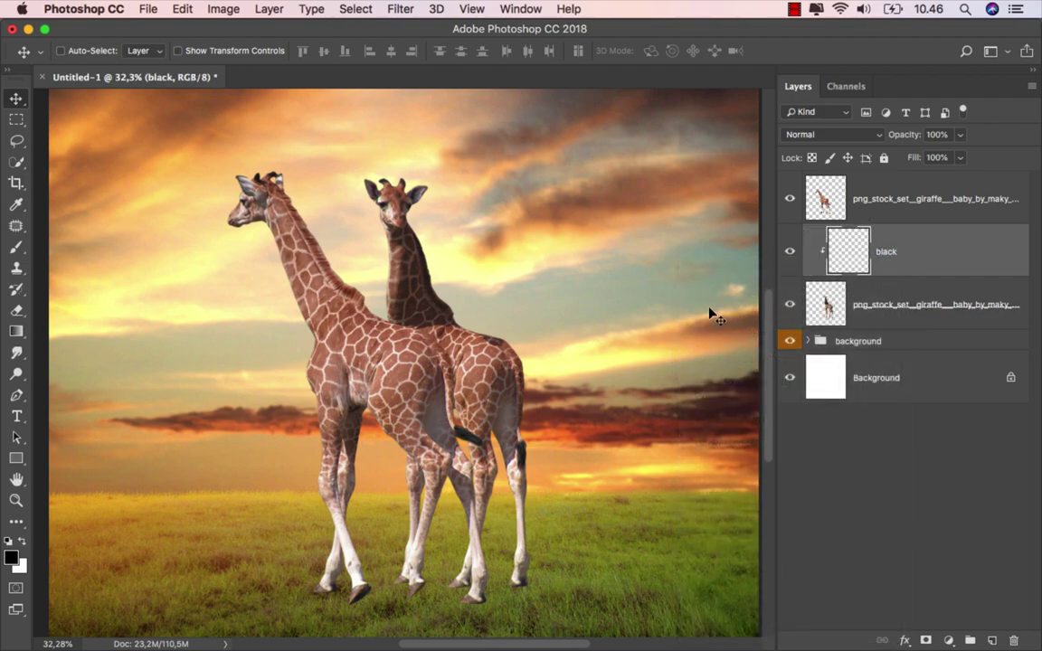
# Step: Paint faint low-opacity dark shading on the rear giraffe's hindquarters, then toggle it to compare
pyautogui.rightClick(16, 249)
pyautogui.click(90, 242)
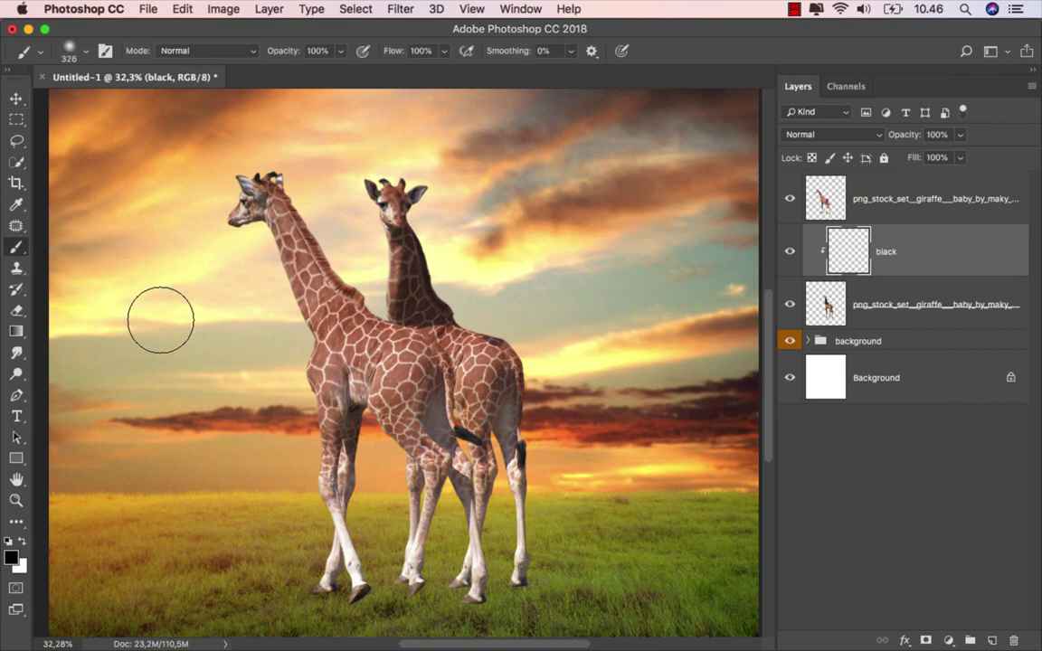
pyautogui.click(341, 52)
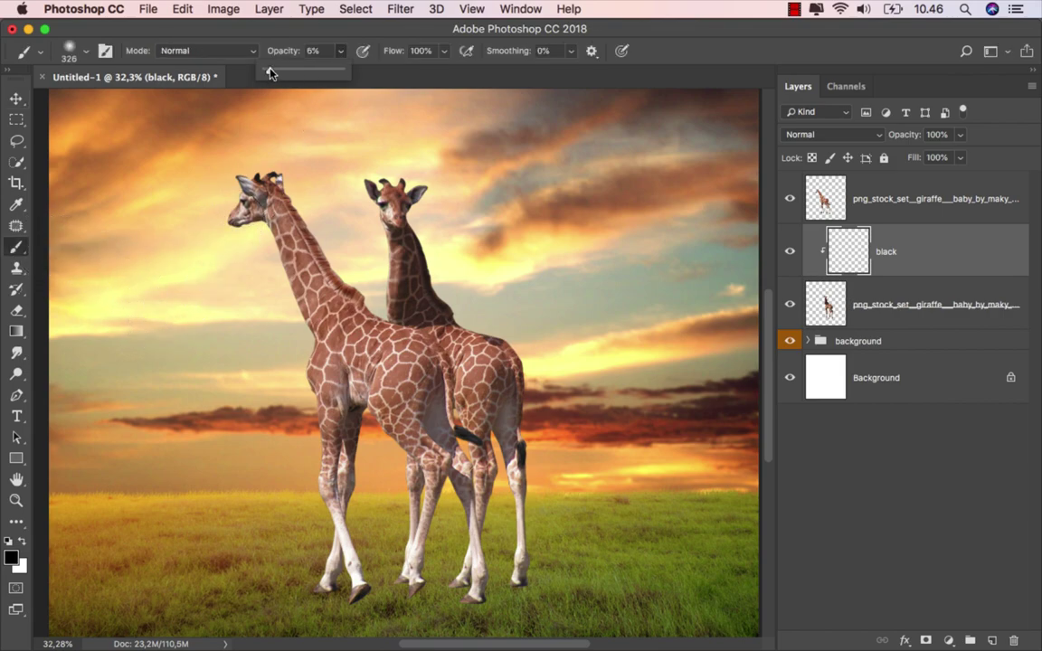
pyautogui.moveTo(271, 73); pyautogui.dragTo(275, 74)
pyautogui.scroll(2, 407, 343)
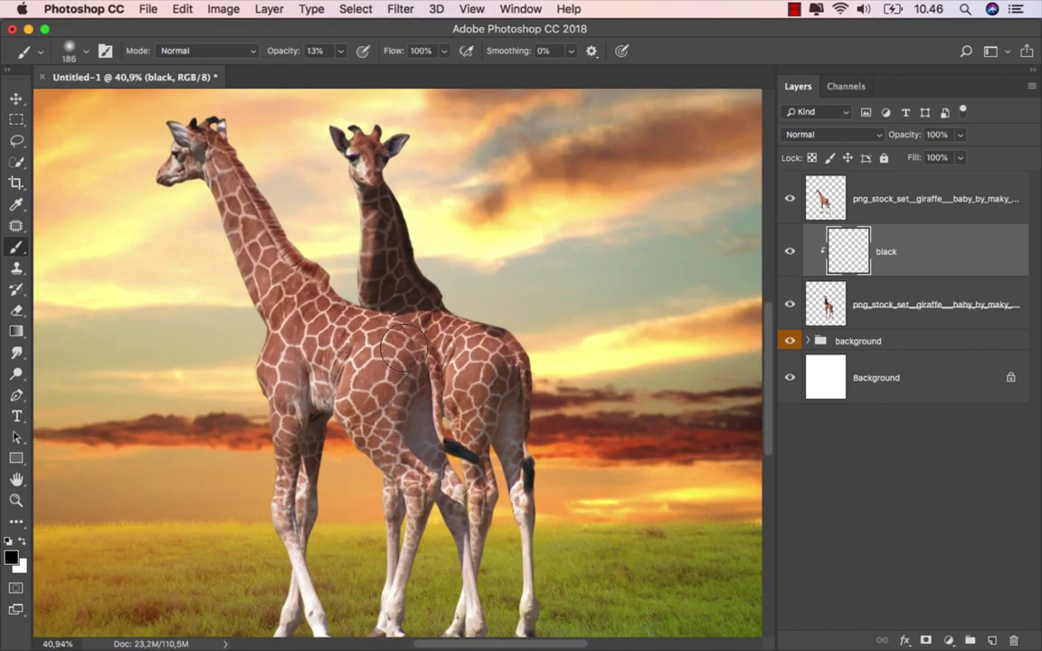
pyautogui.moveTo(404, 349)
pyautogui.mouseDown()
pyautogui.moveTo(439, 443)
pyautogui.moveTo(370, 319)
pyautogui.moveTo(438, 432)
pyautogui.moveTo(445, 362)
pyautogui.moveTo(311, 366)
pyautogui.mouseUp()
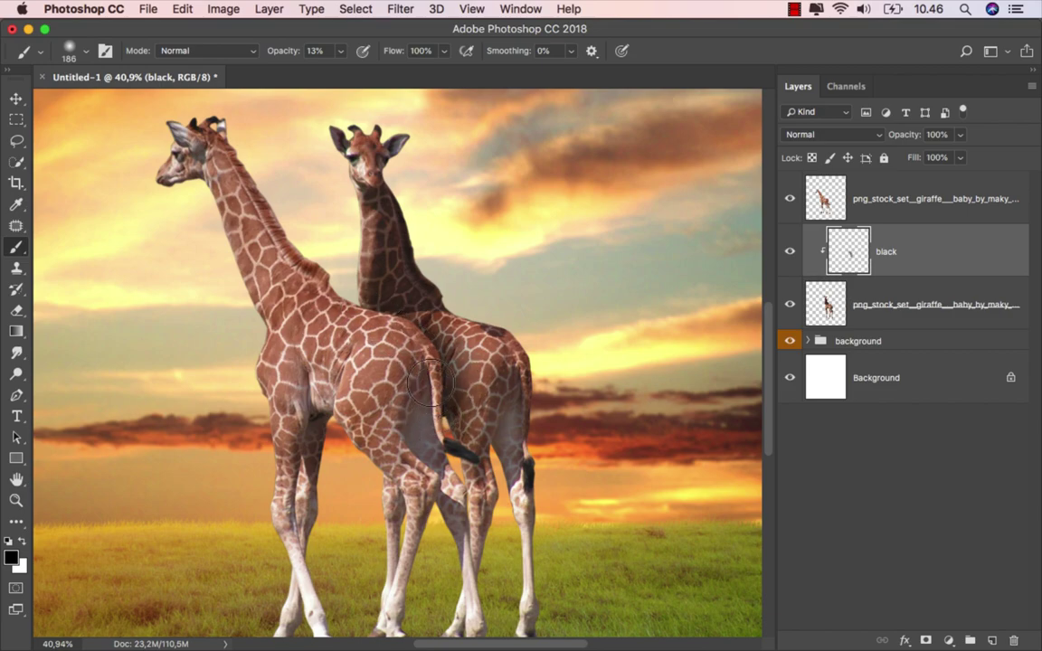
pyautogui.scroll(-2, 312, 366)
pyautogui.scroll(-2, 476, 440)
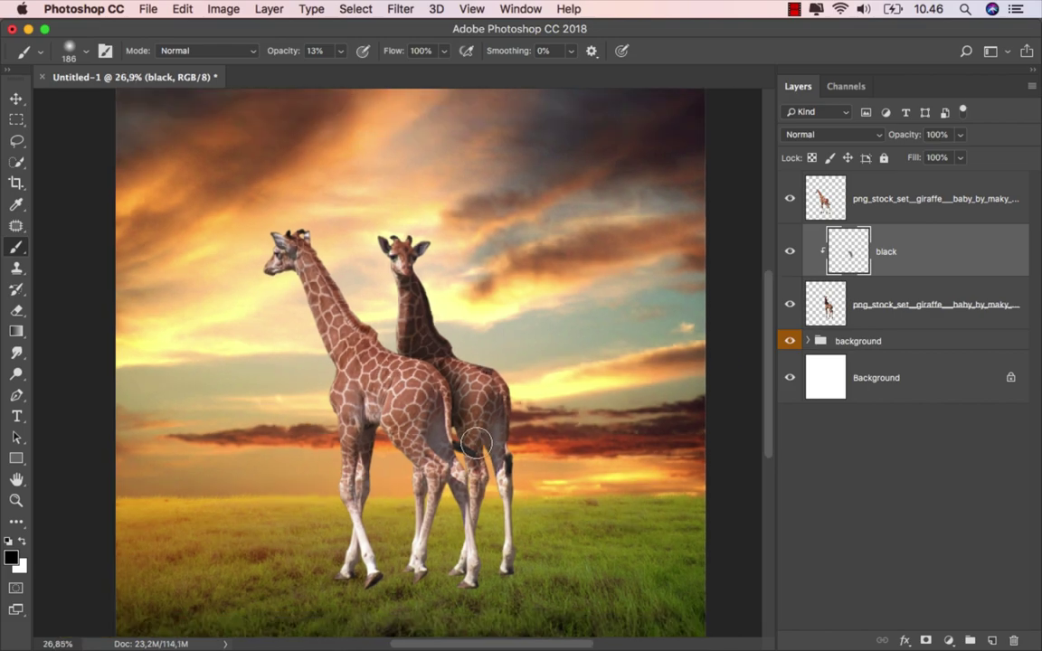
pyautogui.press('super+0')
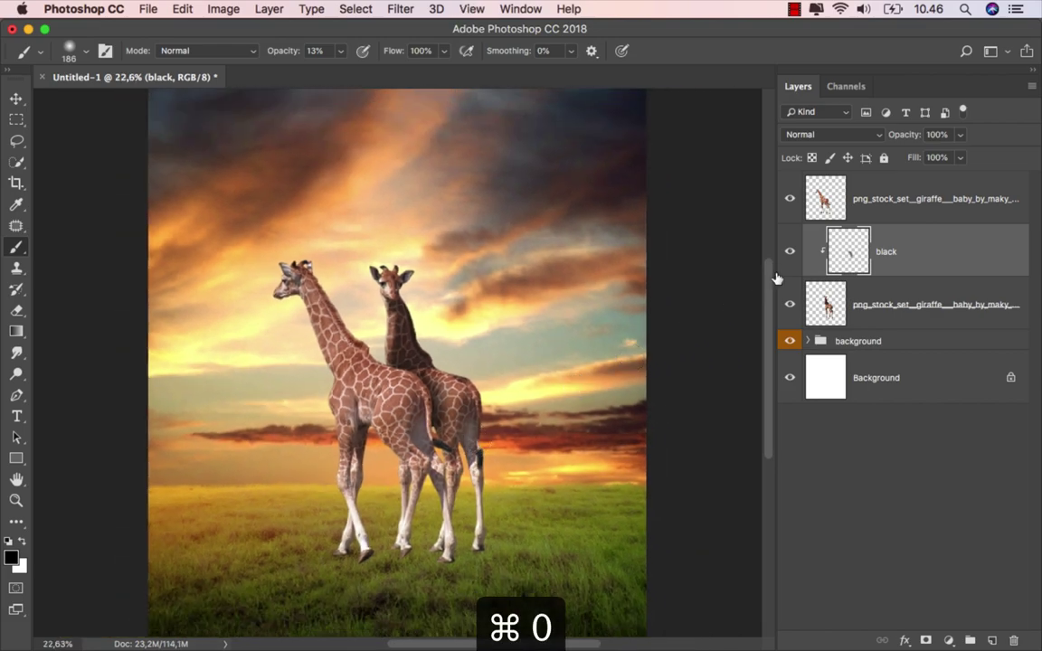
pyautogui.click(790, 252)
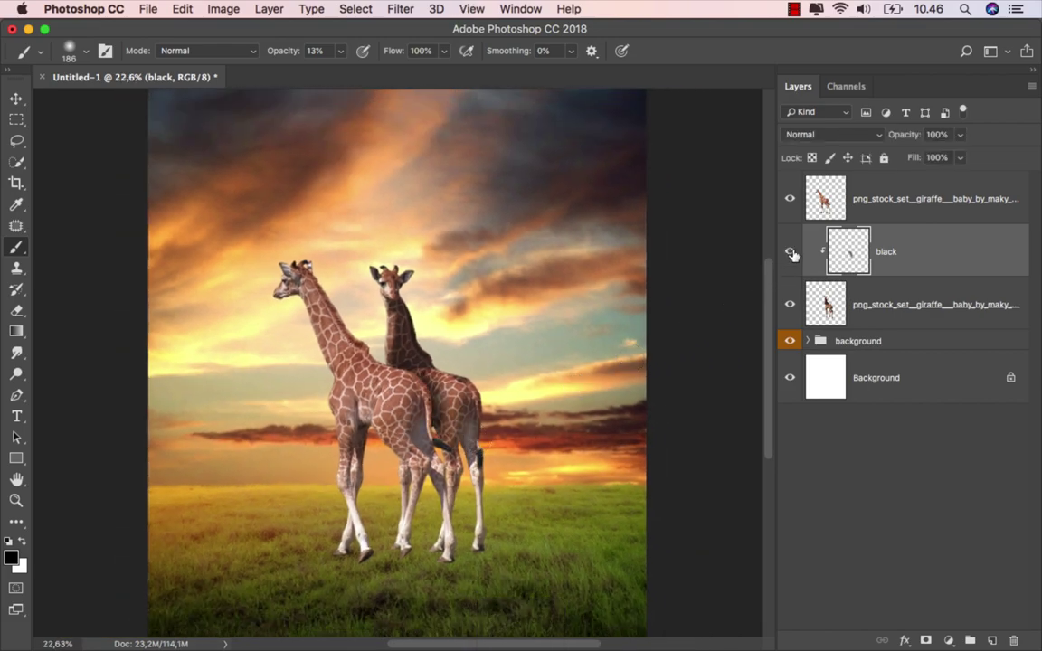
# Step: Group both giraffe layers and the black layer into a Green-coloured group named giraffe
pyautogui.click(918, 201)
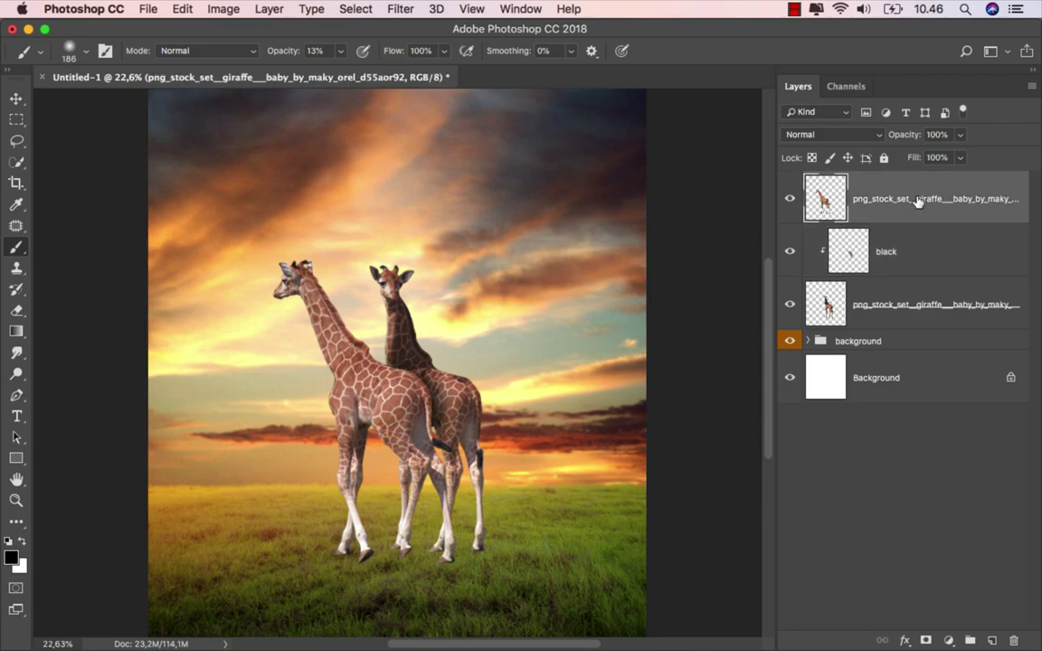
pyautogui.keyDown('shift'); pyautogui.click(899, 302); pyautogui.keyUp('shift')
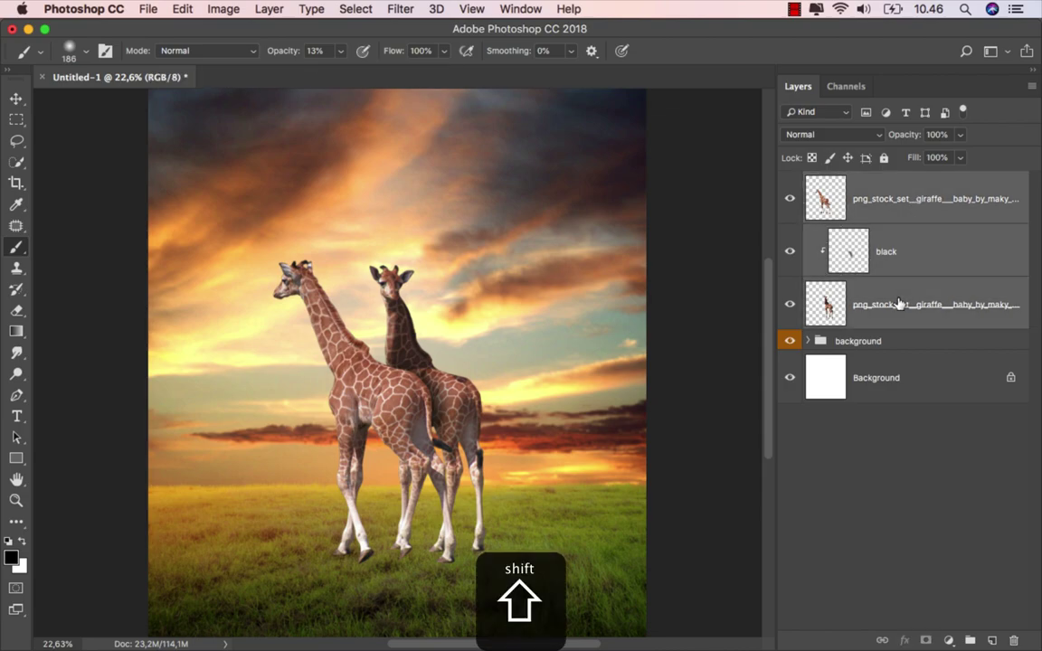
pyautogui.rightClick(894, 205)
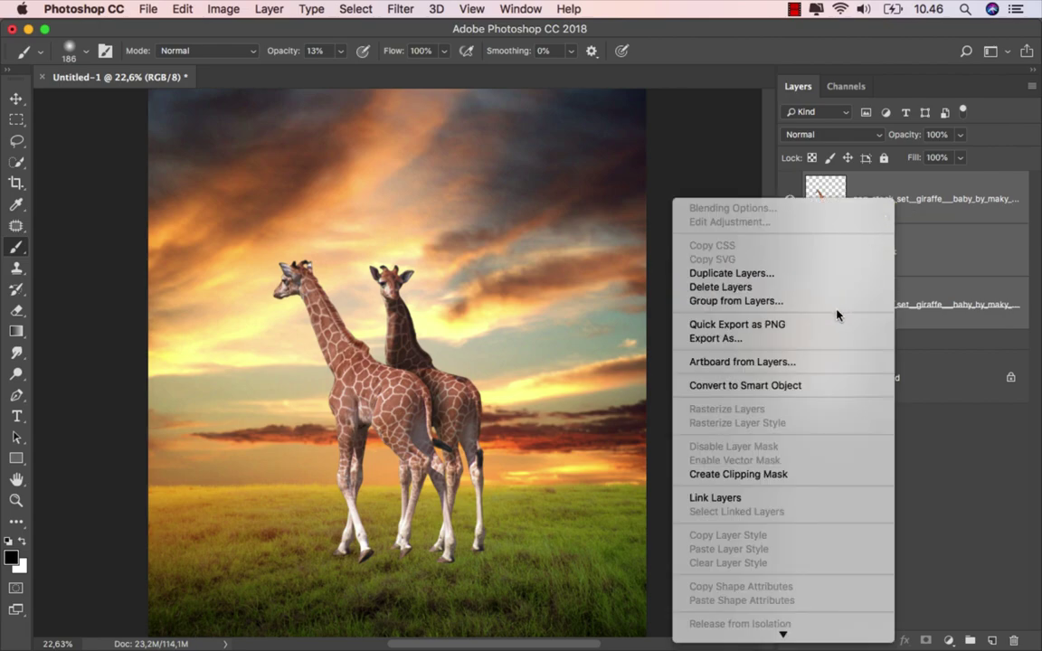
pyautogui.click(837, 302)
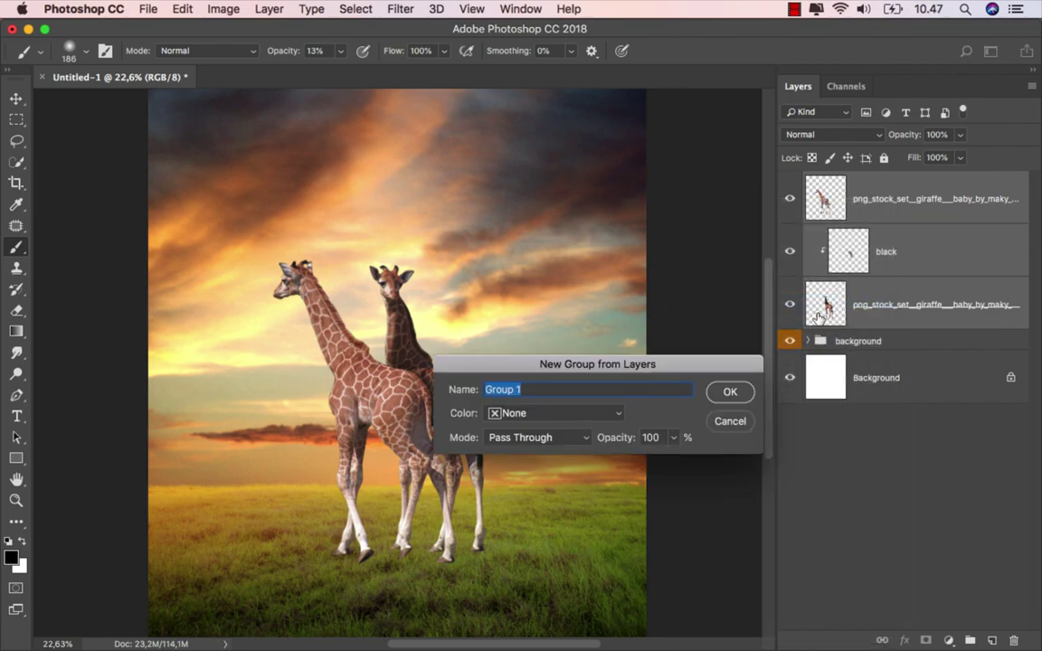
pyautogui.write('giraffe')
pyautogui.click(582, 415)
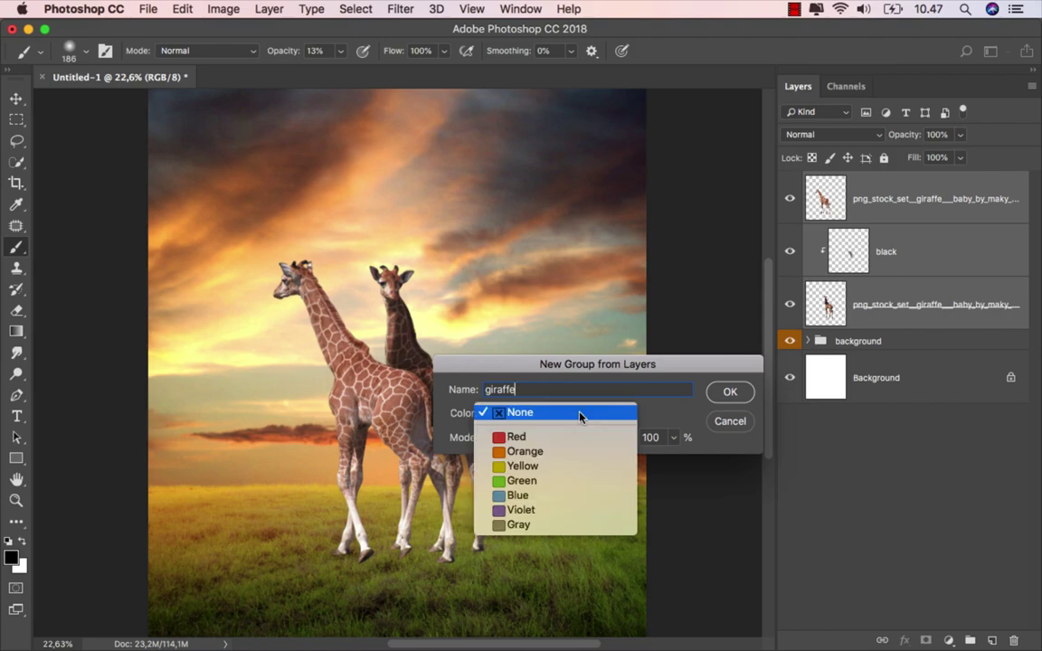
pyautogui.click(584, 480)
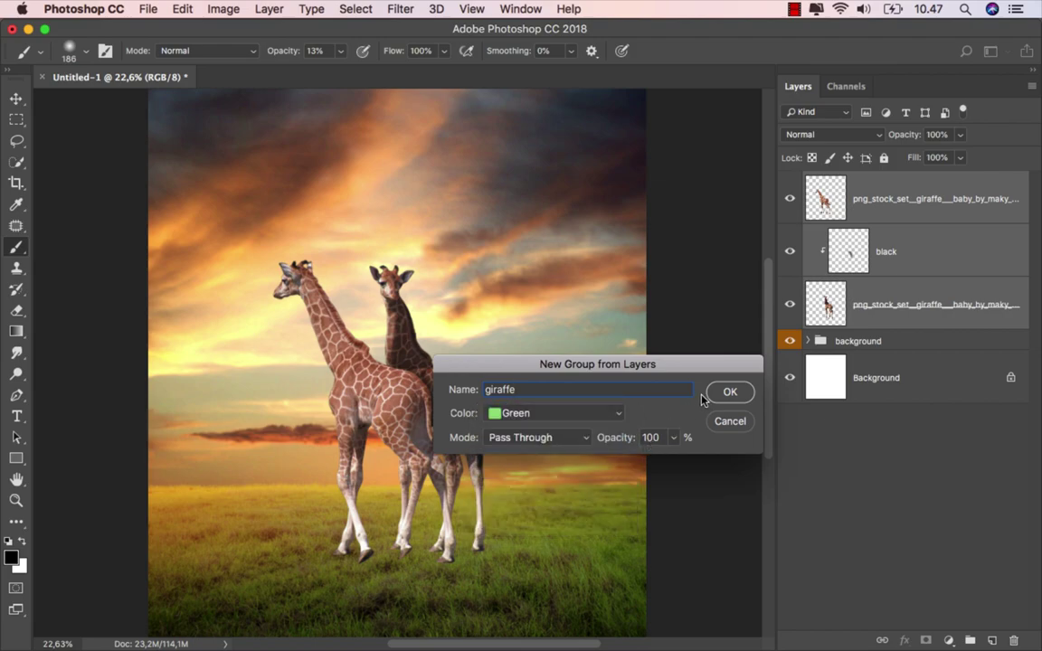
pyautogui.click(719, 395)
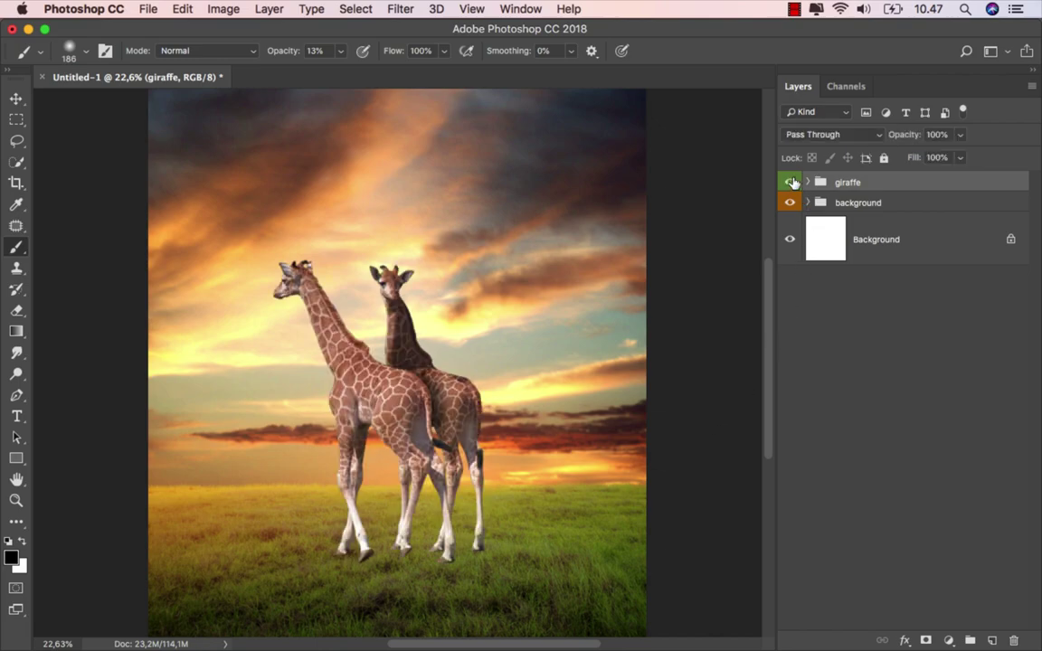
pyautogui.rightClick(866, 185)
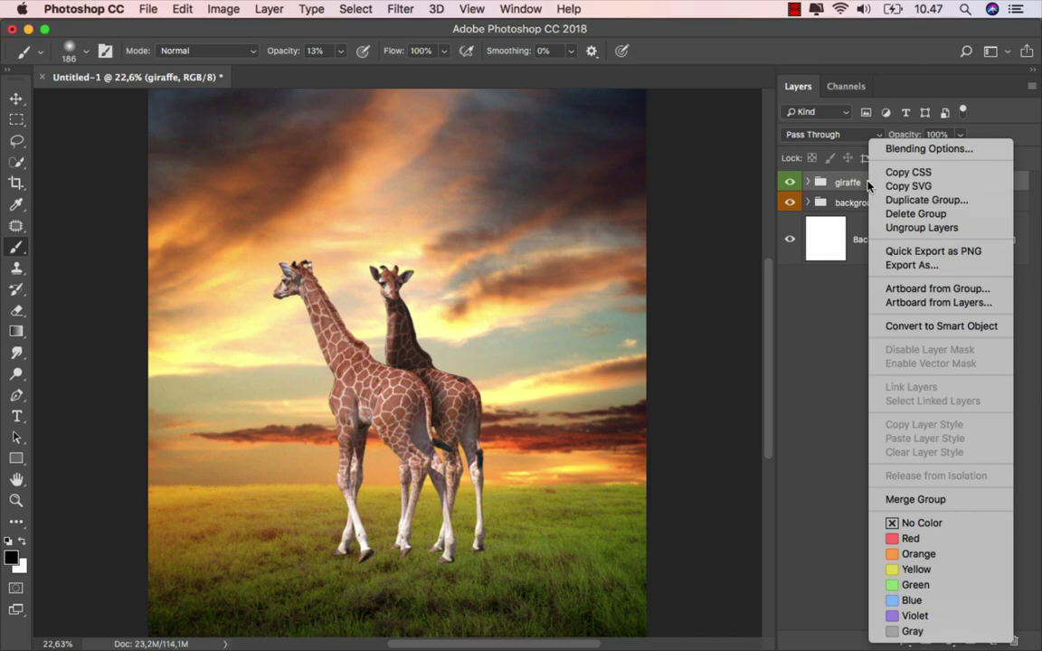
# Step: Add a black, 100% opacity drop shadow with zero distance, spread and size to the giraffe group
pyautogui.click(919, 147)
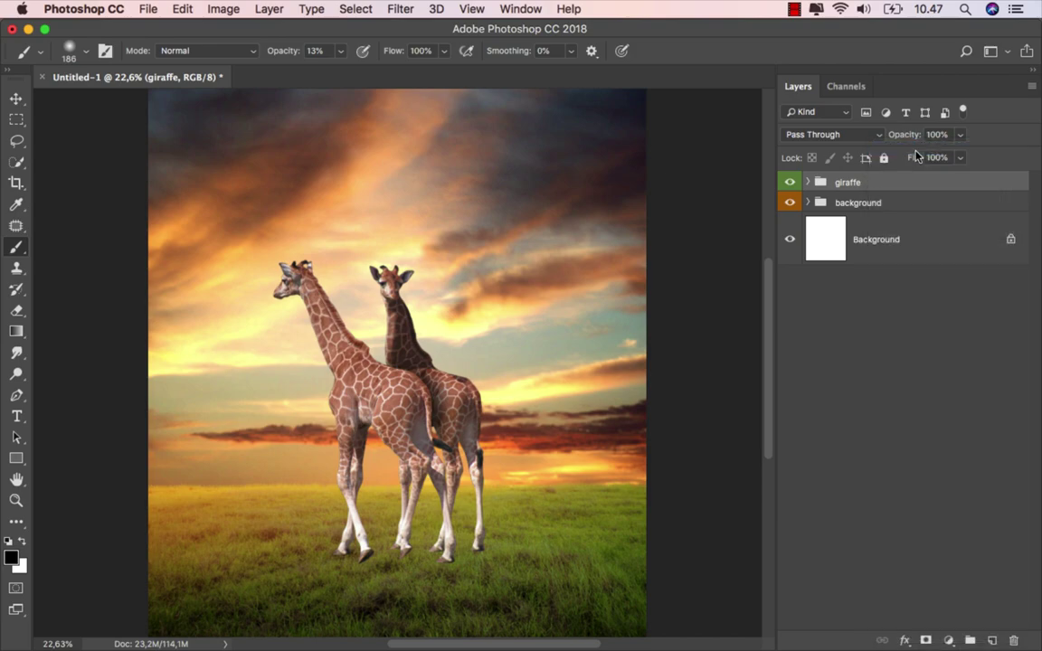
pyautogui.moveTo(395, 537); pyautogui.dragTo(549, 505)
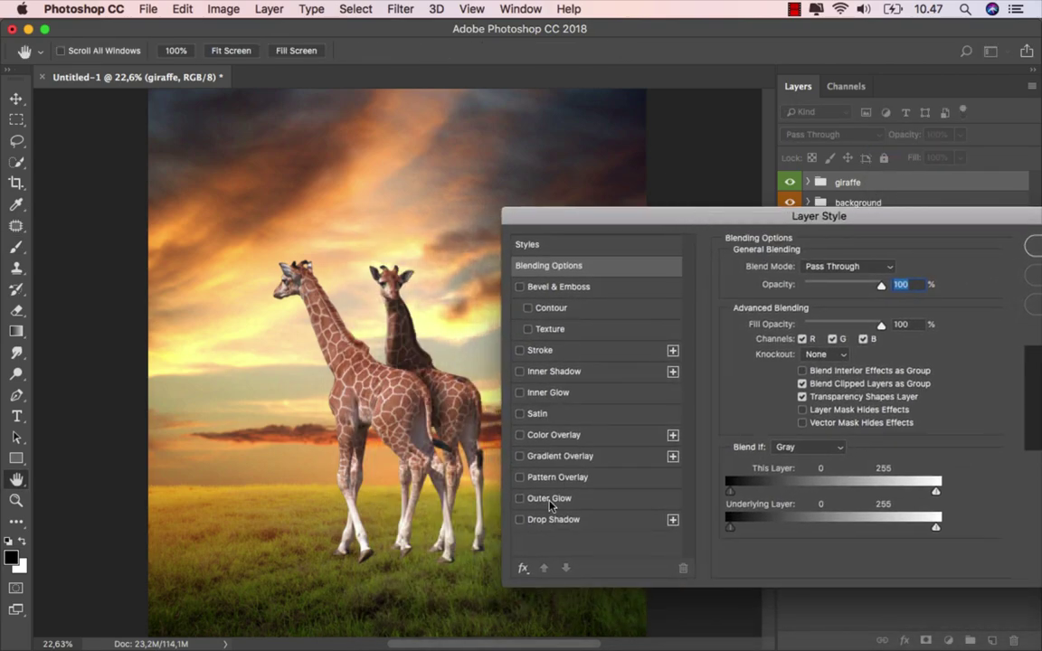
pyautogui.click(520, 520)
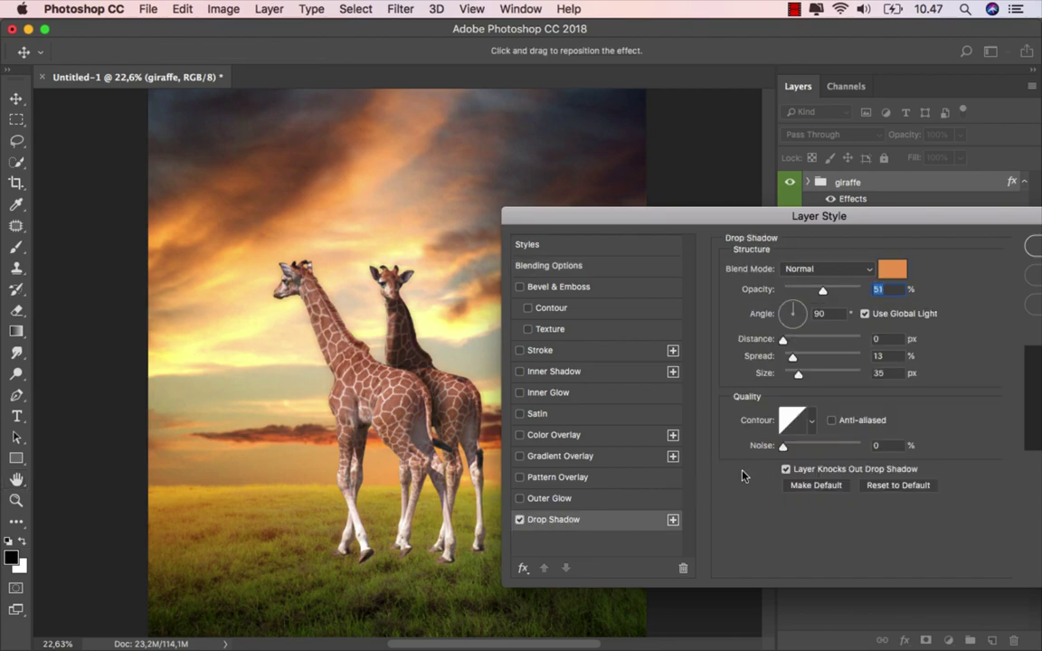
pyautogui.moveTo(792, 357)
pyautogui.mouseDown()
pyautogui.moveTo(781, 357)
pyautogui.moveTo(782, 373)
pyautogui.mouseUp()
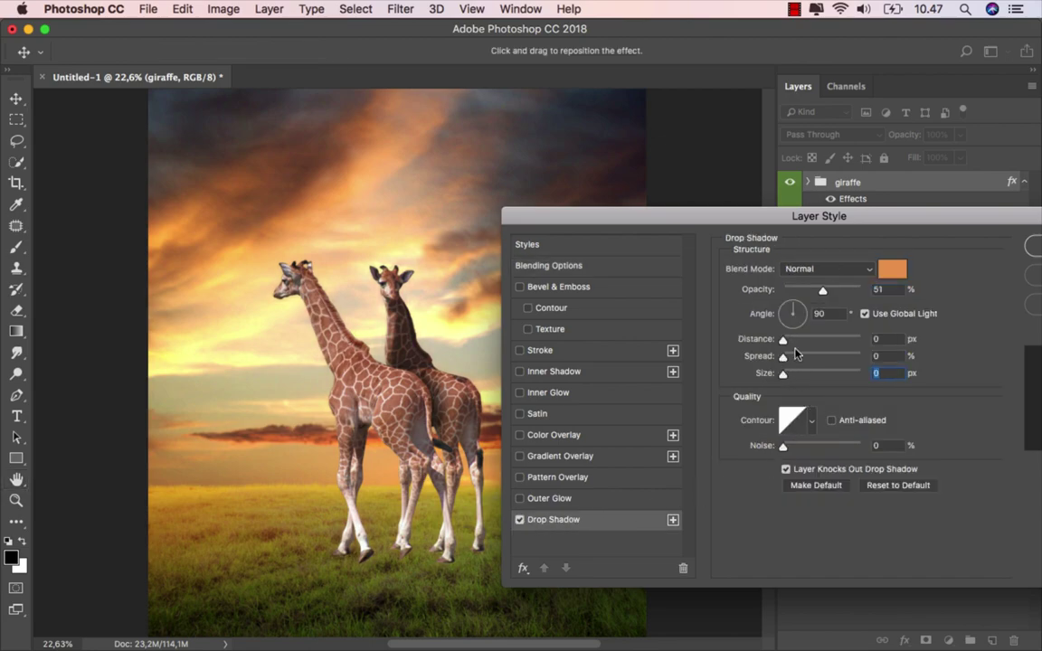
pyautogui.click(895, 270)
pyautogui.moveTo(716, 404); pyautogui.dragTo(507, 550)
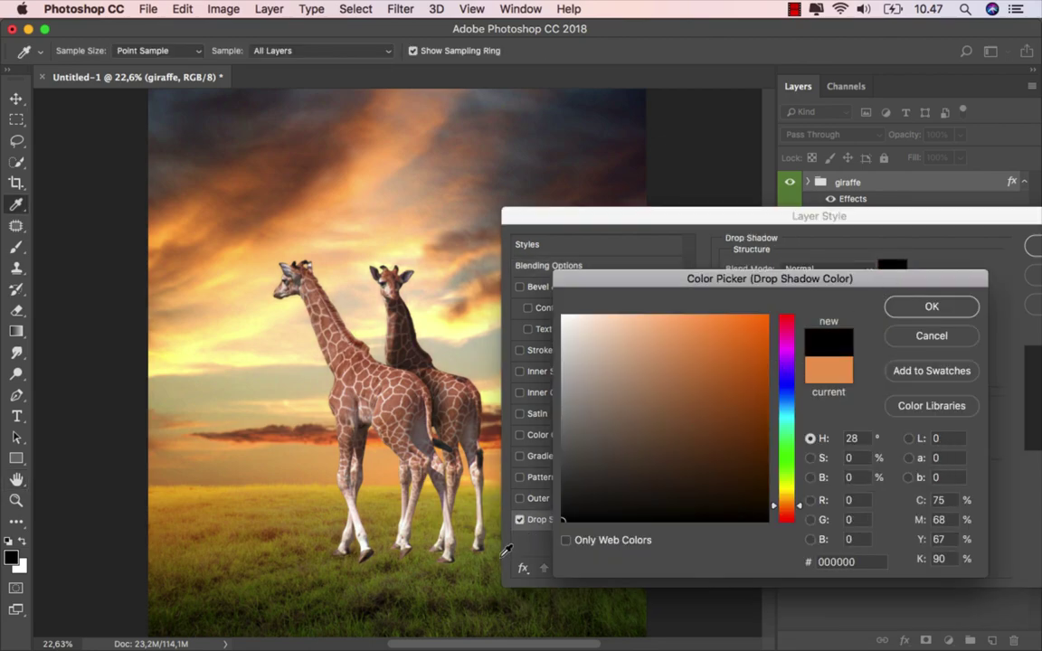
pyautogui.click(893, 307)
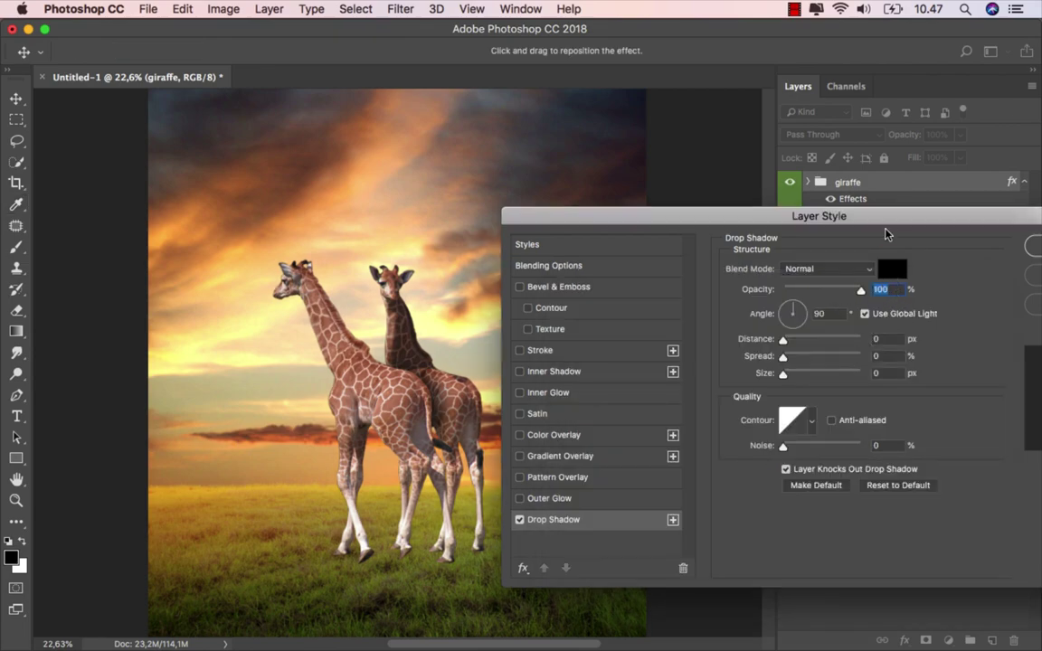
pyautogui.moveTo(886, 235); pyautogui.dragTo(821, 234)
pyautogui.click(968, 251)
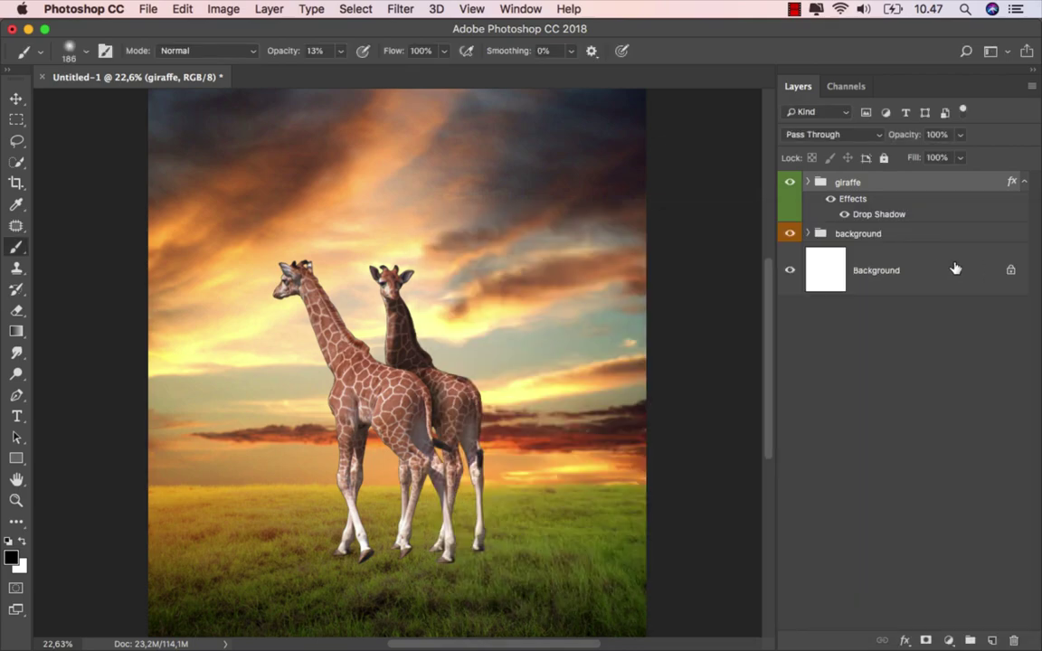
# Step: Split the group's Drop Shadow effect into its own layer and select giraffe's Drop Shadow
pyautogui.rightClick(871, 217)
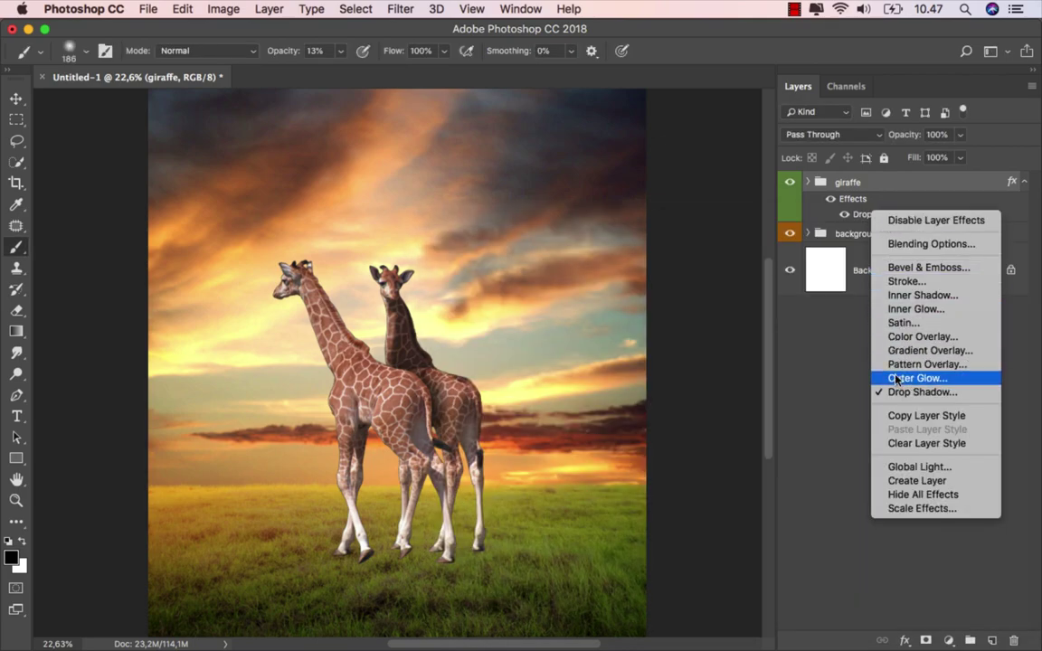
pyautogui.click(931, 481)
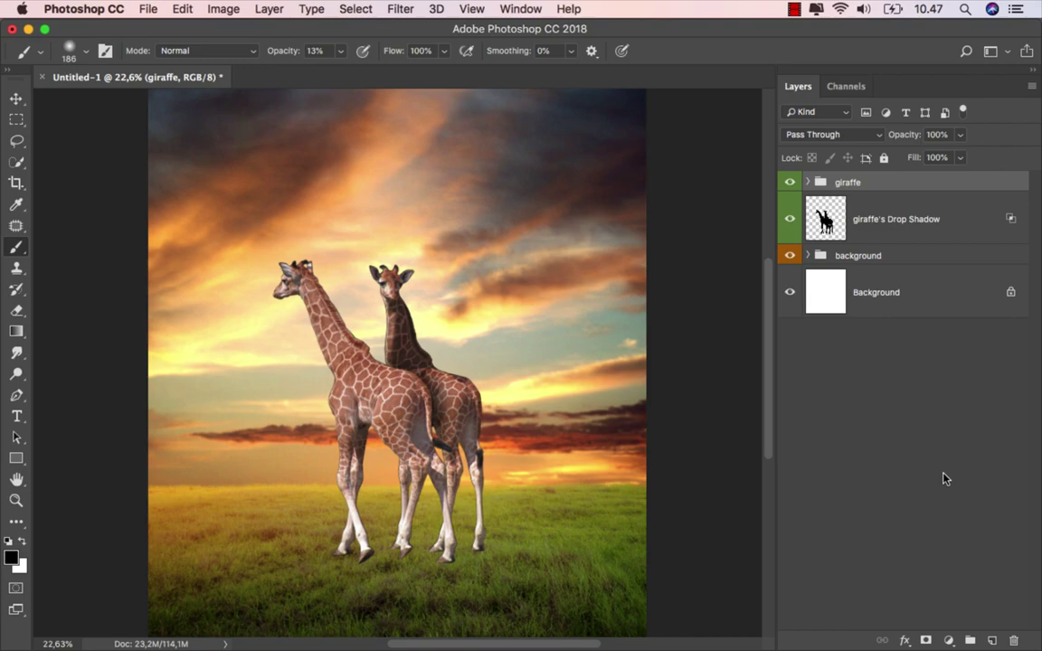
pyautogui.click(885, 223)
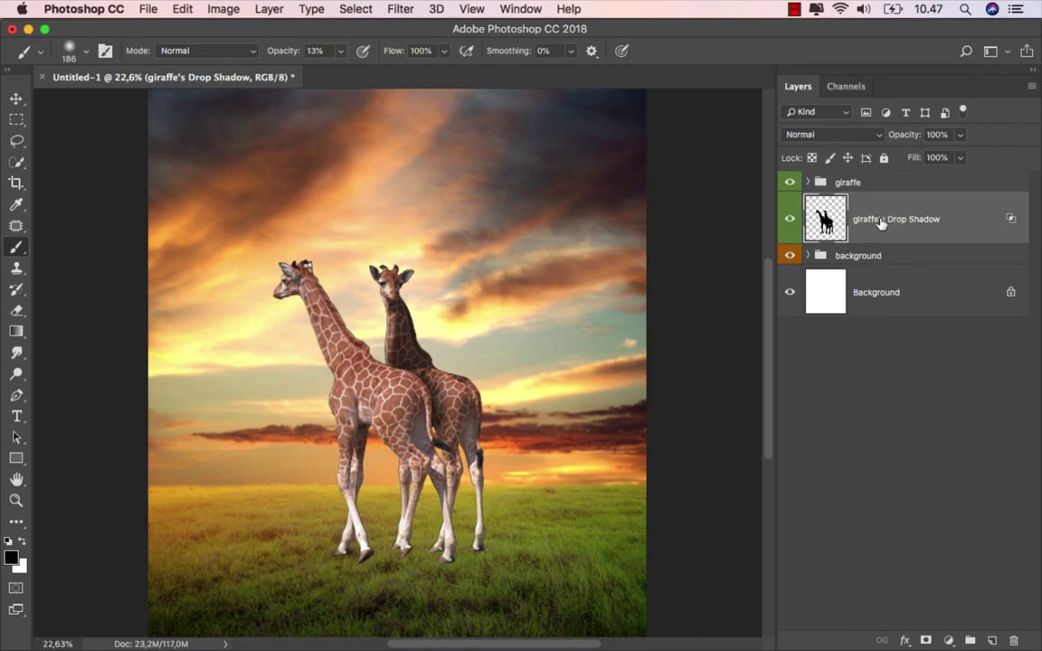
# Step: Free-transform the shadow layer in Distort mode, squashing and flipping it onto the ground
pyautogui.press('super+t')
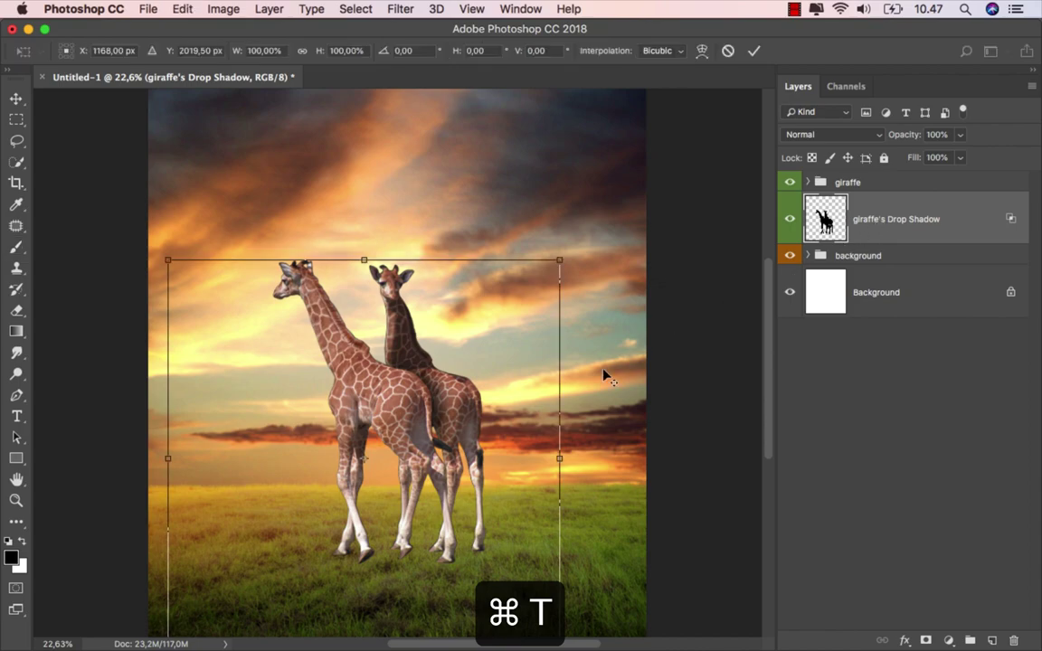
pyautogui.scroll(-2, 603, 373)
pyautogui.rightClick(439, 376)
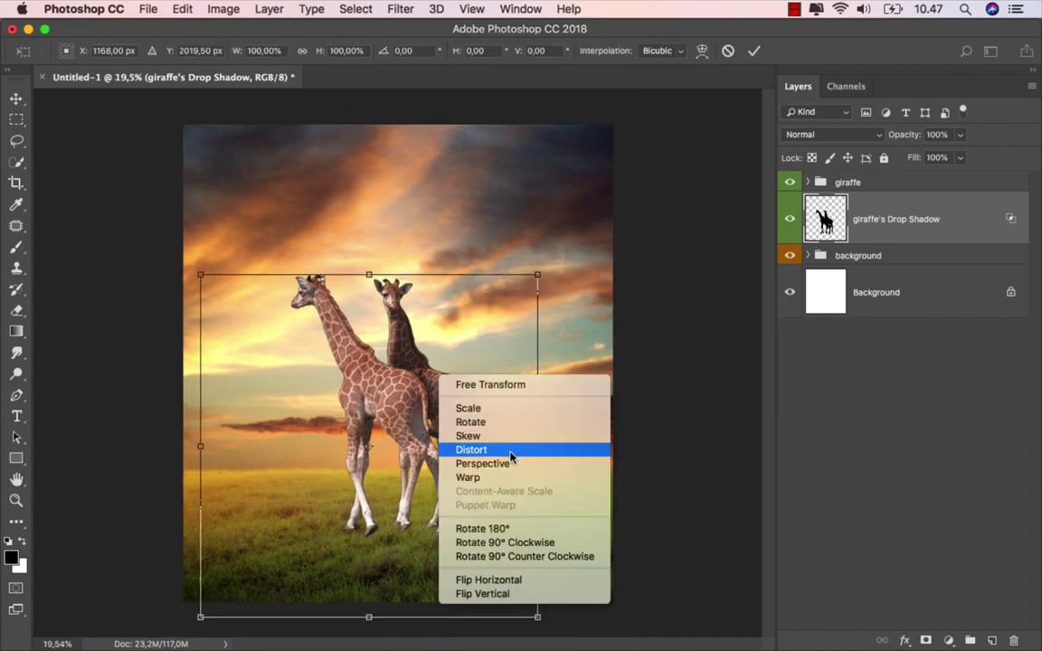
pyautogui.click(511, 452)
pyautogui.moveTo(368, 275); pyautogui.dragTo(389, 512)
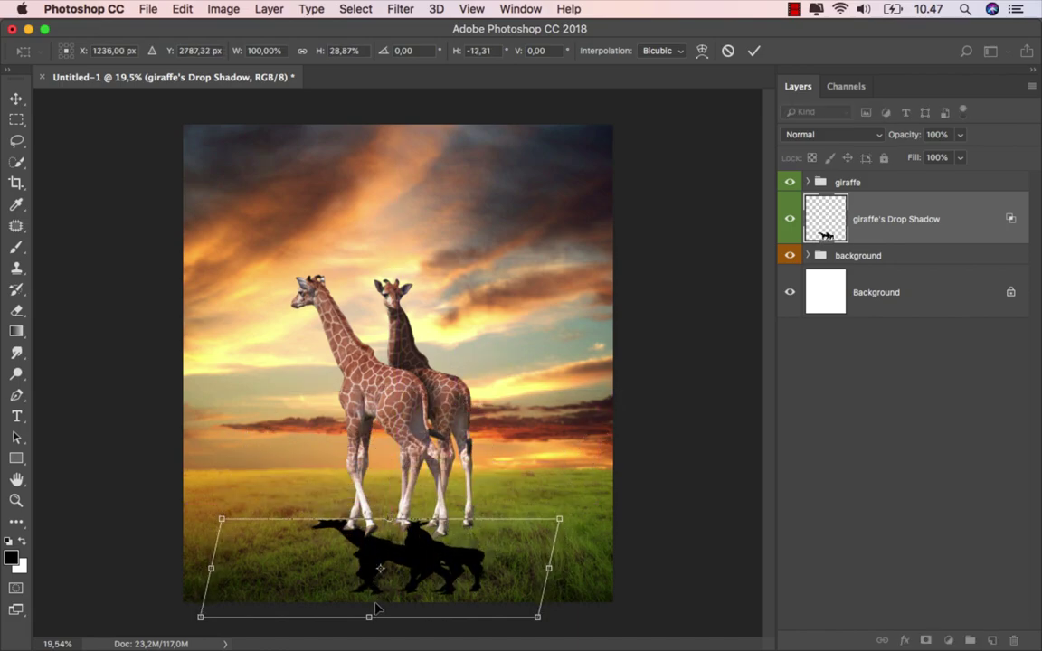
pyautogui.moveTo(389, 512); pyautogui.dragTo(370, 446)
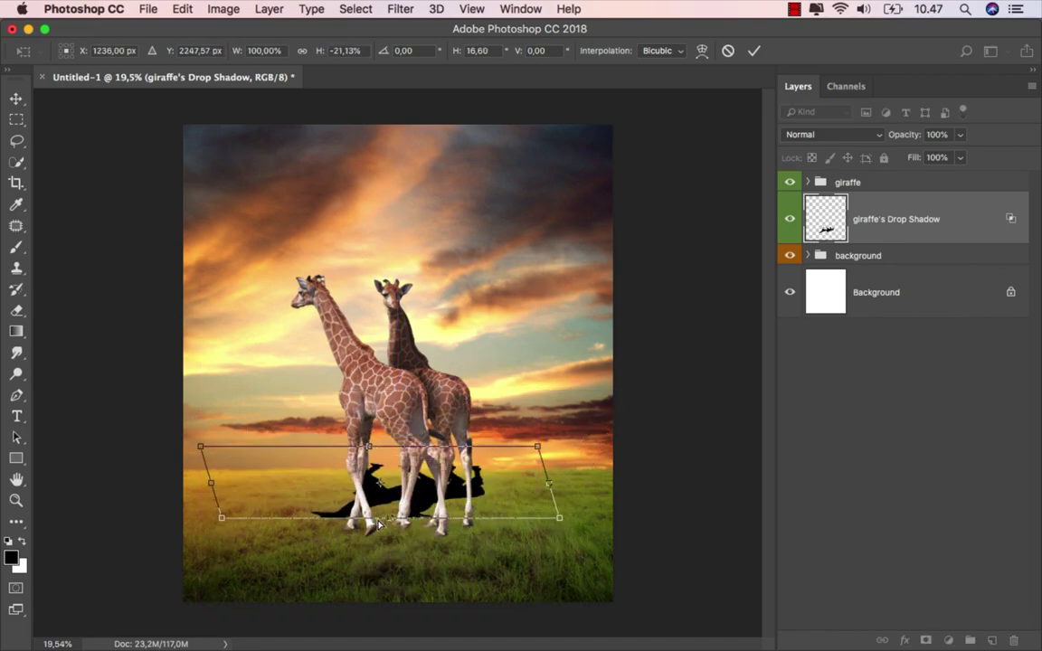
pyautogui.moveTo(394, 528)
pyautogui.mouseDown()
pyautogui.moveTo(357, 497)
pyautogui.moveTo(321, 540)
pyautogui.mouseUp()
pyautogui.scroll(1, 440, 503)
pyautogui.scroll(2, 441, 503)
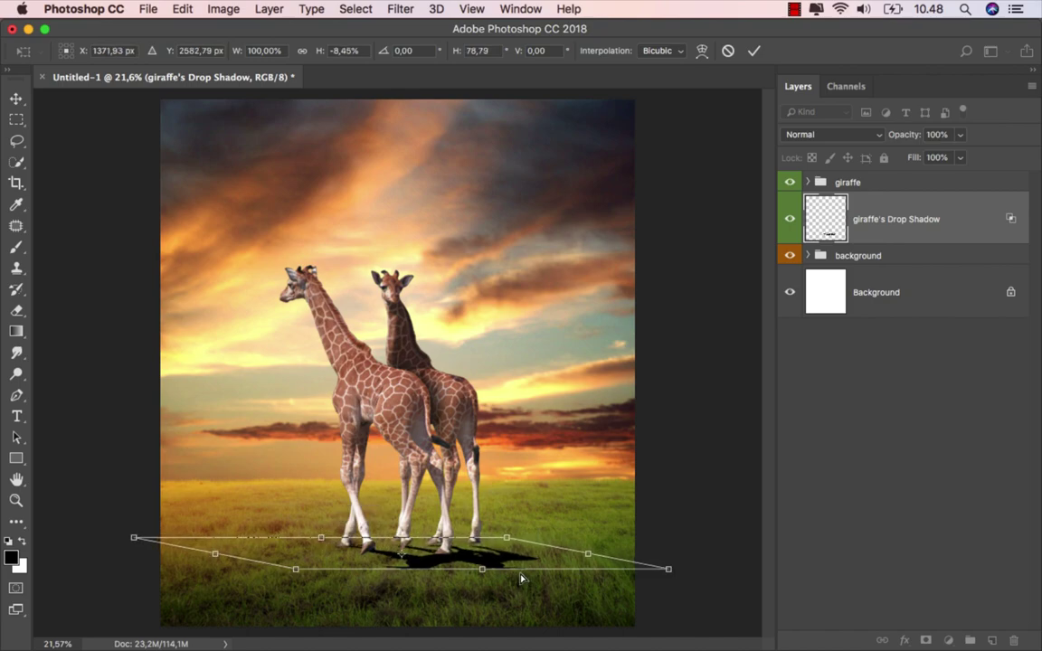
# Step: Stretch and skew the flattened shadow toward the lower right, adjusting its near corner and top edge
pyautogui.moveTo(481, 576); pyautogui.dragTo(573, 614)
pyautogui.scroll(3, 515, 570)
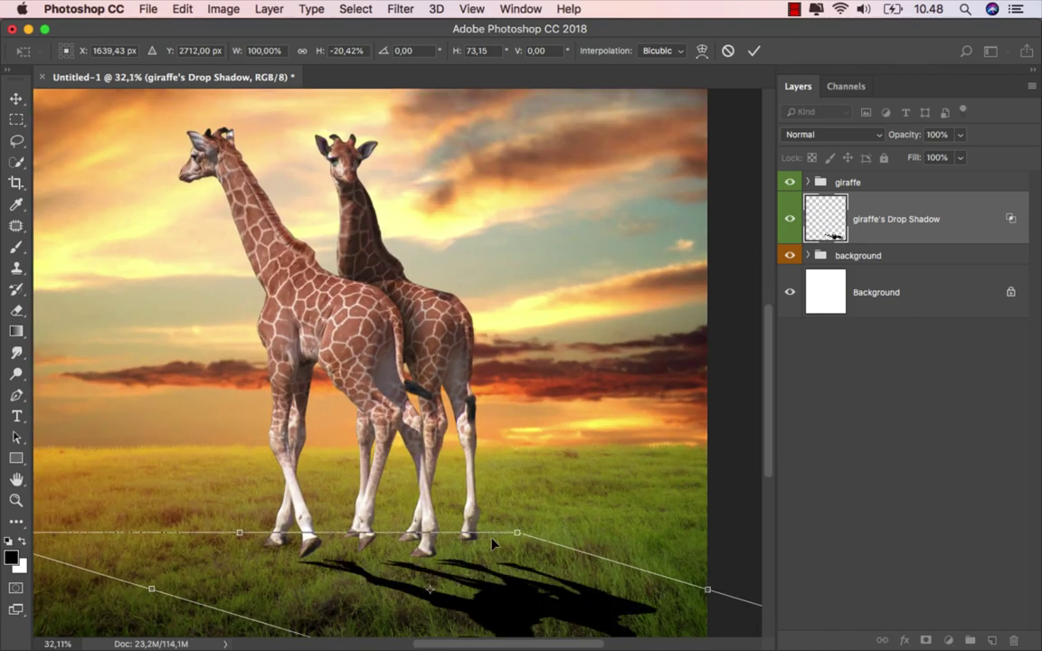
pyautogui.moveTo(442, 484); pyautogui.dragTo(432, 438)
pyautogui.scroll(-3, 432, 439)
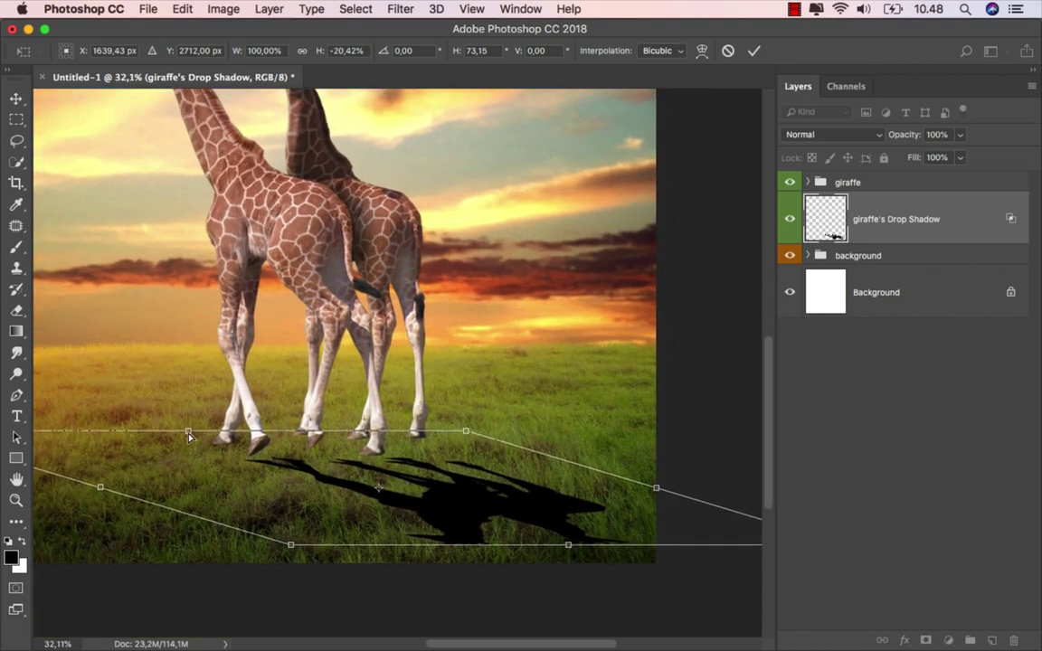
pyautogui.moveTo(189, 436); pyautogui.dragTo(144, 412)
pyautogui.scroll(1, 452, 430)
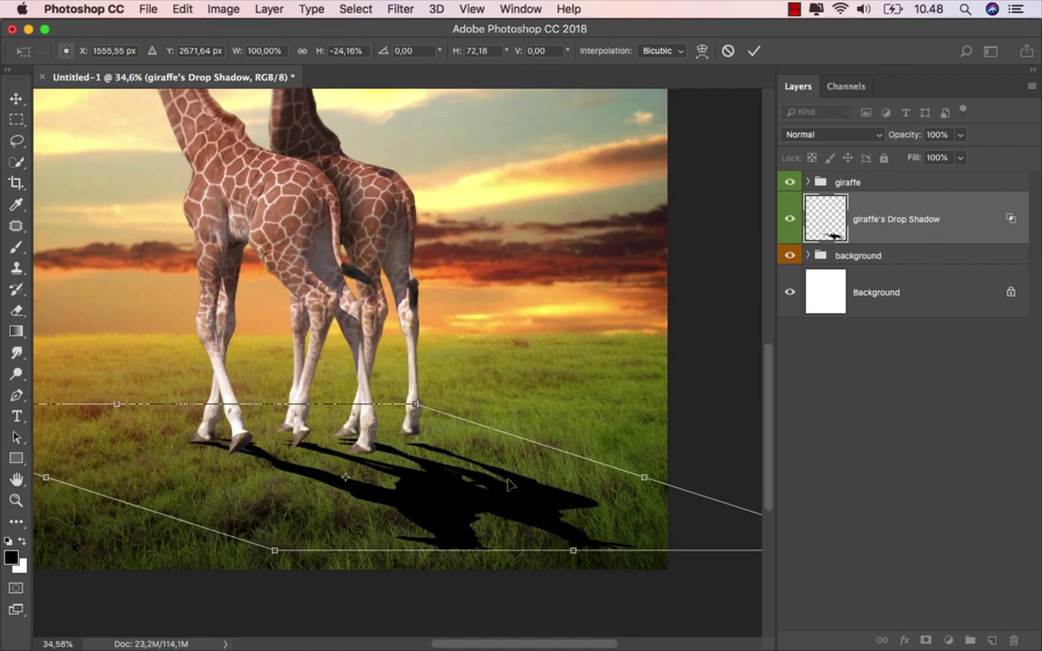
pyautogui.scroll(-1, 434, 421)
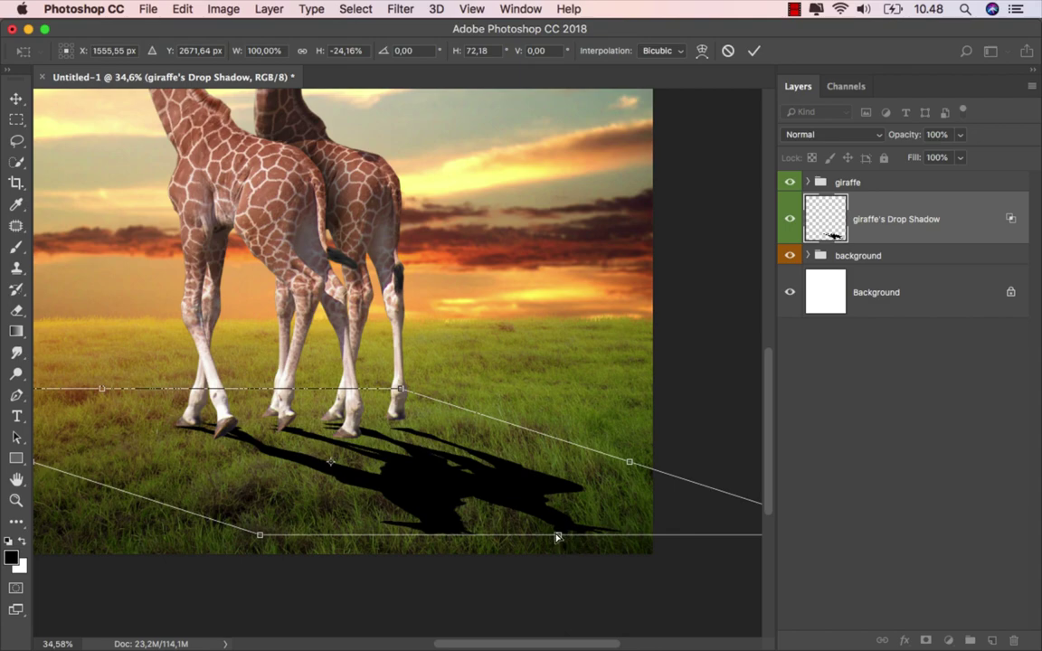
pyautogui.moveTo(557, 538)
pyautogui.mouseDown()
pyautogui.moveTo(586, 541)
pyautogui.moveTo(561, 513)
pyautogui.moveTo(579, 519)
pyautogui.mouseUp()
pyautogui.scroll(1, 226, 439)
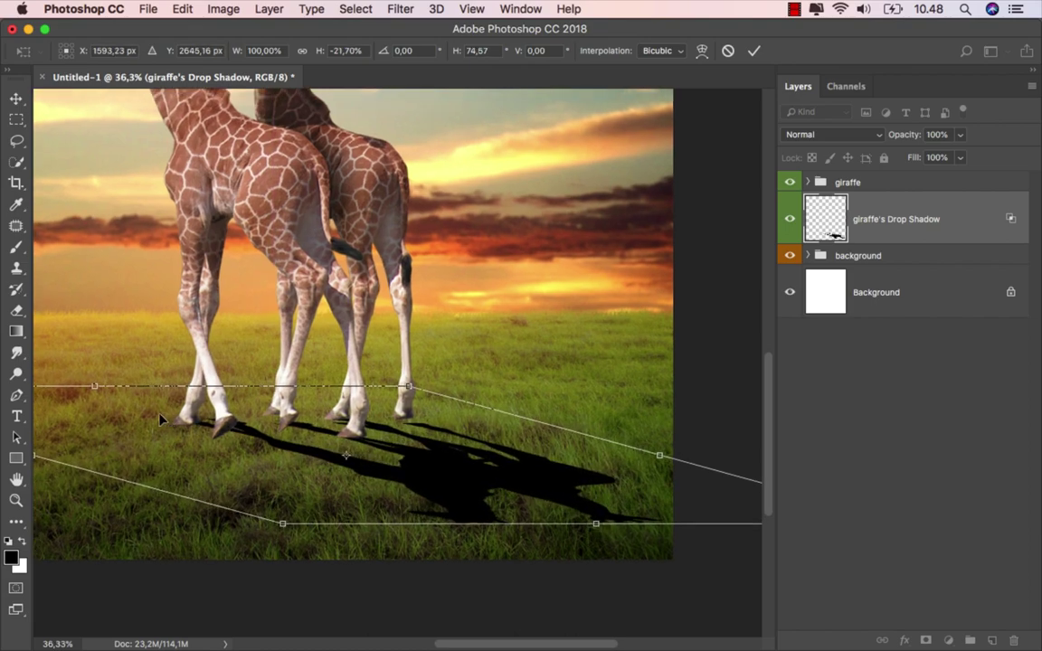
pyautogui.moveTo(94, 387); pyautogui.dragTo(89, 390)
# Step: Warp the shadow's edge up to meet the hooves and commit the transform
pyautogui.scroll(1, 400, 406)
pyautogui.rightClick(404, 414)
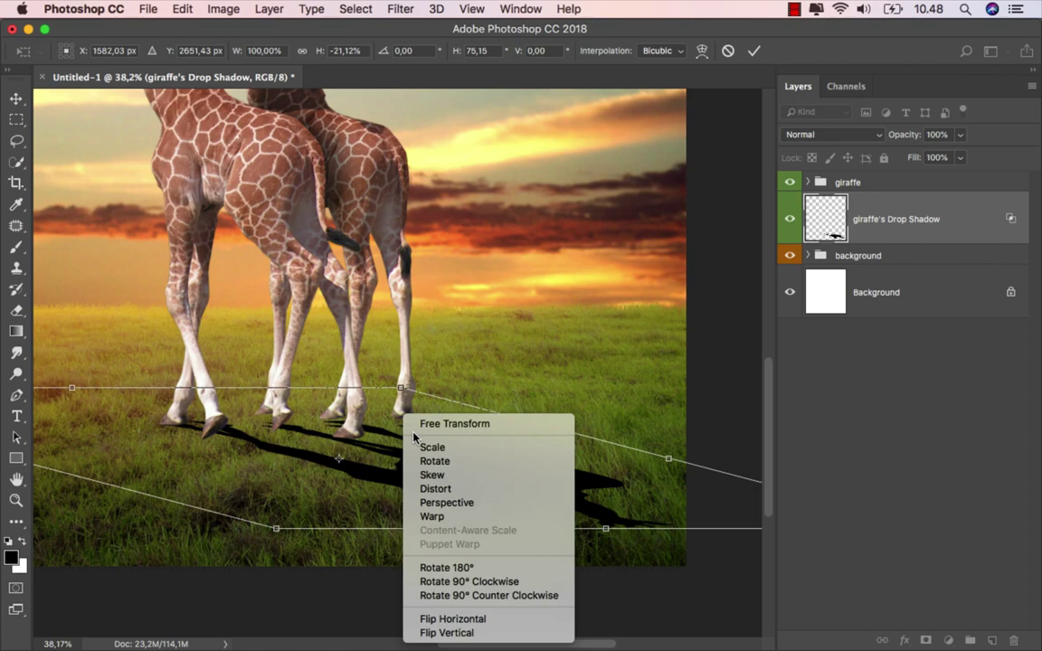
pyautogui.click(453, 517)
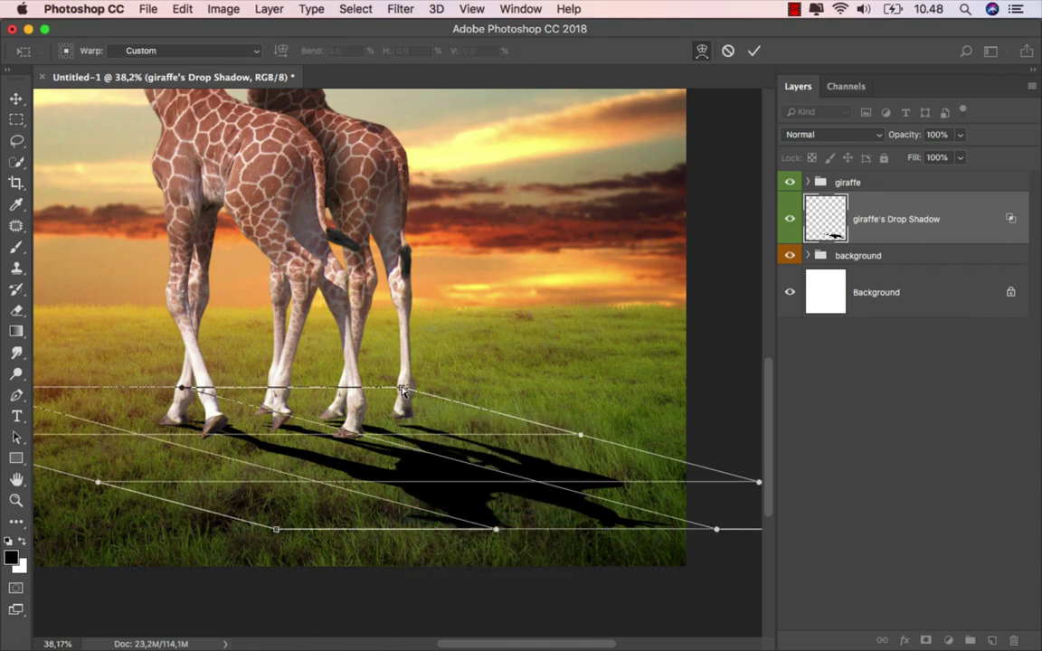
pyautogui.moveTo(404, 391); pyautogui.dragTo(372, 348)
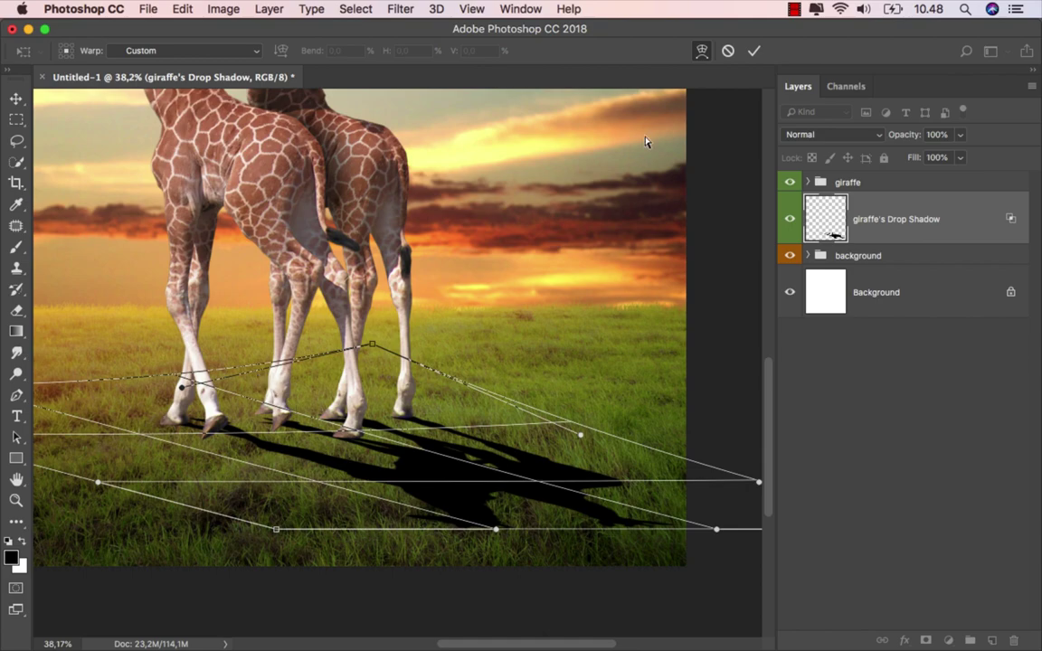
pyautogui.click(749, 48)
pyautogui.press('b')
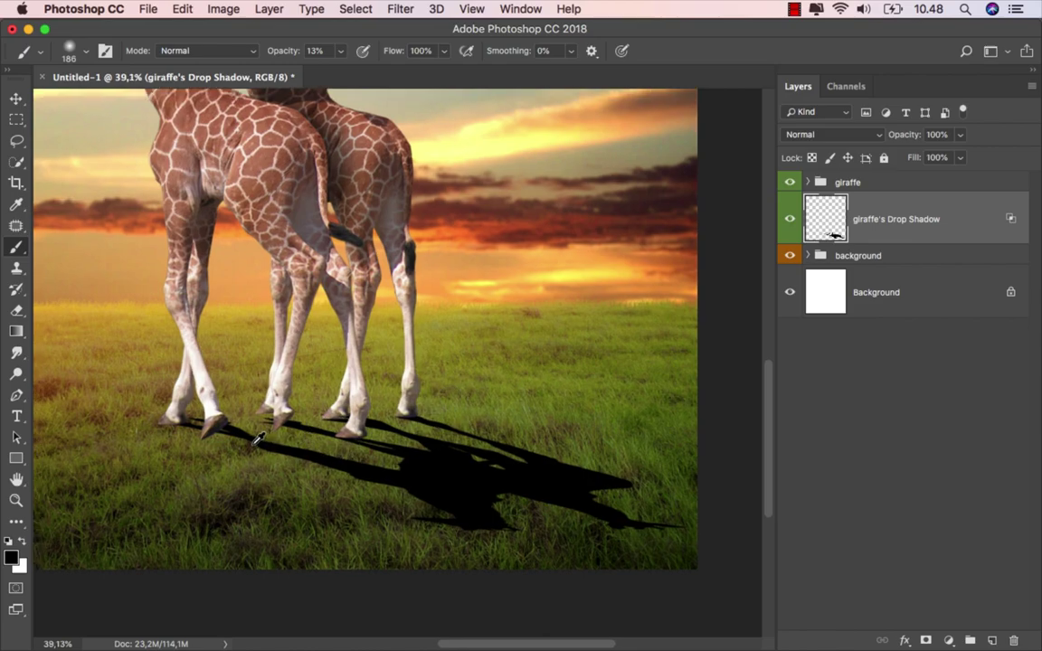
pyautogui.scroll(1, 258, 438)
pyautogui.scroll(-2, 362, 426)
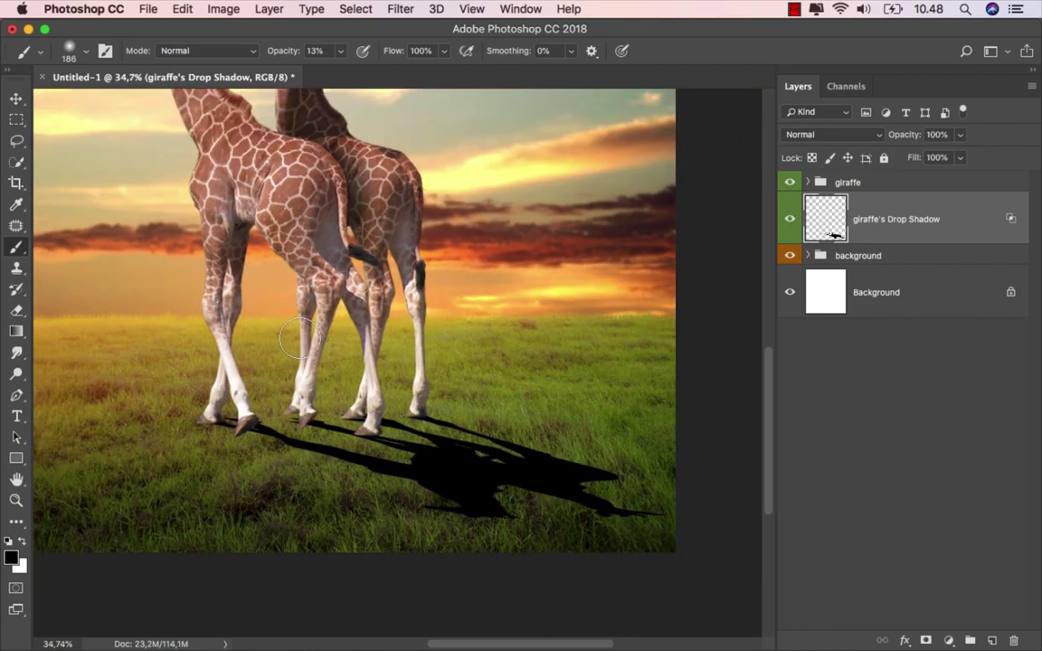
pyautogui.scroll(-1, 271, 308)
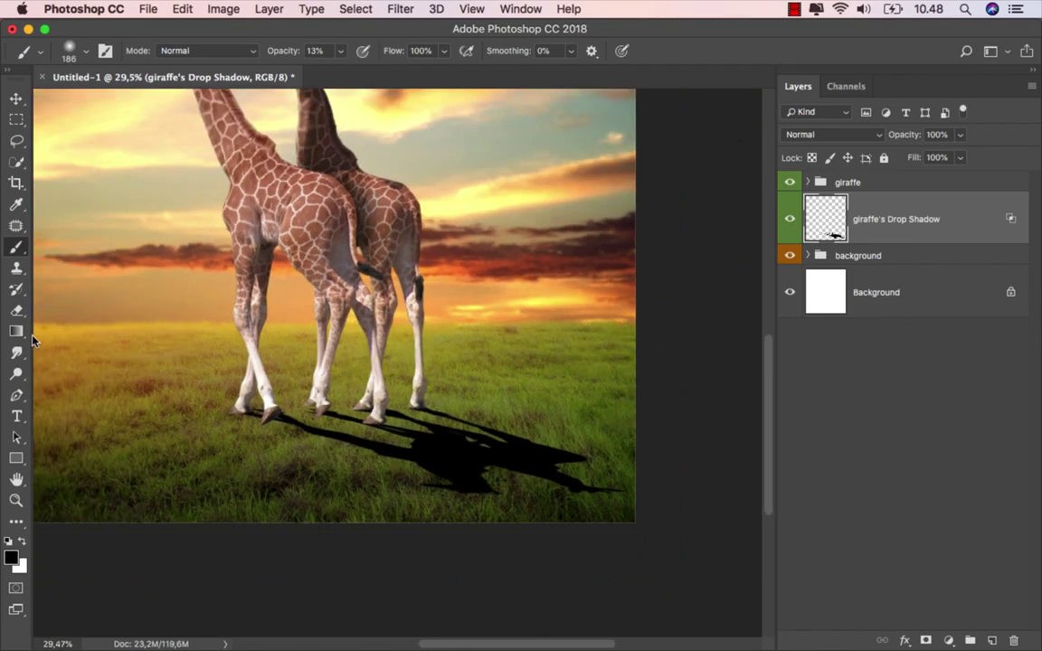
# Step: Set the Eraser to 45 px and zoom in on the left giraffe's hooves
pyautogui.click(16, 311)
pyautogui.scroll(1, 286, 388)
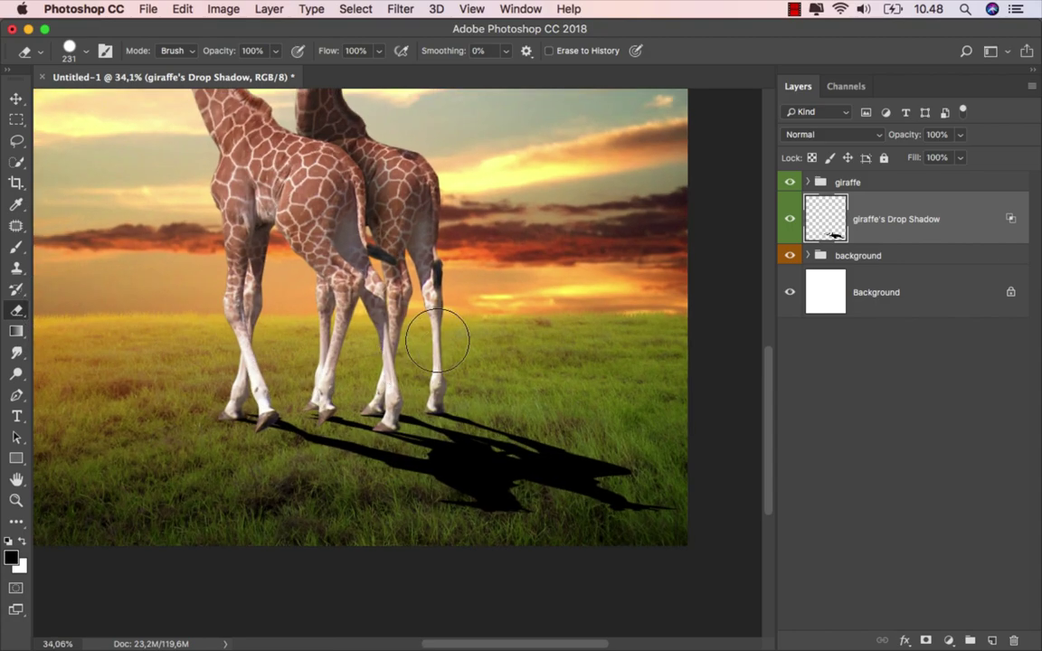
pyautogui.scroll(1, 315, 398)
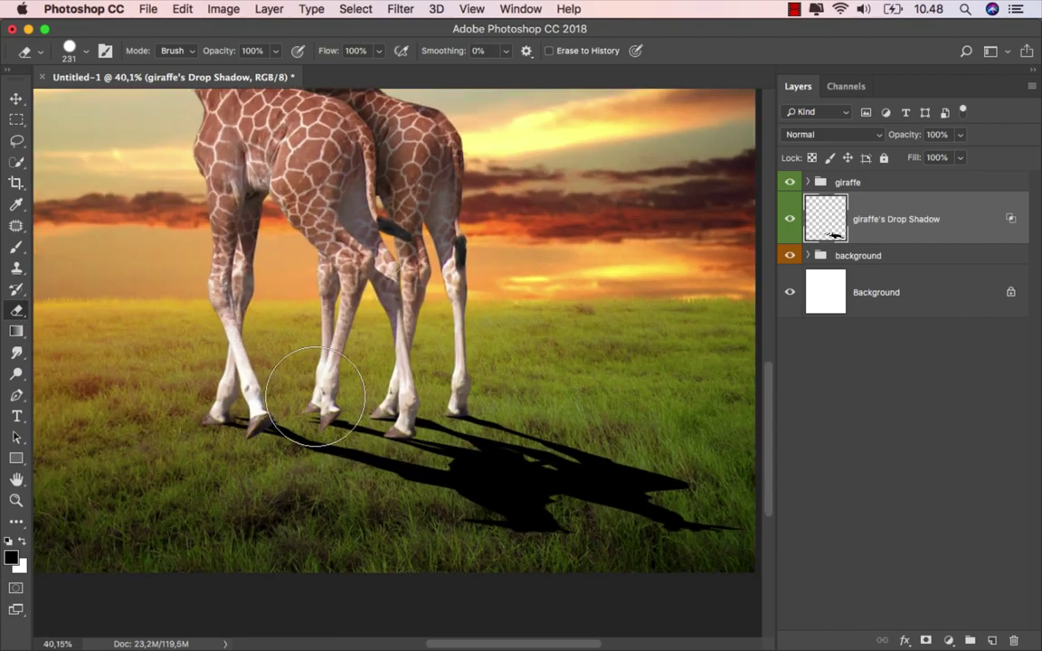
pyautogui.scroll(1, 315, 398)
pyautogui.moveTo(326, 377); pyautogui.dragTo(293, 377)
pyautogui.scroll(2, 215, 409)
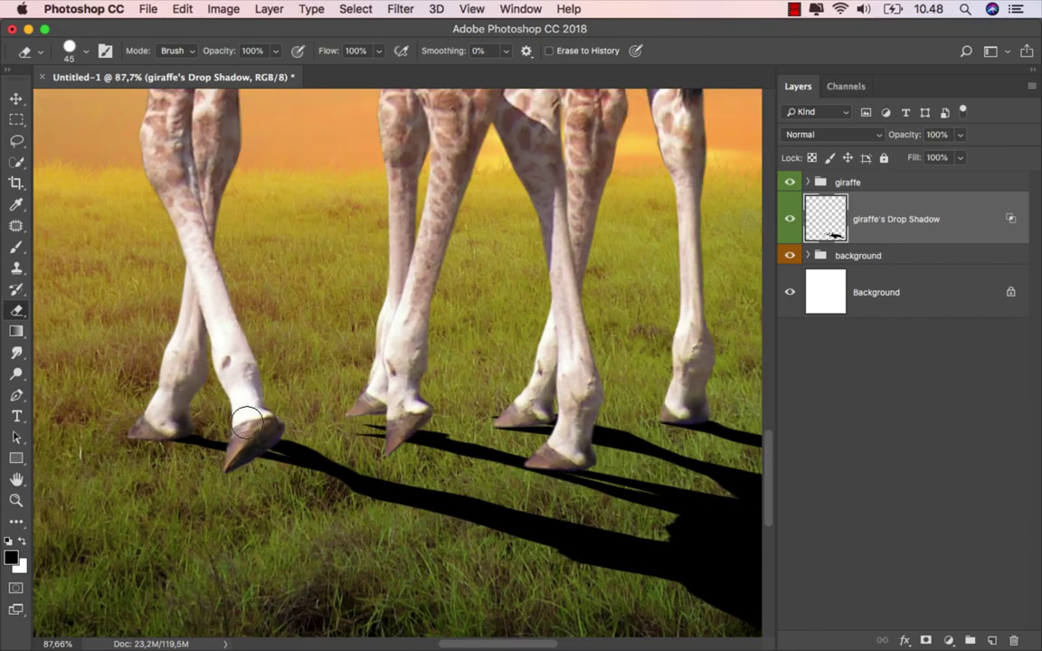
pyautogui.moveTo(551, 439); pyautogui.dragTo(358, 410)
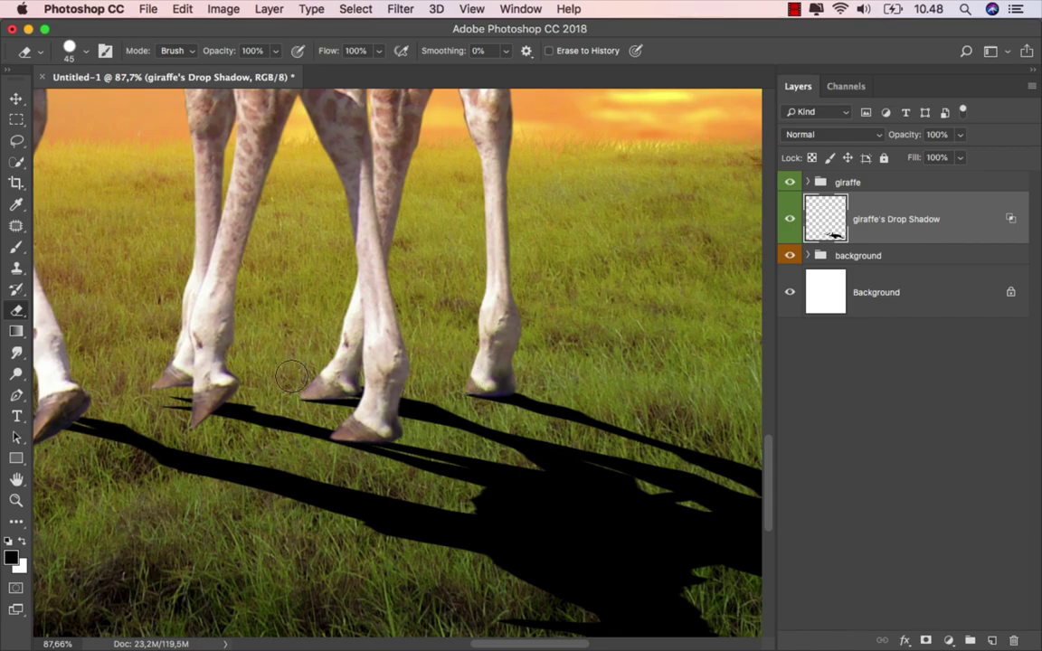
pyautogui.scroll(-1, 163, 358)
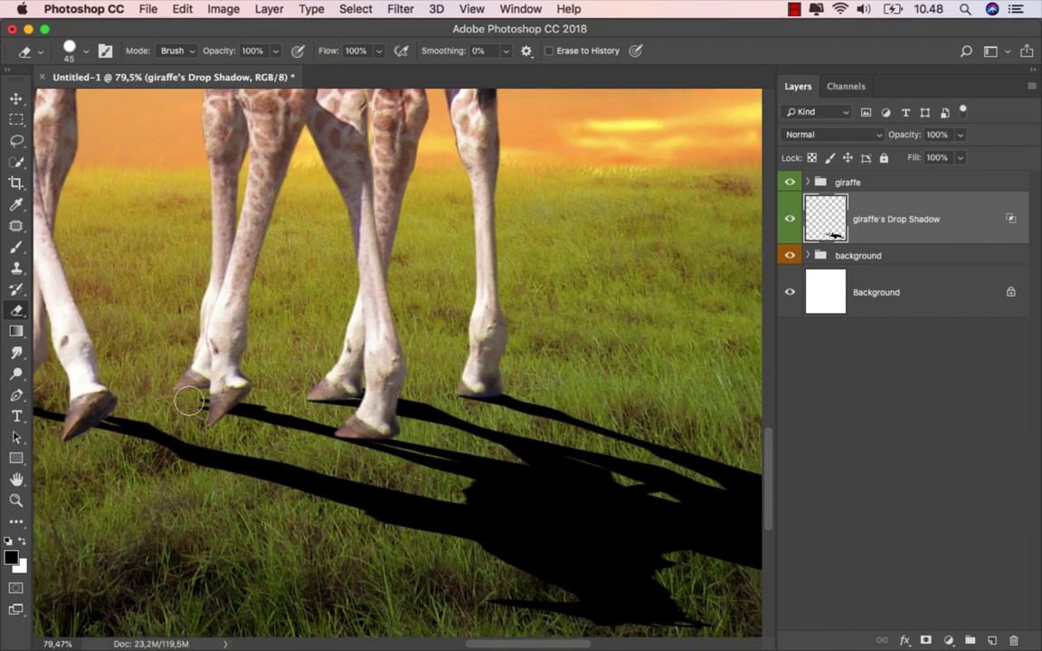
pyautogui.moveTo(256, 418); pyautogui.dragTo(367, 399)
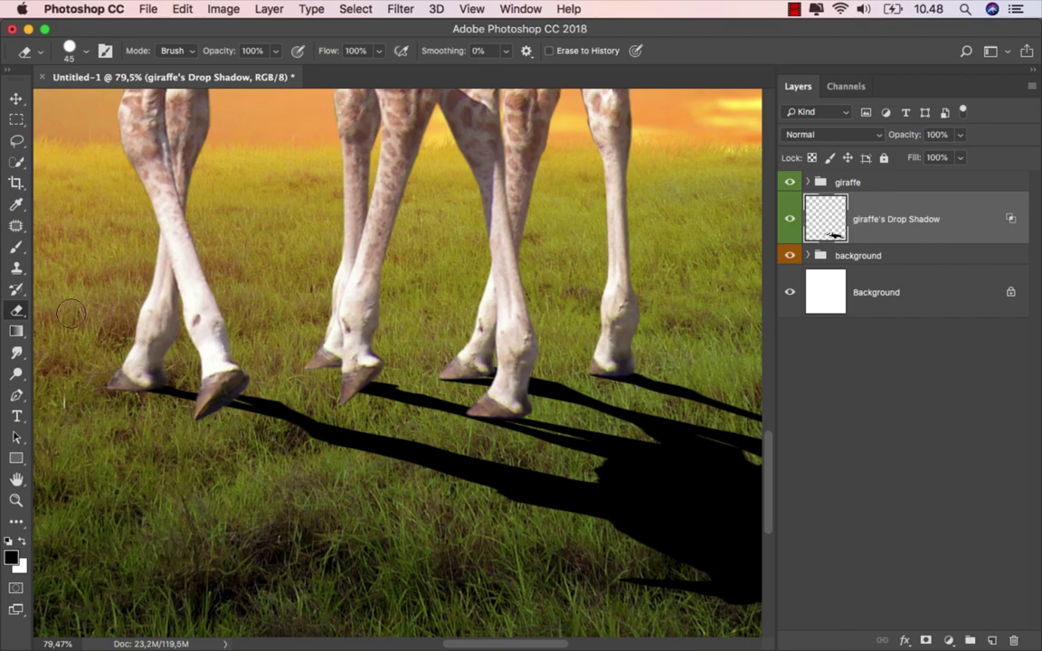
# Step: Set up a hard round Brush at 100% opacity and about 19 px
pyautogui.click(16, 247)
pyautogui.rightClick(173, 253)
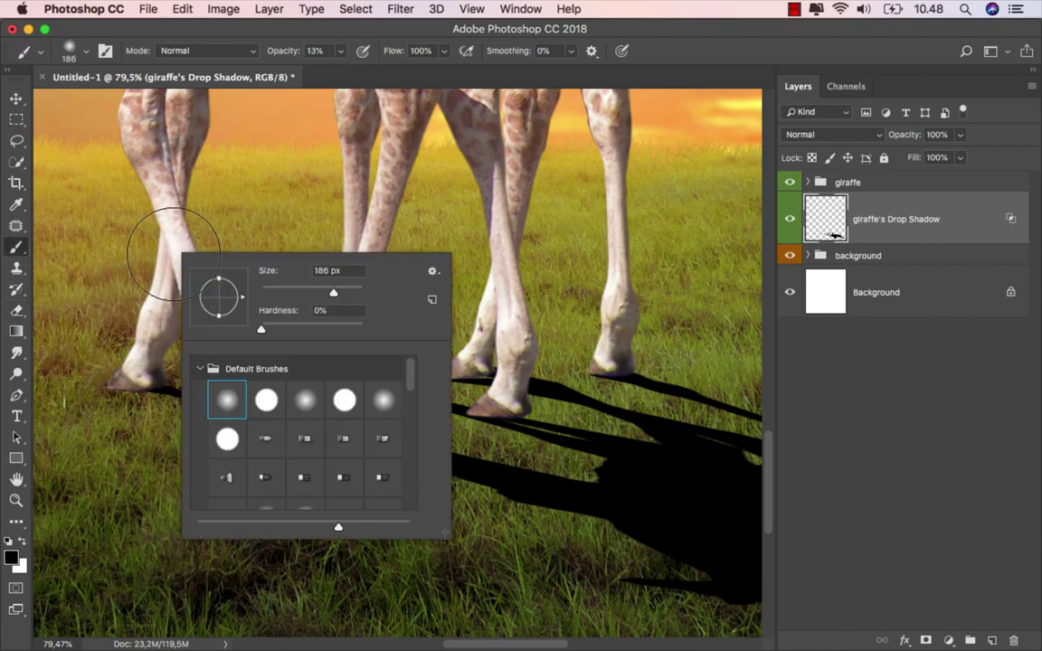
pyautogui.click(266, 399)
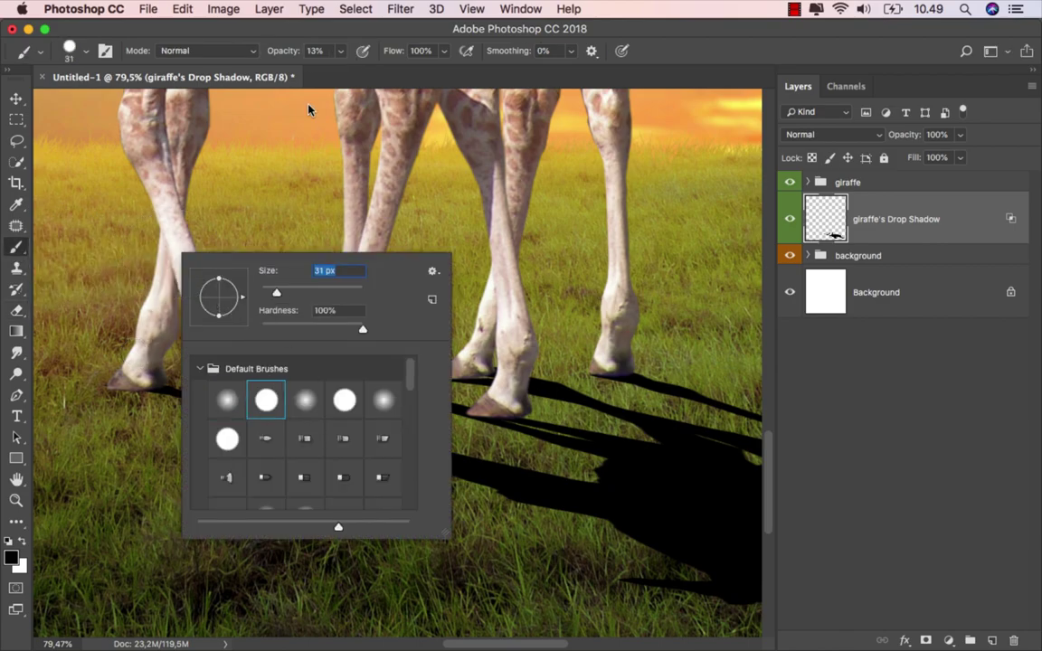
pyautogui.click(340, 52)
pyautogui.click(339, 51)
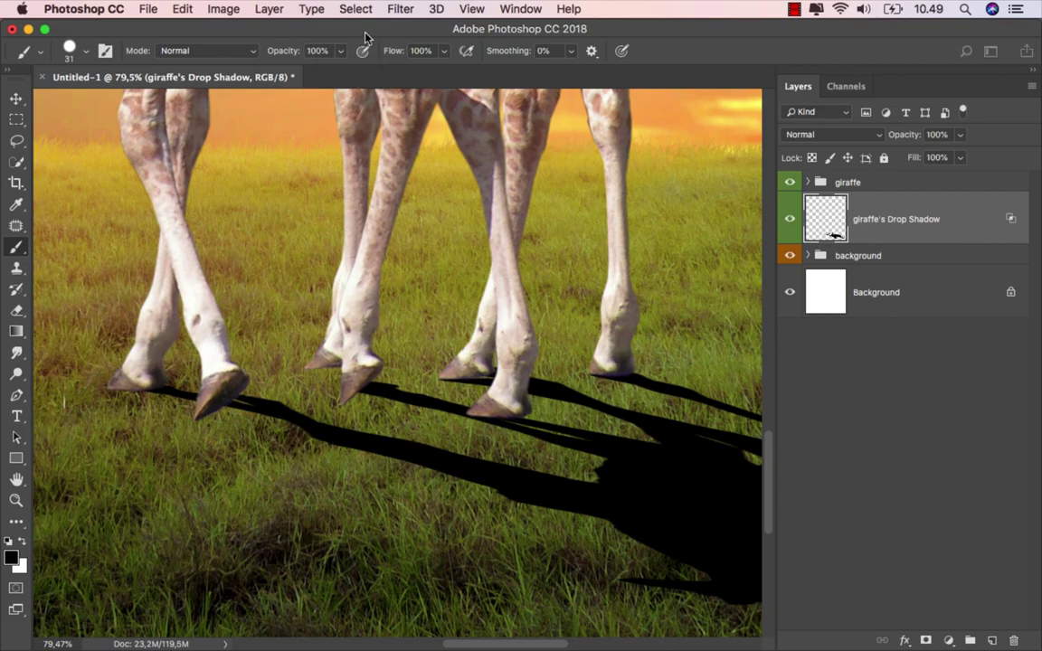
pyautogui.scroll(2, 137, 387)
pyautogui.moveTo(137, 387); pyautogui.dragTo(301, 431)
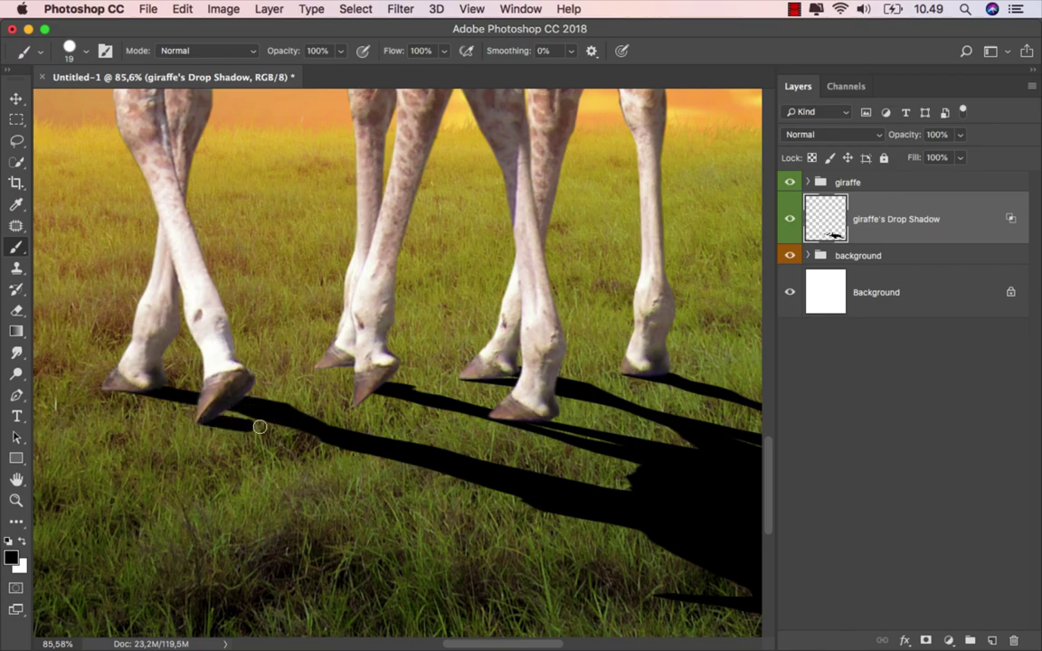
# Step: Paint solid black shadow under the front and middle hooves, widening and filling the shadow band
pyautogui.moveTo(206, 420); pyautogui.dragTo(345, 437)
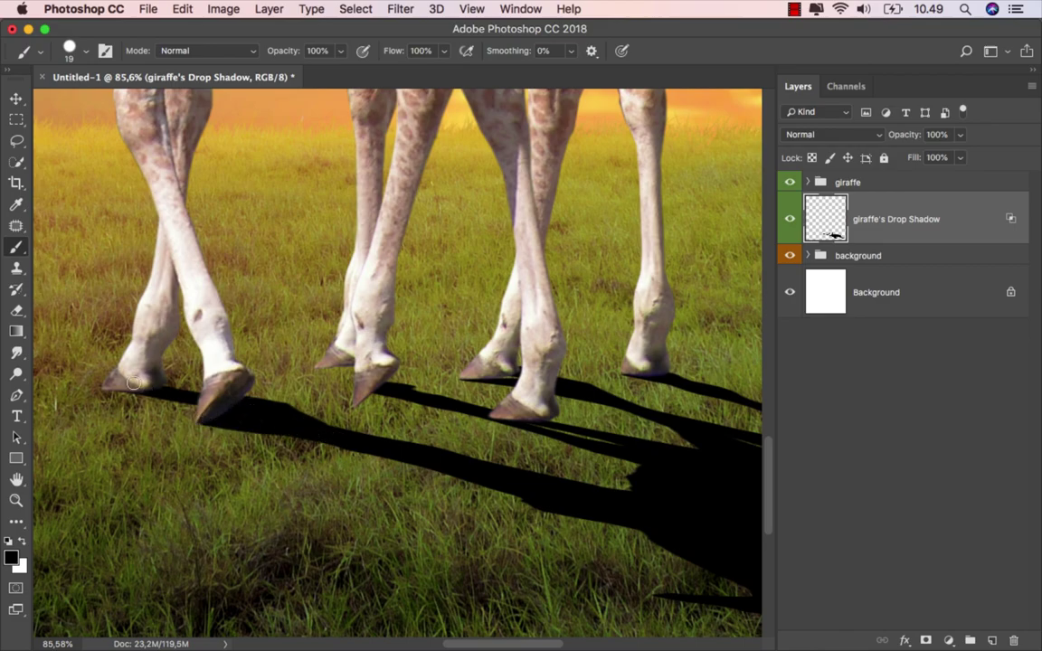
pyautogui.hscroll(5, 326, 384)
pyautogui.scroll(-2, 325, 384)
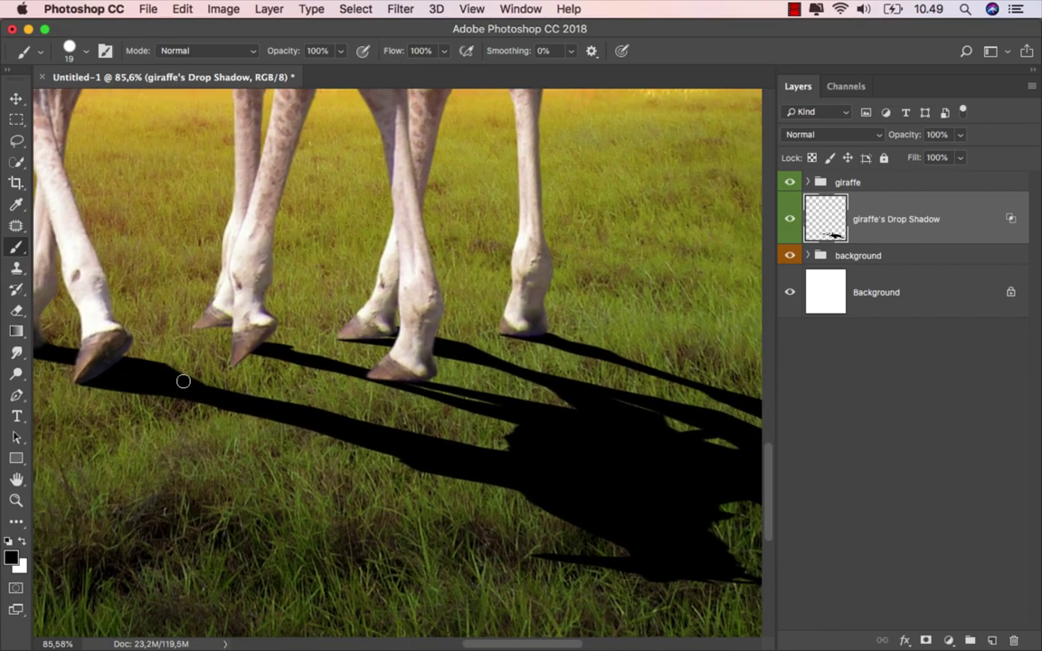
pyautogui.moveTo(144, 367); pyautogui.dragTo(567, 461)
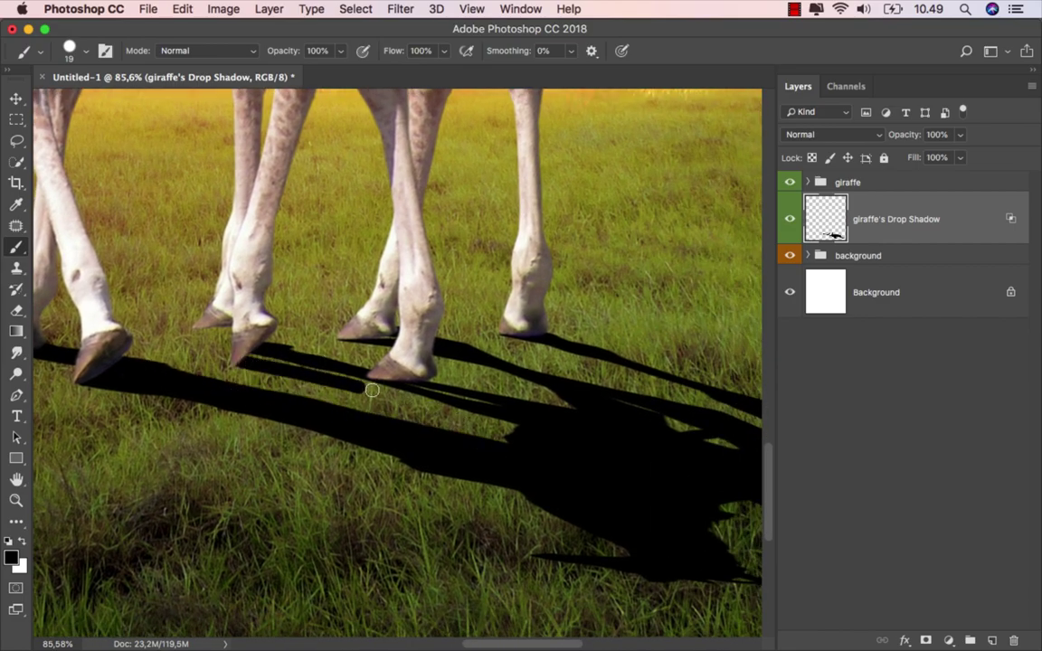
pyautogui.moveTo(238, 361); pyautogui.dragTo(559, 428)
pyautogui.moveTo(372, 383)
pyautogui.mouseDown()
pyautogui.moveTo(229, 351)
pyautogui.moveTo(194, 325)
pyautogui.moveTo(233, 325)
pyautogui.mouseUp()
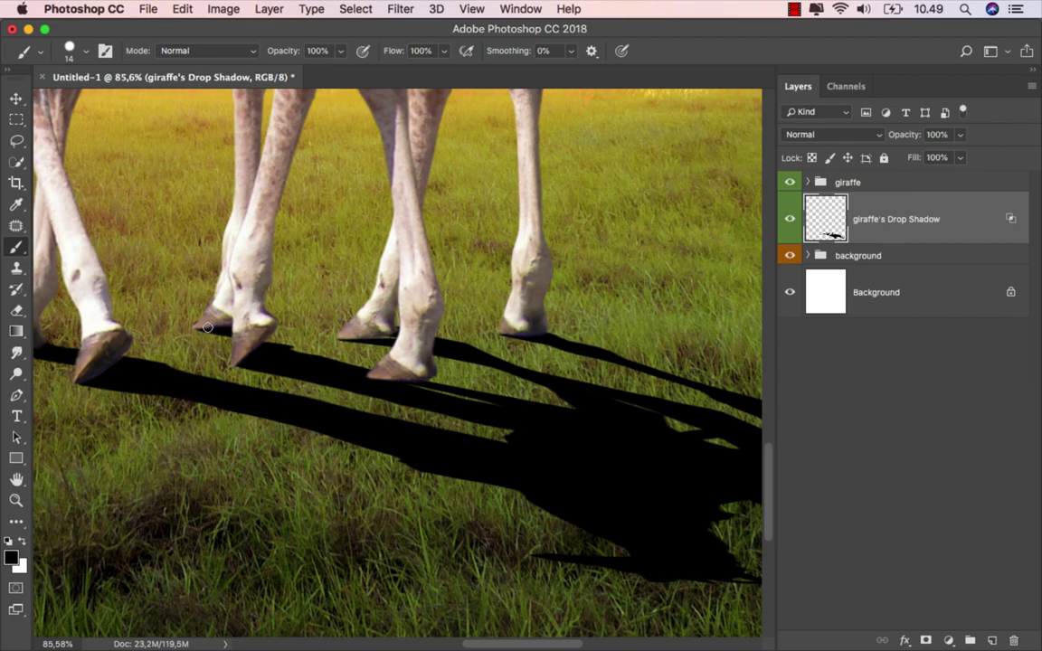
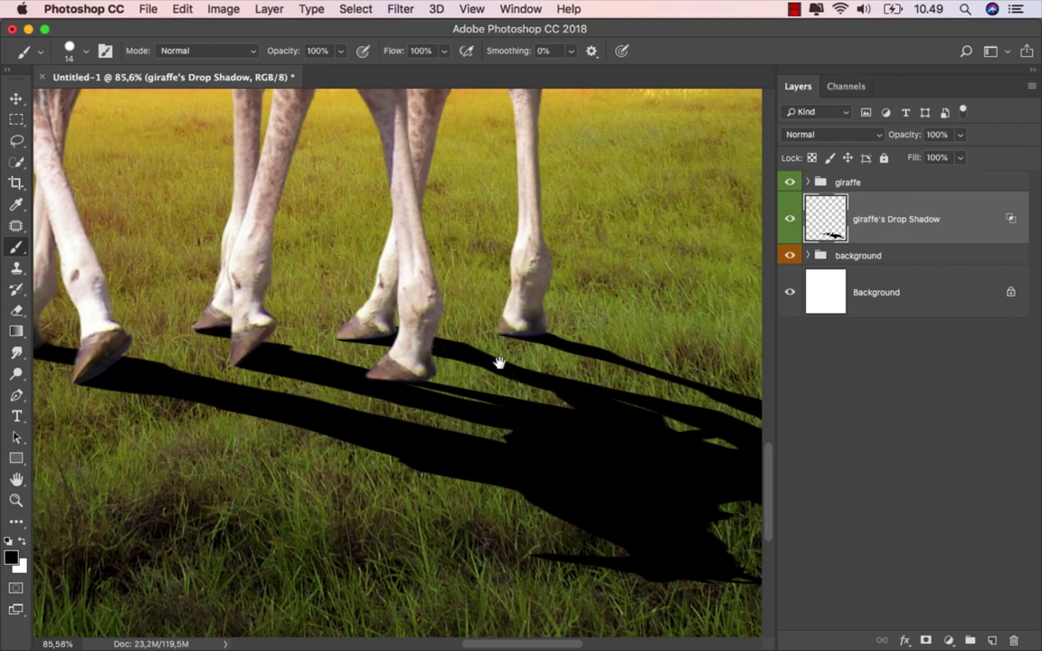
# Step: Brush over the thin hoof shadow to darken and thicken it
pyautogui.moveTo(498, 365); pyautogui.dragTo(348, 348)
pyautogui.moveTo(447, 349); pyautogui.dragTo(647, 413)
pyautogui.scroll(-3, 423, 385)
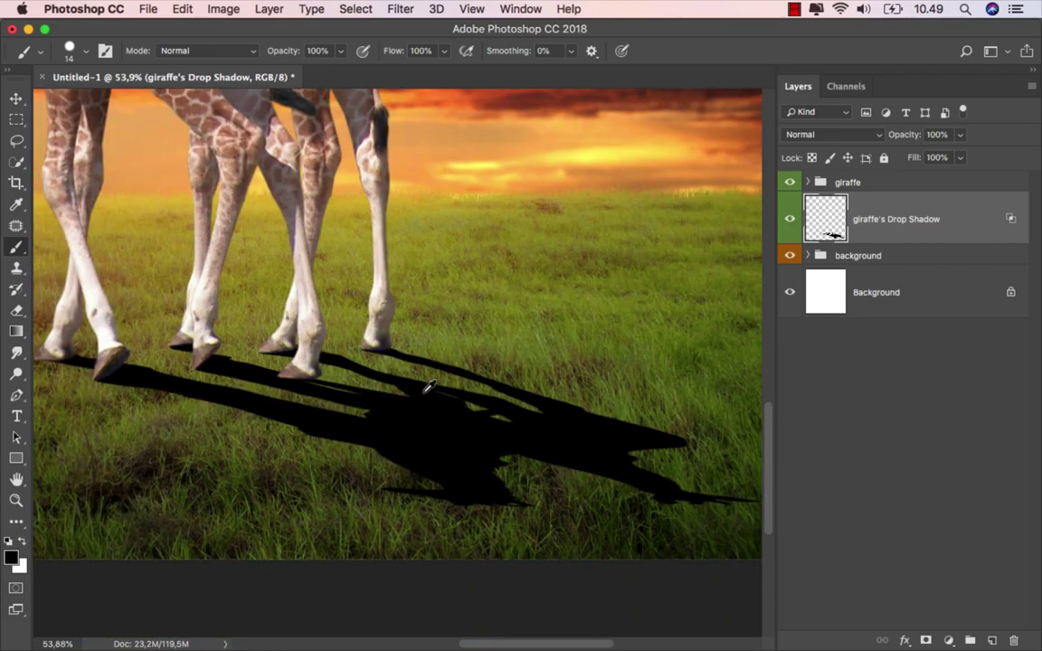
pyautogui.scroll(2, 398, 396)
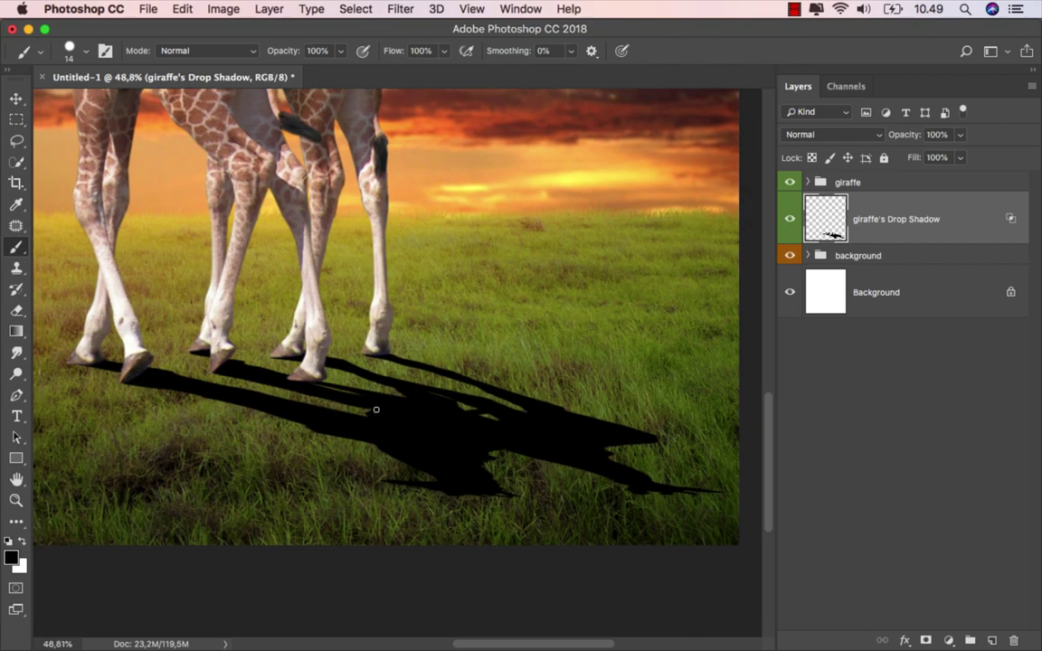
pyautogui.hscroll(-5, 362, 364)
pyautogui.scroll(2, 363, 364)
# Step: Apply a 2 px Gaussian Blur to the drop shadow layer
pyautogui.click(16, 98)
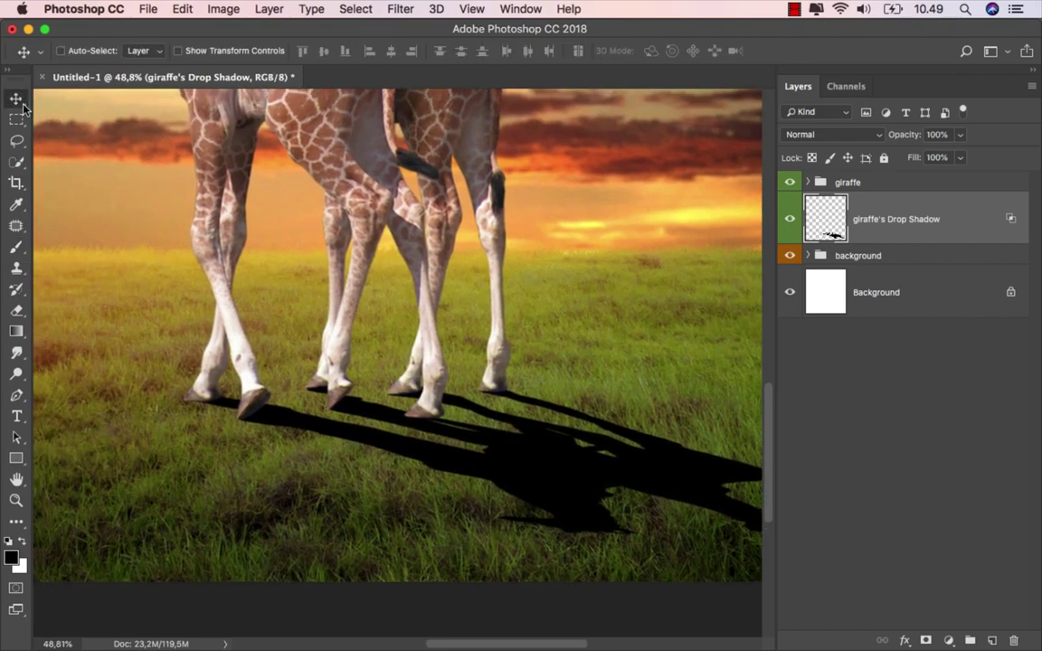
pyautogui.scroll(-1, 435, 366)
pyautogui.scroll(-1, 362, 349)
pyautogui.hscroll(3, 474, 373)
pyautogui.hscroll(3, 475, 374)
pyautogui.scroll(-1, 437, 367)
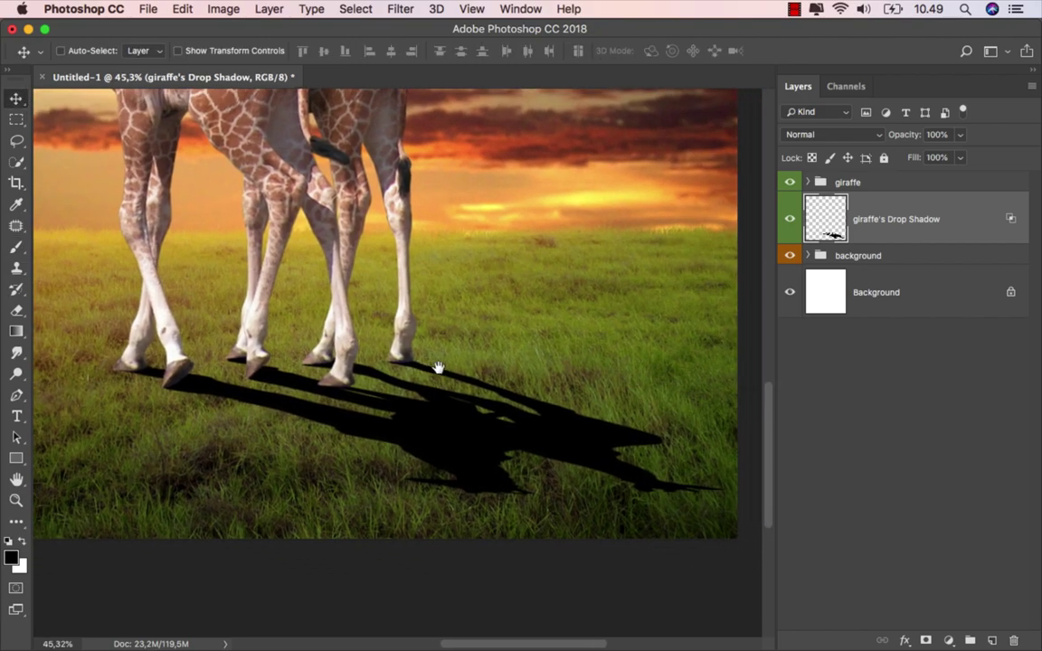
pyautogui.click(394, 8)
pyautogui.moveTo(493, 218)
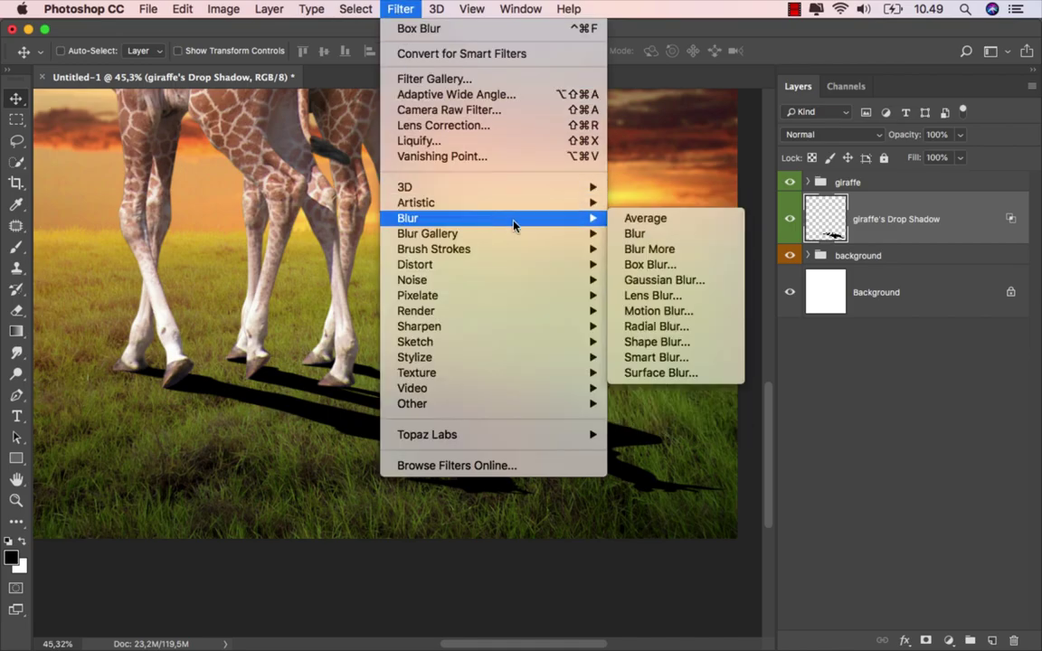
pyautogui.click(711, 288)
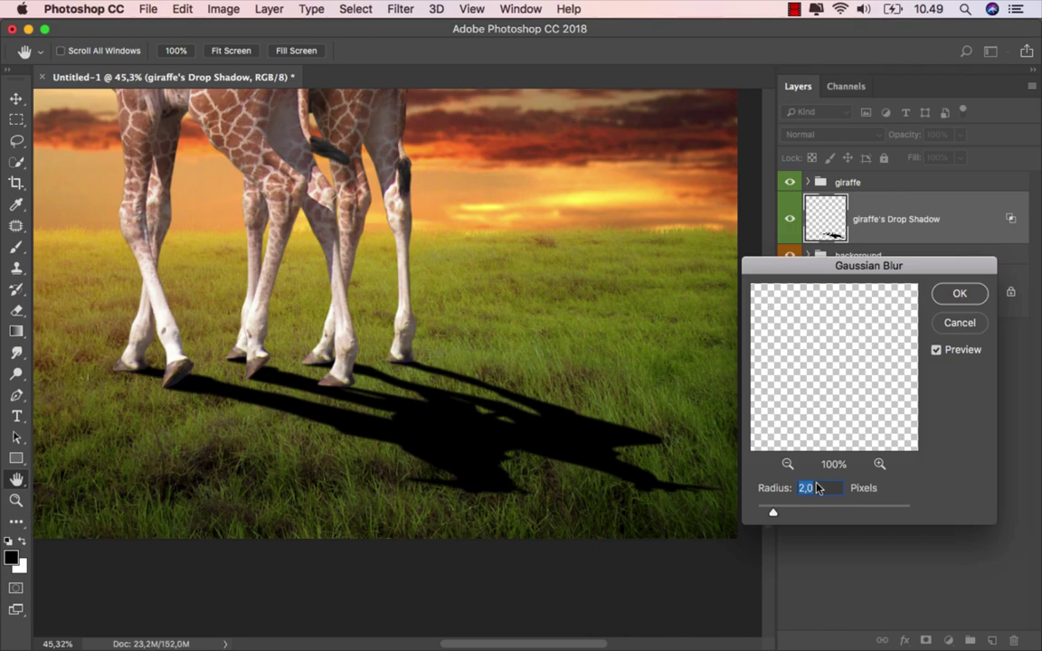
pyautogui.click(958, 296)
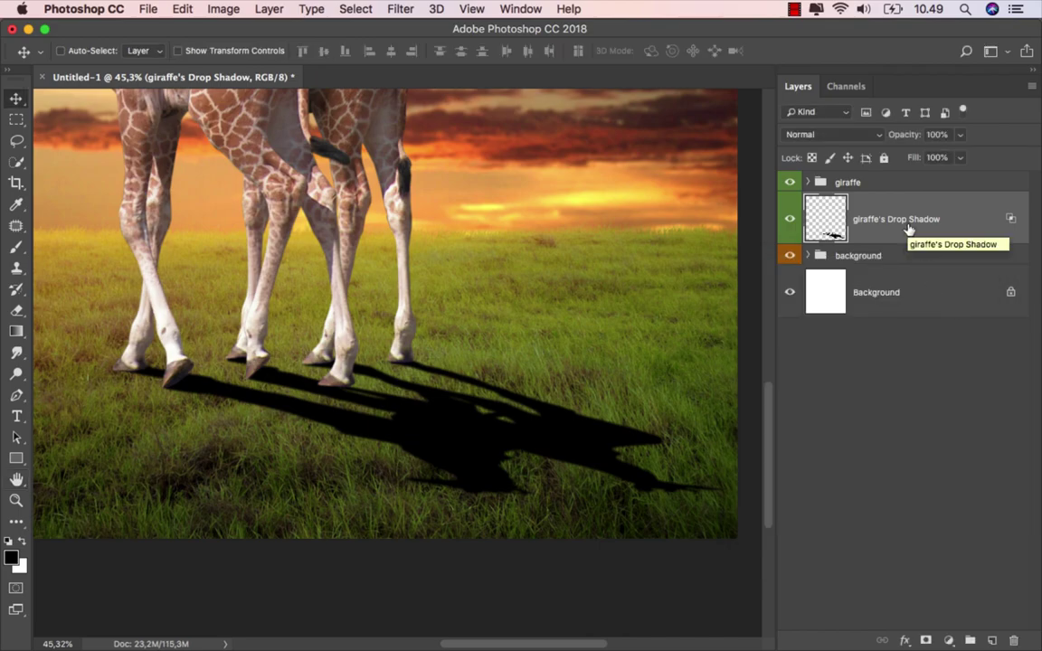
# Step: Lower the drop shadow layer's opacity to 60%
pyautogui.click(960, 135)
pyautogui.moveTo(929, 157); pyautogui.dragTo(924, 157)
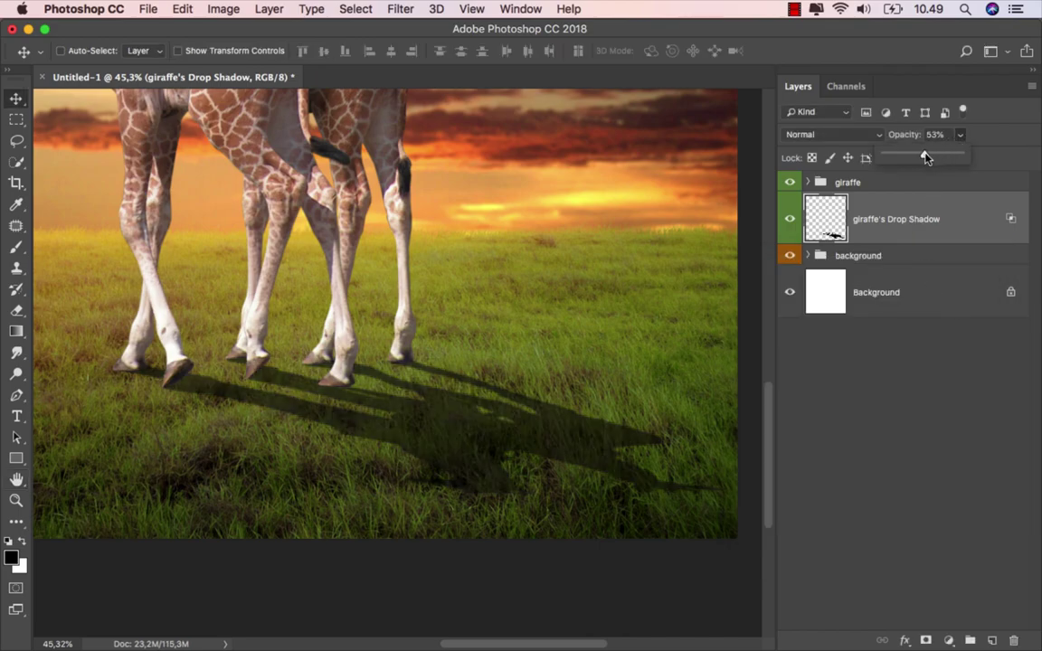
pyautogui.click(910, 213)
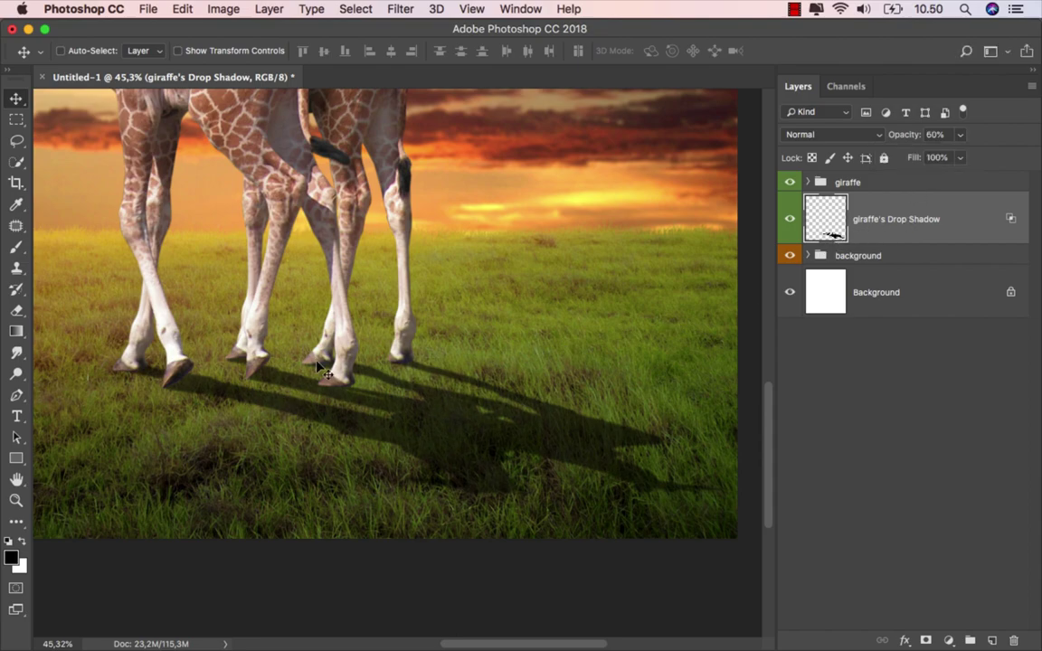
# Step: Switch to the Smudge Tool and load the Dune Grass brush preset
pyautogui.click(18, 353)
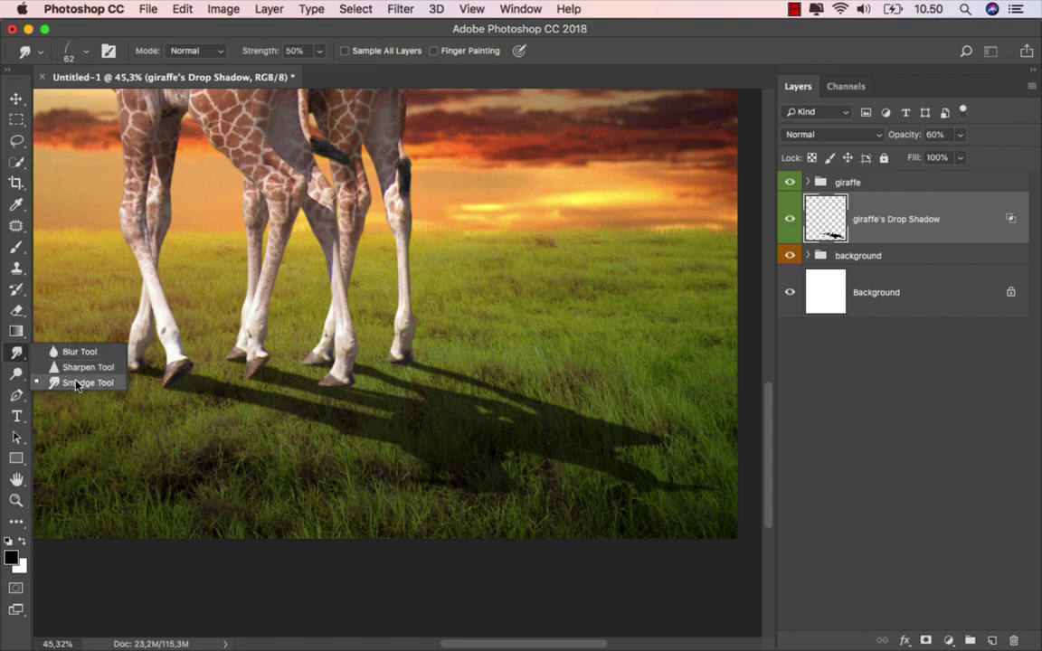
pyautogui.click(84, 383)
pyautogui.rightClick(278, 371)
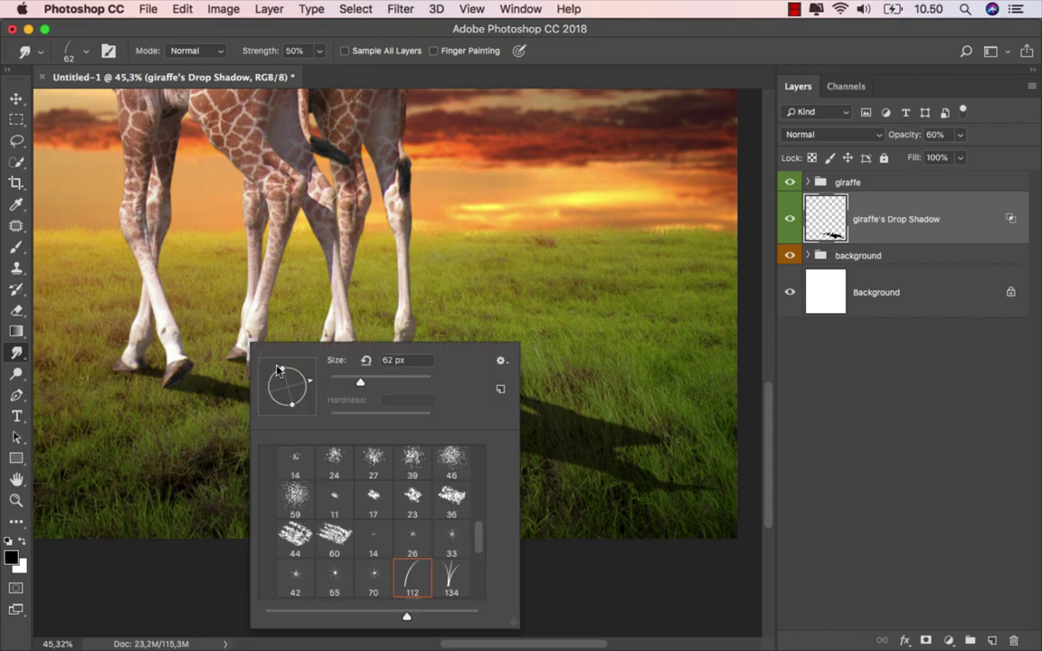
pyautogui.scroll(-2, 480, 532)
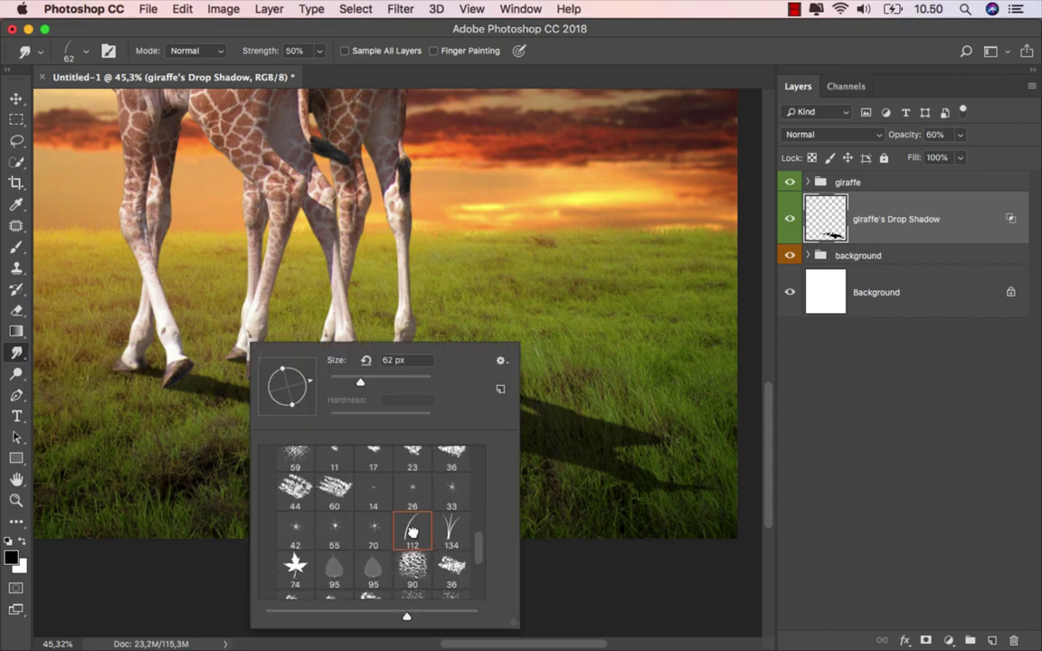
pyautogui.click(411, 532)
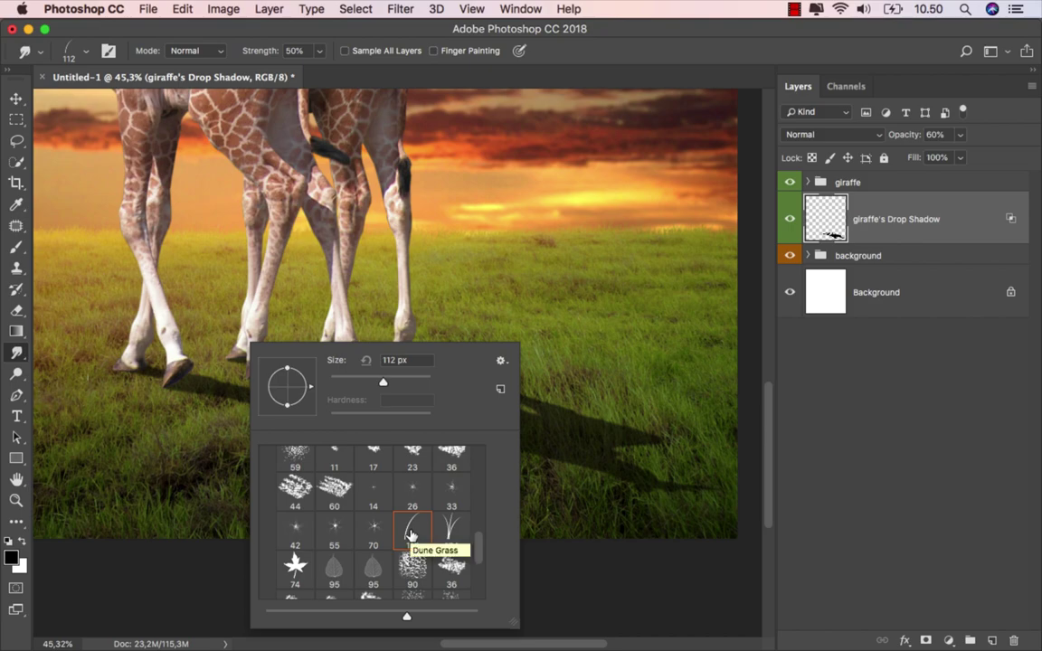
pyautogui.click(482, 61)
# Step: Keep smudge strength at 50% and resize the brush to 49 px
pyautogui.click(296, 51)
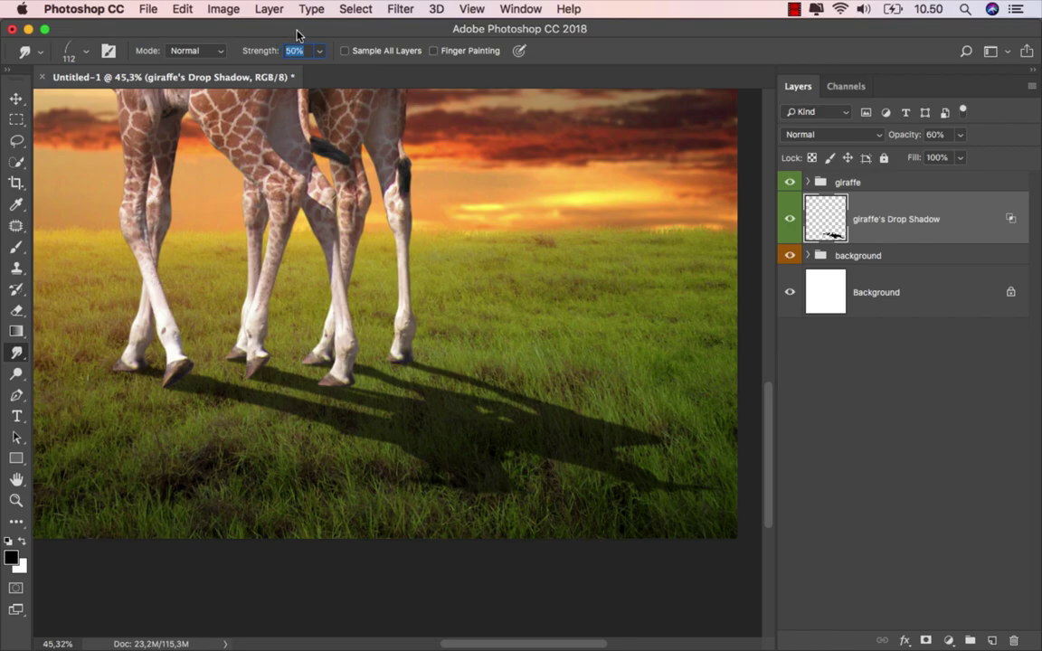
pyautogui.scroll(1, 231, 371)
pyautogui.scroll(4, 233, 374)
pyautogui.moveTo(235, 372)
pyautogui.mouseDown()
pyautogui.moveTo(94, 371)
pyautogui.moveTo(145, 370)
pyautogui.mouseUp()
pyautogui.scroll(2, 94, 371)
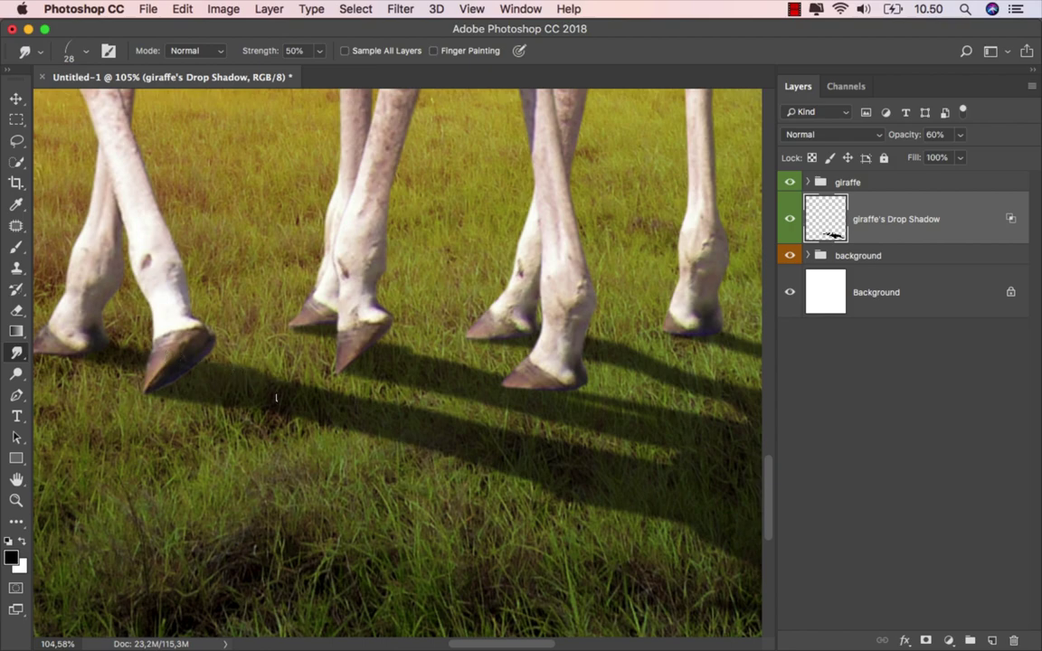
pyautogui.scroll(1, 276, 398)
pyautogui.moveTo(276, 398); pyautogui.dragTo(289, 418)
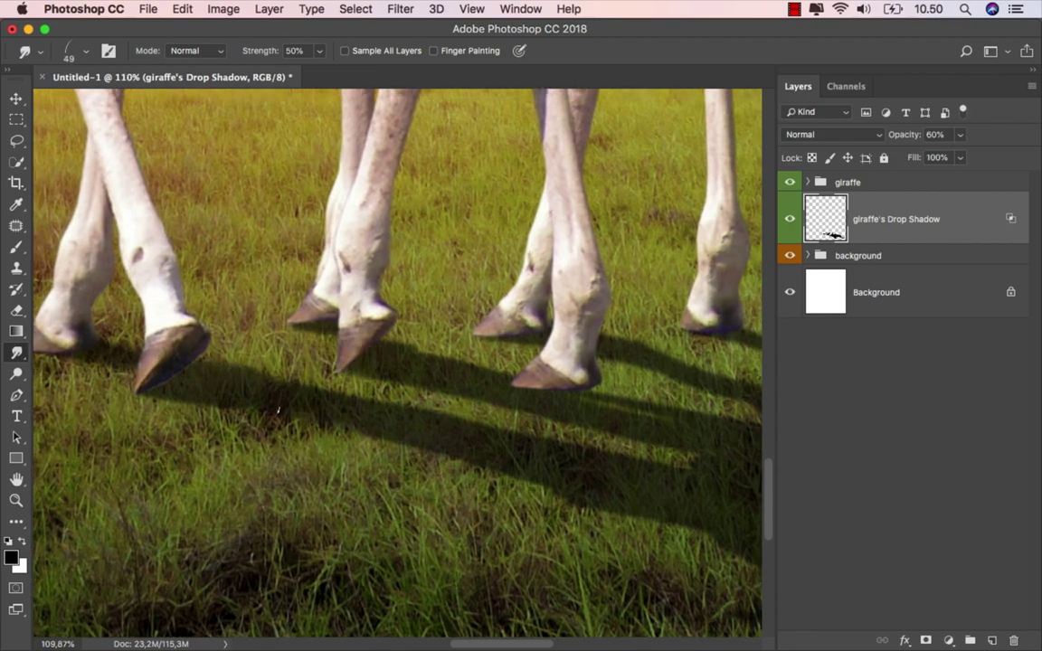
# Step: Pan to the far tip of the shadow and recheck the brush presets
pyautogui.moveTo(432, 441); pyautogui.dragTo(267, 413)
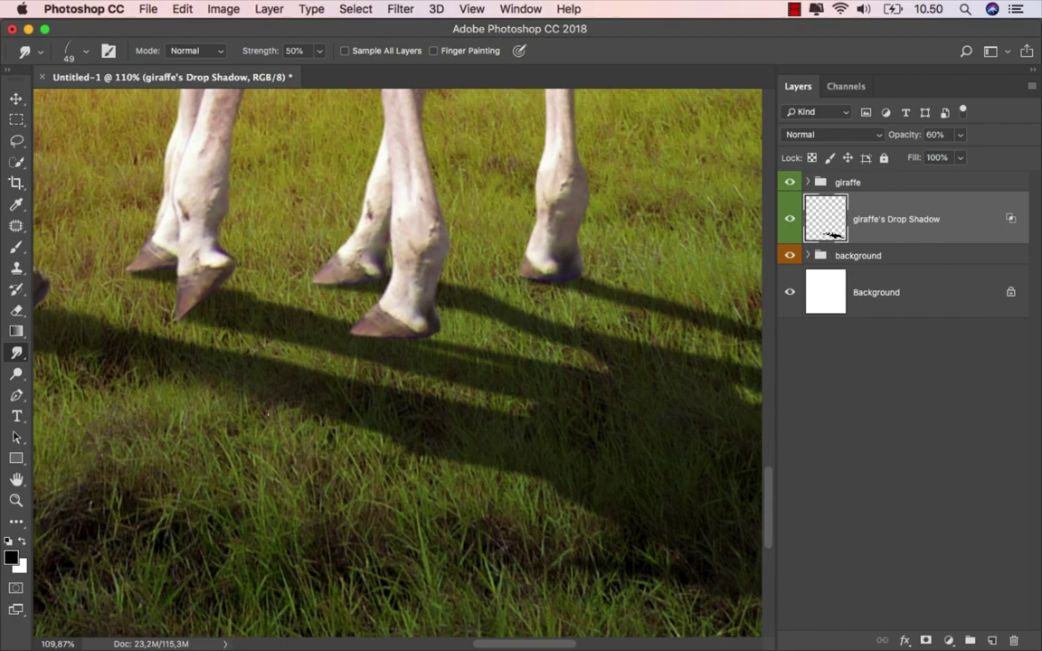
pyautogui.moveTo(562, 488); pyautogui.dragTo(394, 424)
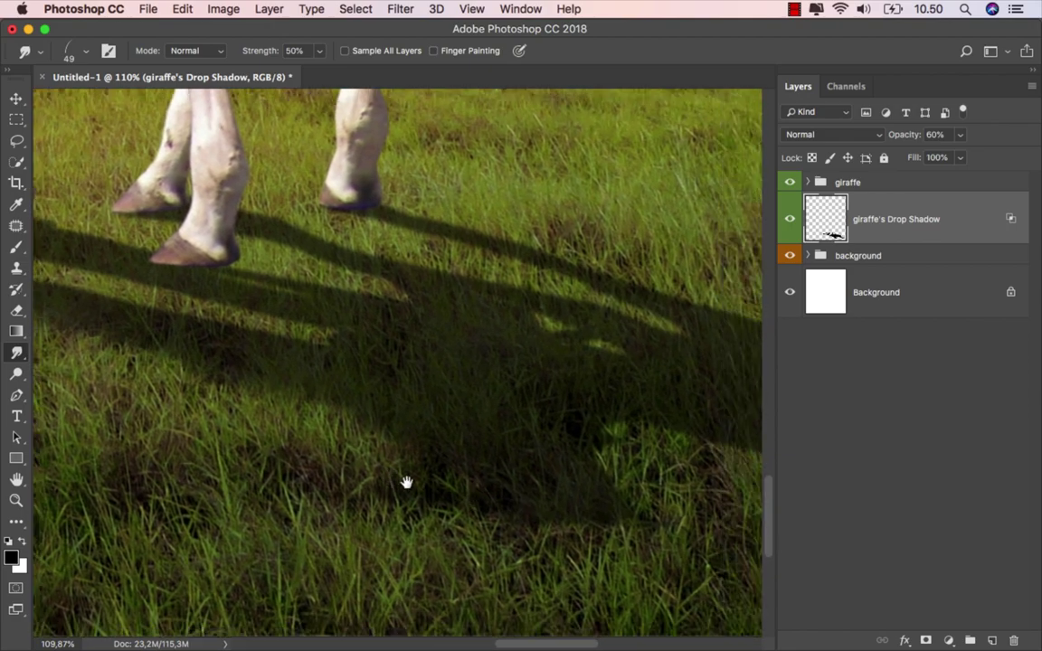
pyautogui.scroll(-1, 404, 481)
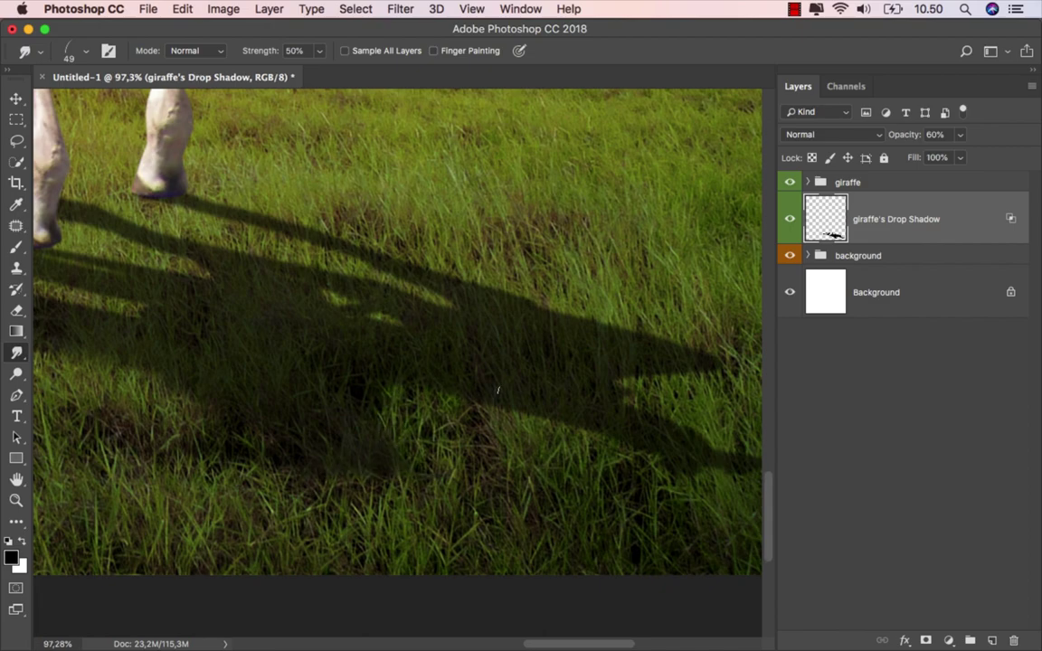
pyautogui.moveTo(517, 445); pyautogui.dragTo(441, 431)
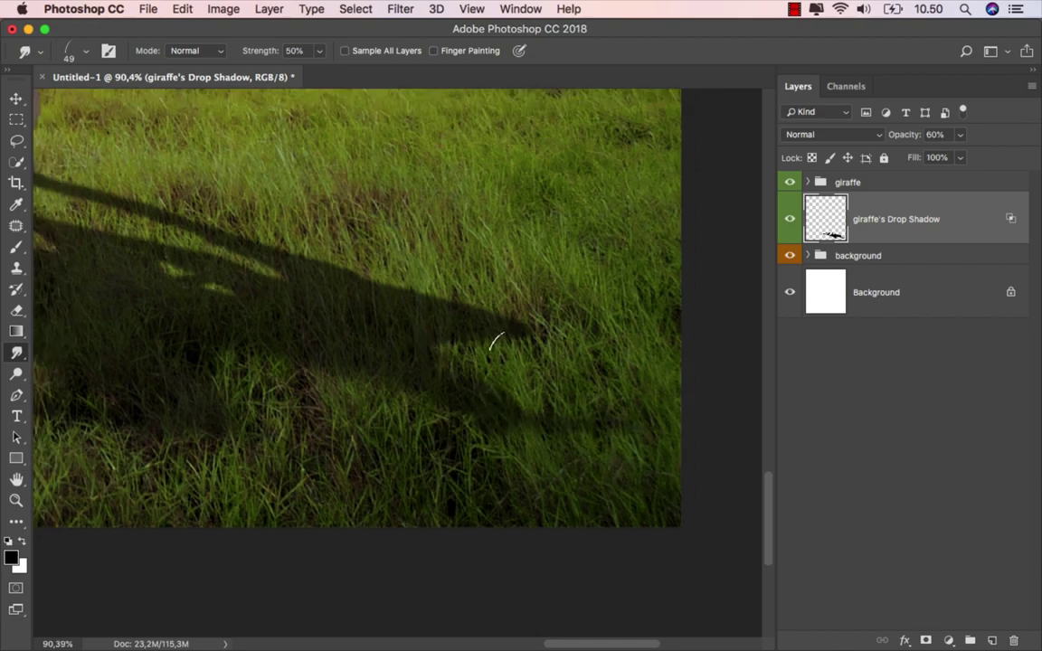
pyautogui.rightClick(581, 353)
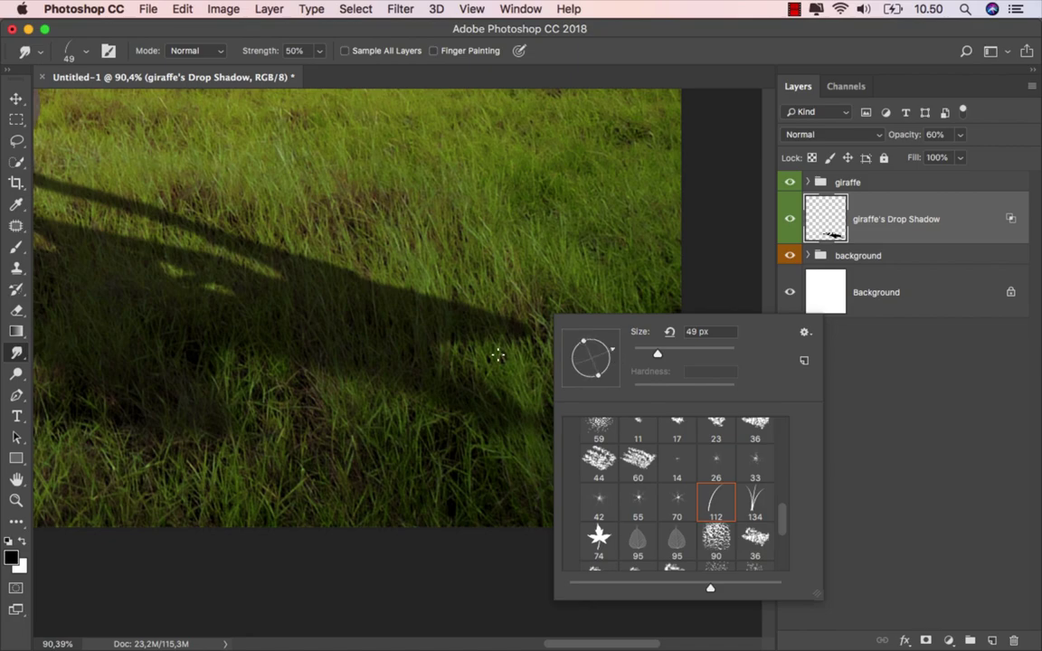
pyautogui.click(466, 345)
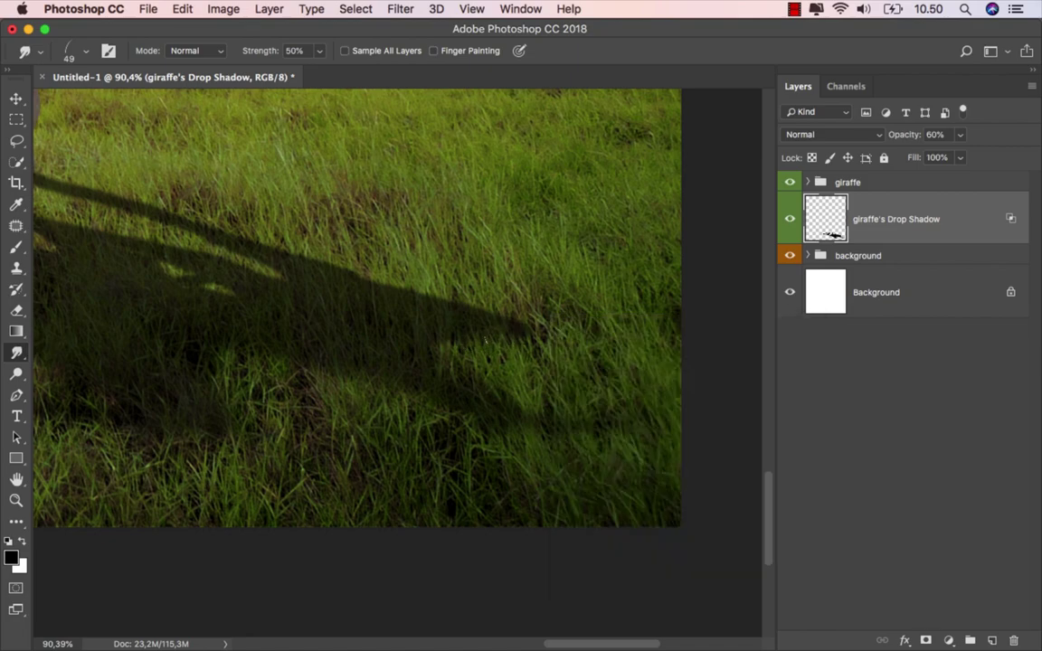
# Step: Smudge the shadow edges near the hooves into grass strands
pyautogui.moveTo(458, 329); pyautogui.dragTo(575, 359)
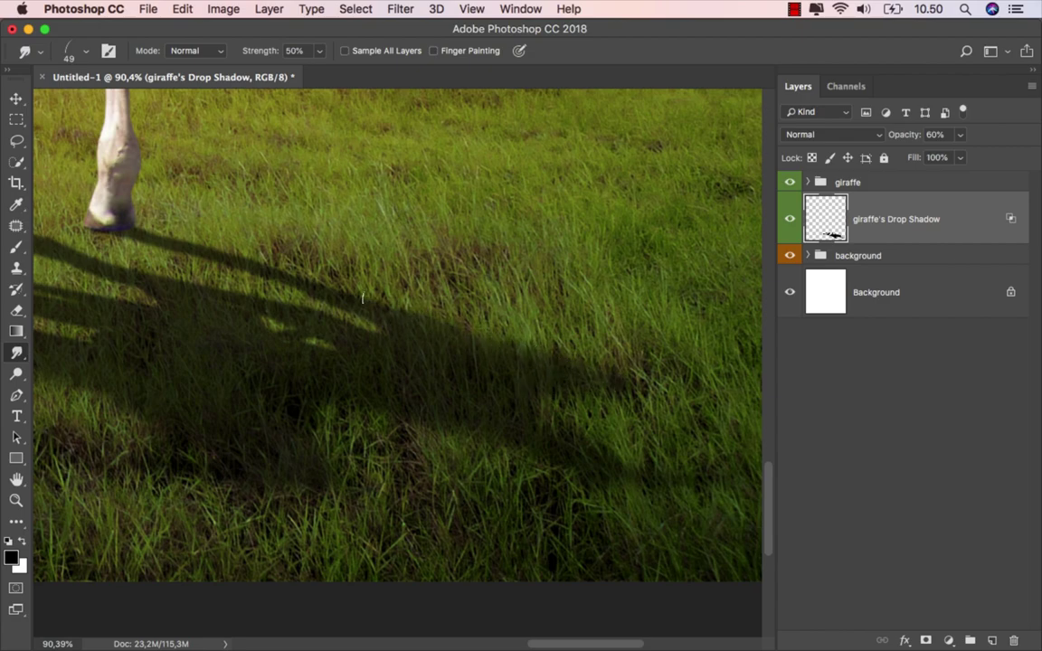
pyautogui.moveTo(362, 298); pyautogui.dragTo(274, 278)
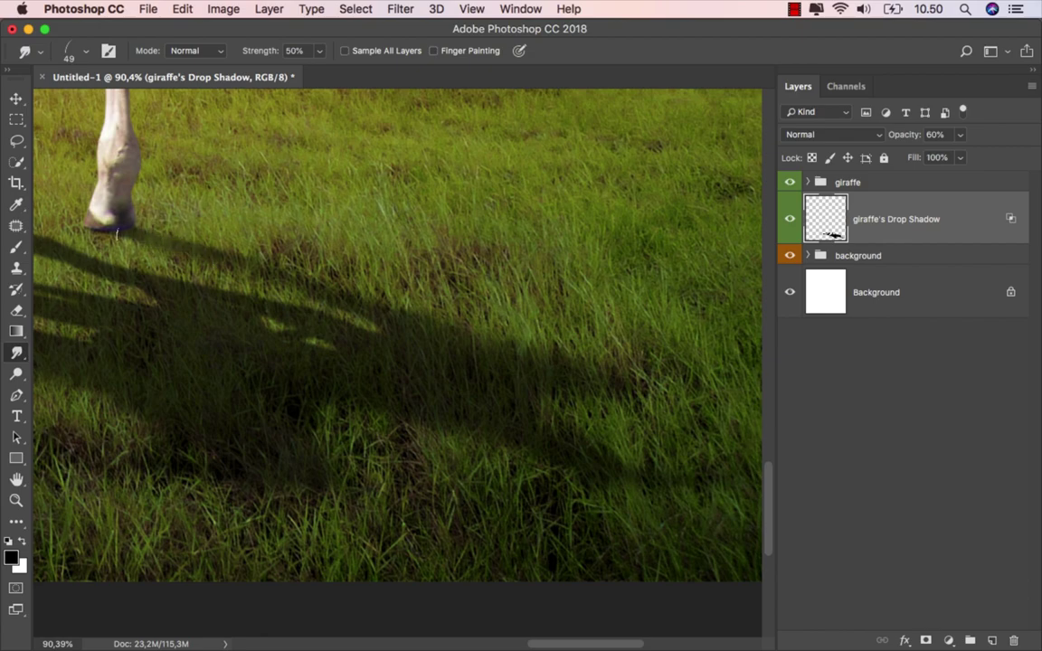
pyautogui.moveTo(110, 215); pyautogui.dragTo(82, 209)
pyautogui.moveTo(284, 347); pyautogui.dragTo(469, 393)
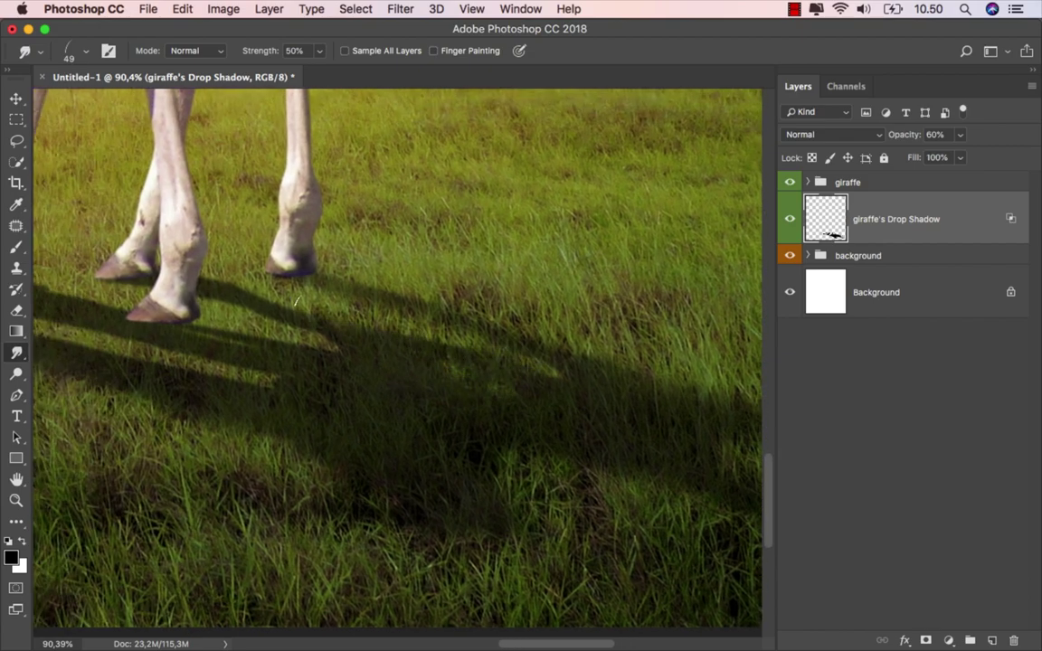
pyautogui.moveTo(294, 302); pyautogui.dragTo(226, 291)
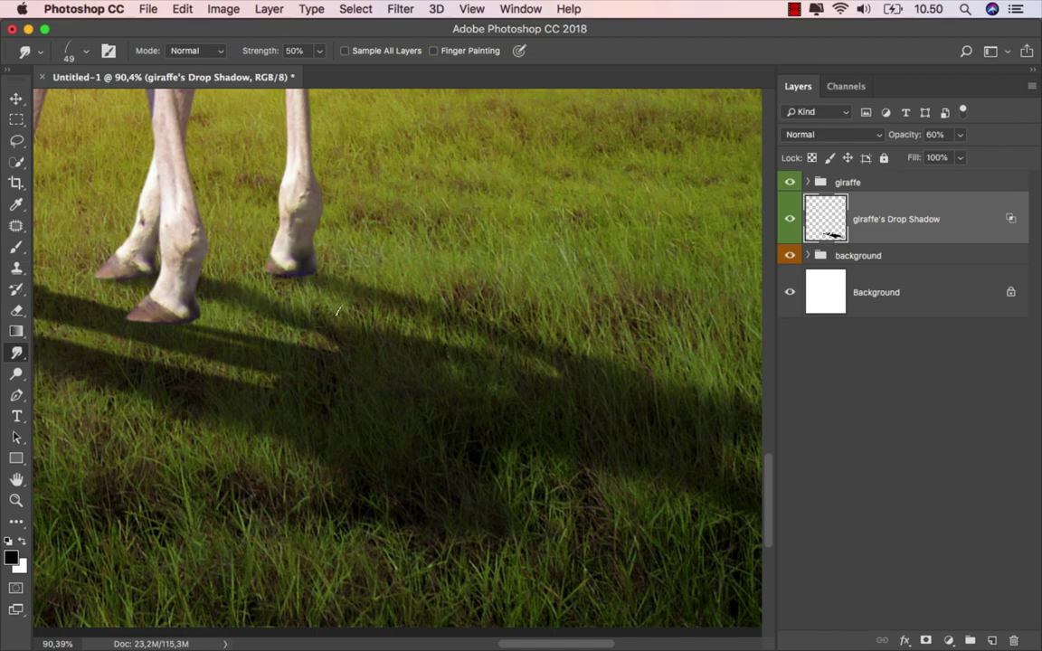
# Step: Scroll around the full scene to check the smudged shadow
pyautogui.hscroll(-3, 298, 353)
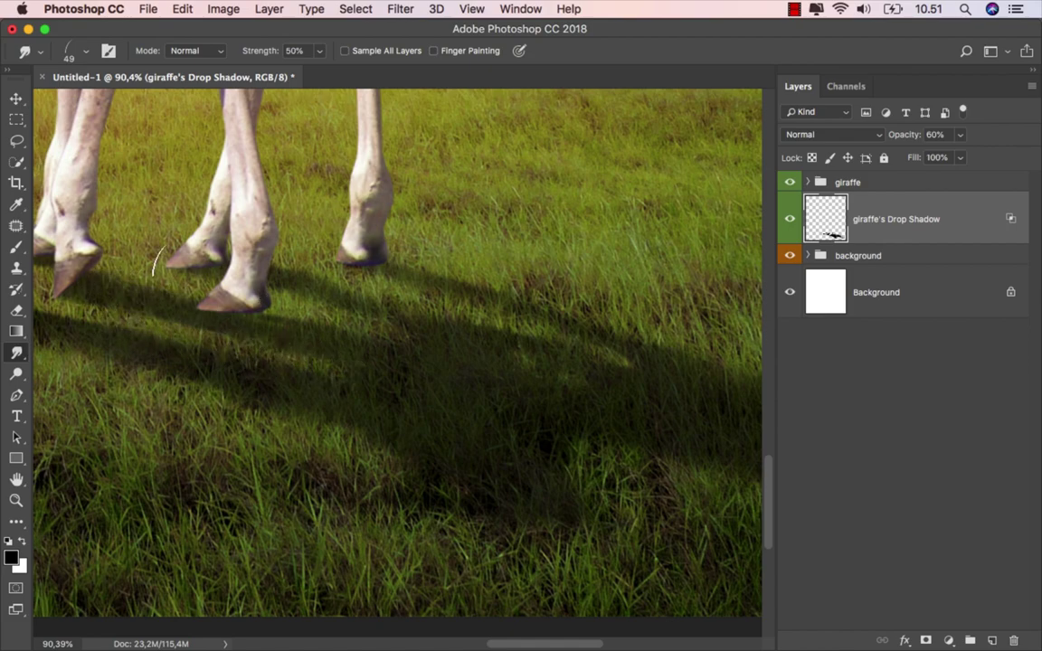
pyautogui.hscroll(-5, 266, 321)
pyautogui.hscroll(-2, 226, 307)
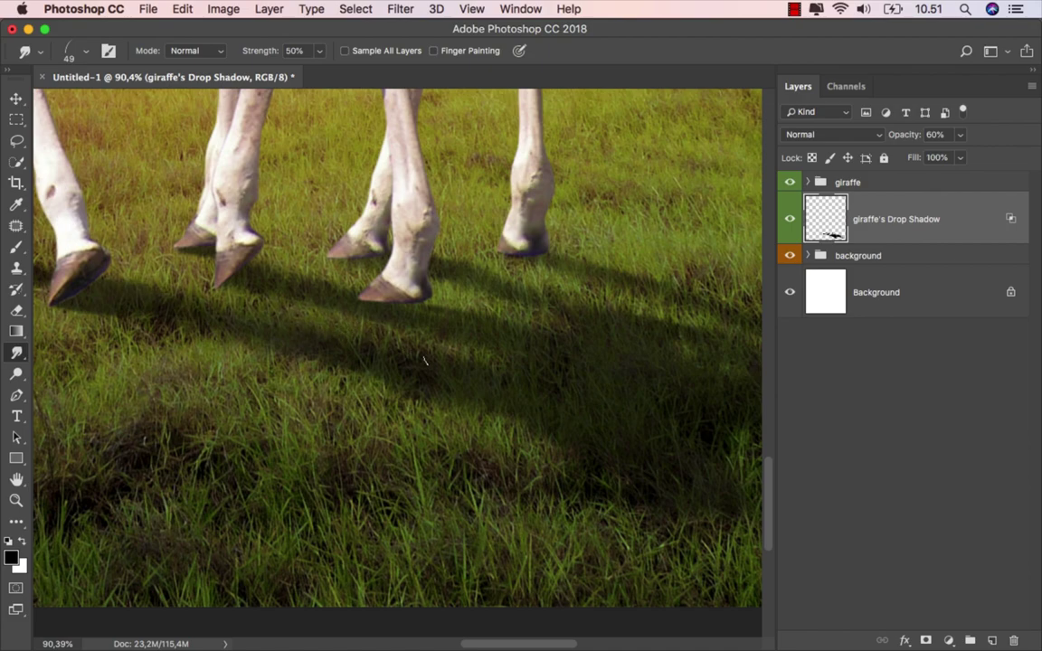
pyautogui.scroll(-2, 424, 360)
pyautogui.scroll(-5, 399, 367)
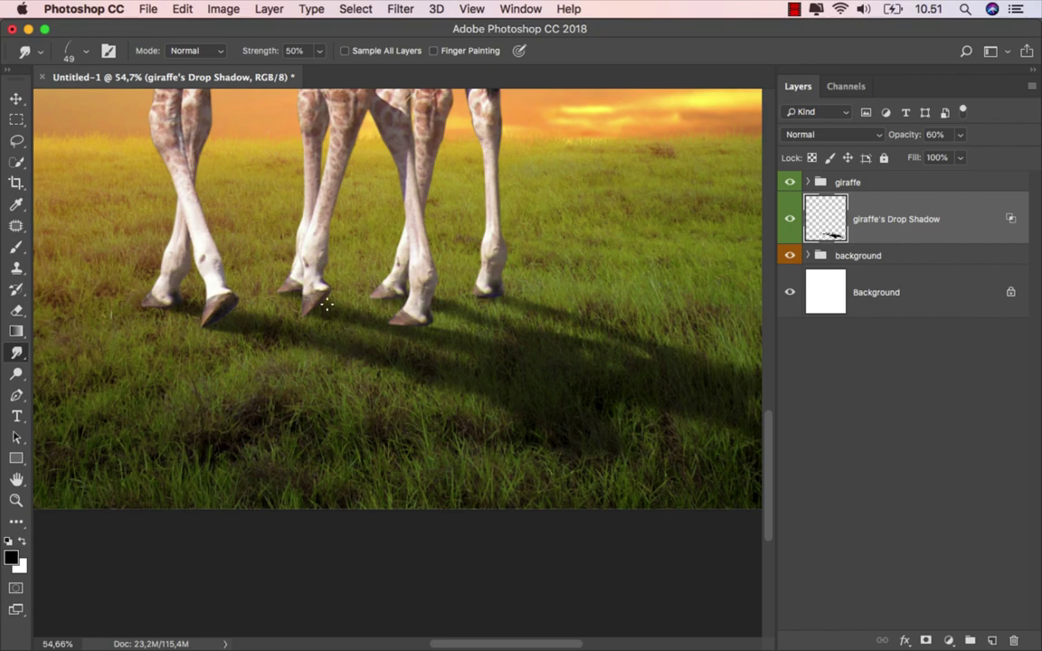
pyautogui.hscroll(4, 458, 336)
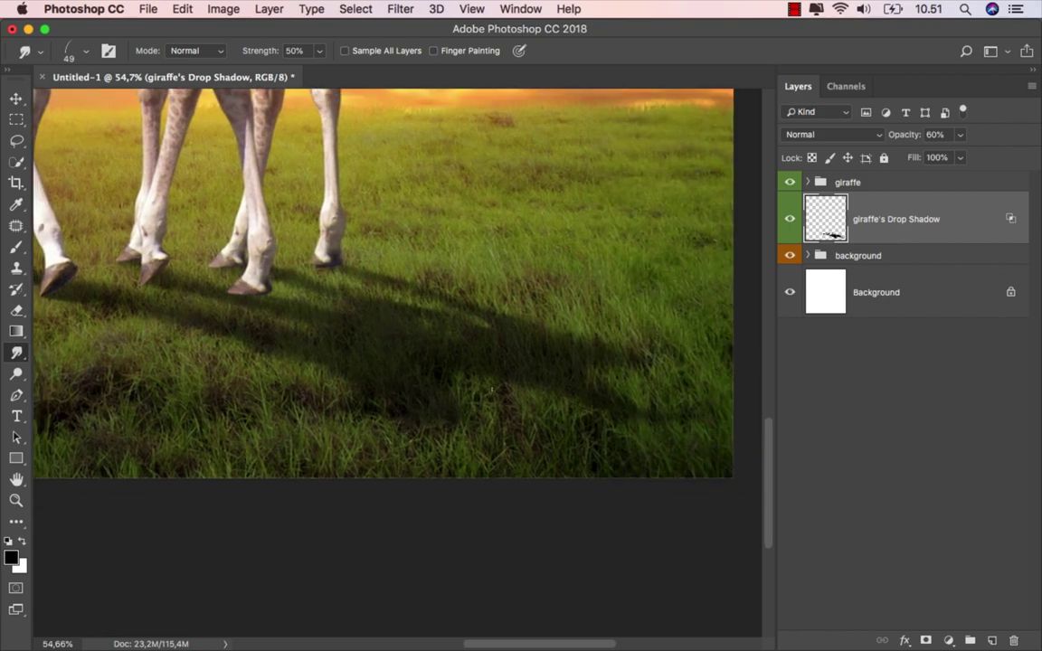
pyautogui.hscroll(2, 559, 404)
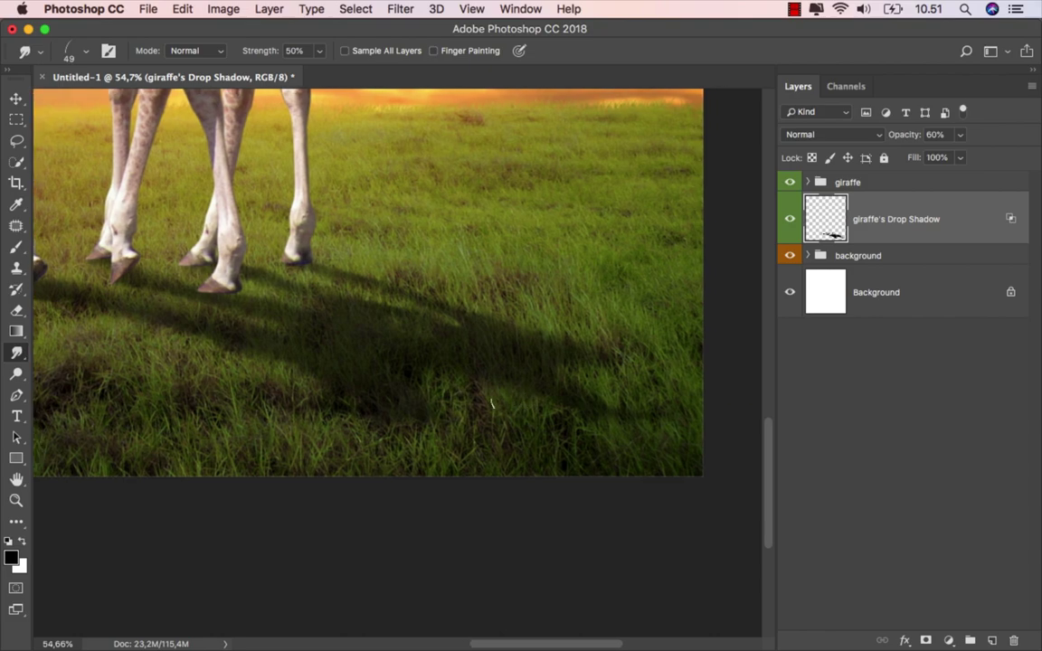
pyautogui.scroll(-3, 608, 407)
pyautogui.scroll(-1, 543, 393)
pyautogui.scroll(-1, 521, 391)
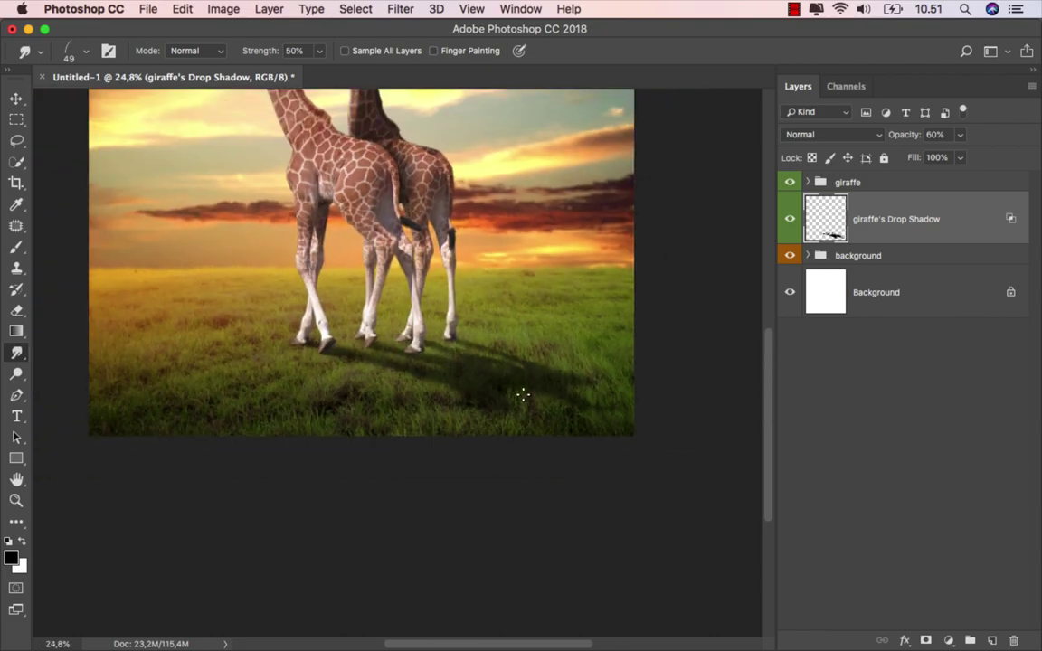
pyautogui.scroll(1, 524, 399)
pyautogui.scroll(1, 523, 399)
pyautogui.scroll(1, 525, 402)
pyautogui.scroll(1, 530, 423)
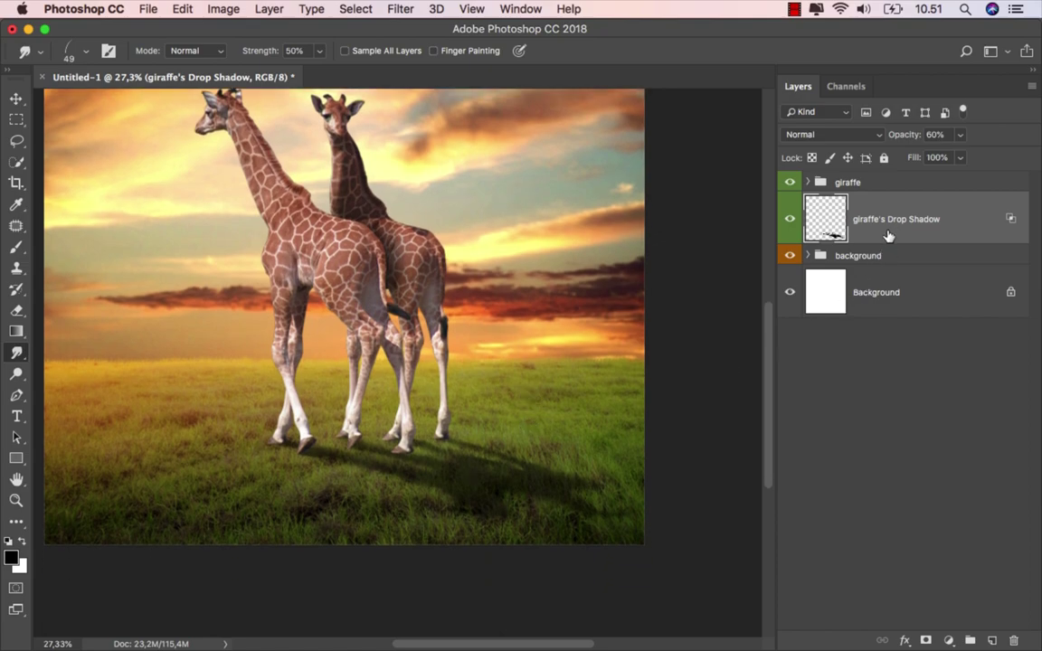
# Step: Mask the drop shadow and fade its far end with a gradient from the bottom right
pyautogui.click(926, 640)
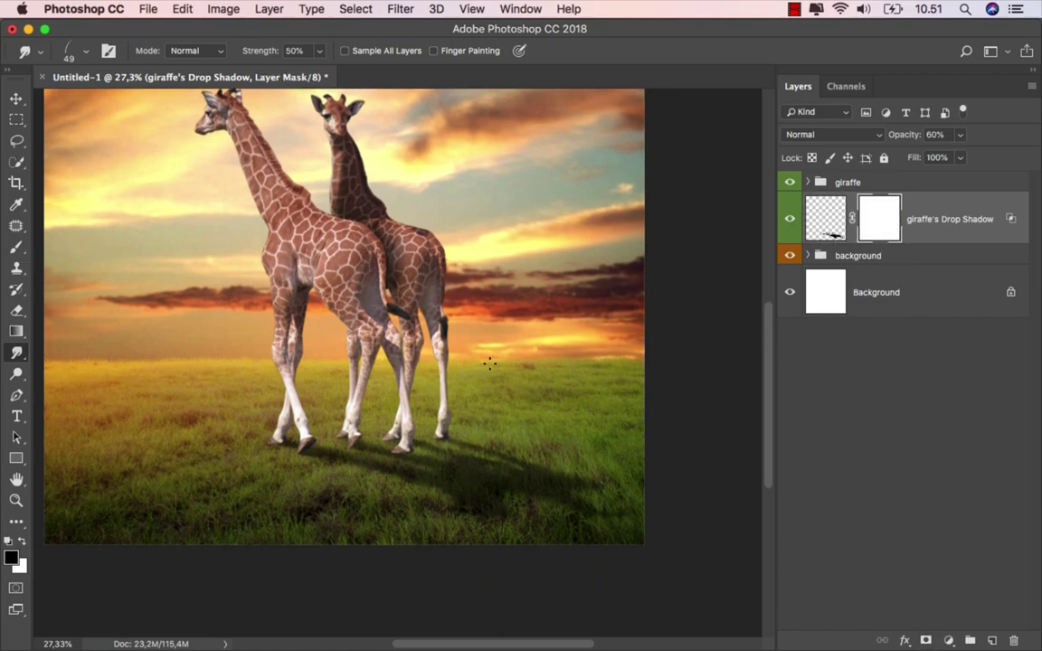
pyautogui.click(16, 331)
pyautogui.click(91, 329)
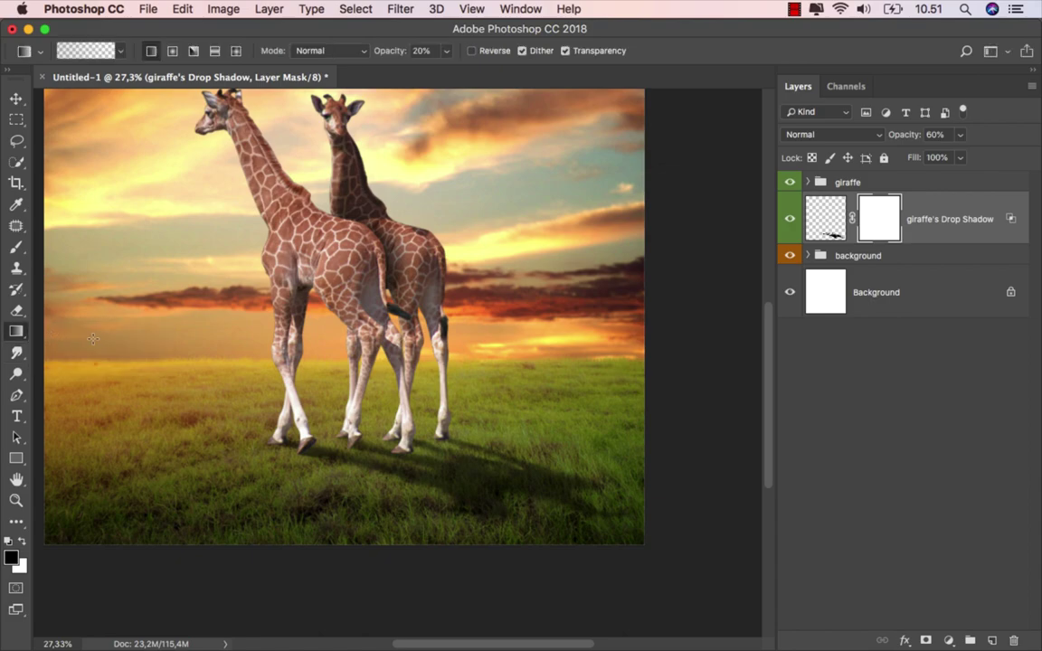
pyautogui.scroll(1, 547, 531)
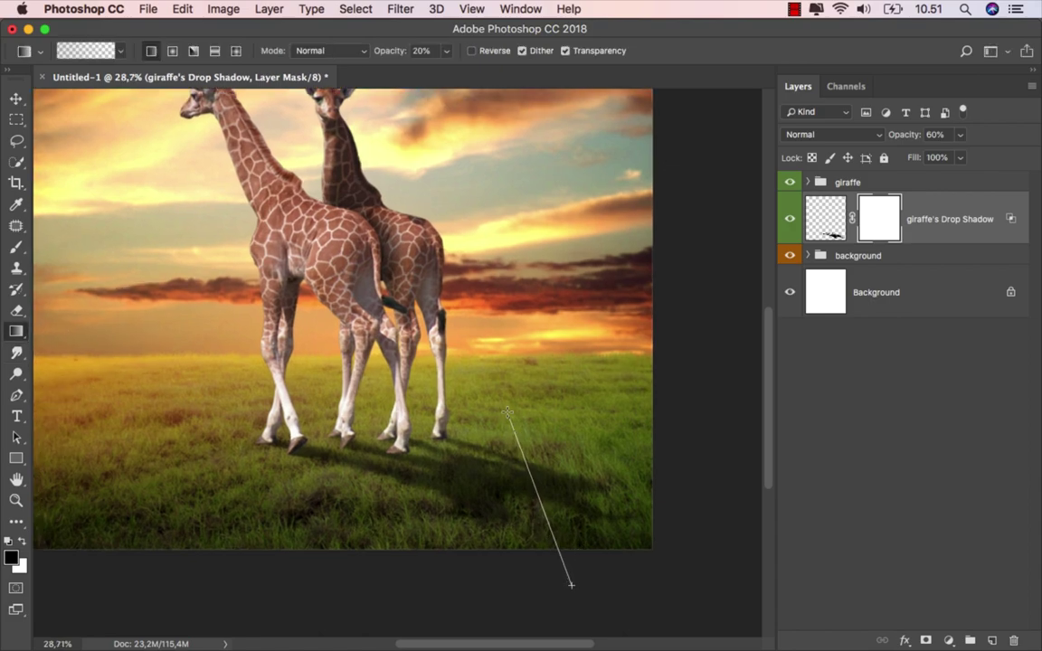
pyautogui.moveTo(517, 532); pyautogui.dragTo(456, 371)
pyautogui.moveTo(553, 611); pyautogui.dragTo(496, 418)
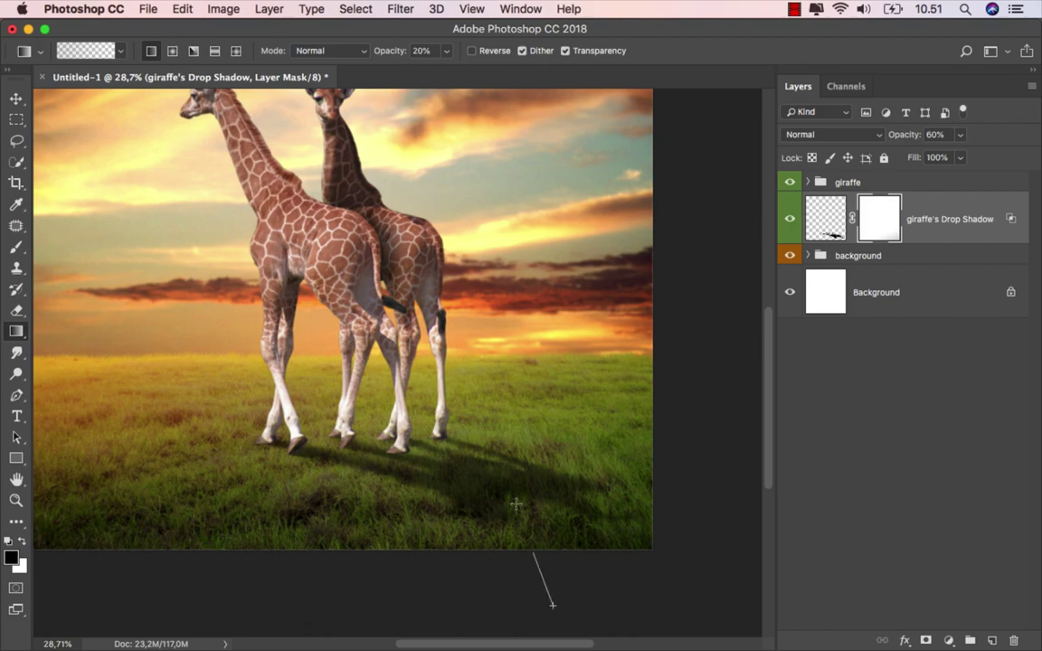
pyautogui.moveTo(571, 559); pyautogui.dragTo(503, 384)
pyautogui.scroll(1, 559, 507)
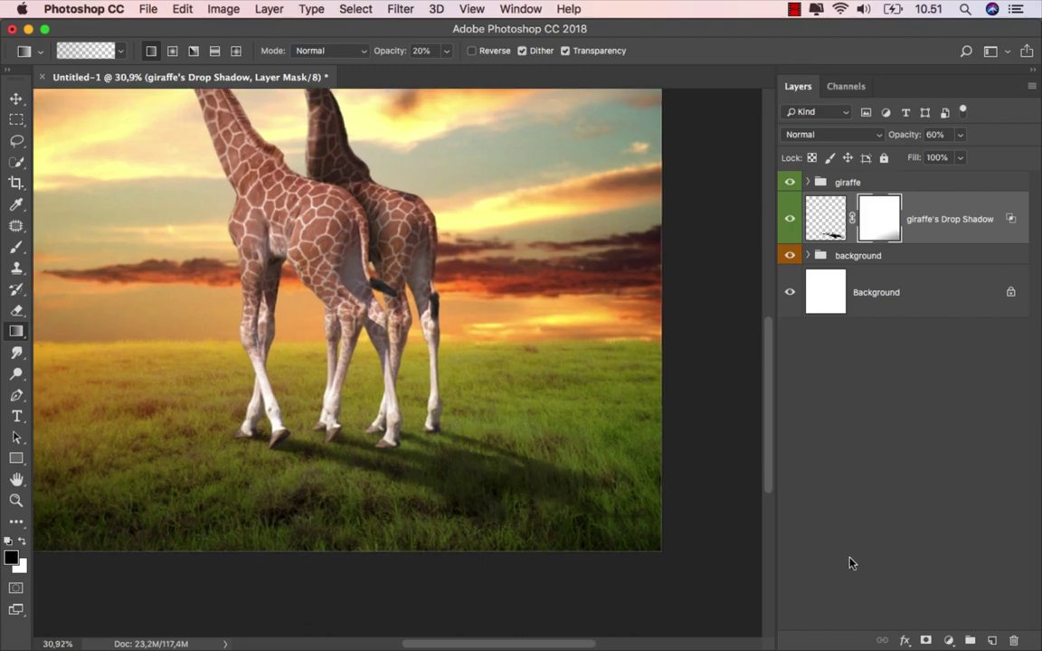
# Step: Add a new empty layer named 'shadow'
pyautogui.click(990, 640)
pyautogui.doubleClick(861, 219)
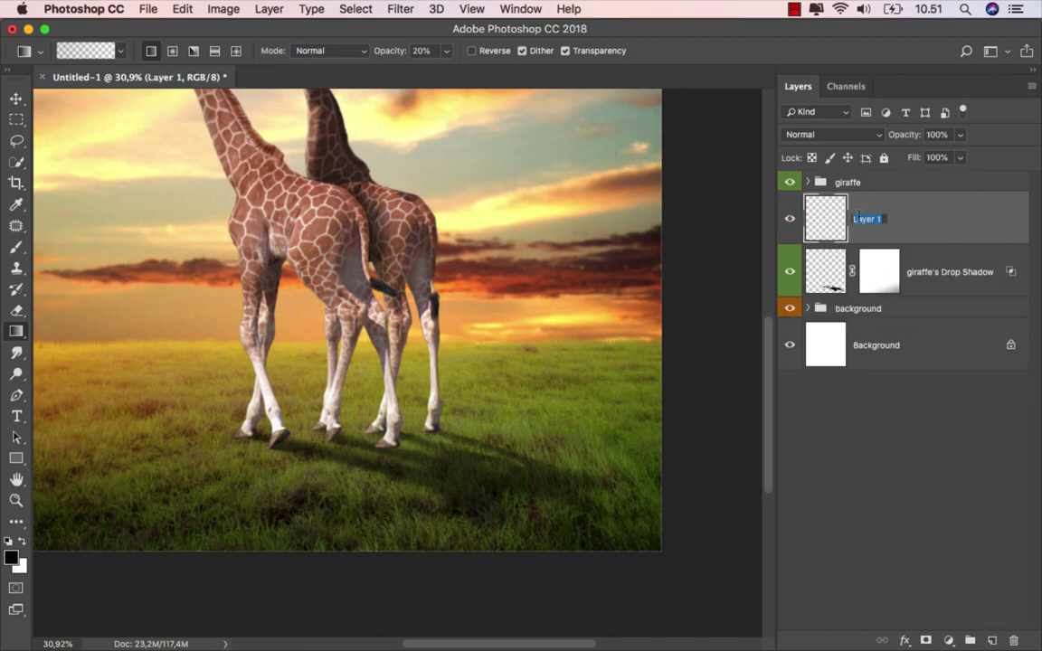
pyautogui.write('shadow')
pyautogui.press('Return')
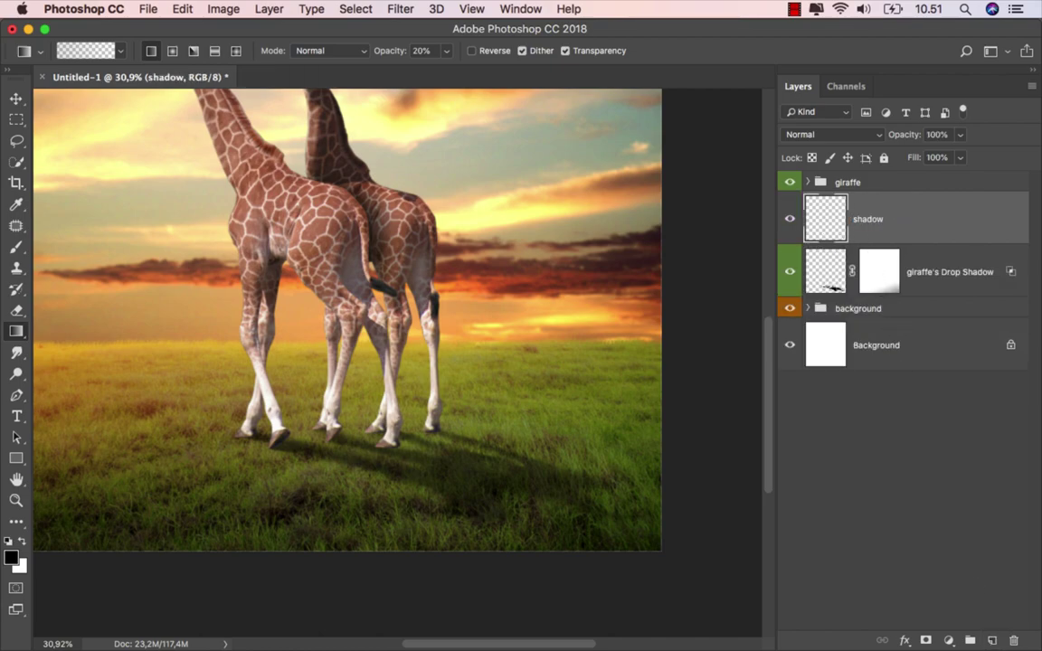
# Step: Load a soft round 39 px brush at 11% opacity and set the layer to Soft Light
pyautogui.click(17, 247)
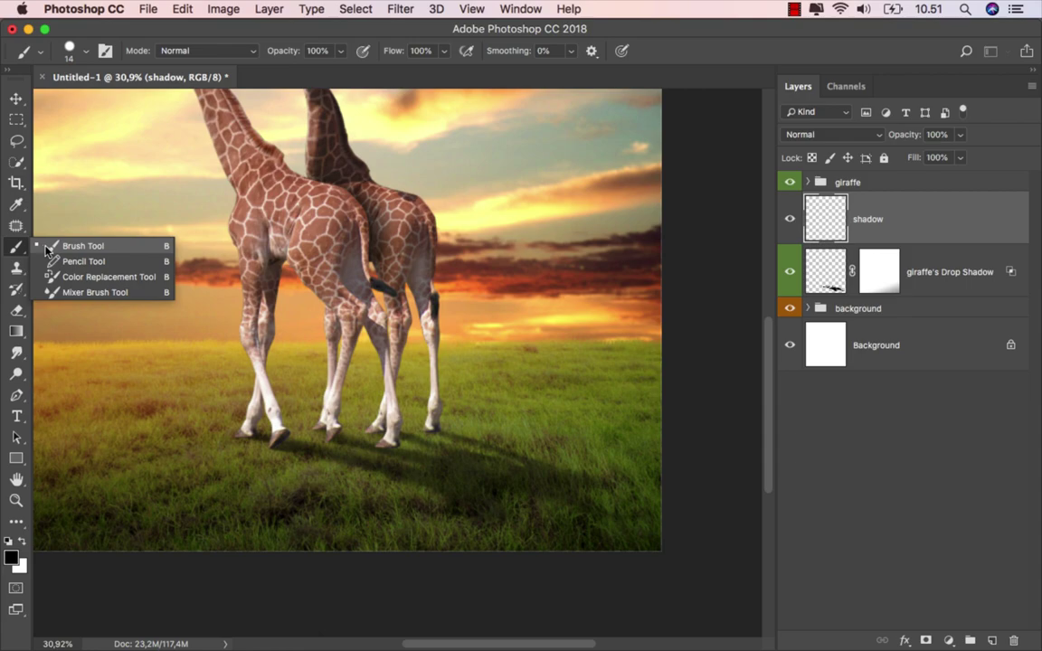
pyautogui.click(77, 242)
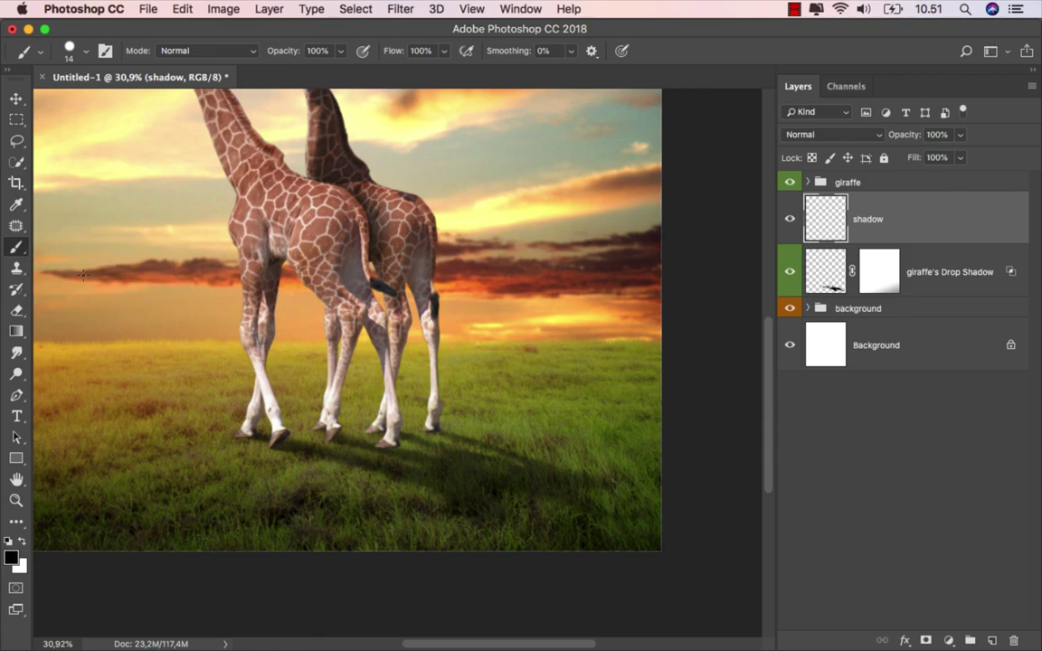
pyautogui.rightClick(260, 256)
pyautogui.click(314, 377)
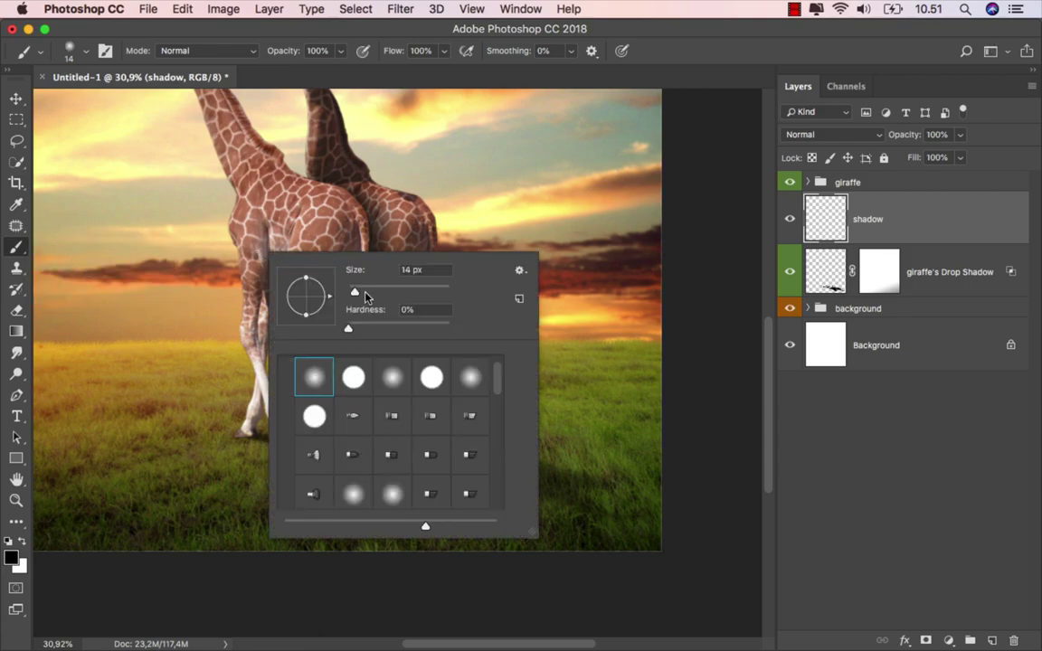
pyautogui.click(342, 52)
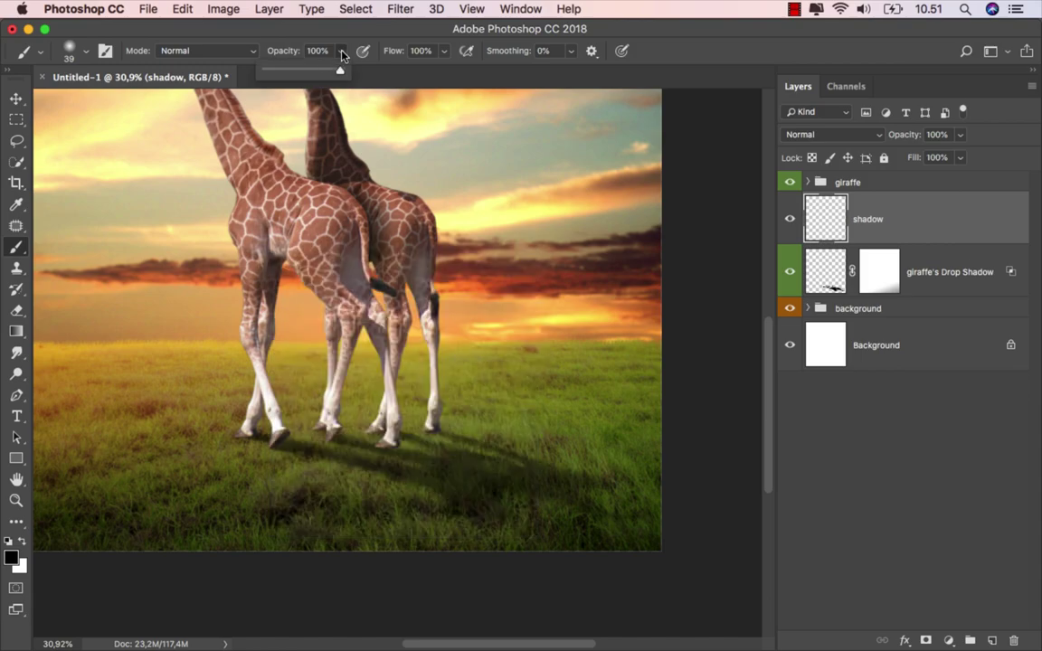
pyautogui.moveTo(340, 69); pyautogui.dragTo(273, 72)
pyautogui.click(864, 133)
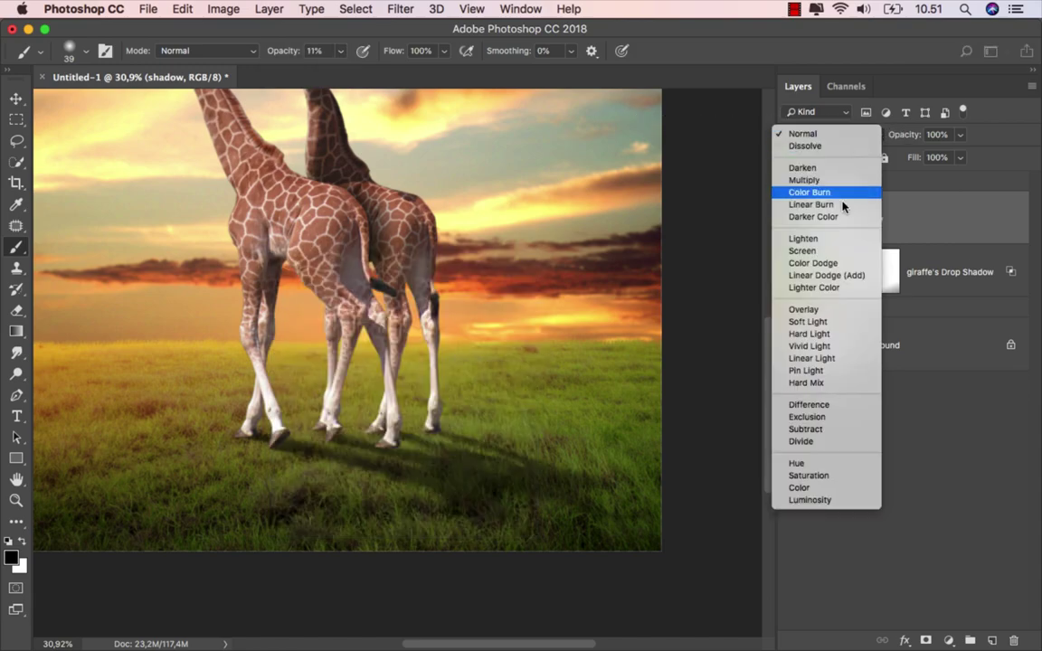
pyautogui.click(837, 318)
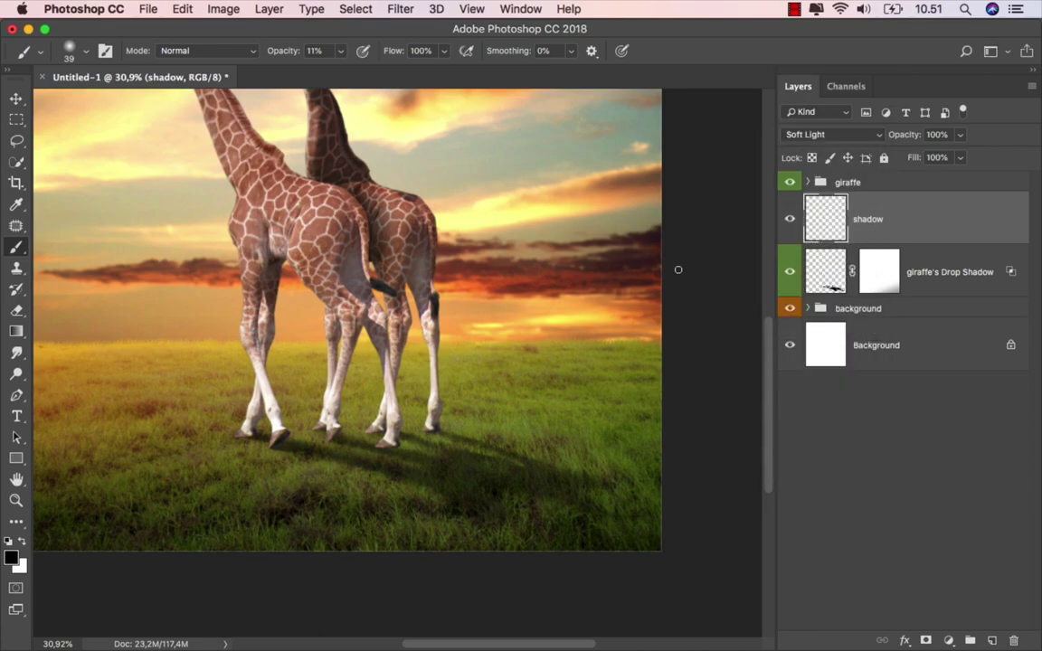
# Step: Paint dark contact shadow under the right hoof and beneath the front hooves
pyautogui.scroll(3, 255, 429)
pyautogui.scroll(2, 262, 427)
pyautogui.scroll(2, 263, 425)
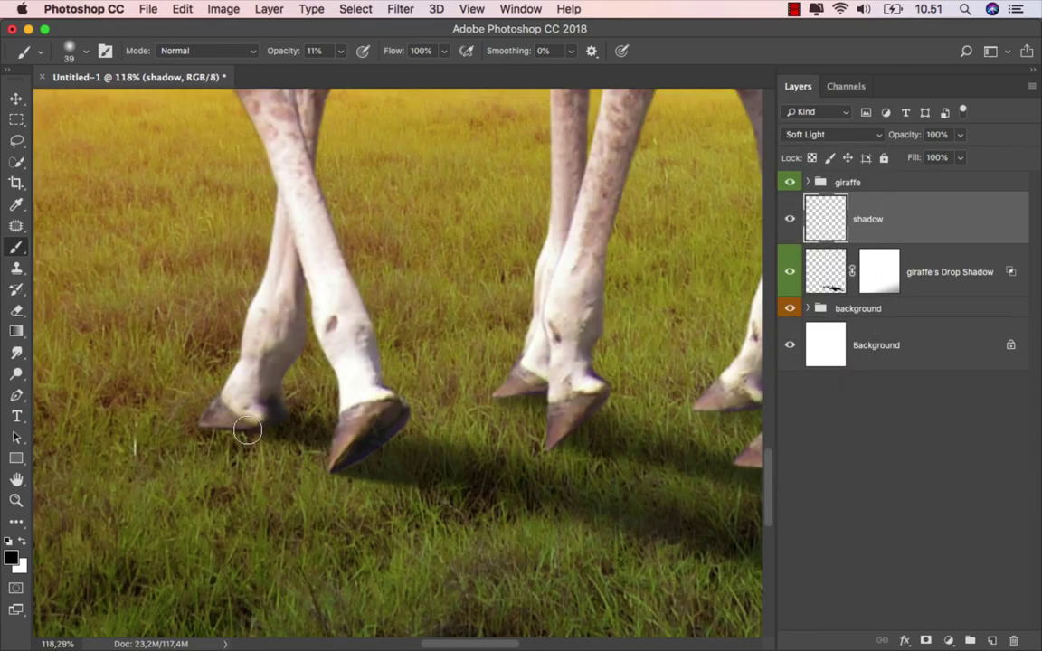
pyautogui.moveTo(310, 443); pyautogui.dragTo(335, 468)
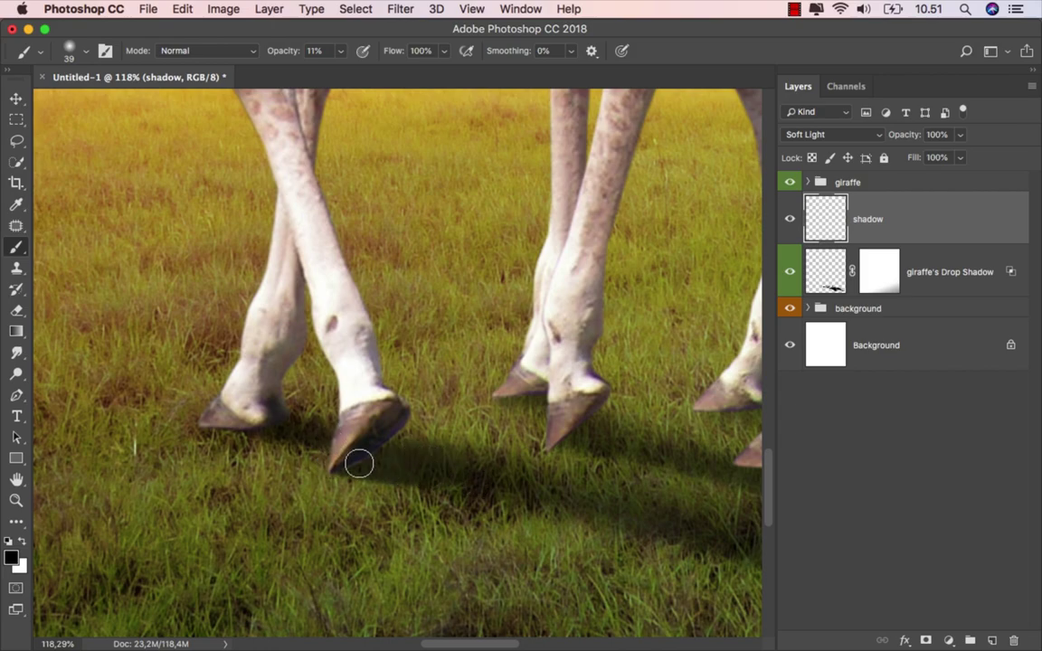
pyautogui.scroll(-3, 565, 497)
pyautogui.hscroll(3, 562, 502)
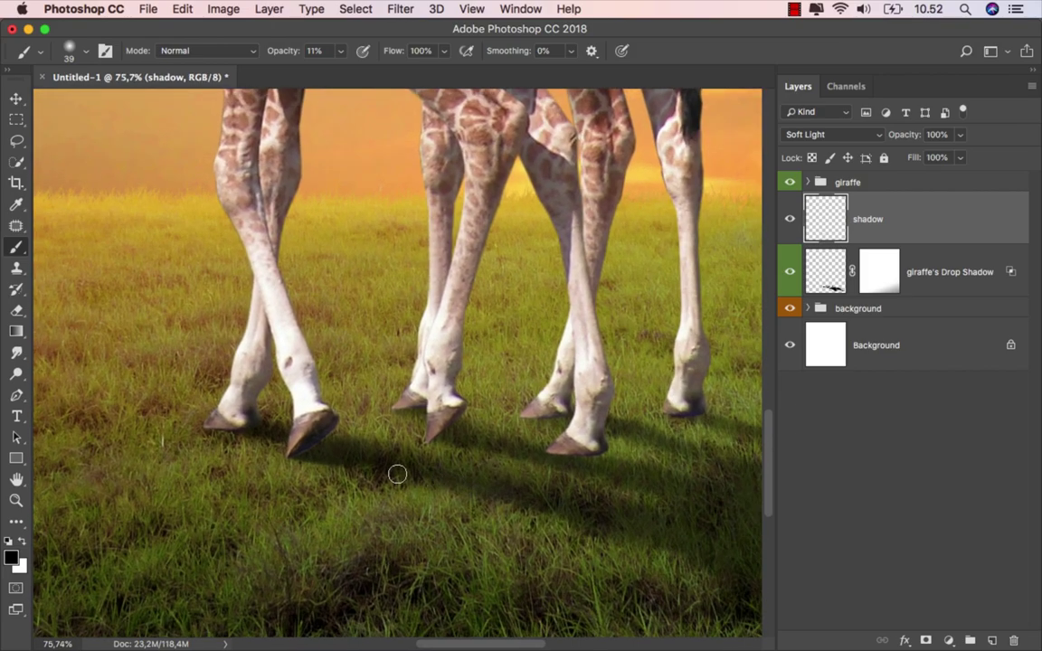
pyautogui.moveTo(481, 483); pyautogui.dragTo(561, 497)
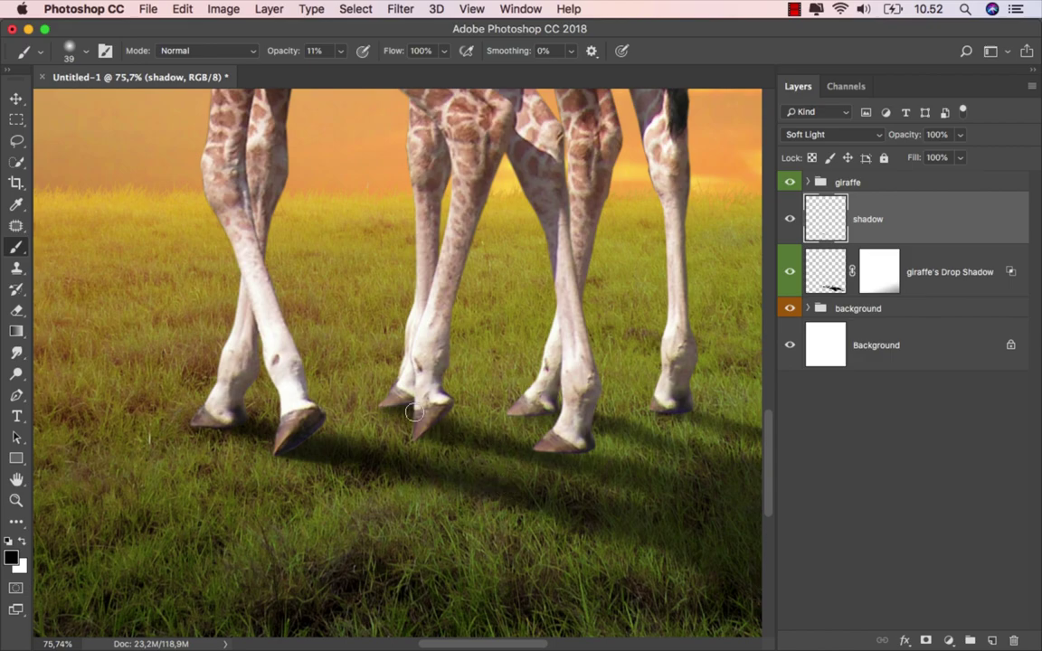
# Step: Add faint shadow under the rear hooves, then bring up the layer's opacity setting
pyautogui.hscroll(4, 633, 484)
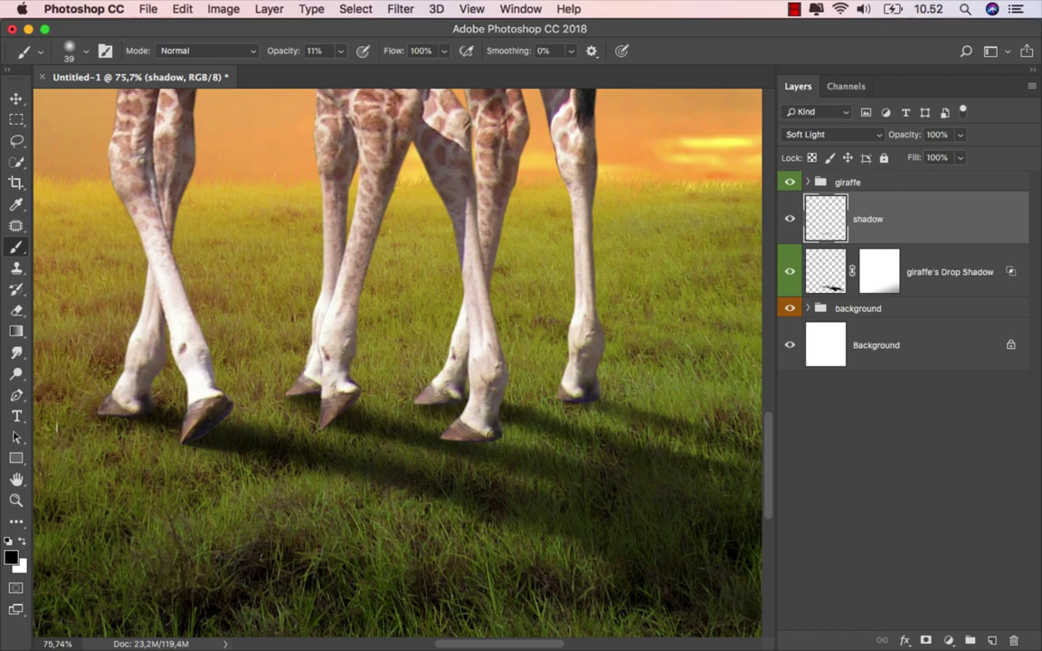
pyautogui.hscroll(5, 529, 471)
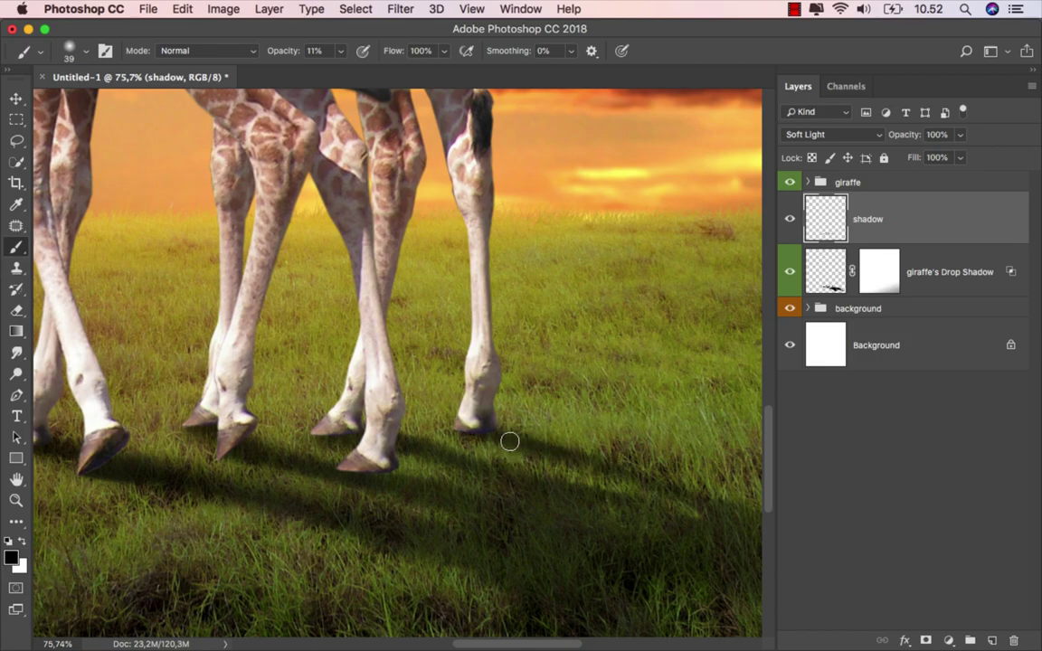
pyautogui.hscroll(-1, 520, 407)
pyautogui.scroll(-1, 583, 452)
pyautogui.scroll(-1, 577, 465)
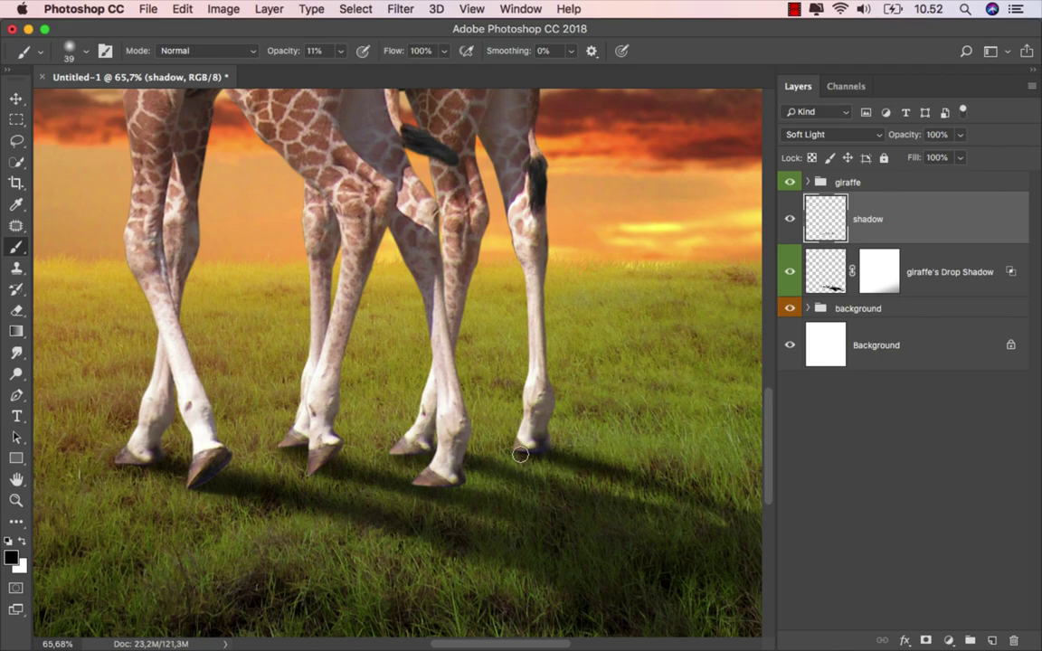
pyautogui.moveTo(468, 403); pyautogui.dragTo(484, 444)
pyautogui.scroll(-8, 579, 480)
pyautogui.scroll(-1, 561, 478)
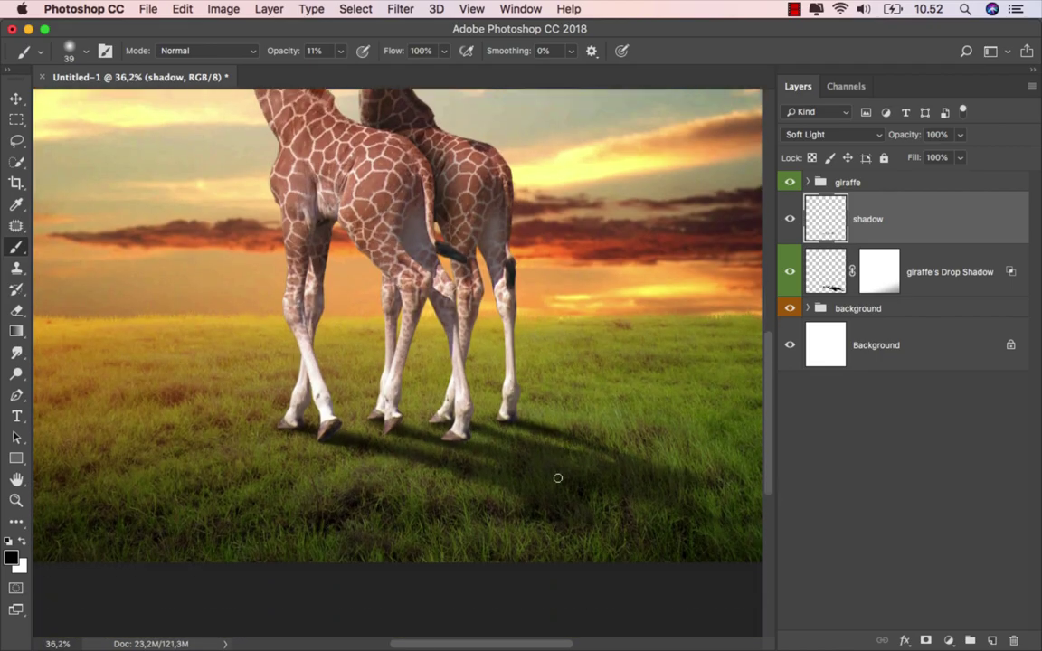
pyautogui.scroll(6, 507, 443)
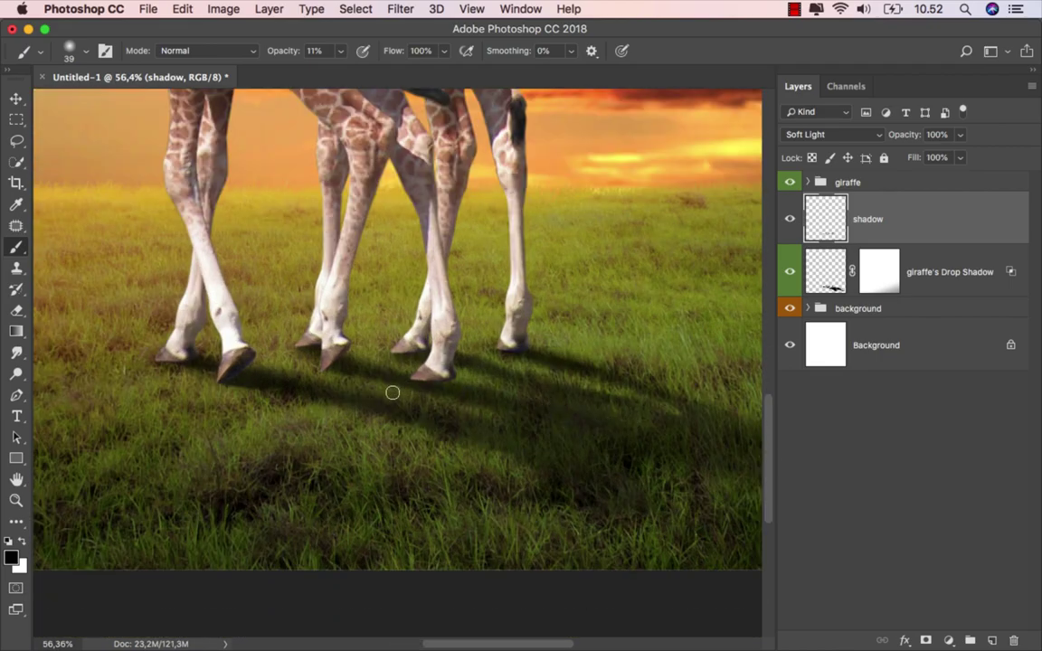
pyautogui.hscroll(3, 579, 458)
pyautogui.scroll(1, 579, 459)
pyautogui.click(960, 135)
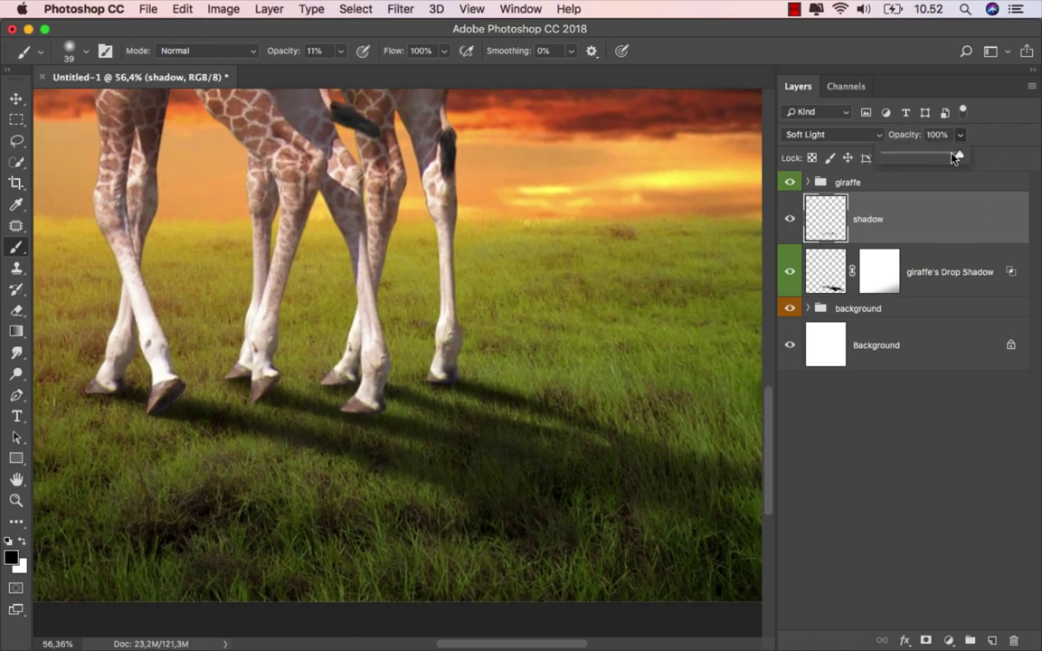
# Step: Check the shadow with the giraffe group hidden, then add a mask to the group
pyautogui.click(896, 182)
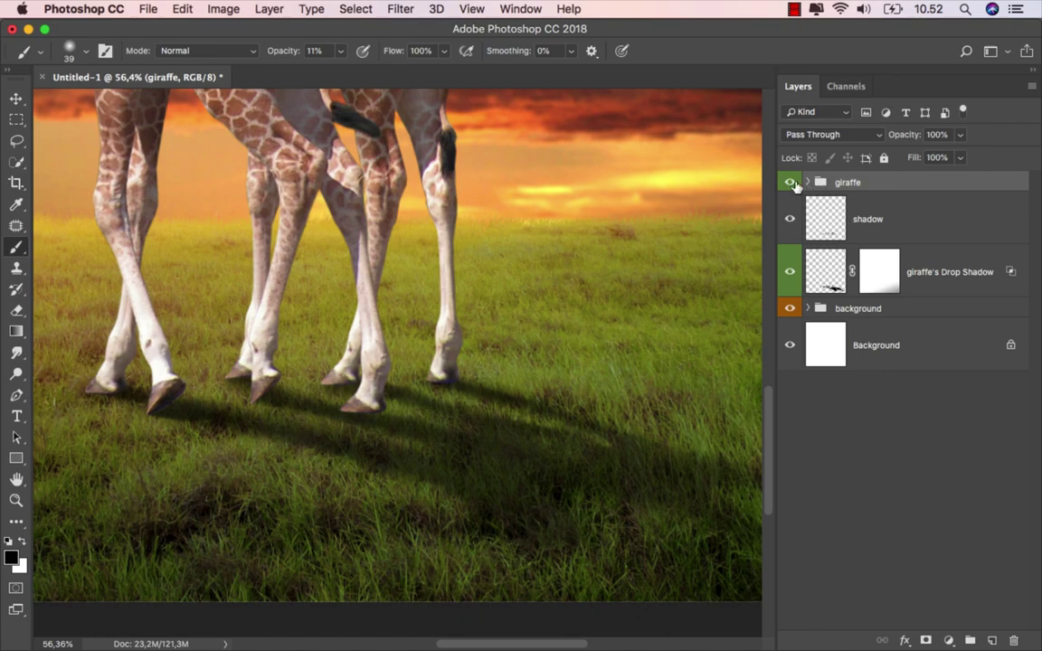
pyautogui.click(792, 182)
pyautogui.scroll(-1, 694, 321)
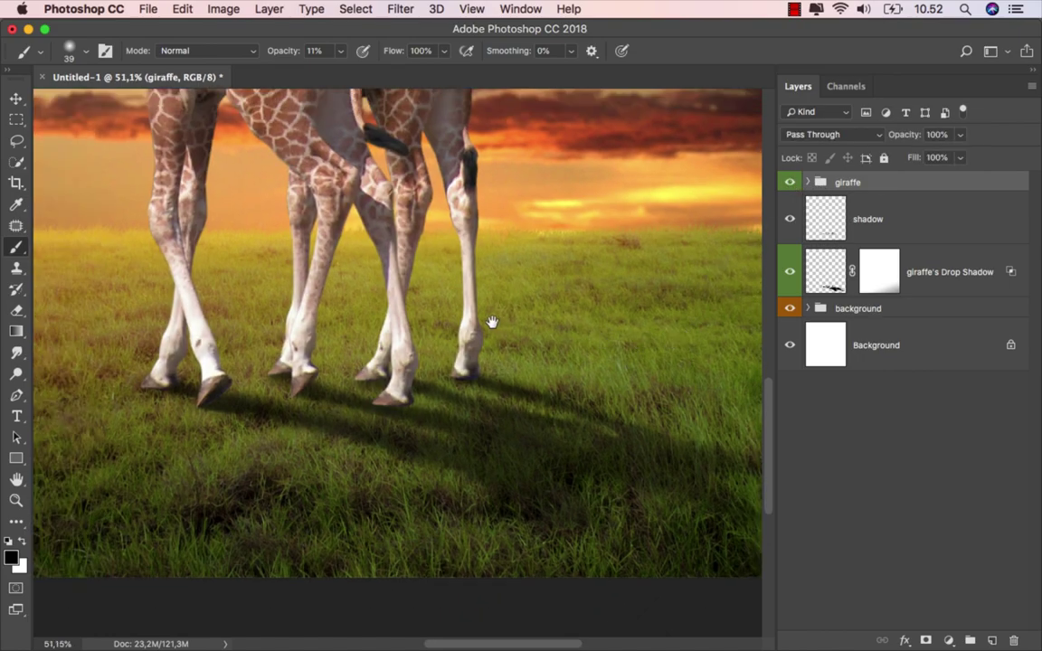
pyautogui.moveTo(491, 324); pyautogui.dragTo(586, 443)
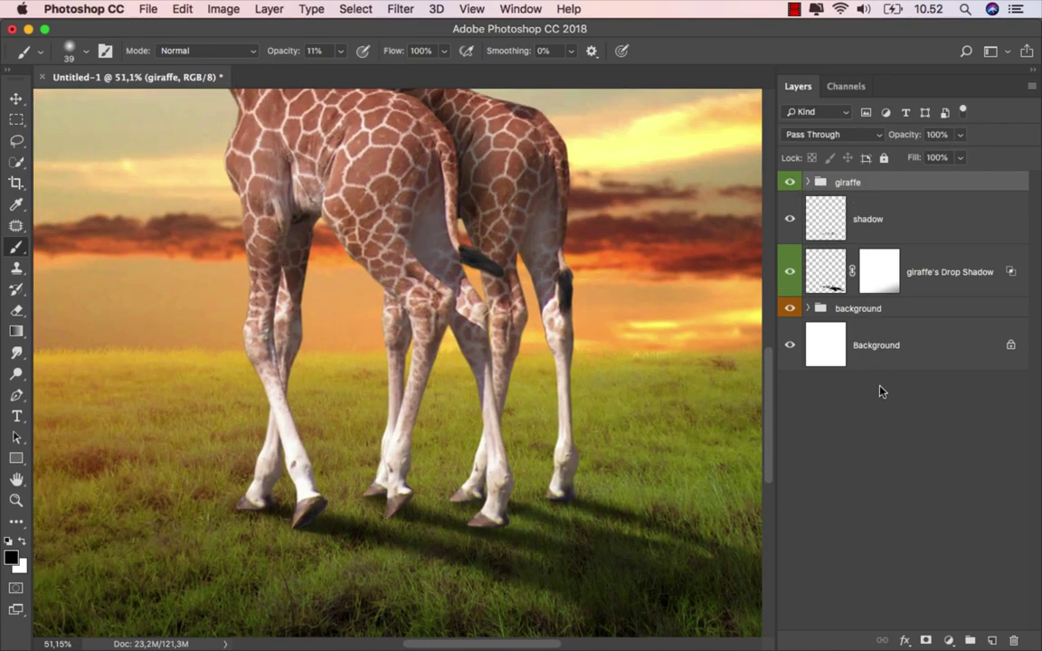
pyautogui.click(925, 639)
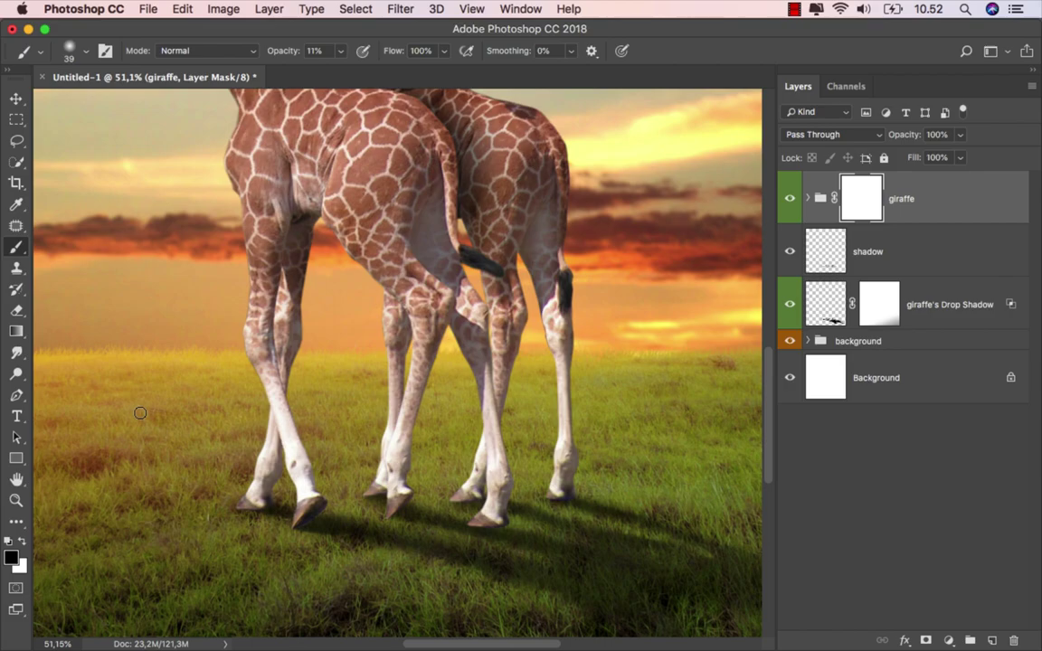
# Step: Load the 134 px grass-blade brush preset
pyautogui.scroll(2, 336, 437)
pyautogui.scroll(2, 419, 430)
pyautogui.scroll(2, 272, 507)
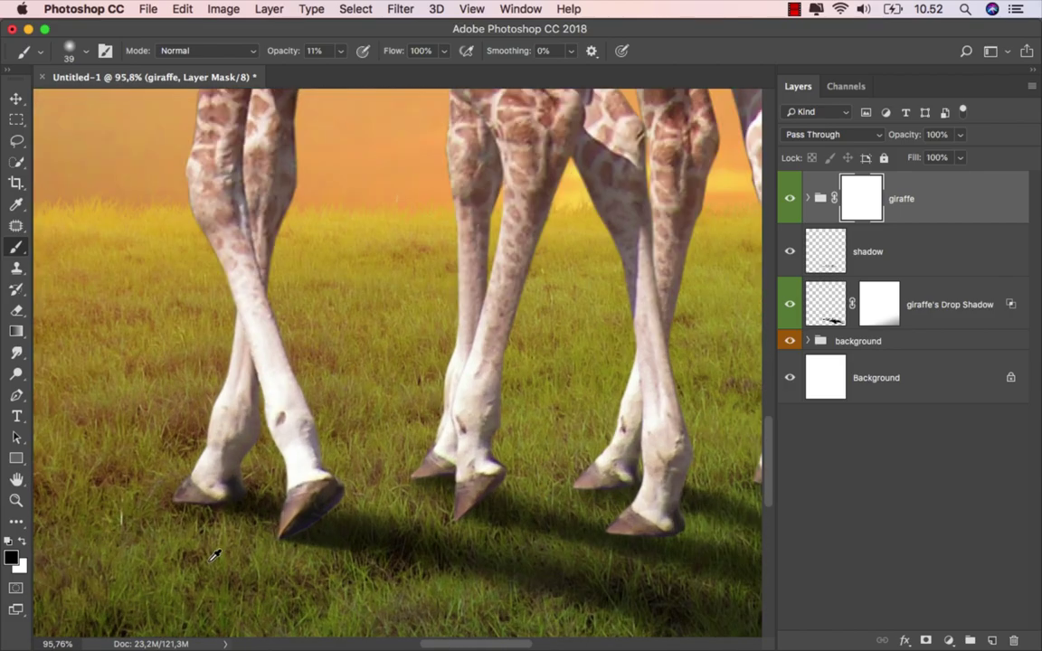
pyautogui.scroll(2, 209, 554)
pyautogui.scroll(2, 239, 538)
pyautogui.scroll(1, 253, 524)
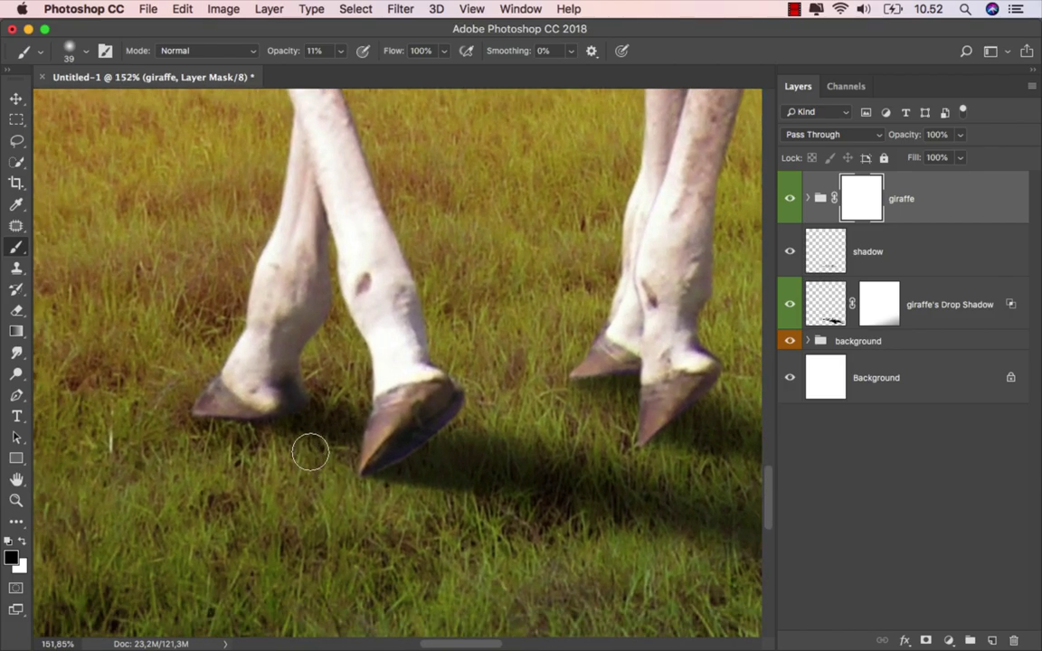
pyautogui.rightClick(314, 431)
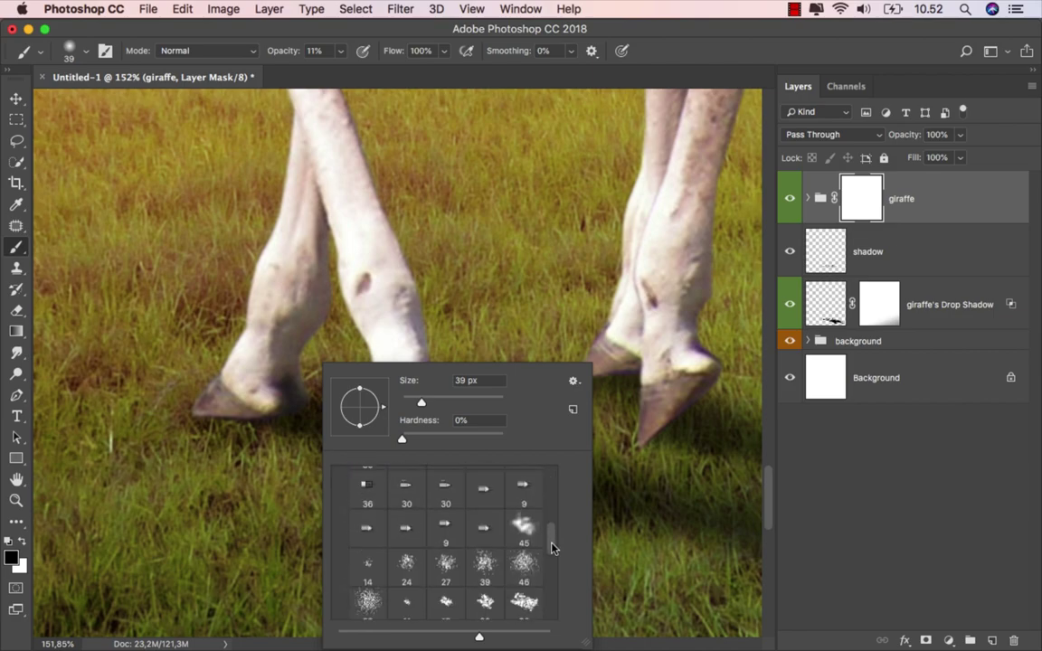
pyautogui.moveTo(549, 503); pyautogui.dragTo(551, 561)
pyautogui.click(525, 588)
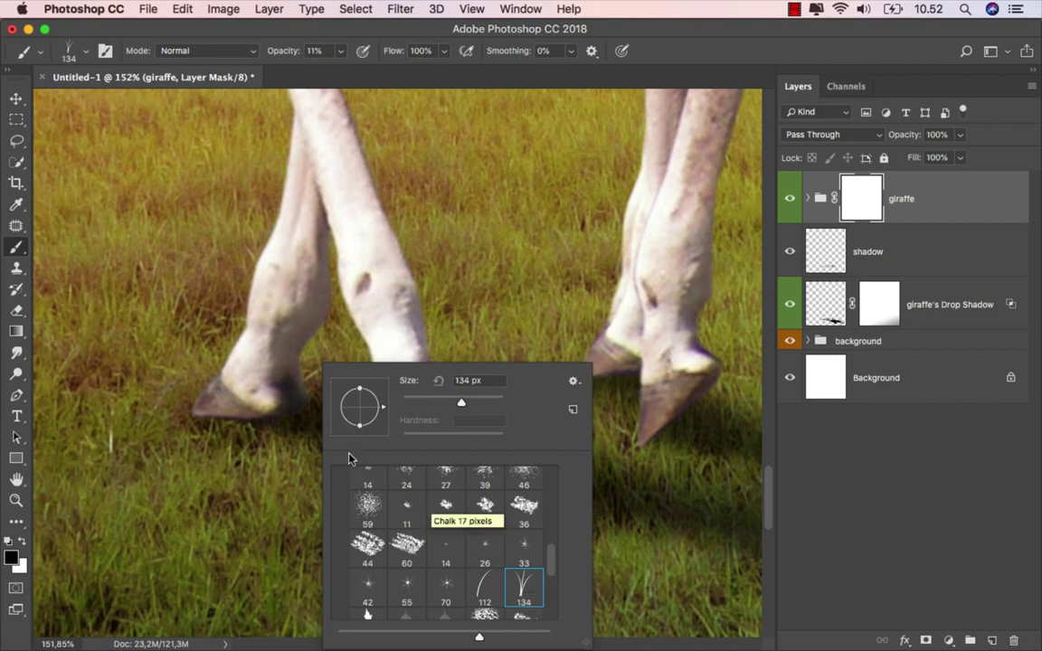
pyautogui.click(203, 456)
# Step: Set the background colour to near-black 090808
pyautogui.scroll(3, 197, 462)
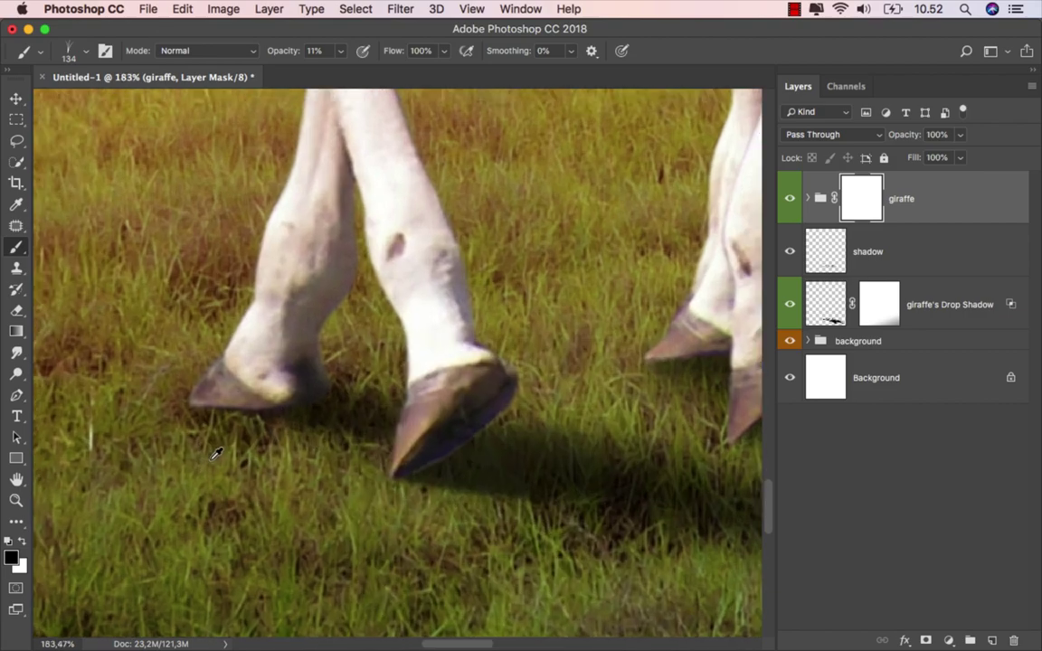
pyautogui.click(22, 567)
pyautogui.click(563, 521)
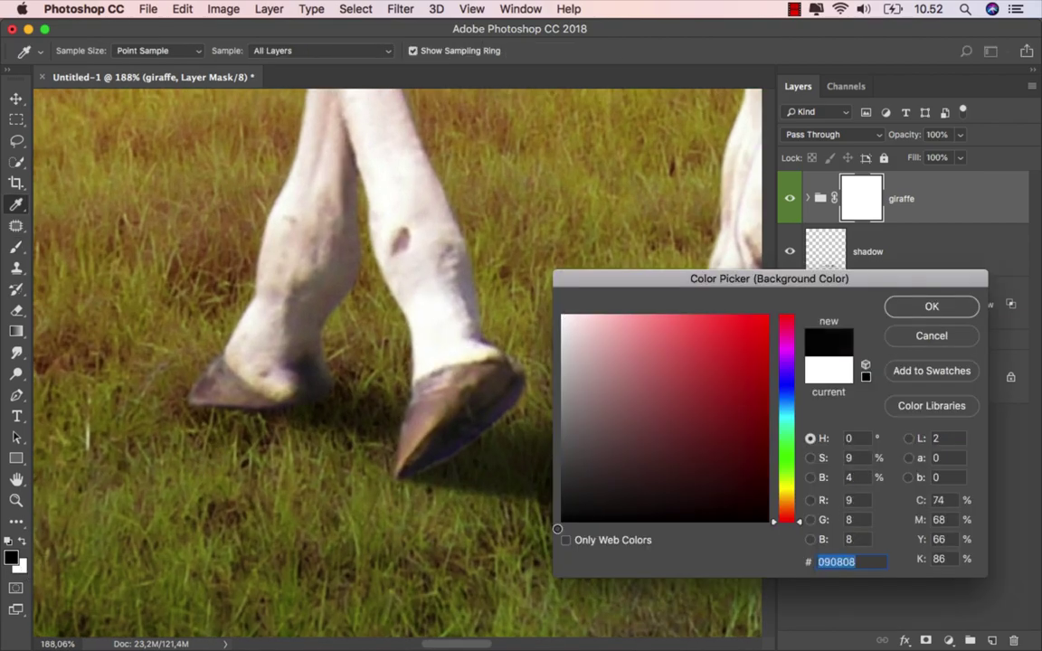
pyautogui.click(910, 312)
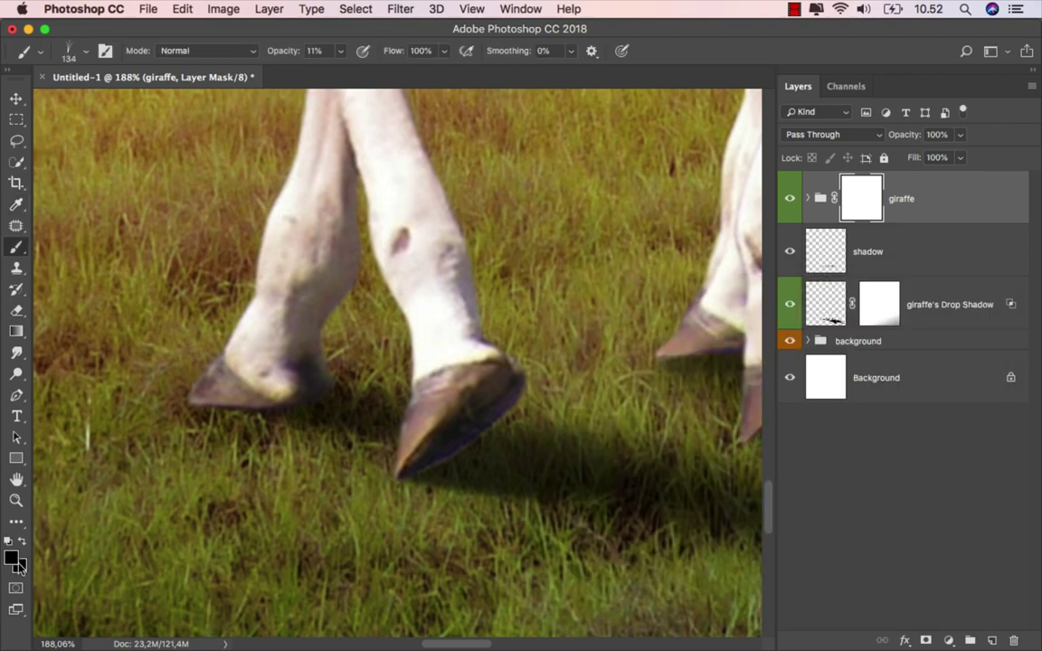
# Step: Shrink the grass brush, raise its opacity to 66%, and mask the left hoof's bottom edge
pyautogui.scroll(2, 149, 497)
pyautogui.scroll(2, 180, 453)
pyautogui.moveTo(216, 425)
pyautogui.mouseDown()
pyautogui.moveTo(175, 428)
pyautogui.moveTo(176, 409)
pyautogui.mouseUp()
pyautogui.scroll(-1, 214, 422)
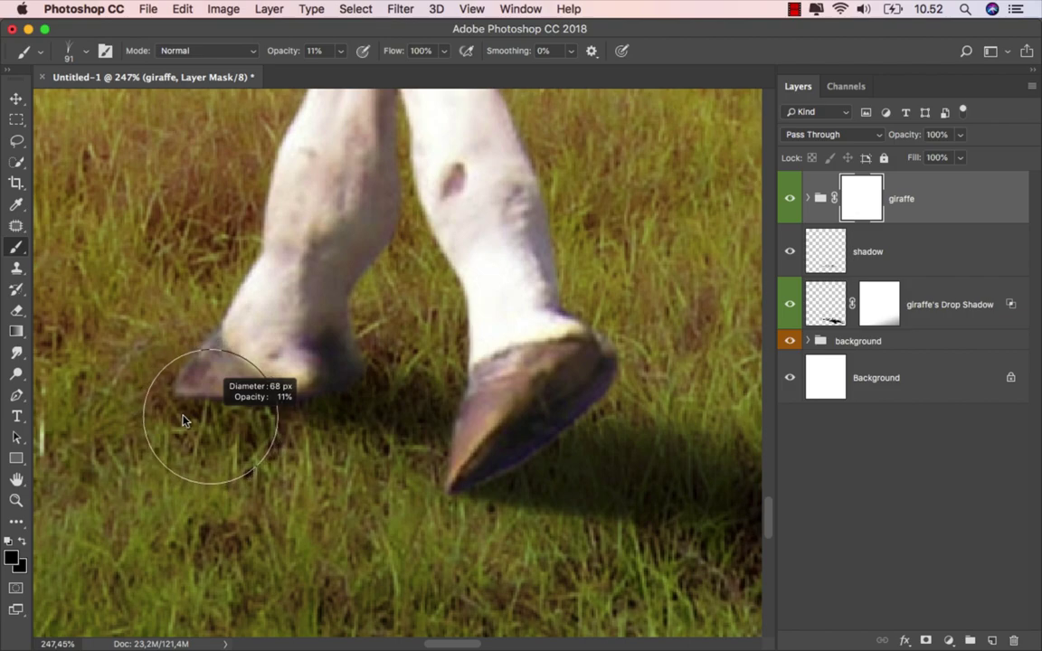
pyautogui.moveTo(286, 407); pyautogui.dragTo(305, 387)
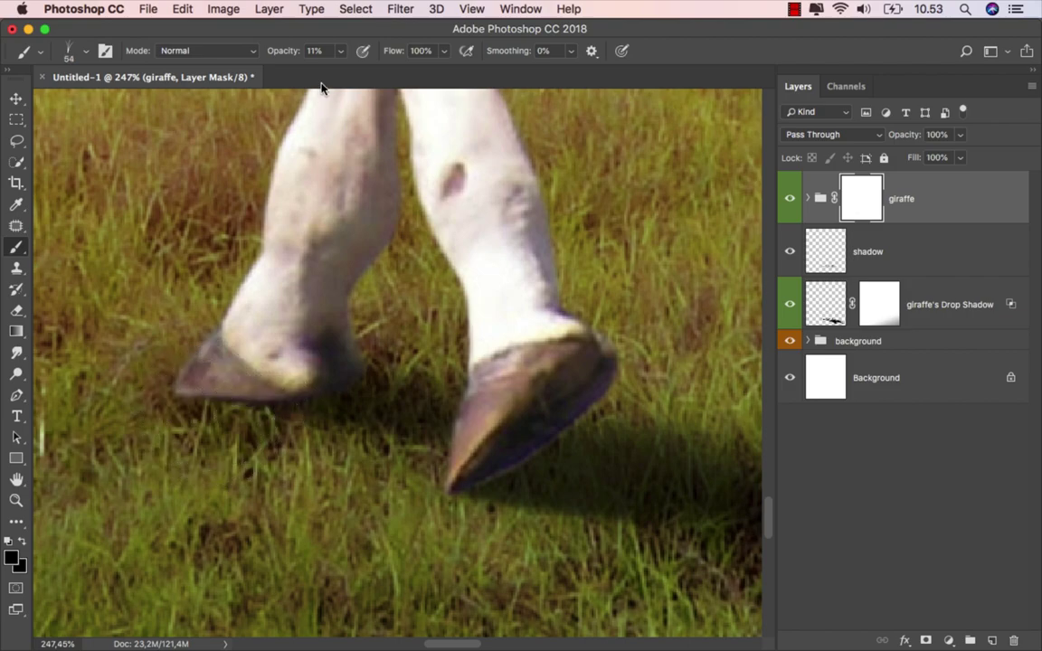
pyautogui.click(341, 52)
pyautogui.moveTo(368, 74); pyautogui.dragTo(381, 78)
pyautogui.moveTo(185, 380)
pyautogui.mouseDown()
pyautogui.moveTo(257, 391)
pyautogui.moveTo(277, 407)
pyautogui.mouseUp()
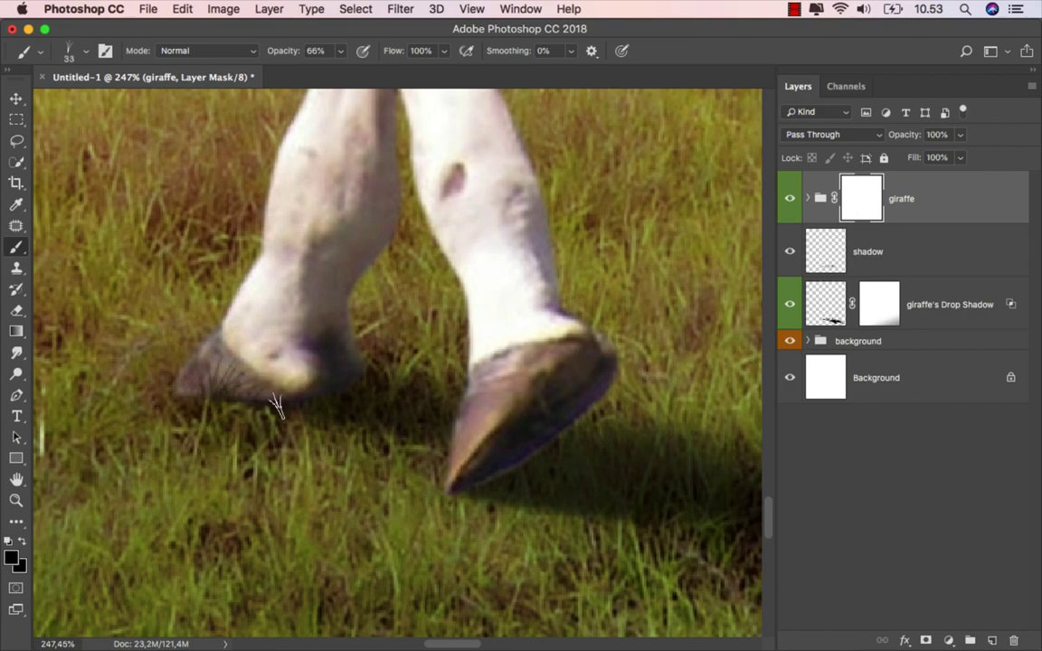
# Step: Mask the next hoof's purple lower edge with grass strokes, then pan across the remaining hooves
pyautogui.scroll(2, 230, 465)
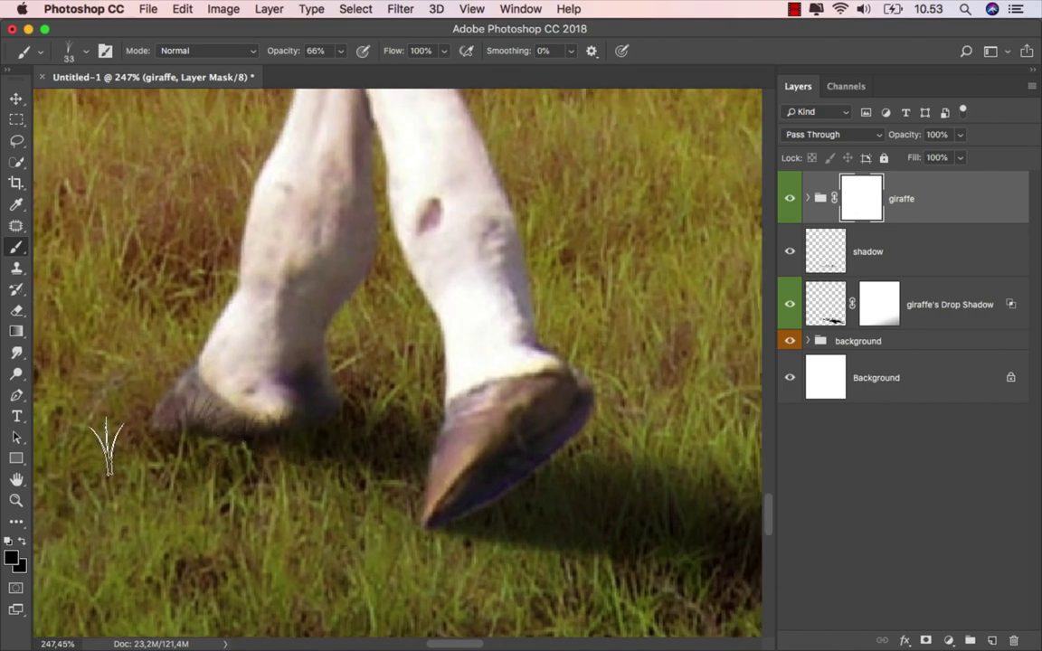
pyautogui.hscroll(3, 343, 475)
pyautogui.scroll(-1, 344, 476)
pyautogui.moveTo(323, 497)
pyautogui.mouseDown()
pyautogui.moveTo(407, 460)
pyautogui.moveTo(453, 425)
pyautogui.mouseUp()
pyautogui.moveTo(501, 488); pyautogui.dragTo(226, 485)
pyautogui.scroll(-2, 348, 337)
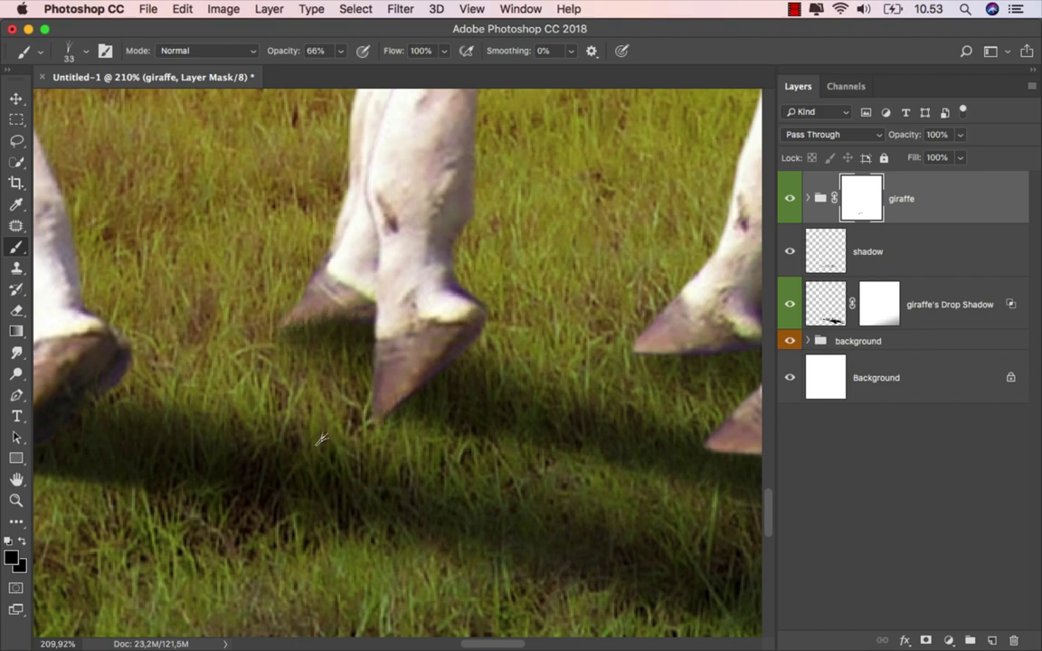
pyautogui.moveTo(561, 426); pyautogui.dragTo(247, 461)
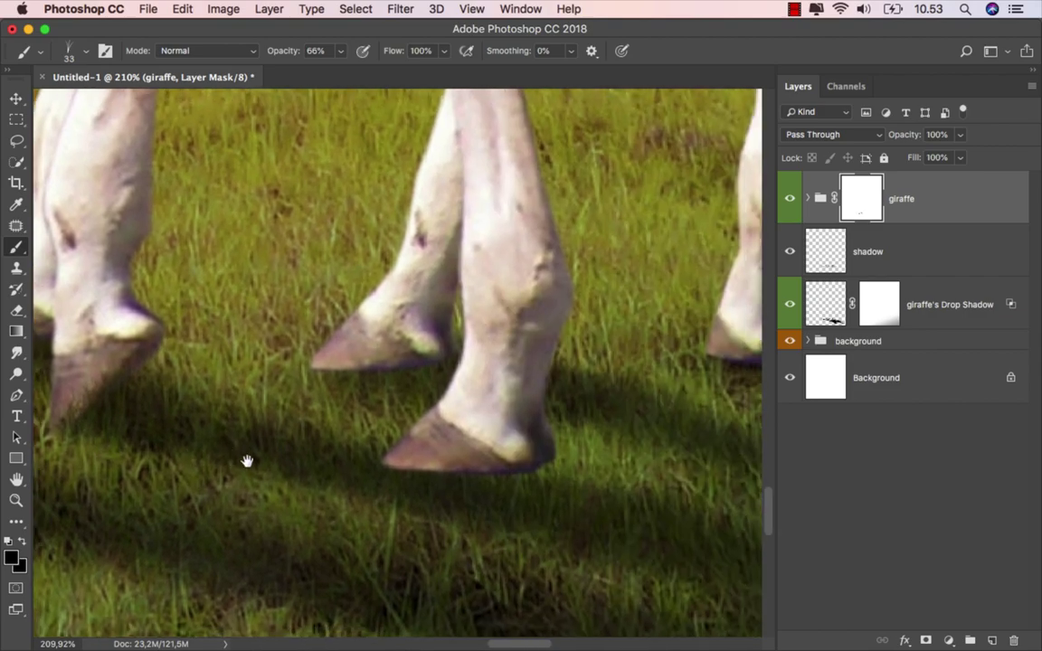
pyautogui.scroll(-3, 406, 457)
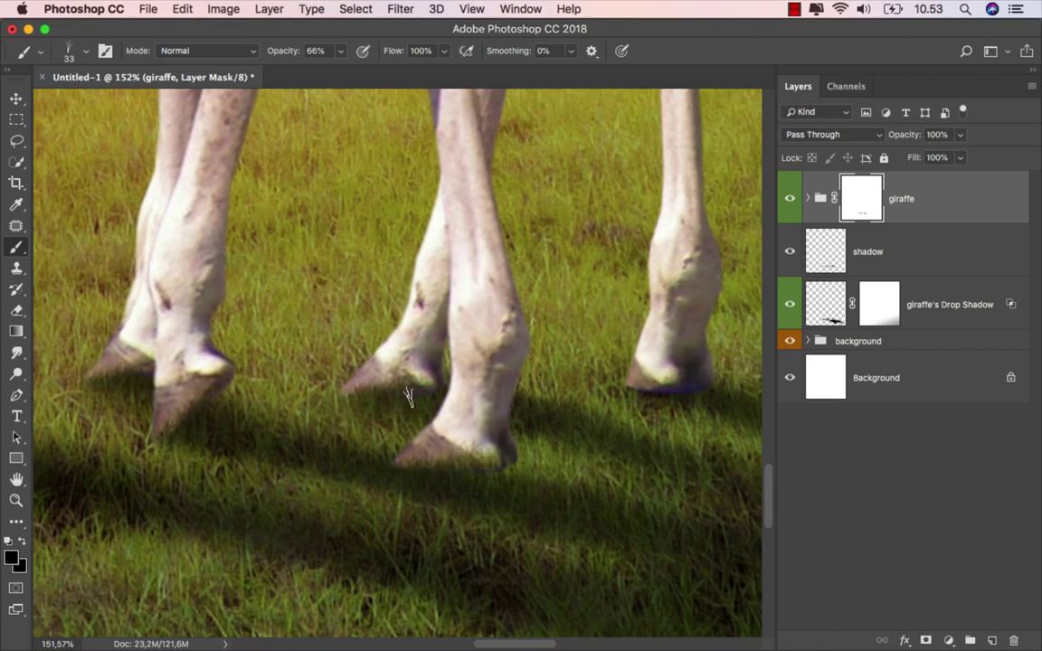
pyautogui.moveTo(556, 421); pyautogui.dragTo(326, 488)
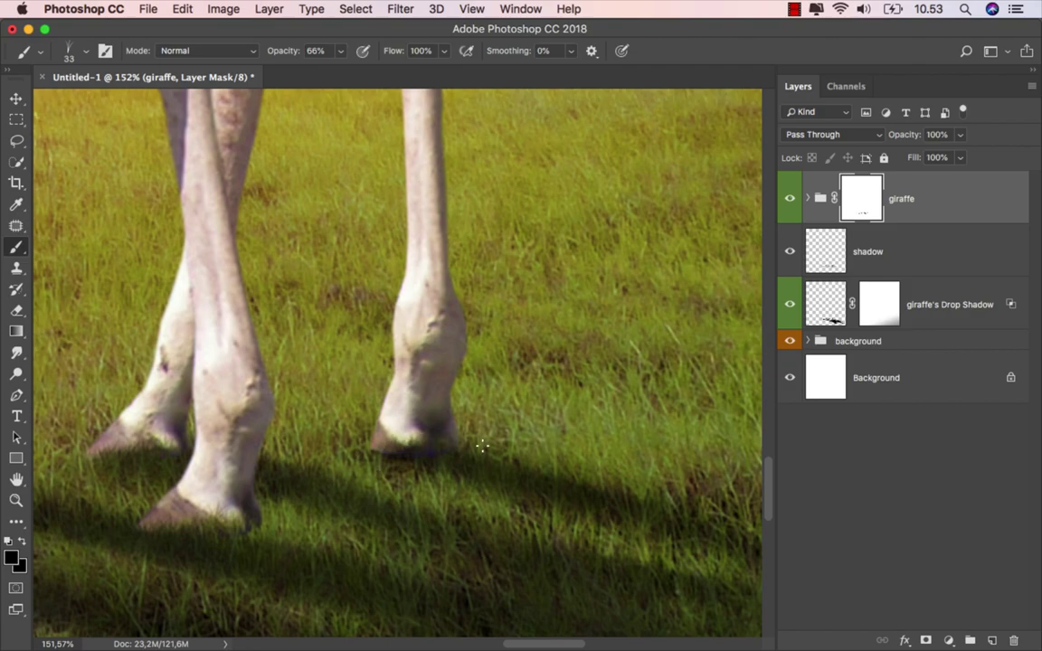
pyautogui.scroll(-3, 543, 470)
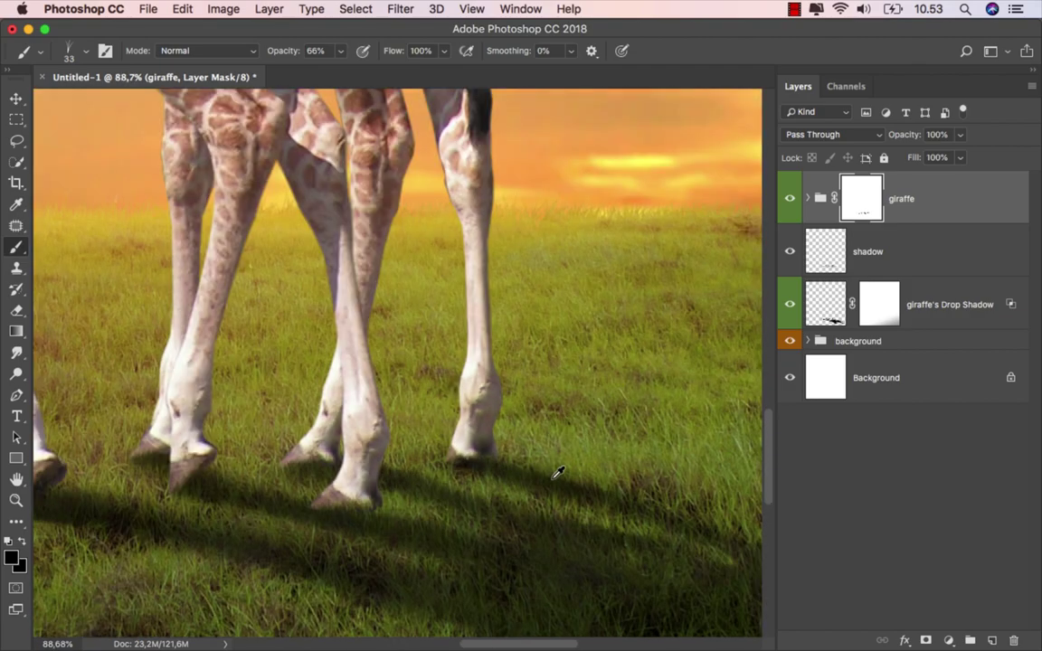
pyautogui.scroll(-2, 550, 501)
pyautogui.scroll(-2, 552, 503)
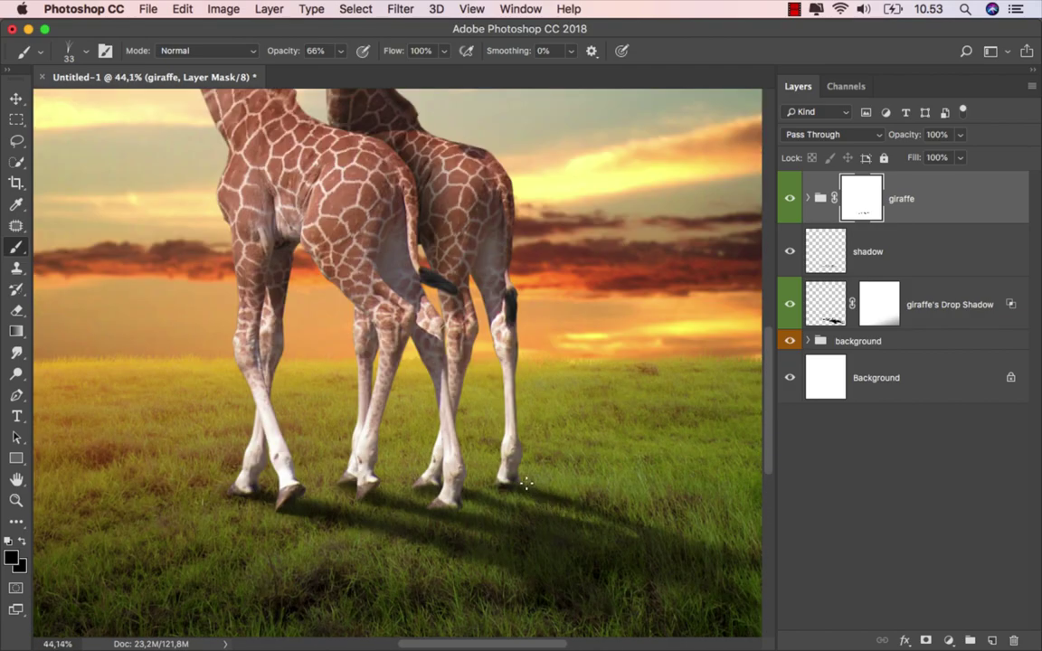
# Step: Add a Levels 3 adjustment clipped to the giraffe group with the black input at 20
pyautogui.hotkey('ctrl', '0')
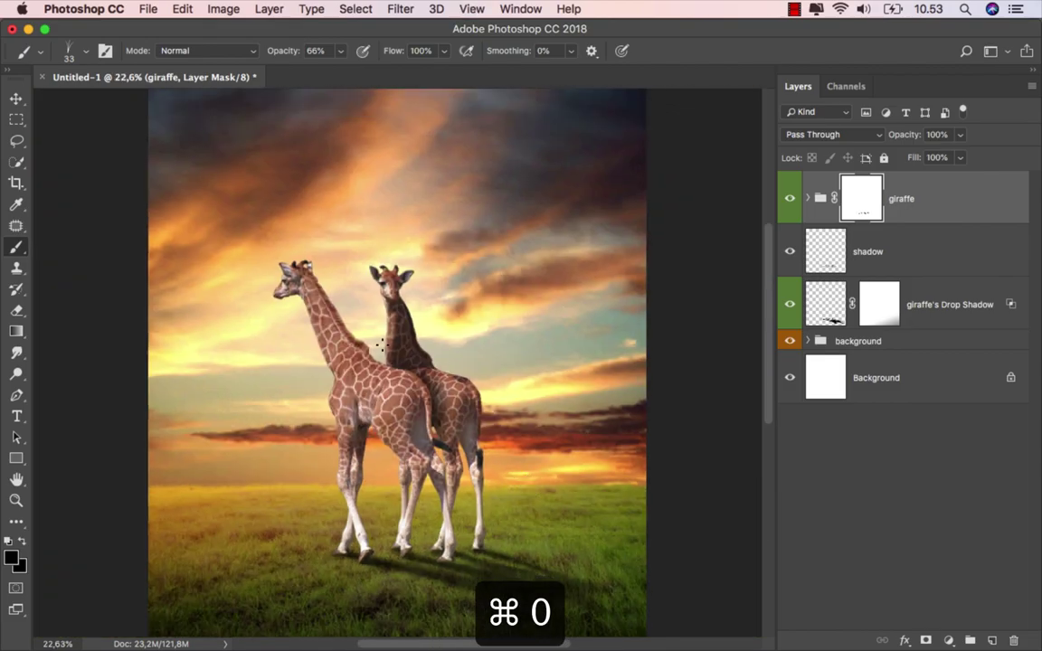
pyautogui.press('v')
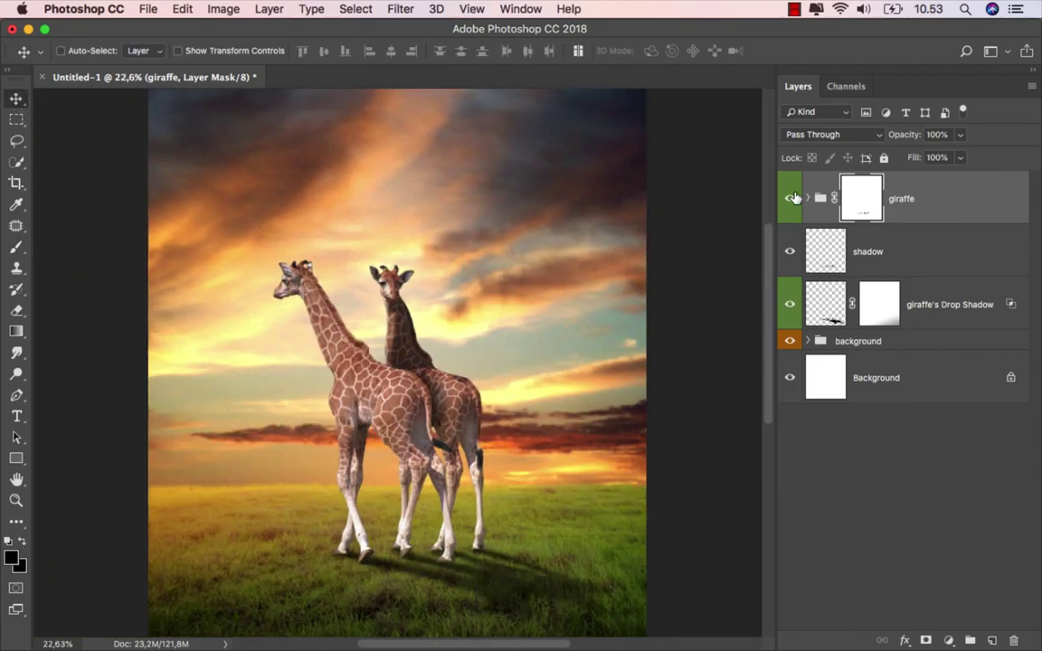
pyautogui.click(788, 199)
pyautogui.click(918, 202)
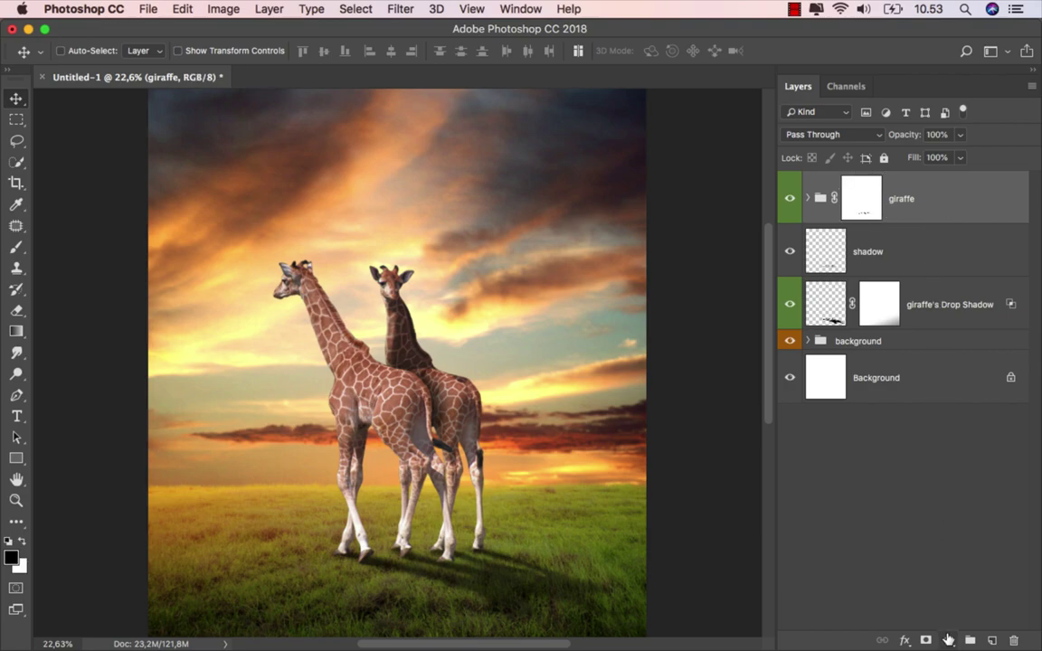
pyautogui.click(948, 641)
pyautogui.click(938, 396)
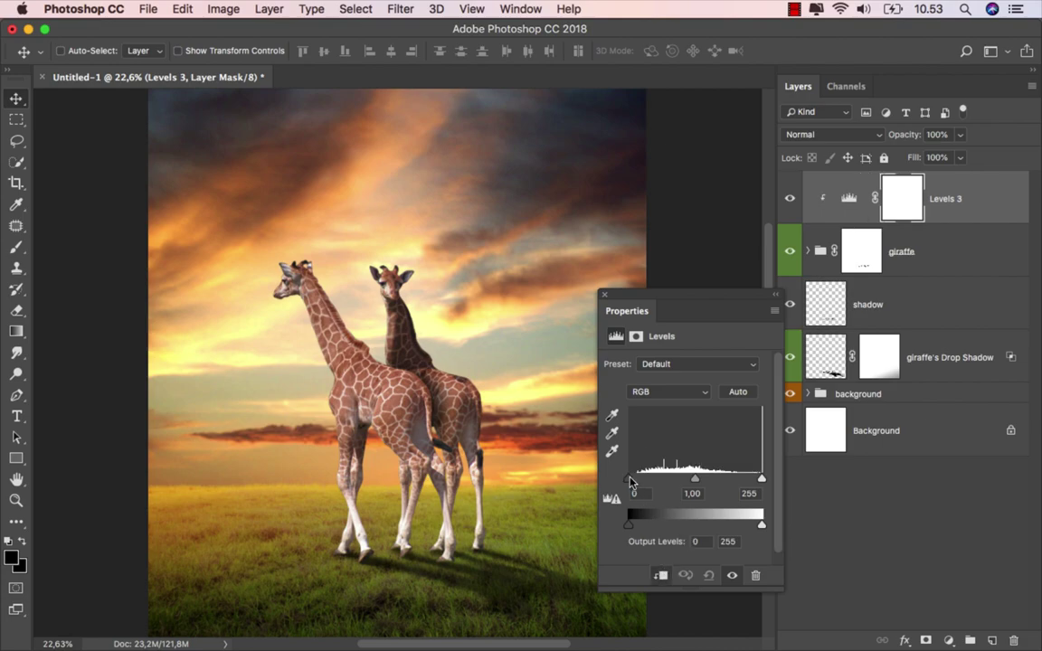
pyautogui.moveTo(631, 478); pyautogui.dragTo(636, 479)
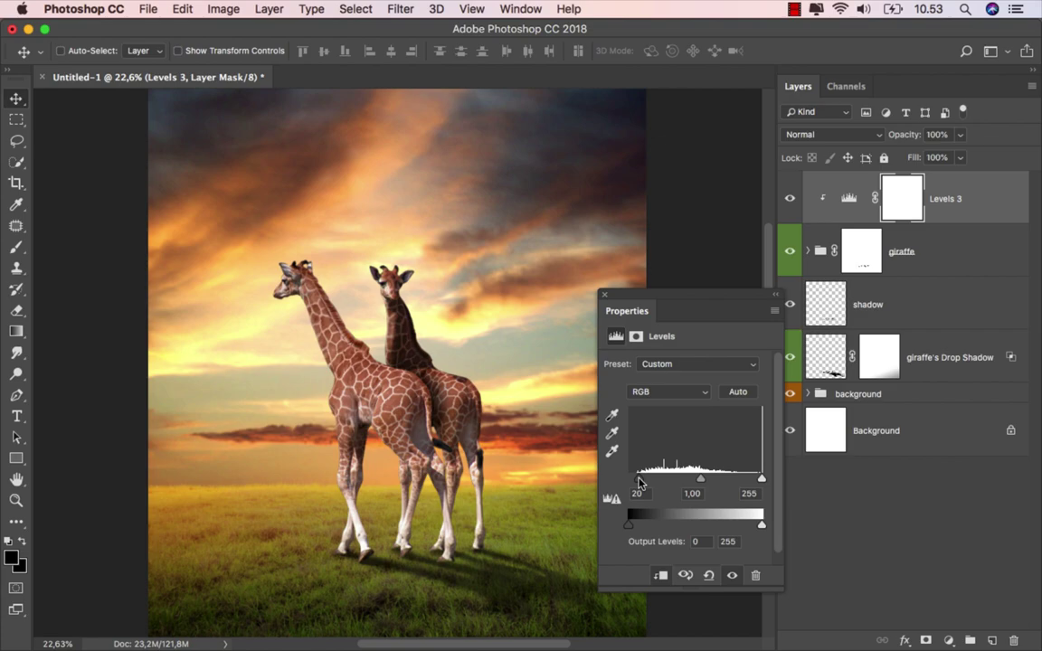
pyautogui.click(604, 295)
pyautogui.click(789, 199)
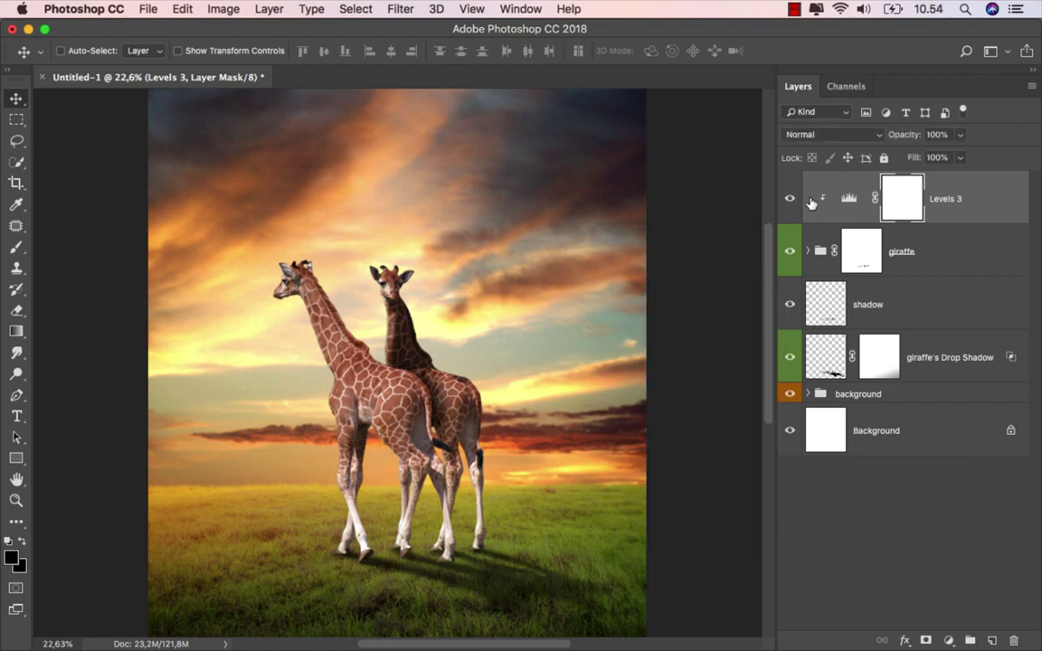
pyautogui.click(855, 186)
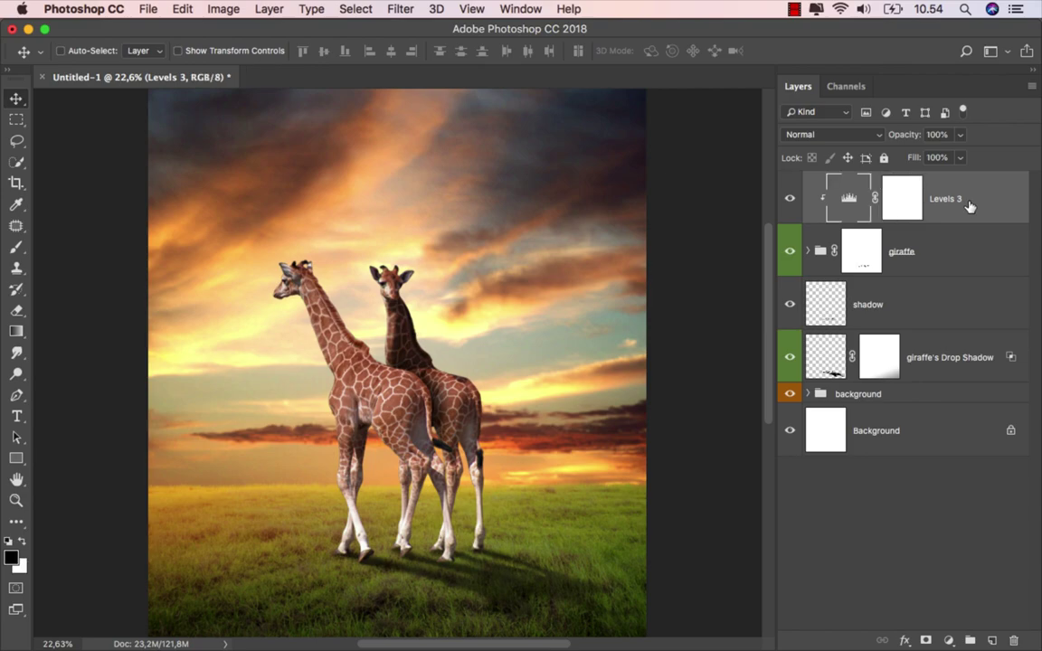
# Step: Add Curves 1 clipped above Levels 3, pulling highlights down to output 132 to darken the giraffes
pyautogui.click(942, 635)
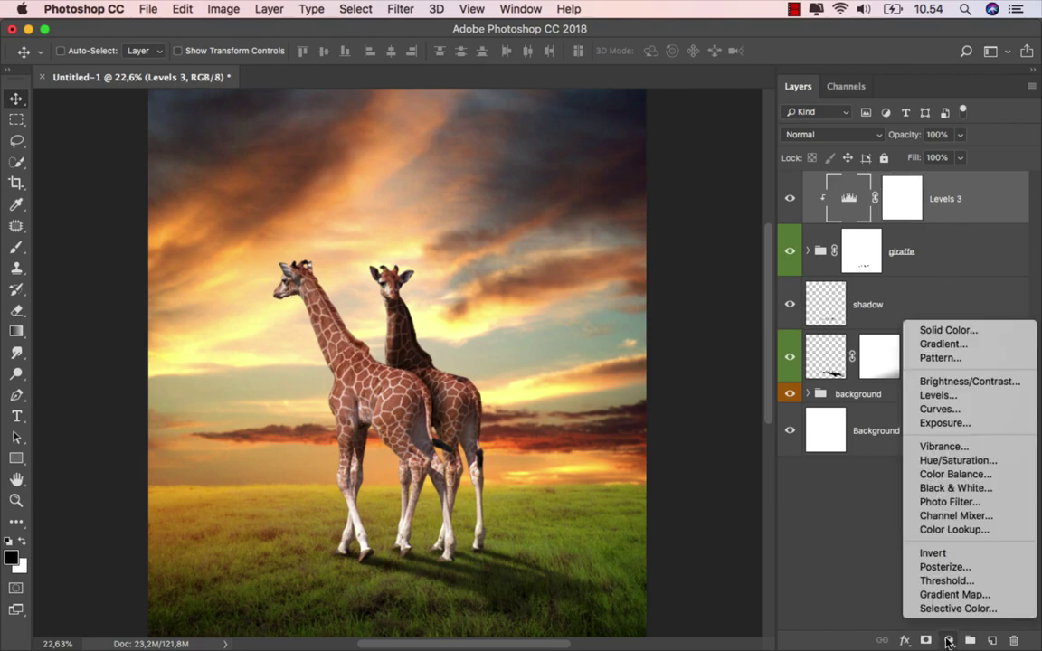
pyautogui.click(970, 411)
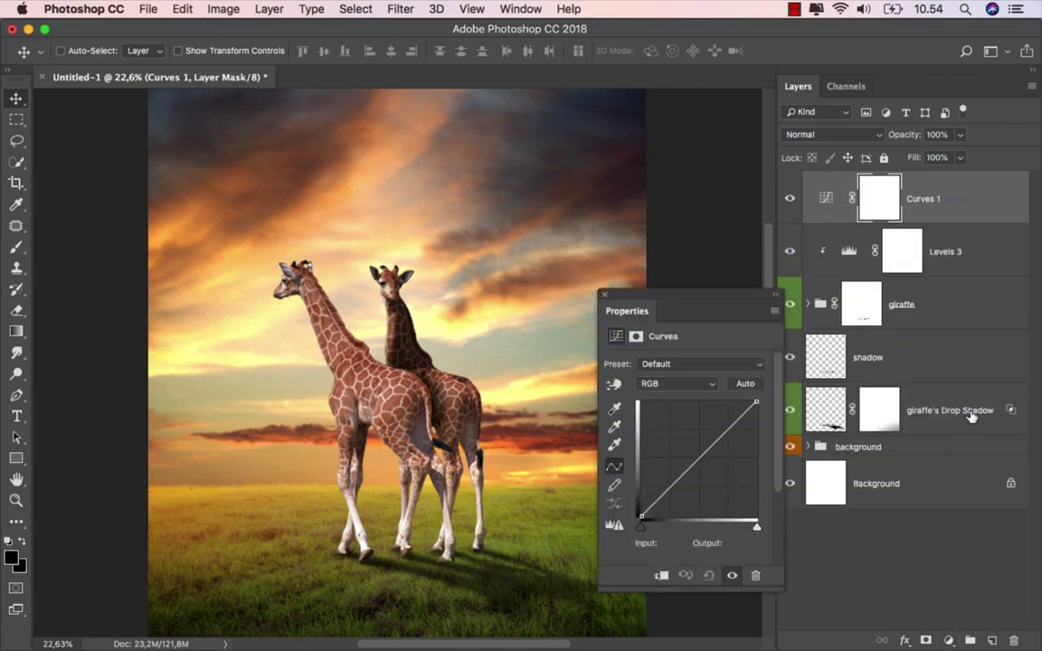
pyautogui.click(660, 577)
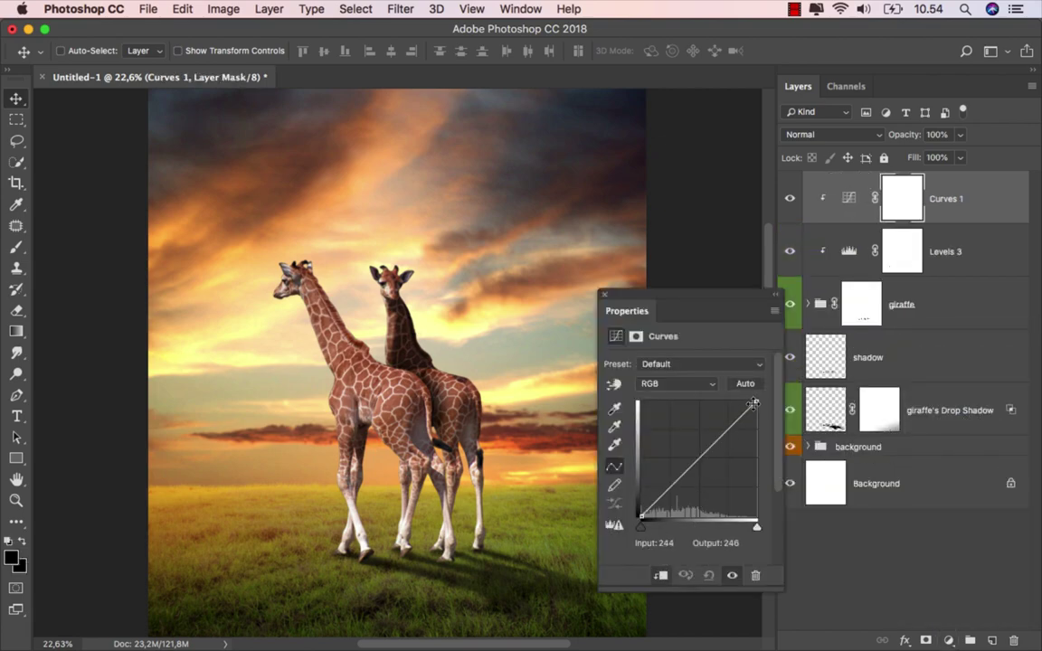
pyautogui.moveTo(756, 402); pyautogui.dragTo(767, 457)
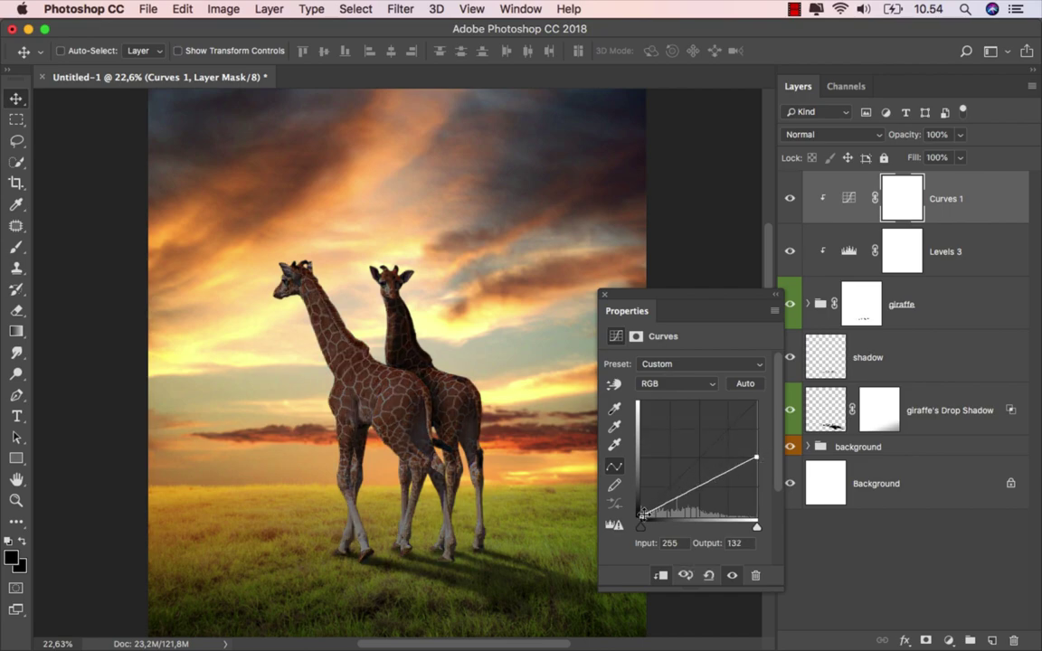
pyautogui.moveTo(640, 519); pyautogui.dragTo(655, 521)
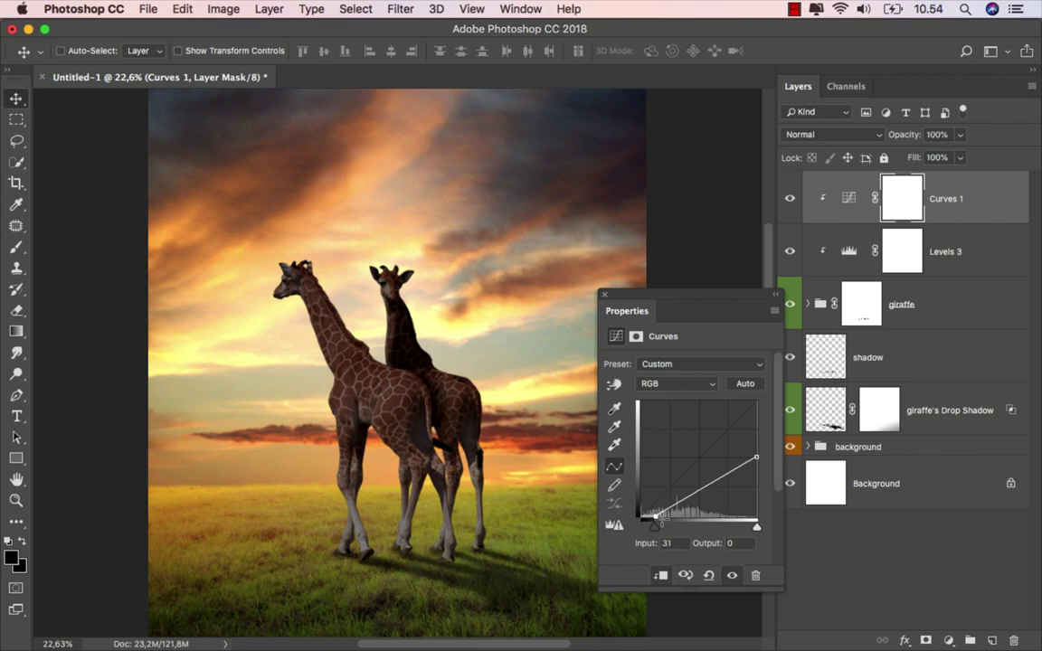
pyautogui.click(606, 296)
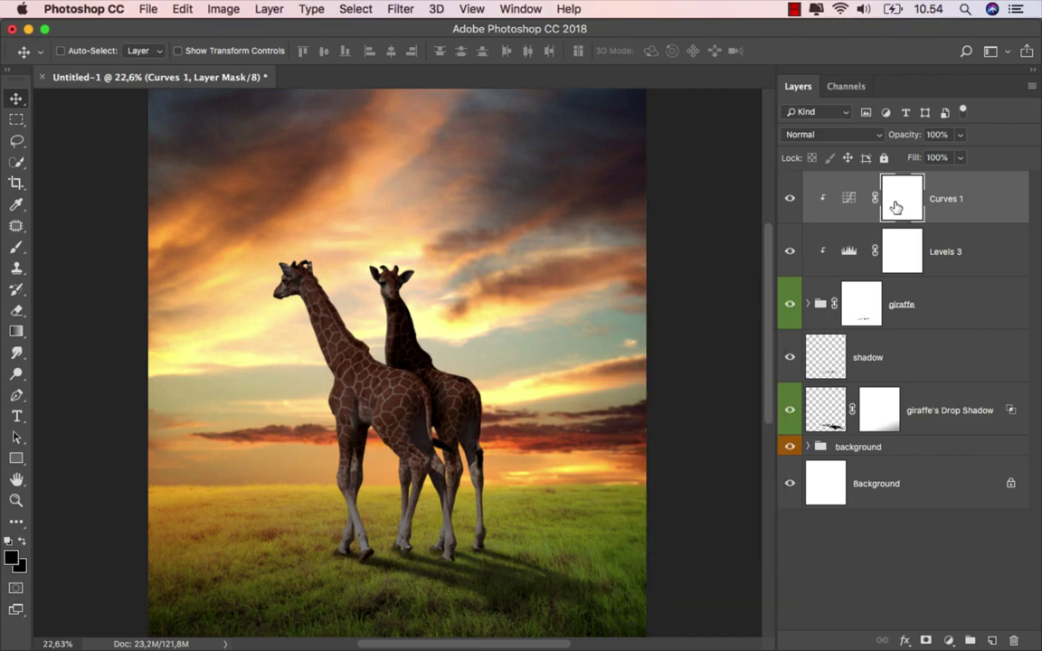
# Step: Invert the Curves 1 mask to black and load a soft round 52 px white brush at about 29% opacity
pyautogui.hotkey('ctrl', 'i')
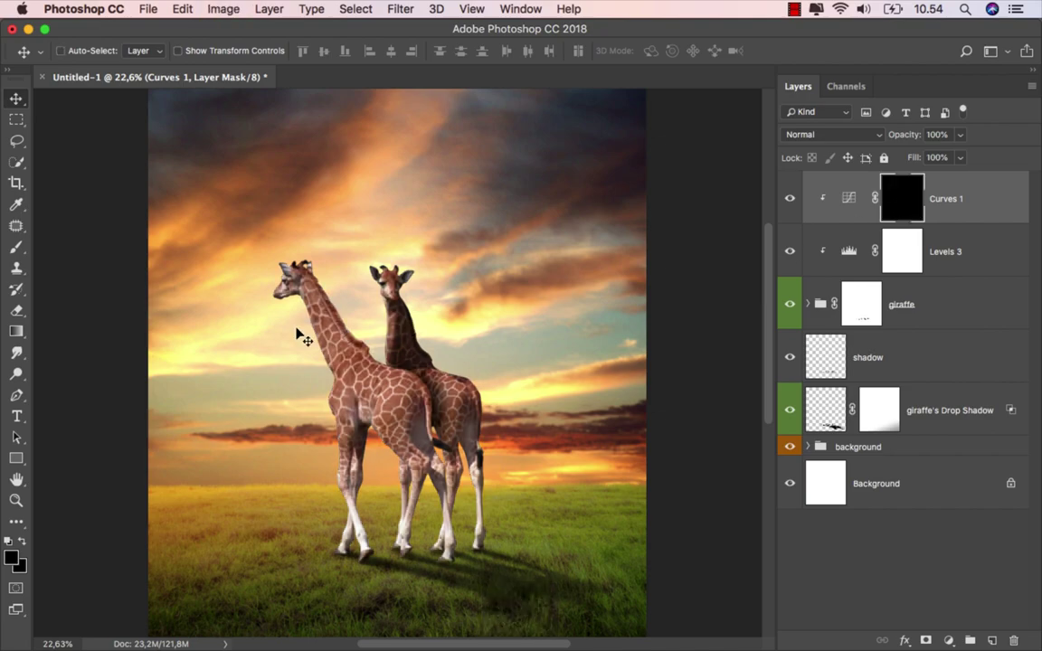
pyautogui.moveTo(17, 247); pyautogui.dragTo(47, 247)
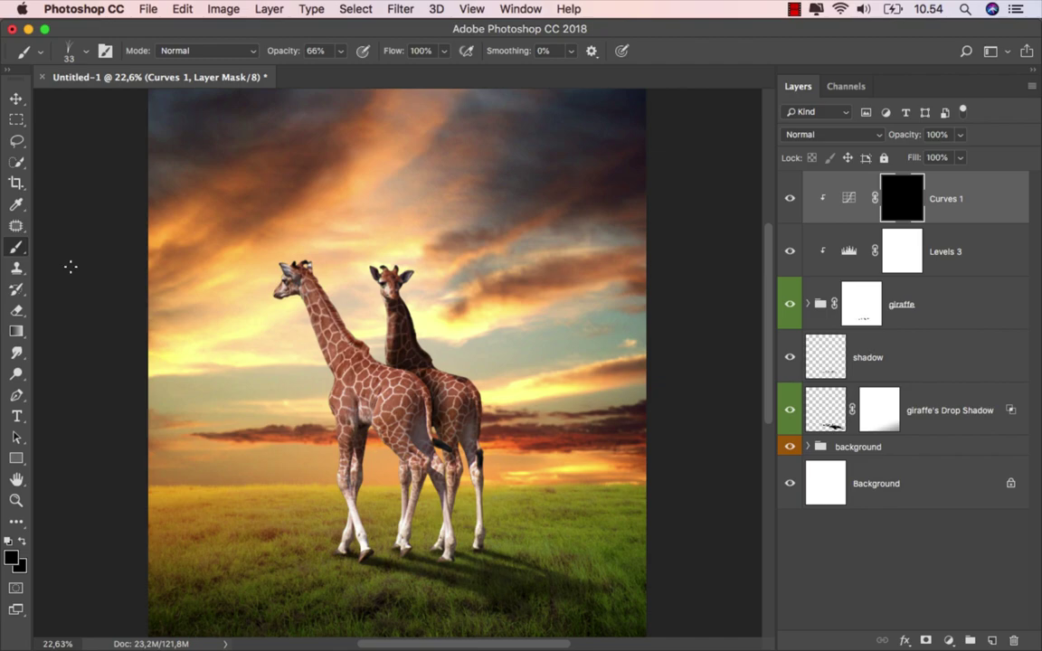
pyautogui.rightClick(234, 284)
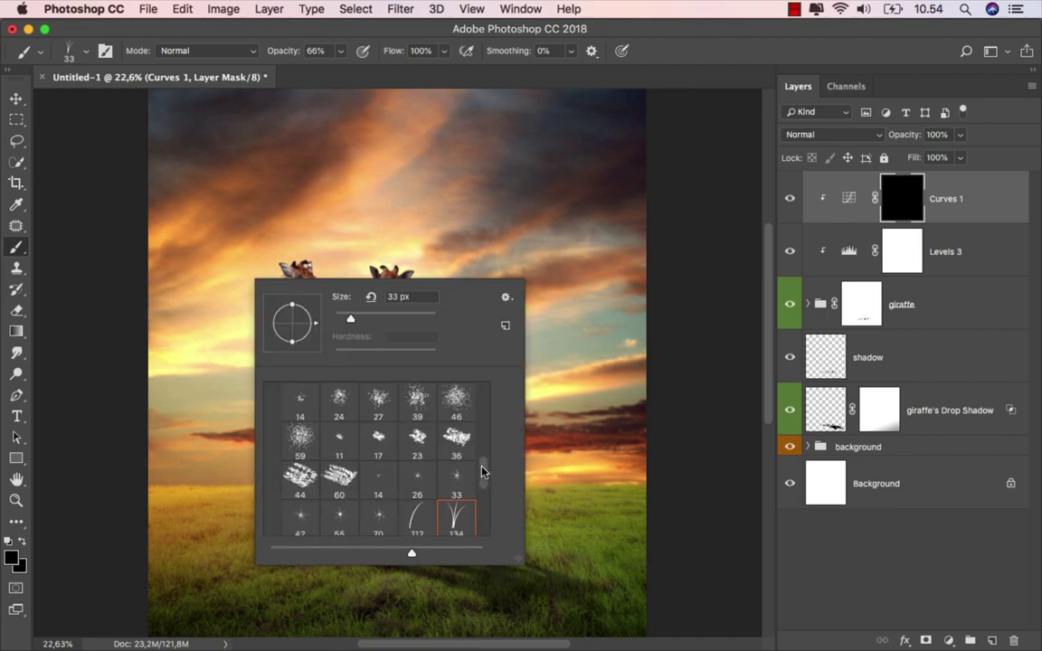
pyautogui.moveTo(482, 469); pyautogui.dragTo(472, 398)
pyautogui.click(305, 420)
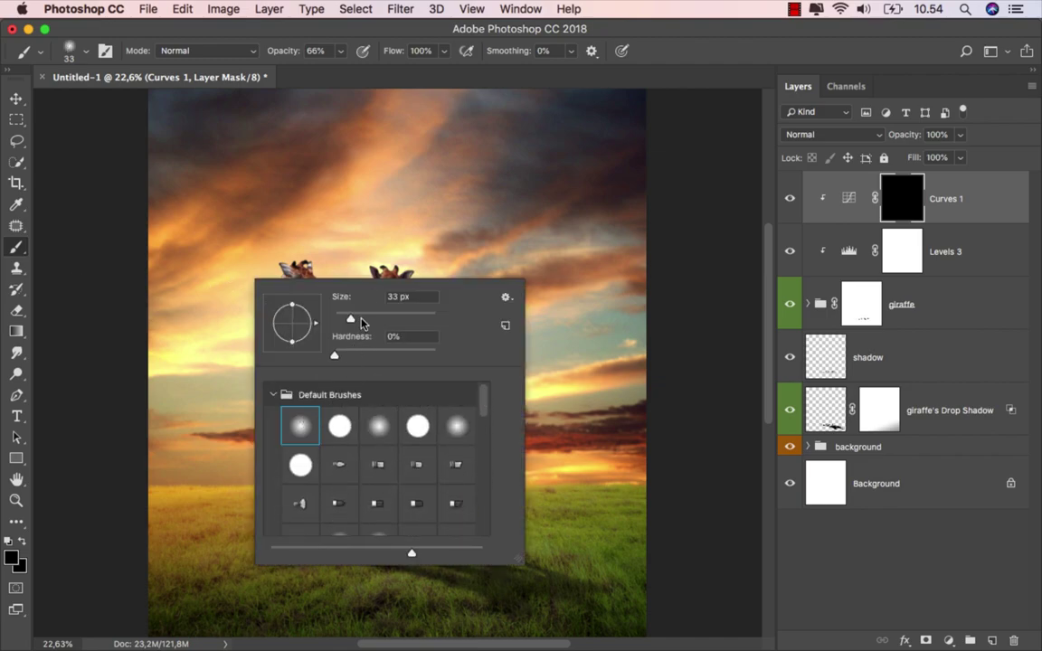
pyautogui.click(360, 320)
pyautogui.click(18, 543)
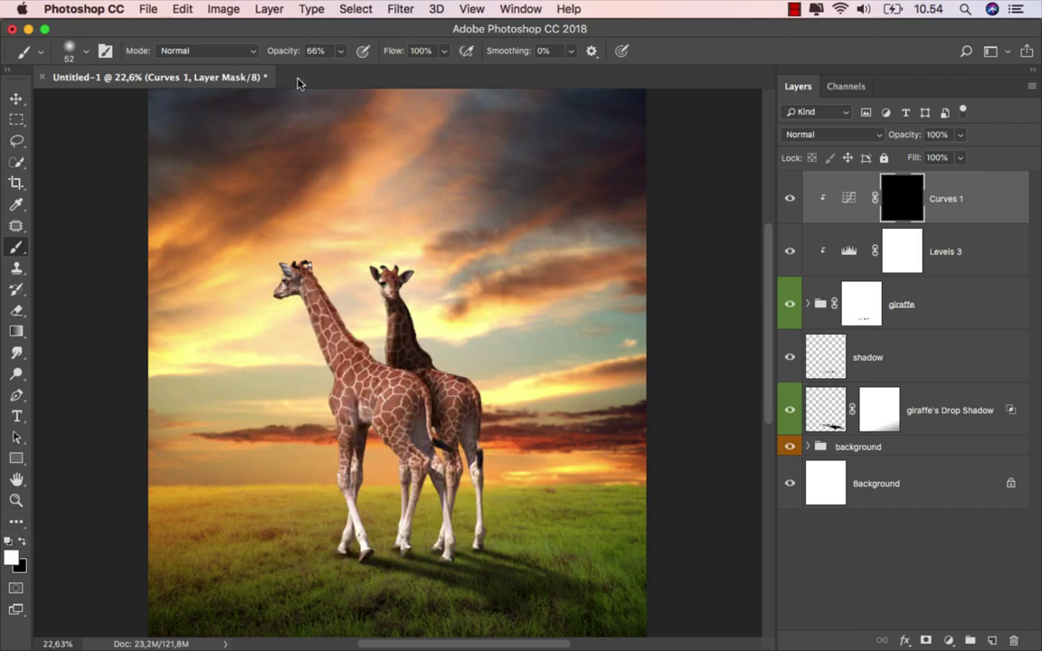
pyautogui.click(340, 51)
pyautogui.moveTo(343, 70); pyautogui.dragTo(310, 72)
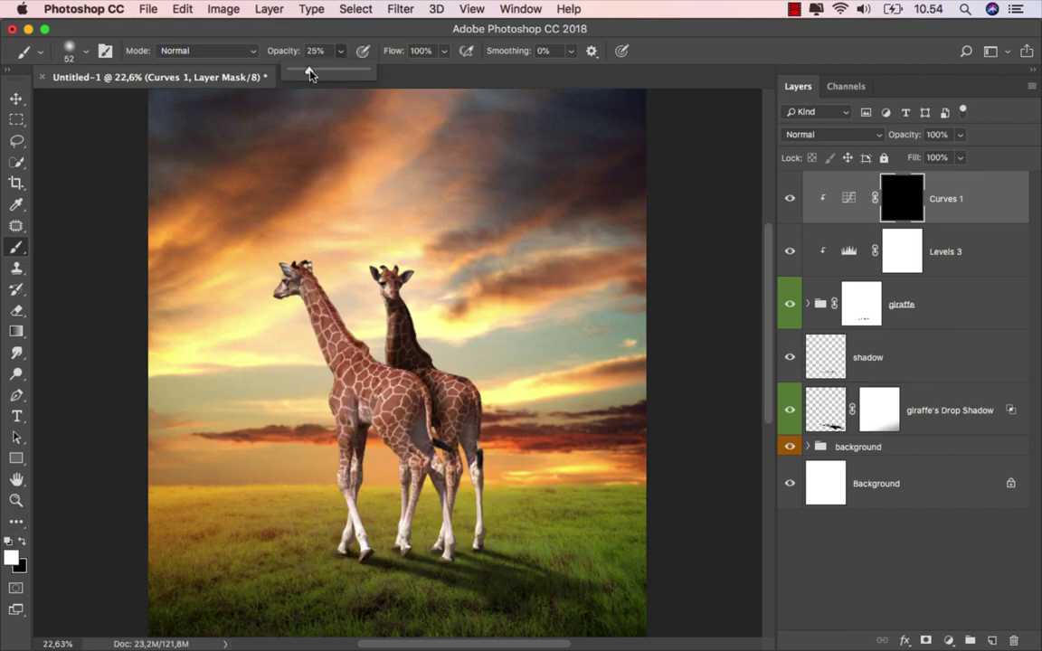
# Step: Paint white on the Curves 1 mask along the giraffes' necks, bodies and the edge between them
pyautogui.scroll(1, 420, 272)
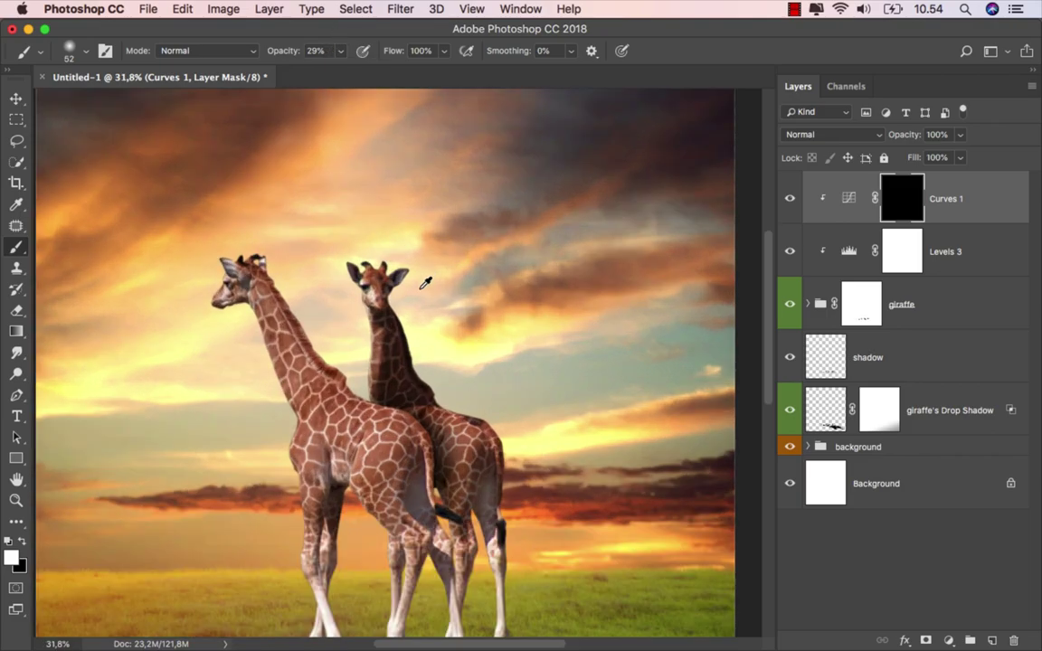
pyautogui.scroll(1, 423, 275)
pyautogui.moveTo(425, 305)
pyautogui.mouseDown()
pyautogui.moveTo(407, 274)
pyautogui.moveTo(395, 298)
pyautogui.moveTo(437, 422)
pyautogui.moveTo(512, 466)
pyautogui.moveTo(530, 373)
pyautogui.moveTo(503, 270)
pyautogui.mouseUp()
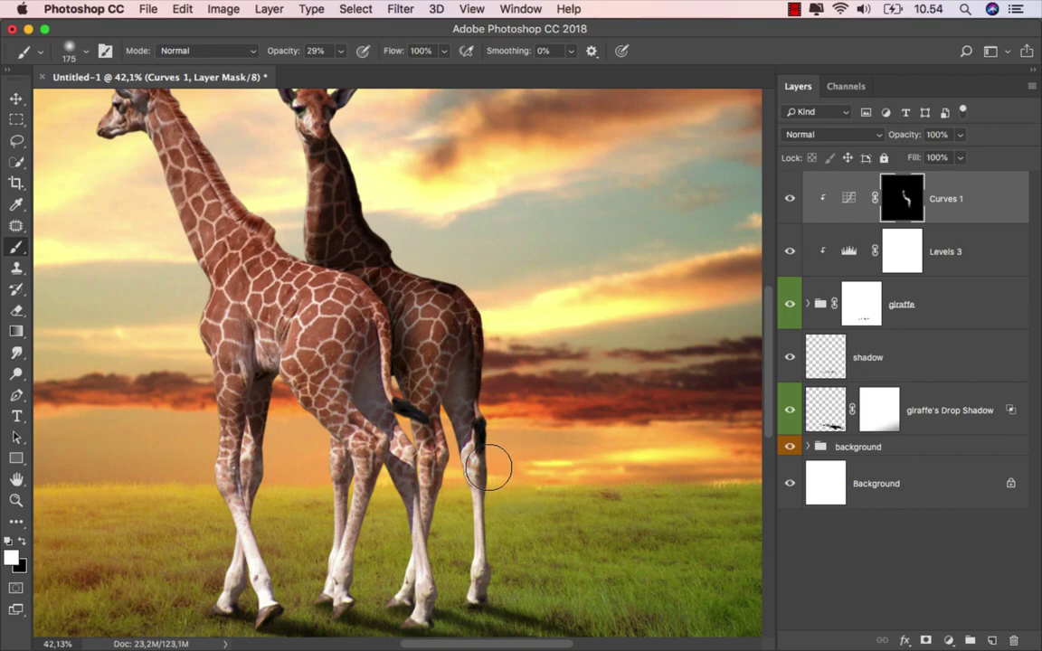
pyautogui.moveTo(261, 246); pyautogui.dragTo(343, 350)
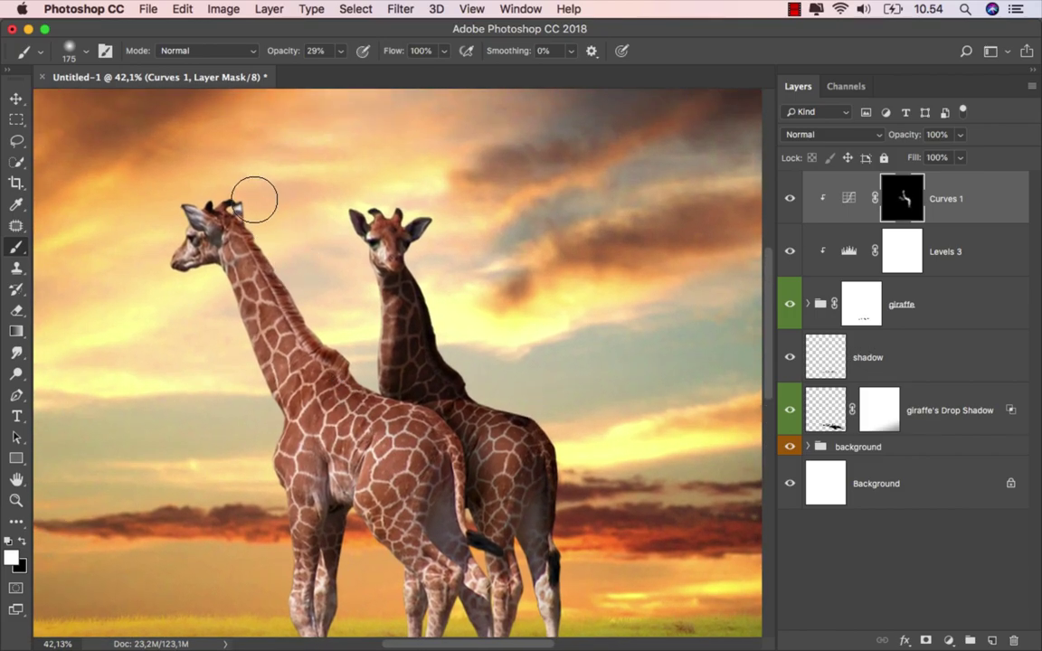
pyautogui.moveTo(256, 197); pyautogui.dragTo(331, 351)
pyautogui.moveTo(250, 206)
pyautogui.mouseDown()
pyautogui.moveTo(289, 298)
pyautogui.moveTo(344, 379)
pyautogui.moveTo(447, 442)
pyautogui.moveTo(393, 279)
pyautogui.mouseUp()
pyautogui.moveTo(348, 248)
pyautogui.mouseDown()
pyautogui.moveTo(398, 425)
pyautogui.moveTo(447, 482)
pyautogui.mouseUp()
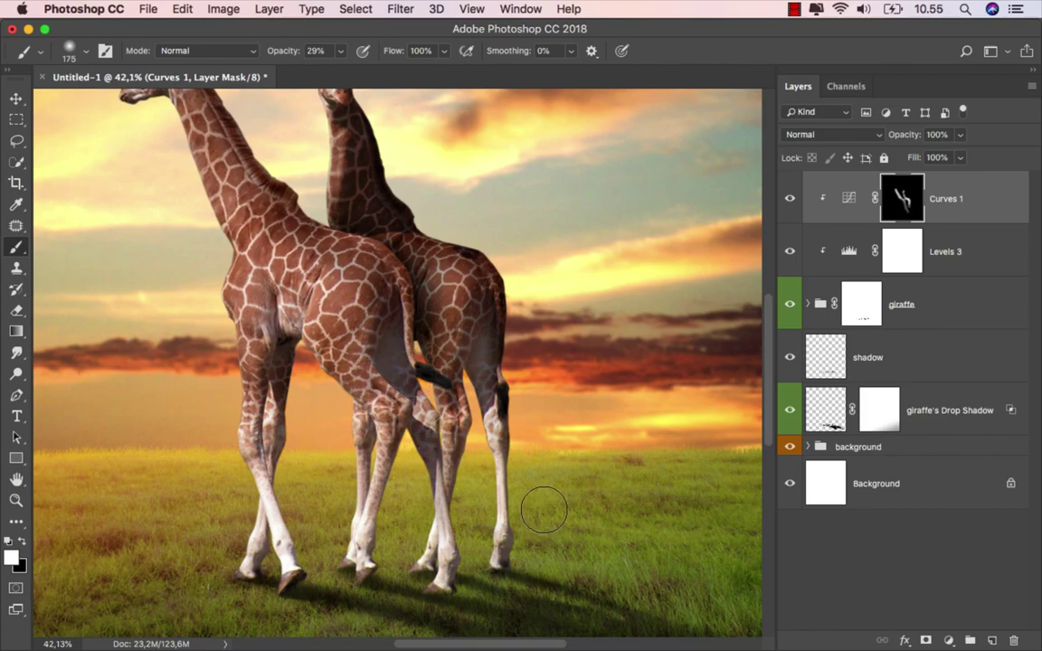
pyautogui.scroll(2, 543, 472)
pyautogui.scroll(-2, 533, 471)
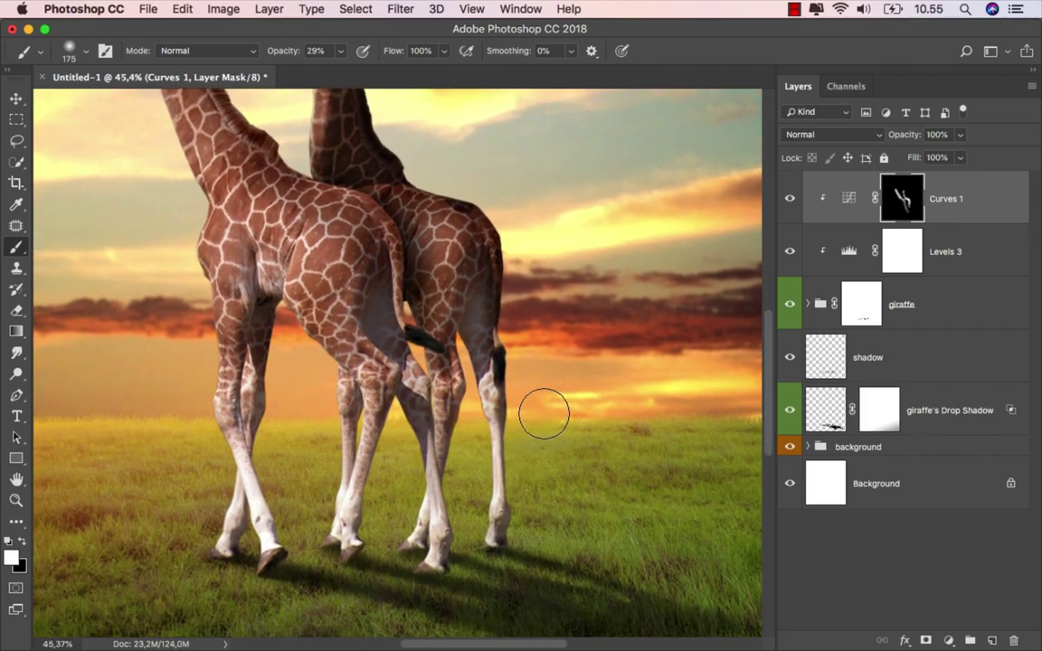
# Step: With a smaller brush, paint the darkening along the giraffes' hind legs and front leg
pyautogui.press('[')
pyautogui.press('[')
pyautogui.press('[')
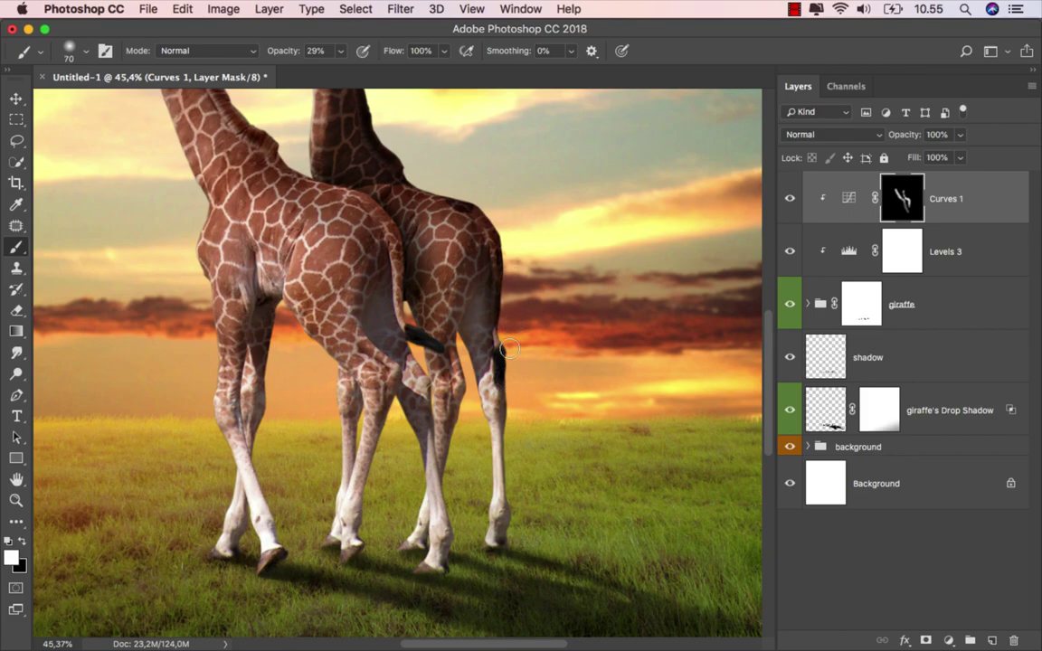
pyautogui.moveTo(510, 348); pyautogui.dragTo(510, 459)
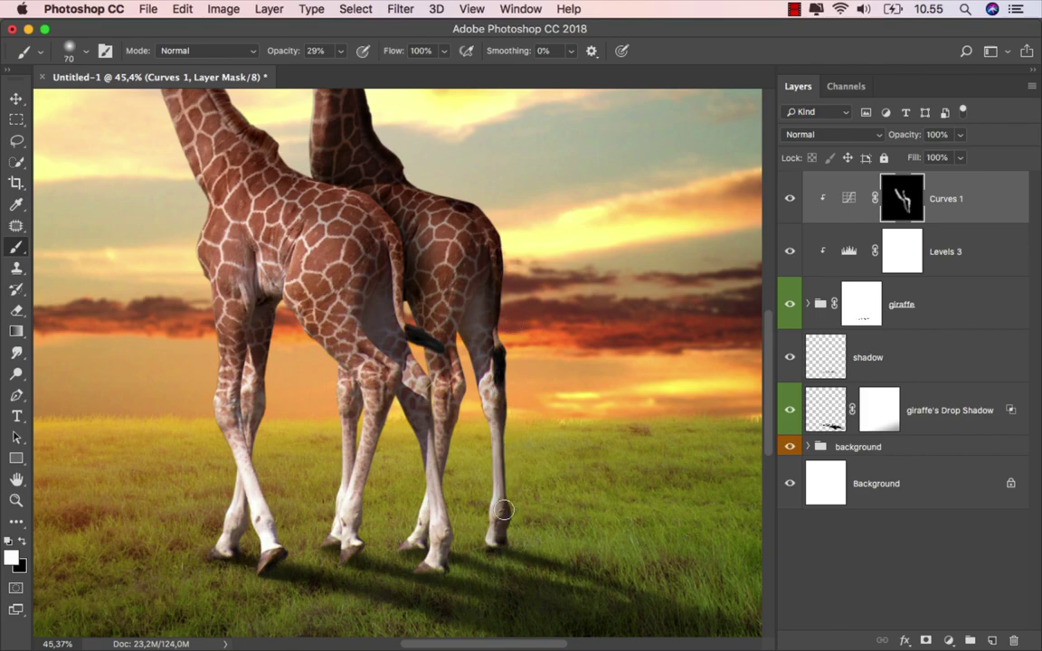
pyautogui.moveTo(504, 510); pyautogui.dragTo(509, 366)
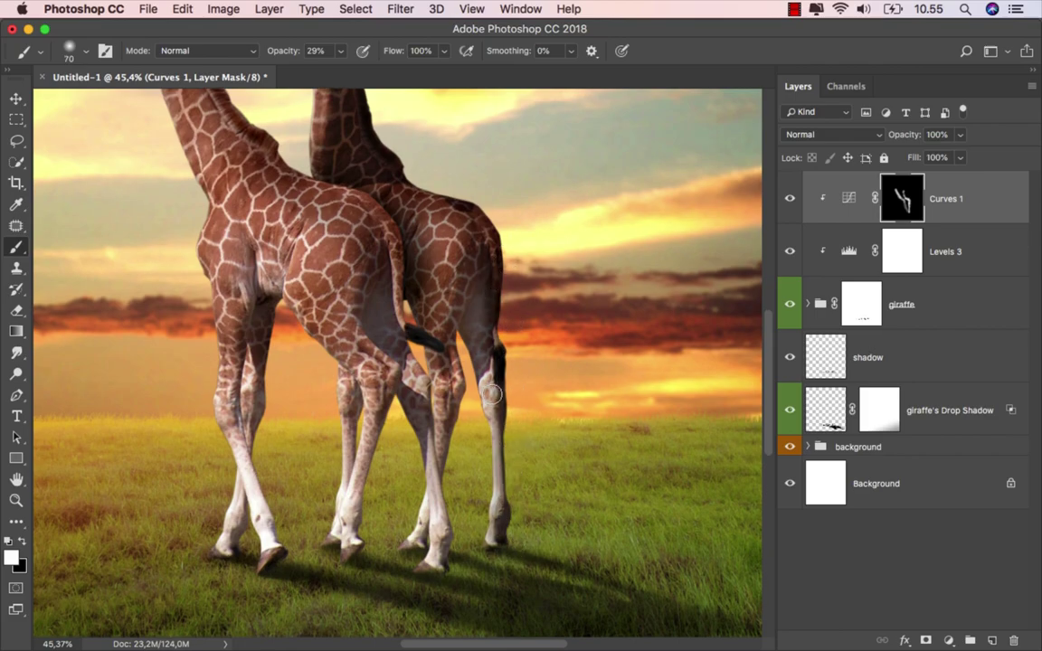
pyautogui.moveTo(444, 299); pyautogui.dragTo(456, 393)
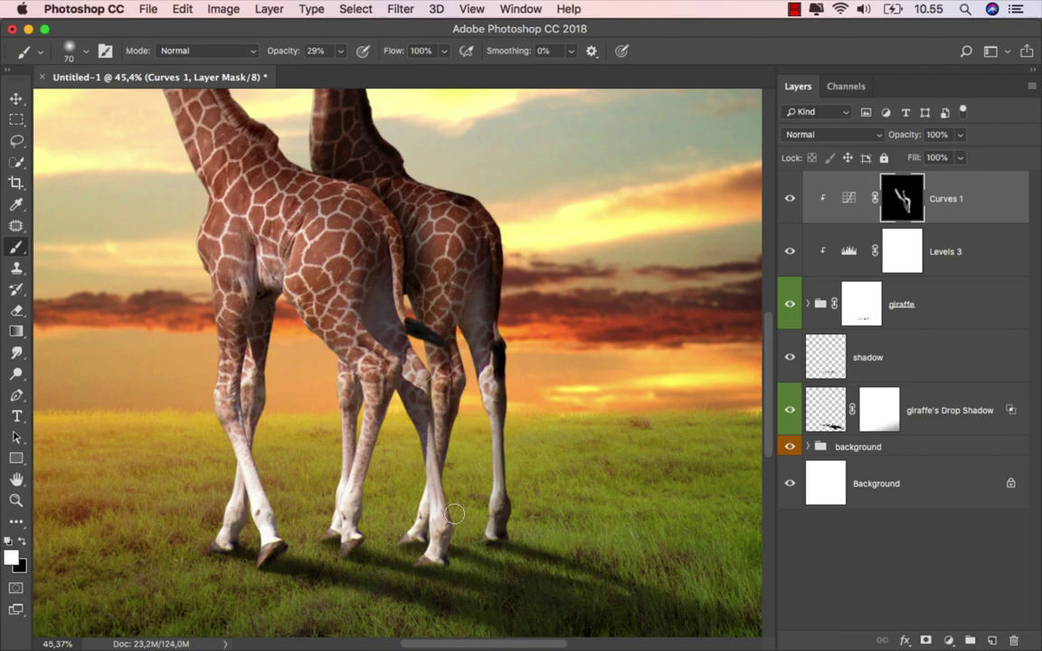
pyautogui.moveTo(382, 354)
pyautogui.mouseDown()
pyautogui.moveTo(435, 567)
pyautogui.moveTo(398, 507)
pyautogui.moveTo(405, 329)
pyautogui.moveTo(407, 349)
pyautogui.moveTo(388, 259)
pyautogui.moveTo(422, 435)
pyautogui.mouseUp()
pyautogui.moveTo(393, 347)
pyautogui.mouseDown()
pyautogui.moveTo(339, 557)
pyautogui.moveTo(331, 426)
pyautogui.moveTo(353, 525)
pyautogui.mouseUp()
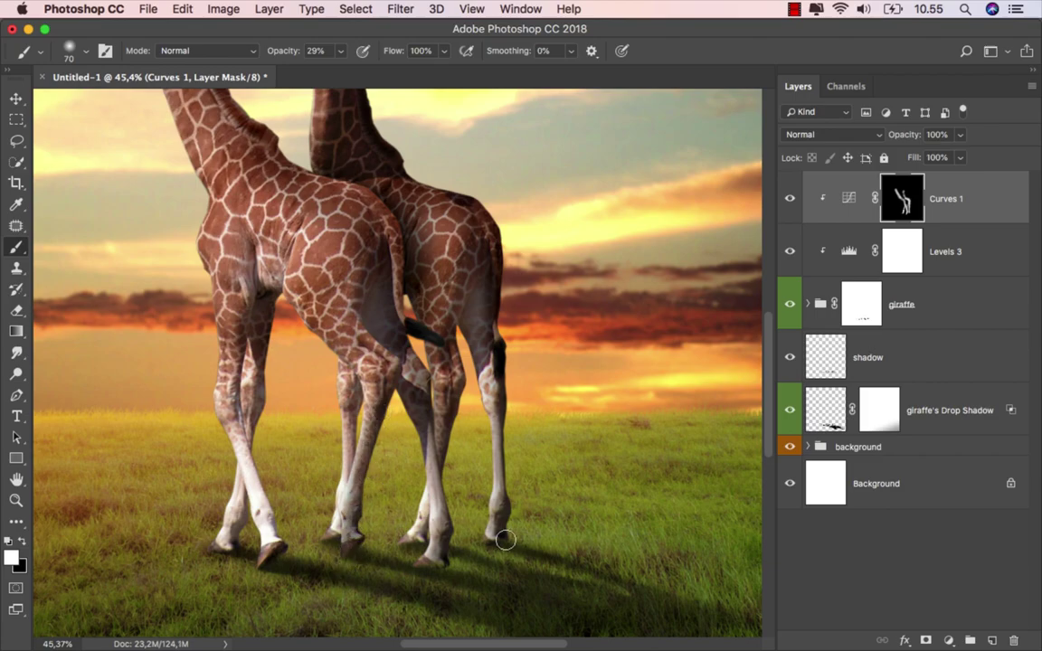
pyautogui.moveTo(450, 422); pyautogui.dragTo(445, 549)
pyautogui.moveTo(288, 553)
pyautogui.mouseDown()
pyautogui.moveTo(257, 436)
pyautogui.moveTo(238, 537)
pyautogui.mouseUp()
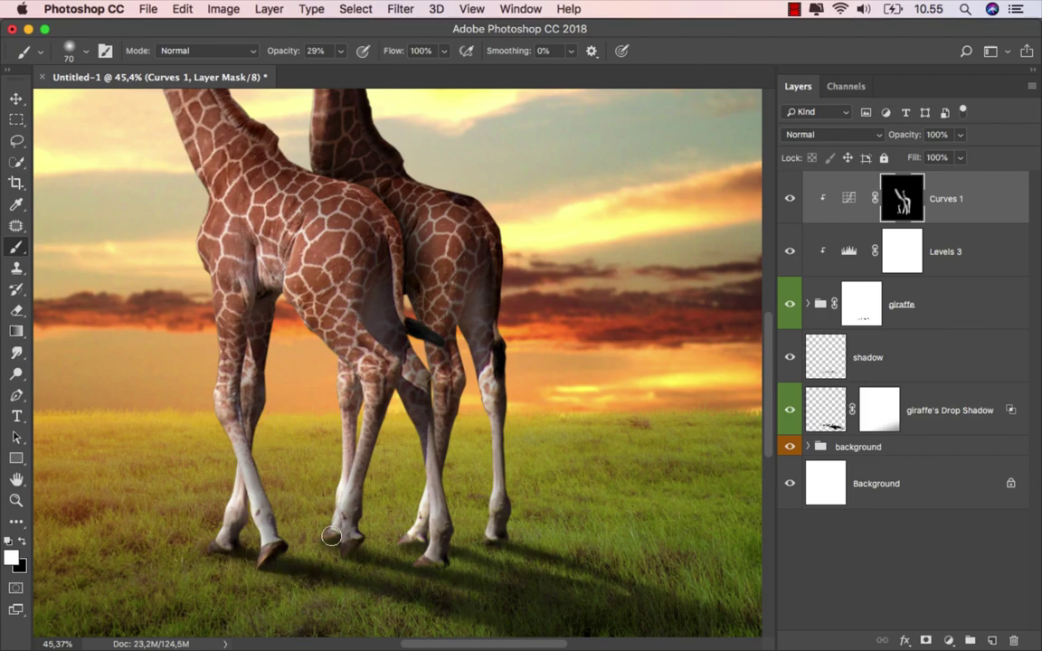
pyautogui.scroll(3, 464, 515)
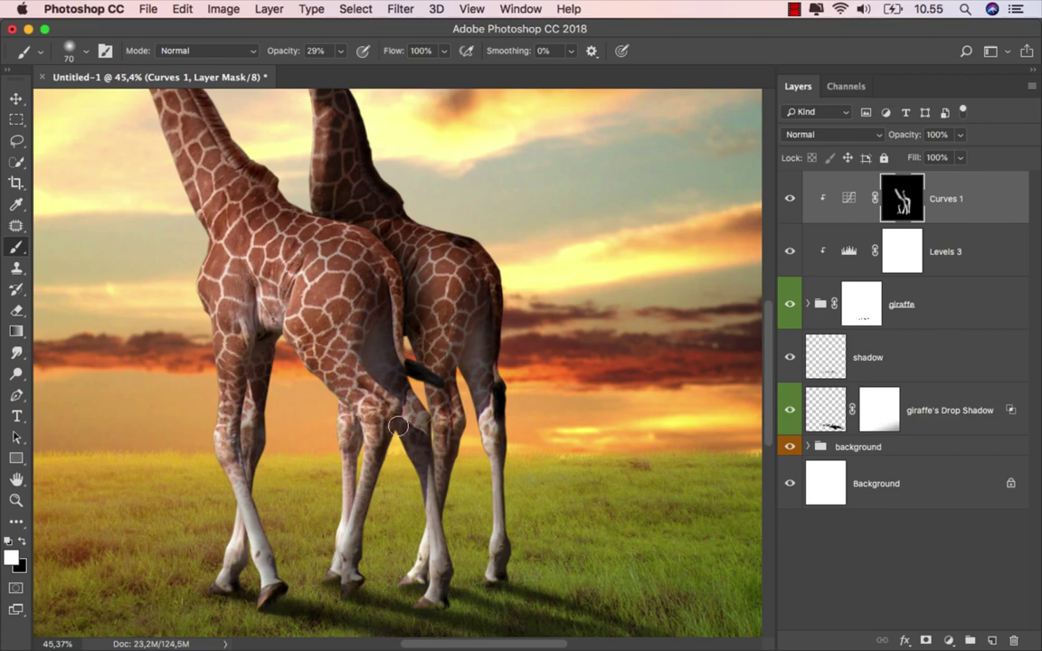
pyautogui.scroll(2, 389, 338)
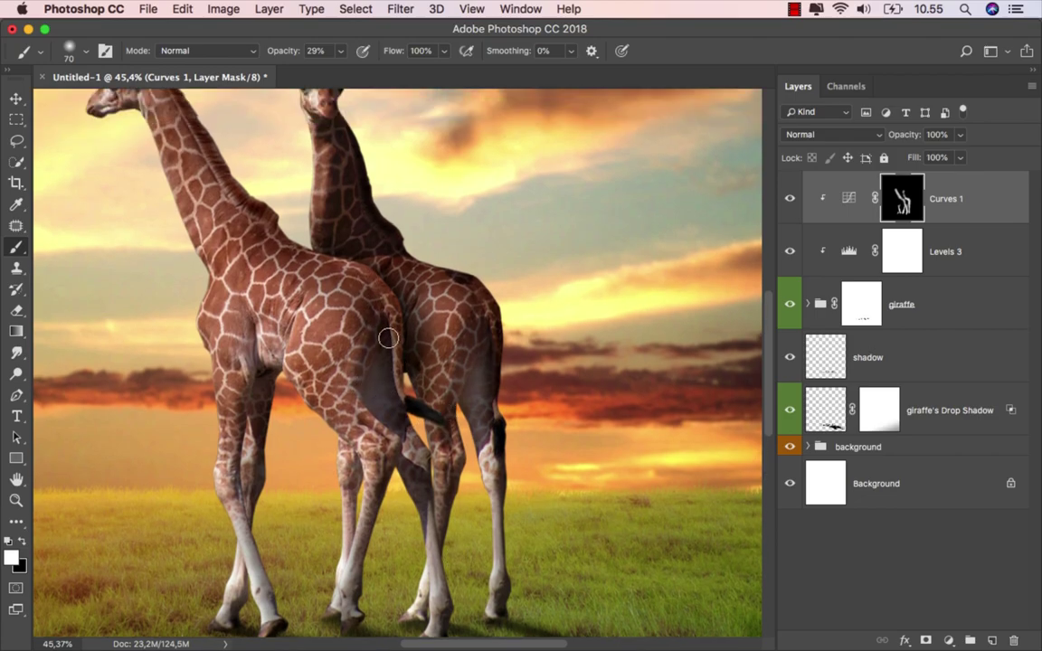
pyautogui.scroll(1, 548, 430)
pyautogui.scroll(1, 542, 443)
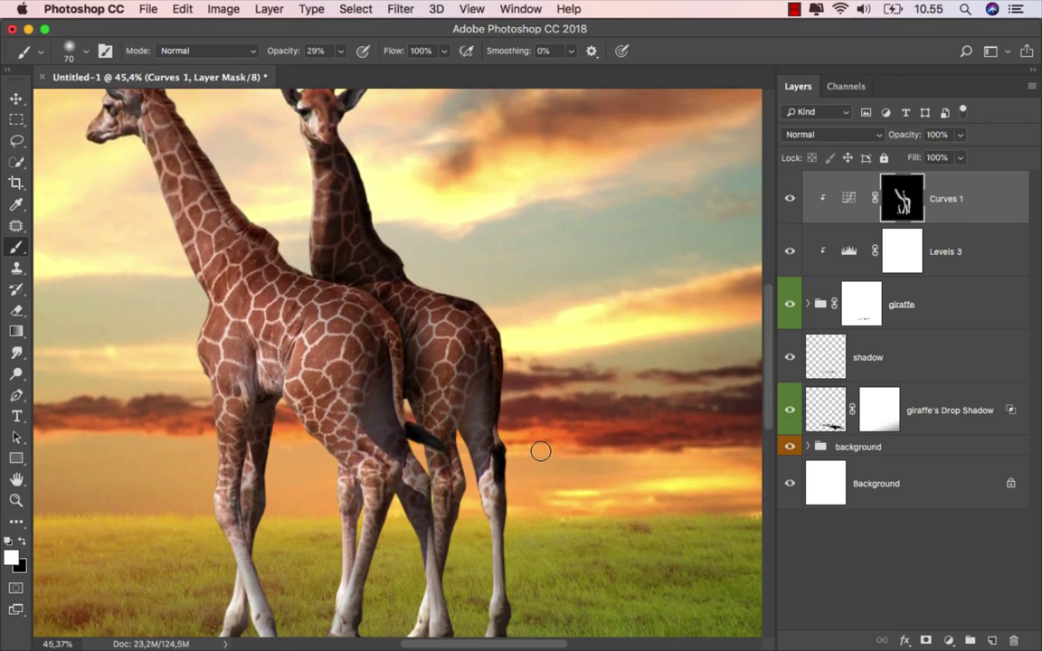
pyautogui.scroll(3, 479, 380)
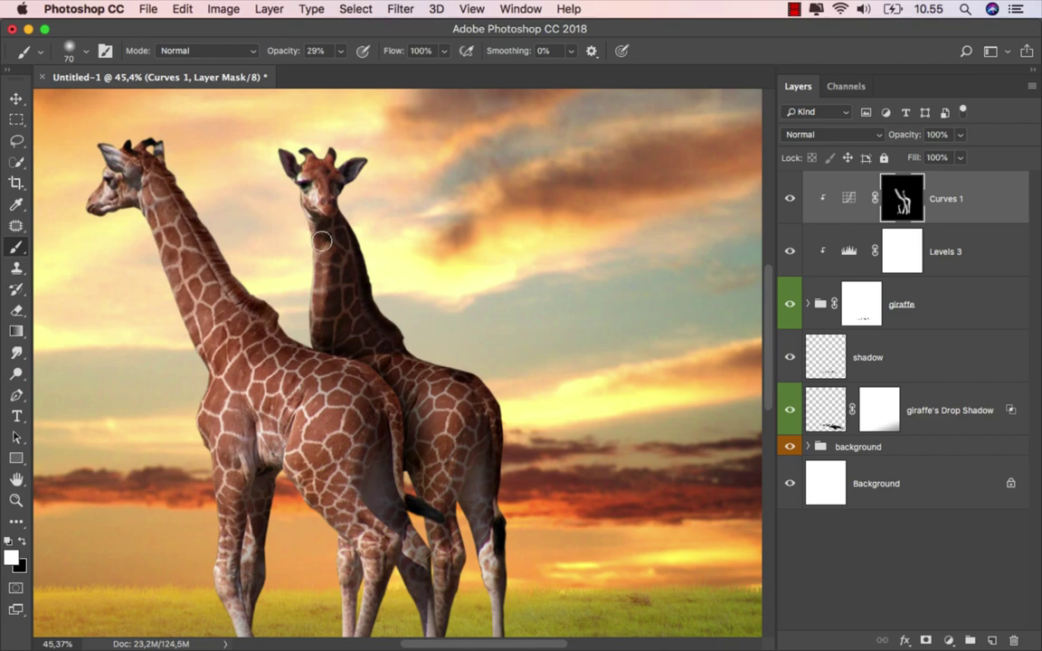
pyautogui.press('super+0')
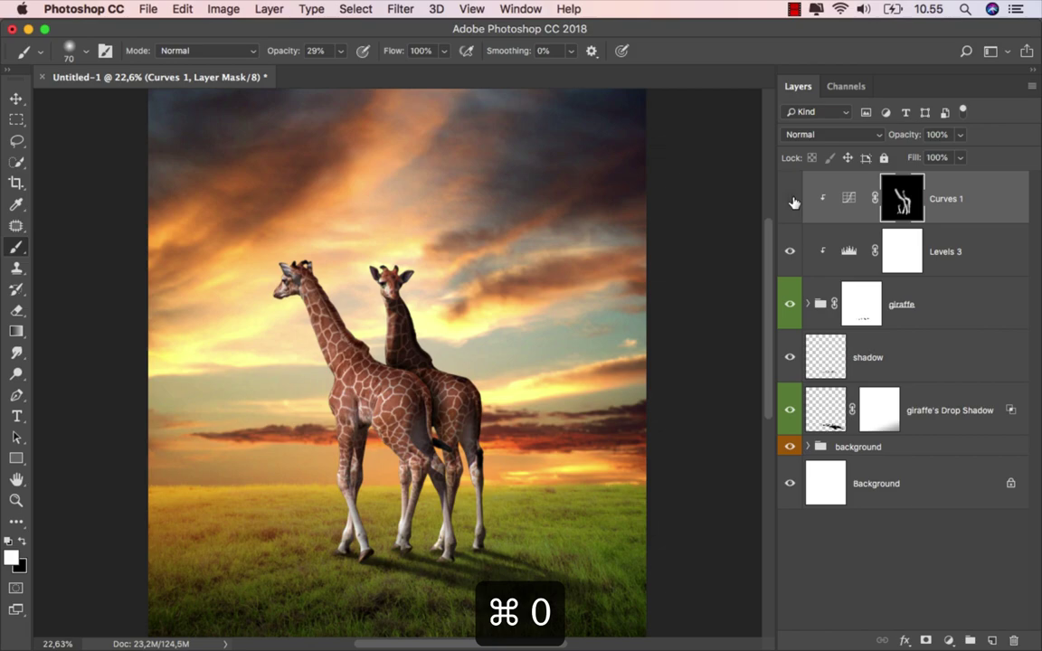
# Step: Add Curves 2 clipped to the giraffes, moving the white point to input 219 to brighten them
pyautogui.click(791, 200)
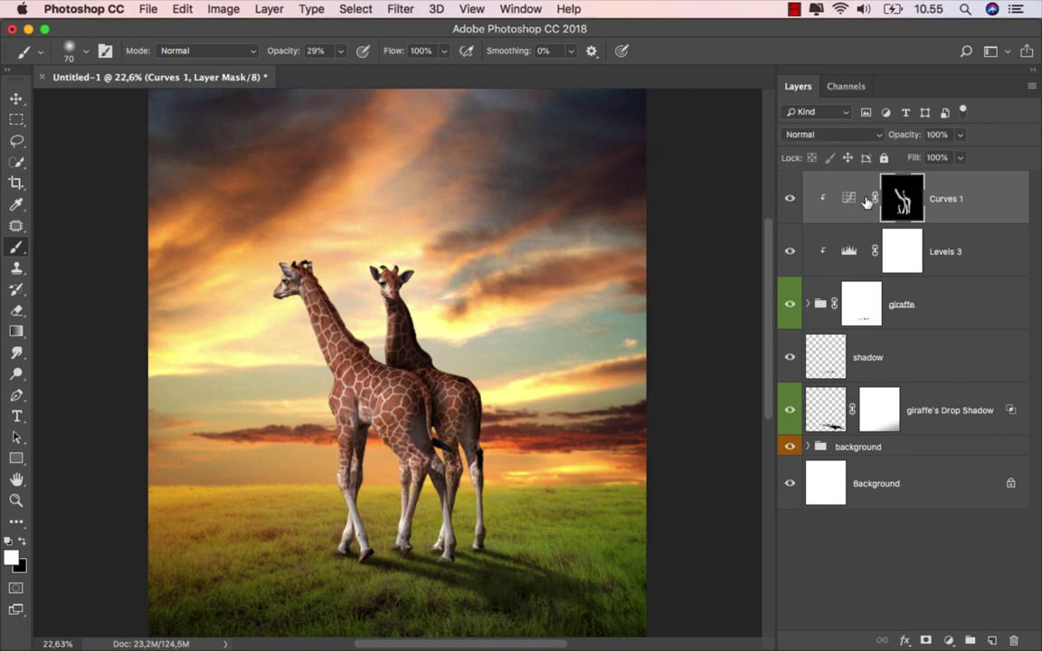
pyautogui.press('super+2')
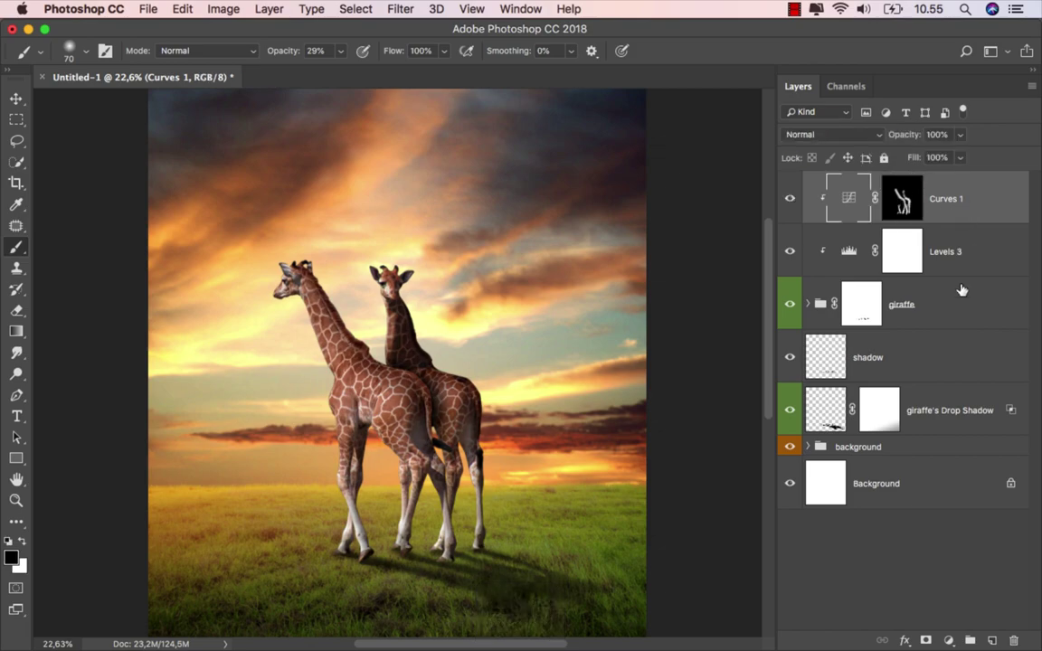
pyautogui.click(949, 640)
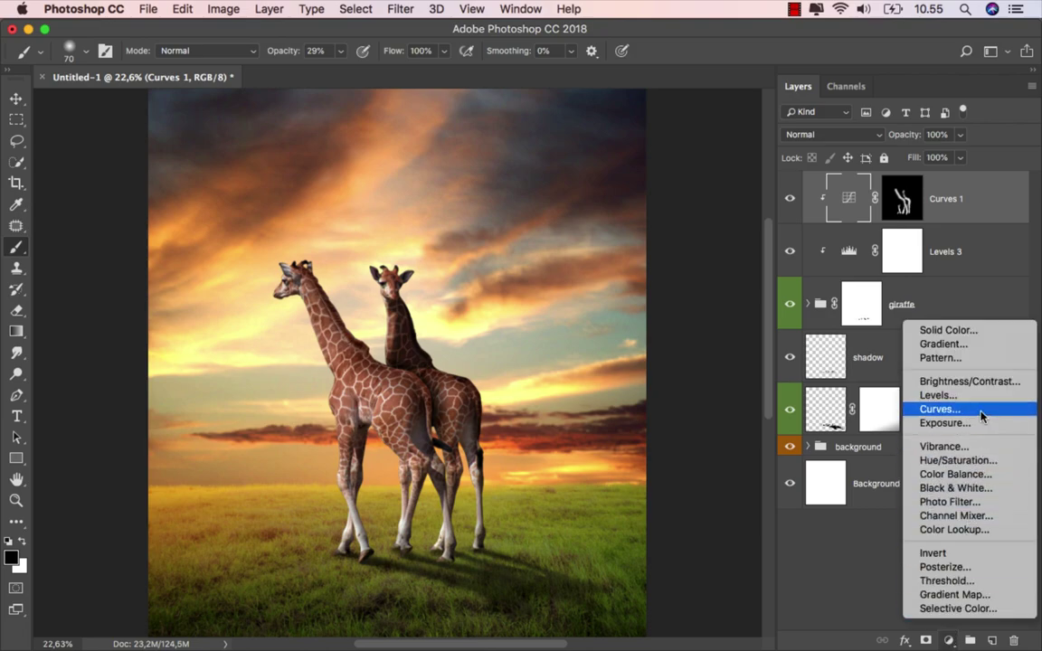
pyautogui.click(982, 414)
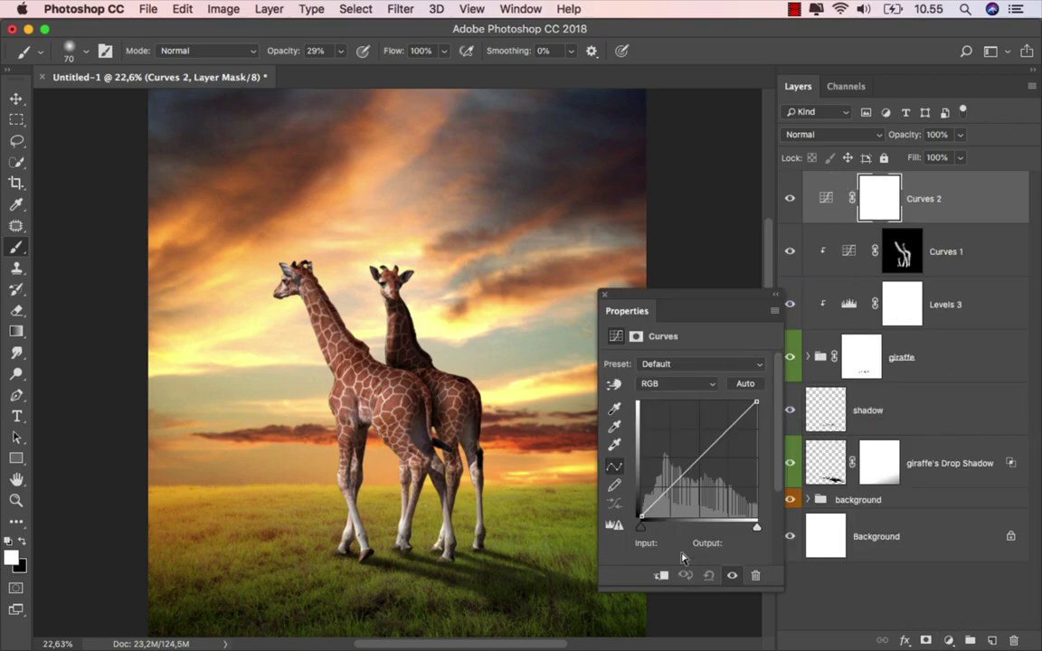
pyautogui.click(662, 575)
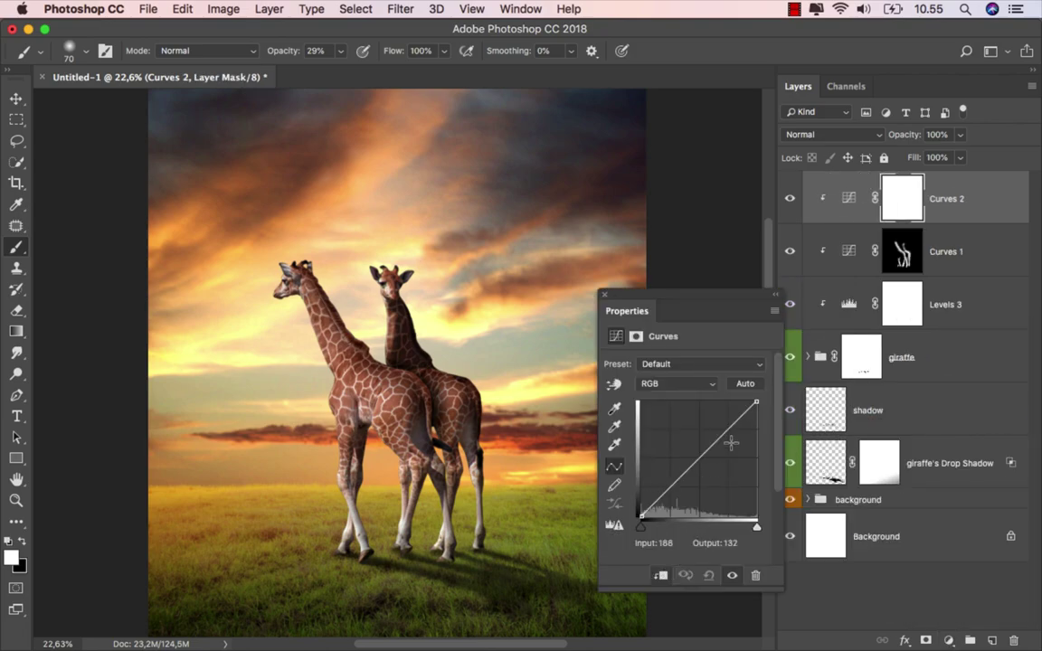
pyautogui.moveTo(756, 402); pyautogui.dragTo(737, 402)
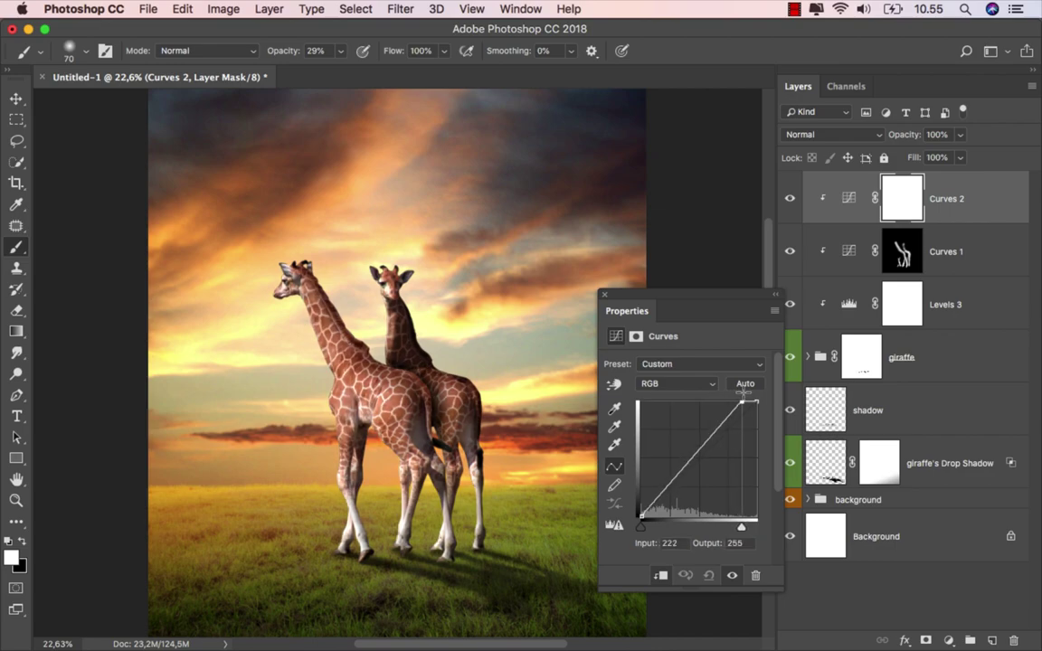
pyautogui.moveTo(736, 391); pyautogui.dragTo(738, 390)
# Step: Invert the Curves 2 mask to black and set the brush opacity to 100%
pyautogui.click(603, 295)
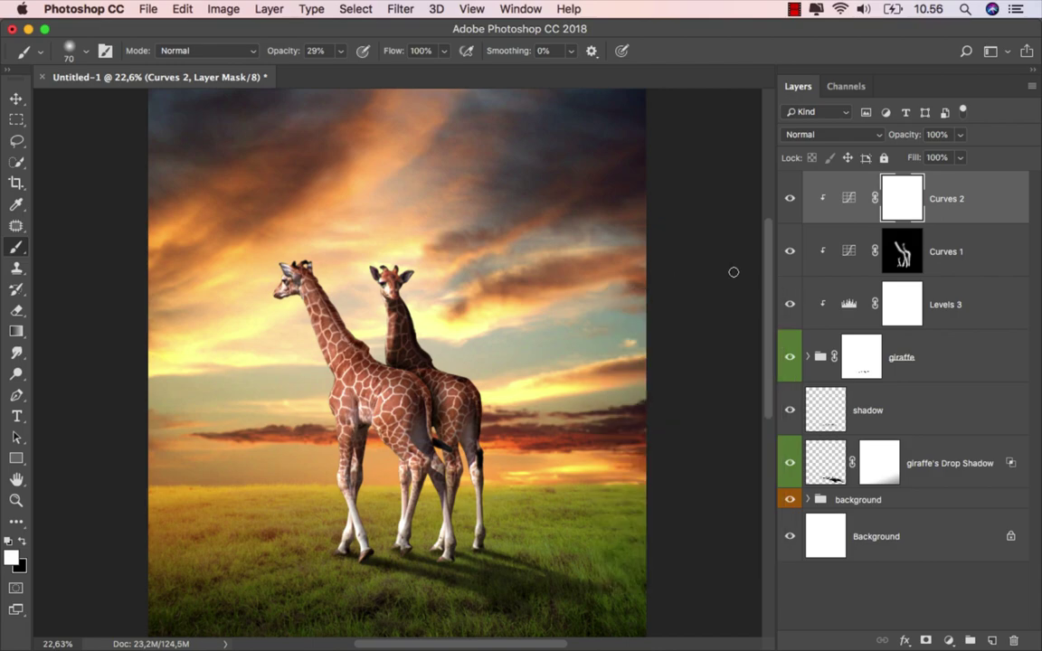
pyautogui.hotkey('ctrl', 'i')
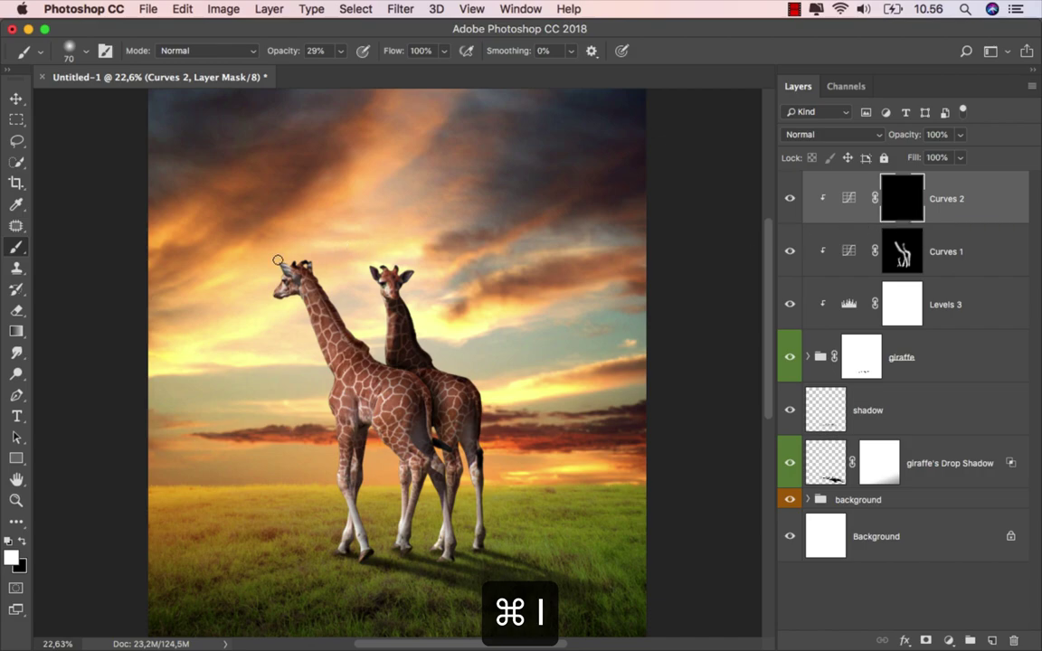
pyautogui.scroll(2, 278, 261)
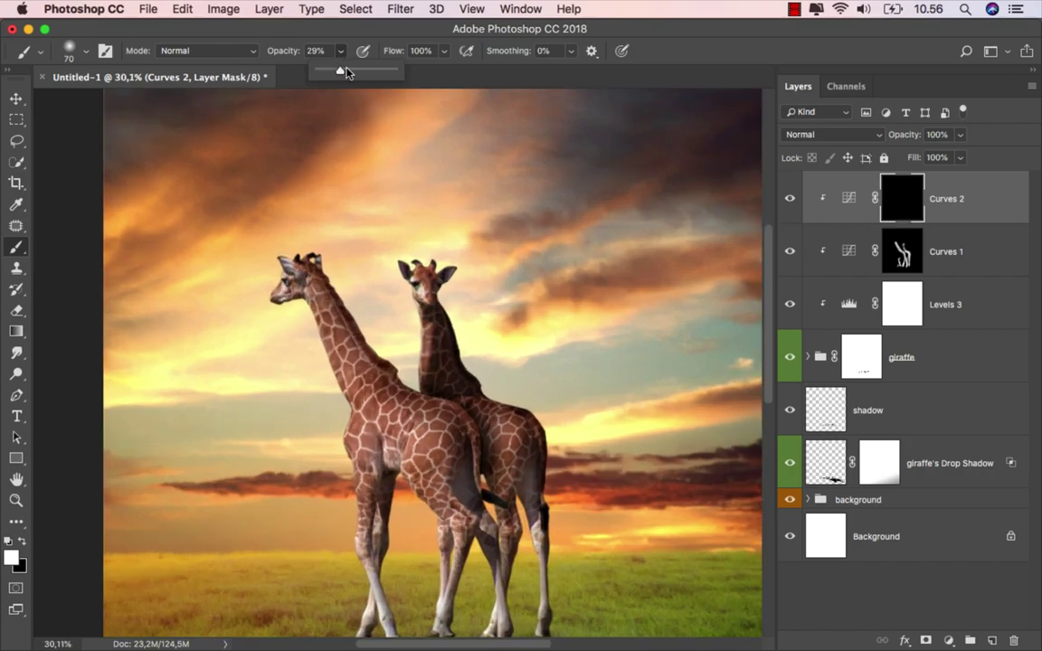
pyautogui.moveTo(340, 52); pyautogui.dragTo(365, 41)
# Step: With a ~126 px brush, paint brightening onto the near giraffe's head and neck
pyautogui.scroll(1, 298, 283)
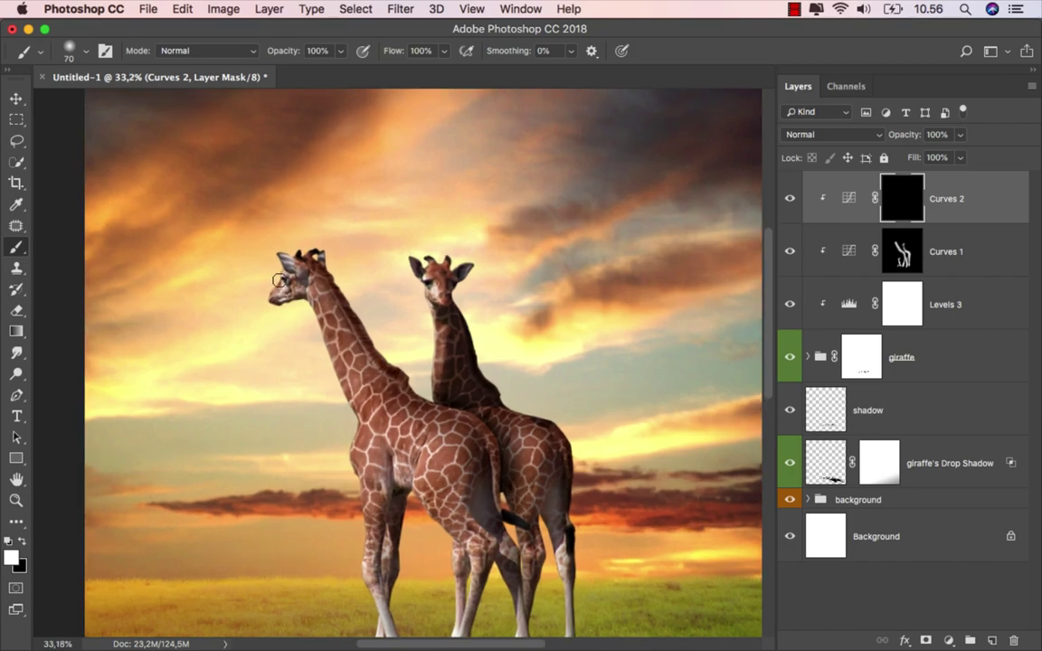
pyautogui.moveTo(272, 257)
pyautogui.mouseDown()
pyautogui.moveTo(299, 253)
pyautogui.moveTo(304, 303)
pyautogui.mouseUp()
pyautogui.click(298, 253)
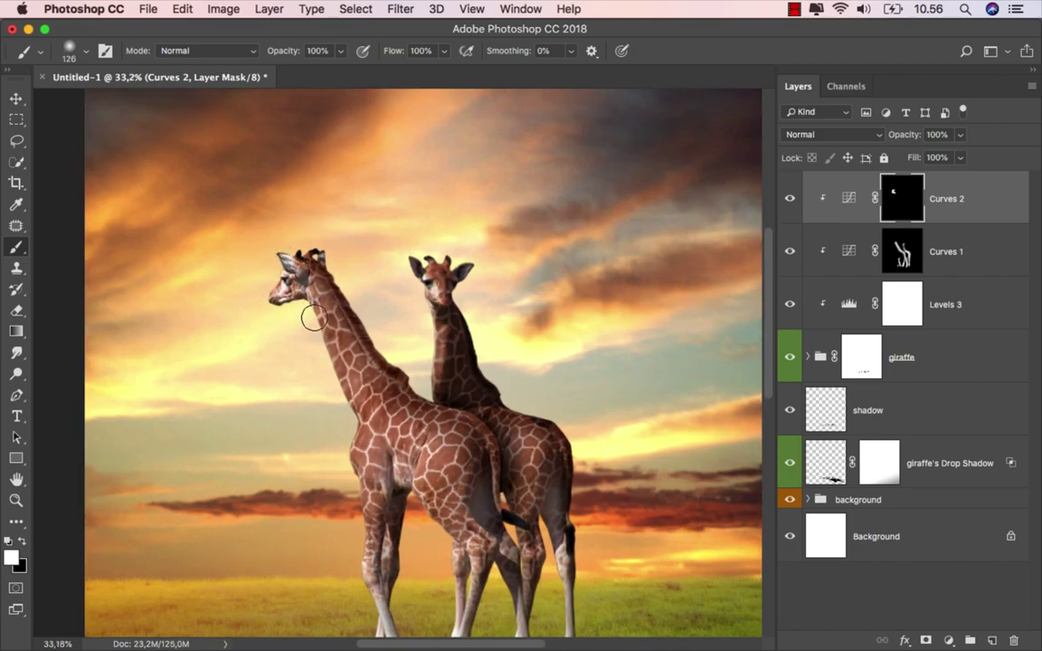
pyautogui.scroll(-2, 308, 335)
pyautogui.hscroll(1, 308, 335)
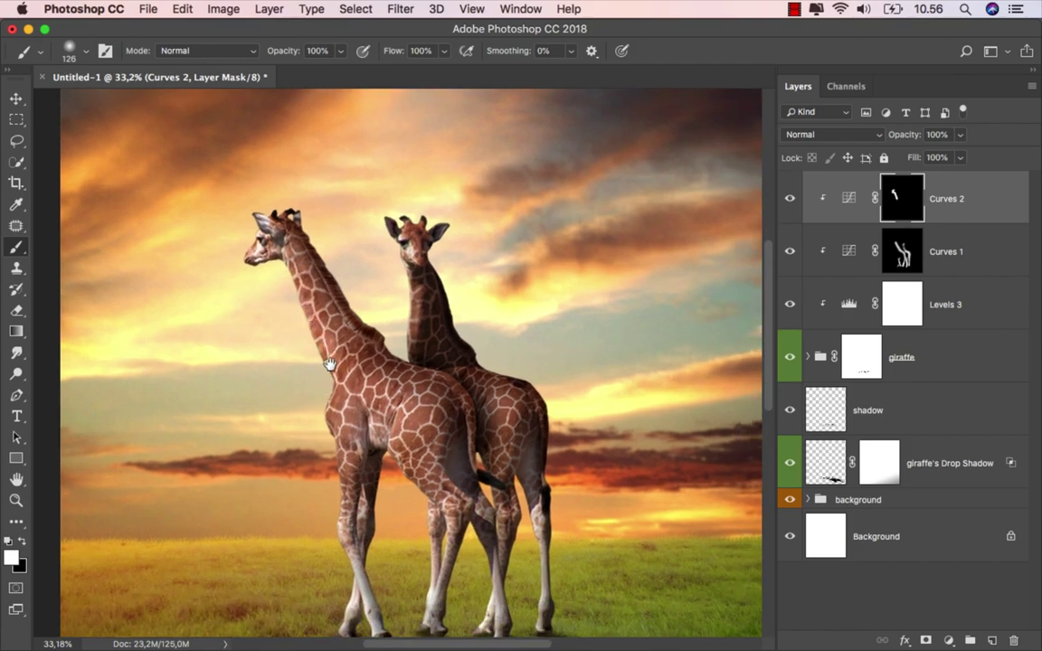
pyautogui.moveTo(398, 197)
pyautogui.mouseDown()
pyautogui.moveTo(400, 289)
pyautogui.moveTo(403, 246)
pyautogui.mouseUp()
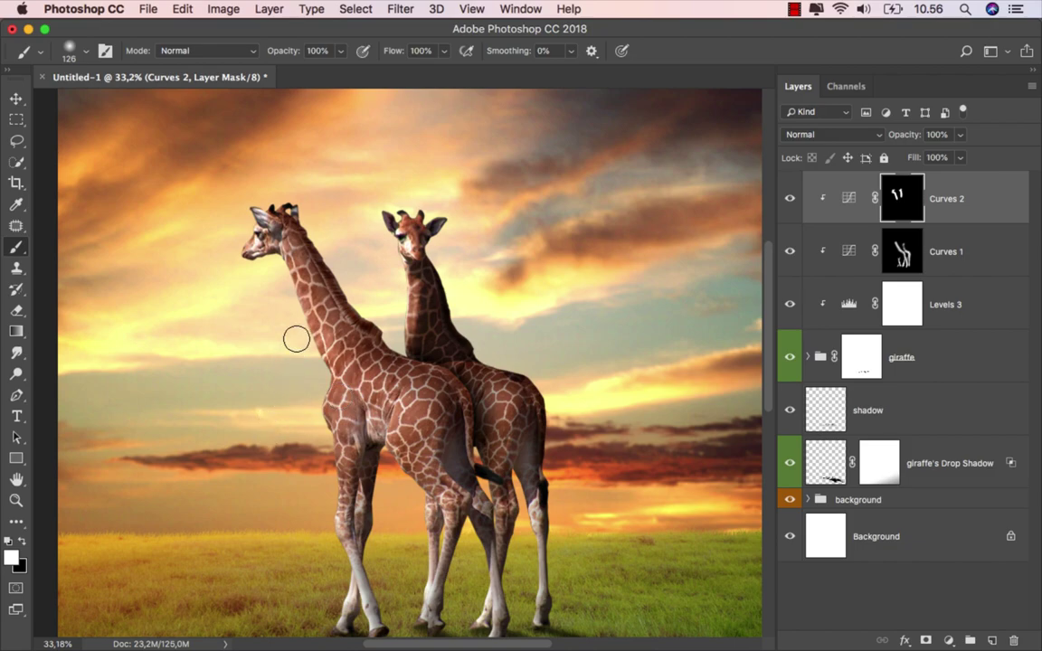
# Step: Brighten the near giraffe's front leg from knee to hoof, shrinking the brush from 73 to 28 px
pyautogui.scroll(-2, 299, 392)
pyautogui.hscroll(1, 299, 392)
pyautogui.scroll(-5, 299, 392)
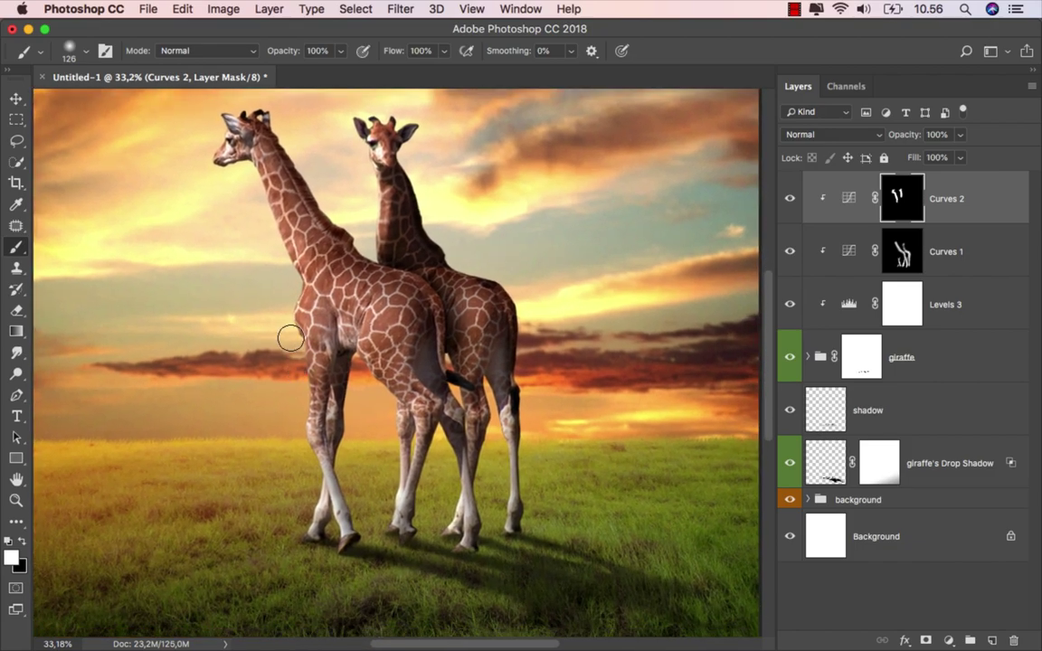
pyautogui.moveTo(301, 391); pyautogui.dragTo(299, 354)
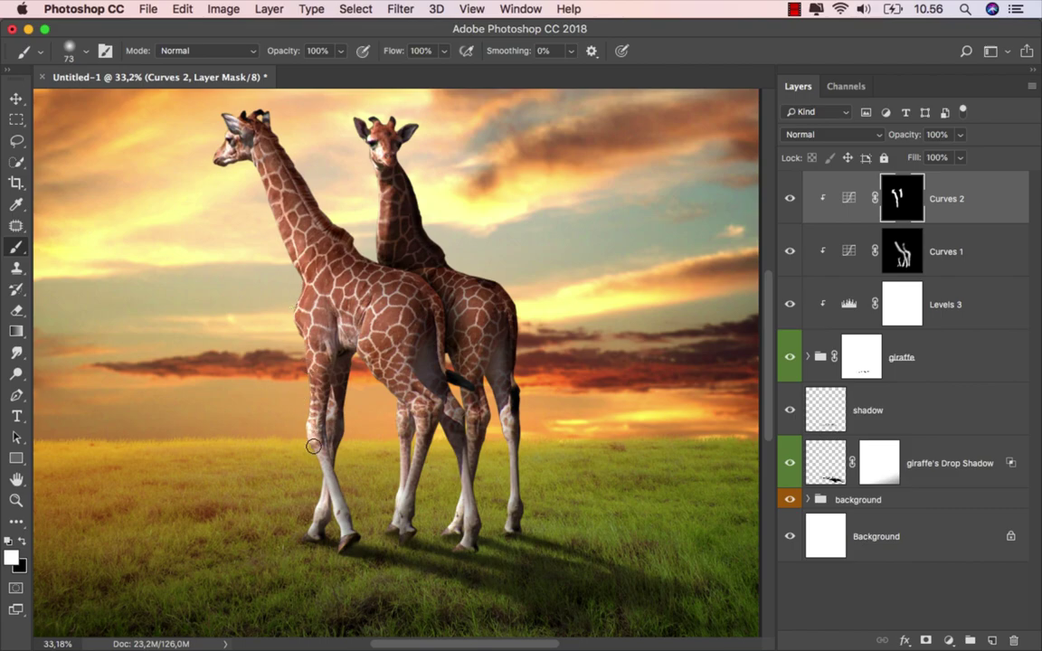
pyautogui.moveTo(312, 446); pyautogui.dragTo(322, 478)
pyautogui.scroll(3, 271, 540)
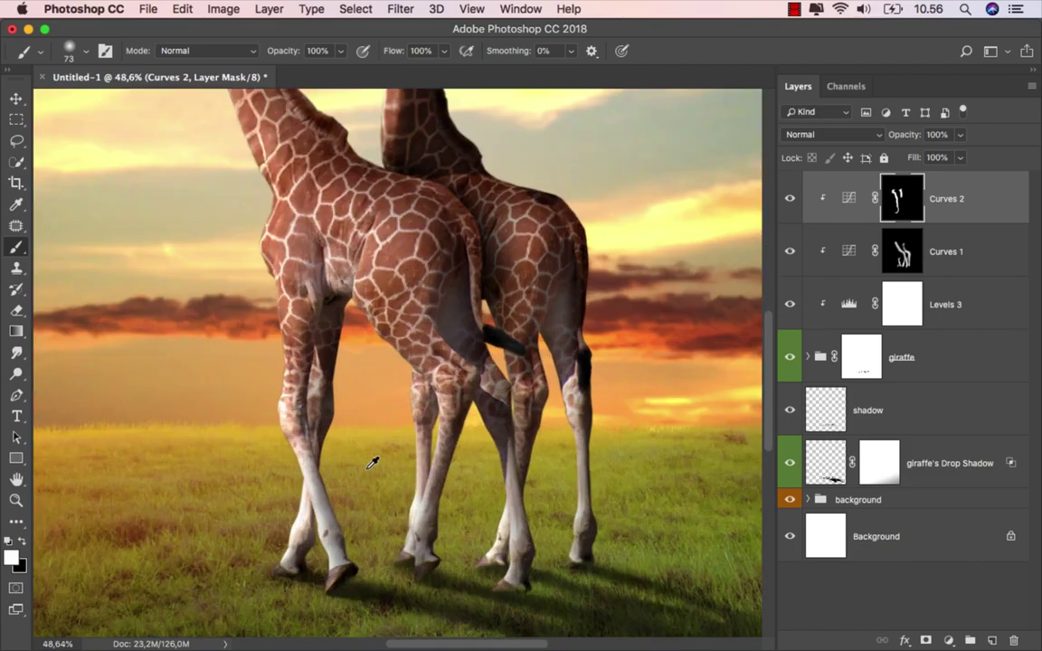
pyautogui.scroll(-2, 277, 331)
pyautogui.moveTo(307, 331); pyautogui.dragTo(288, 331)
pyautogui.scroll(-5, 288, 298)
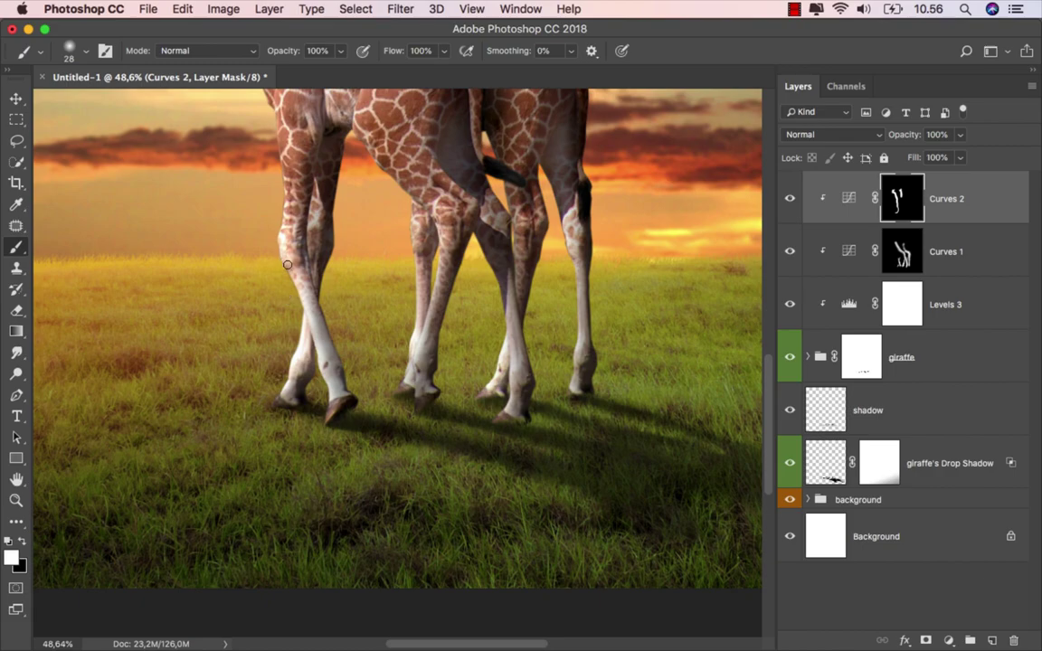
pyautogui.moveTo(289, 281); pyautogui.dragTo(278, 281)
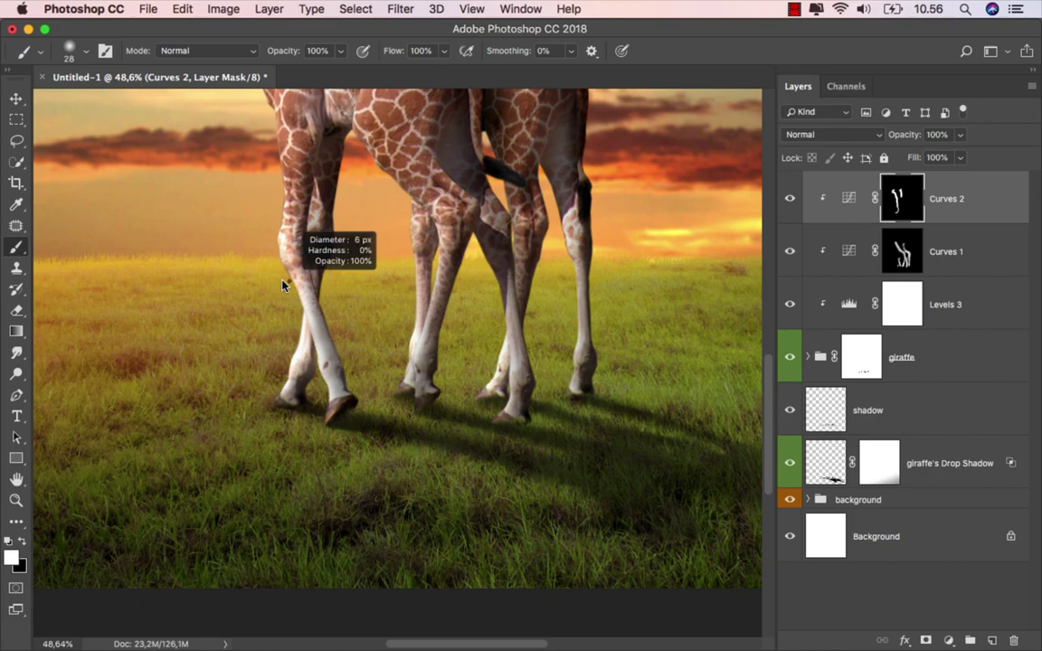
pyautogui.scroll(4, 286, 260)
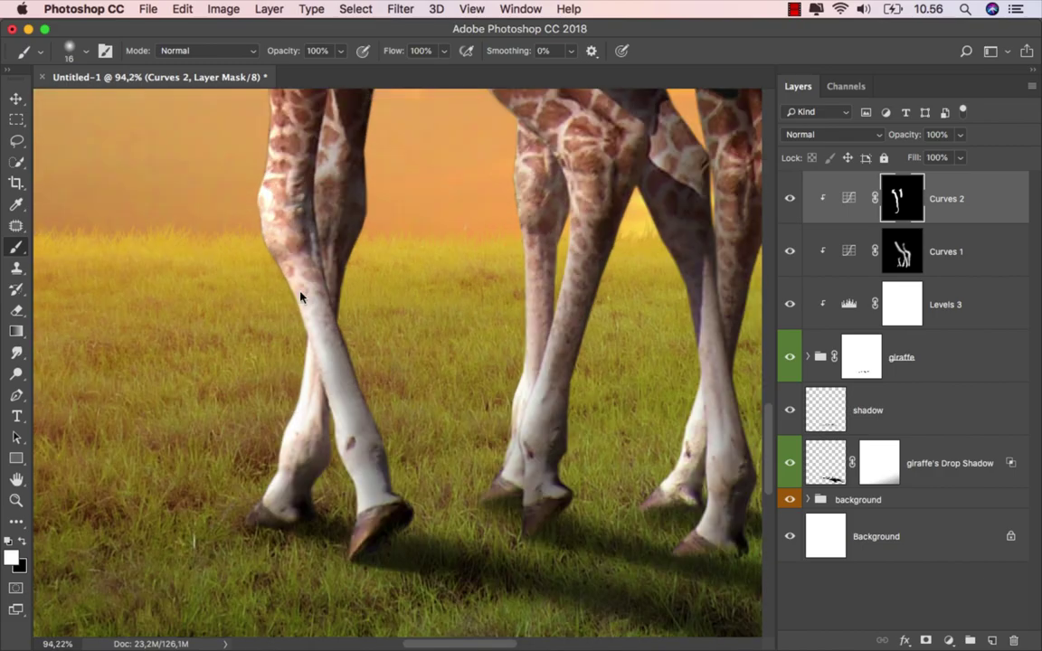
pyautogui.moveTo(305, 315); pyautogui.dragTo(351, 539)
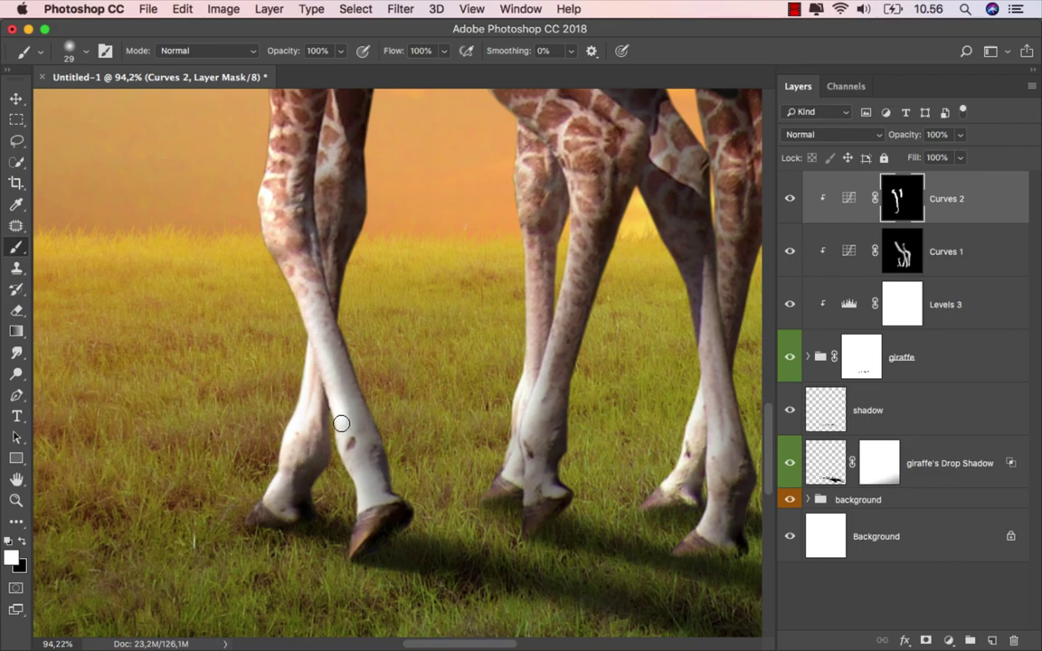
# Step: Set the brush to 23 px and bring the right giraffe's legs into view
pyautogui.scroll(-2, 481, 384)
pyautogui.scroll(-1, 484, 223)
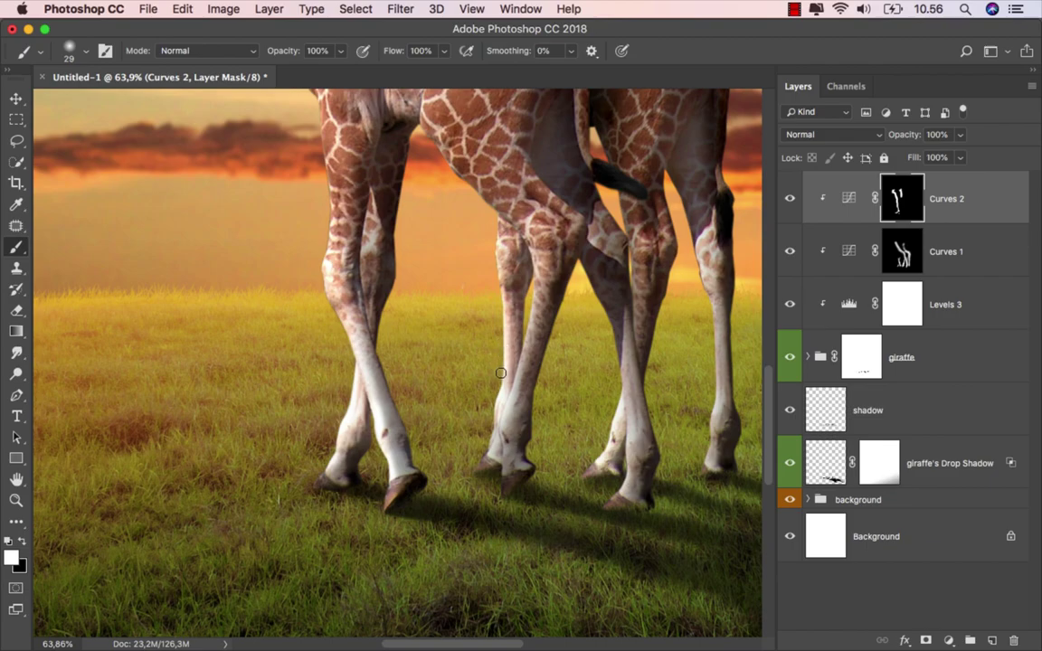
pyautogui.moveTo(417, 438); pyautogui.dragTo(309, 472)
pyautogui.moveTo(378, 273); pyautogui.dragTo(381, 273)
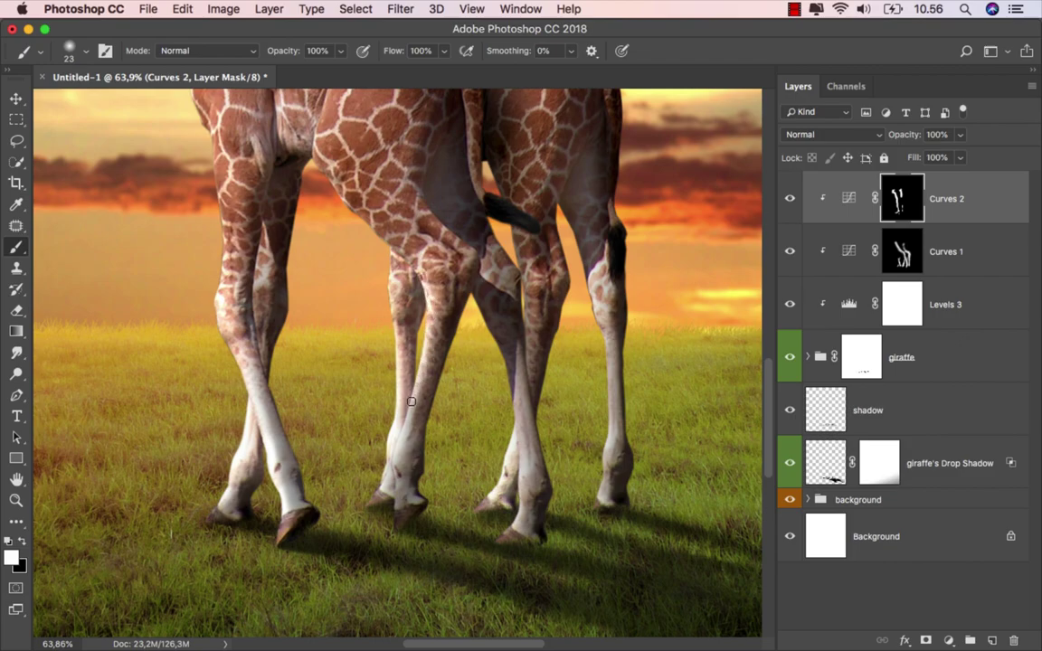
pyautogui.moveTo(487, 490); pyautogui.dragTo(430, 504)
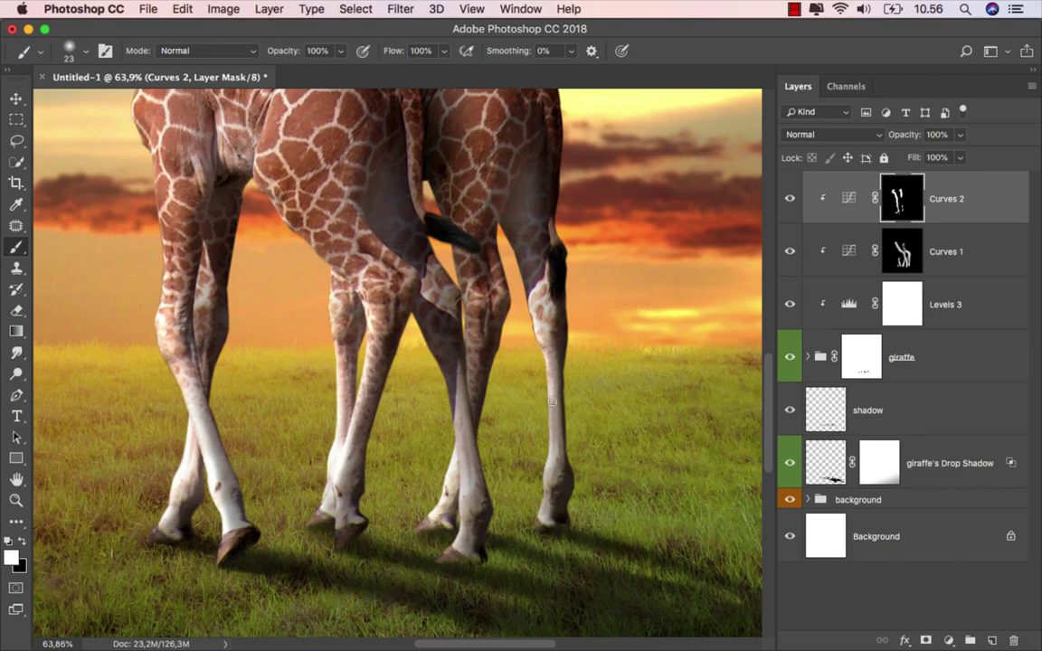
pyautogui.scroll(-5, 426, 512)
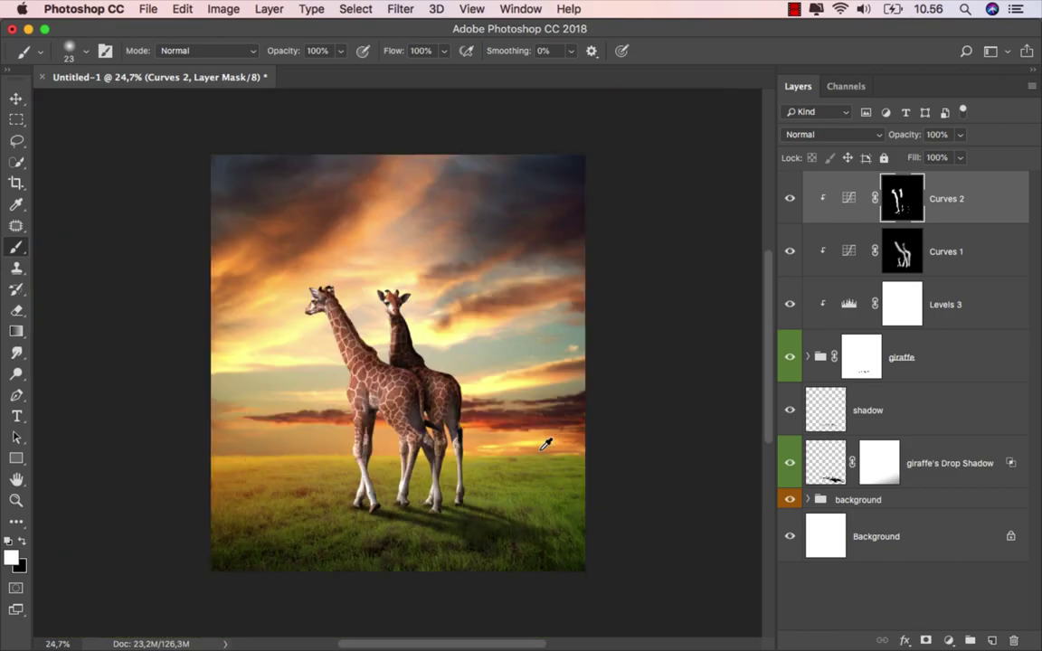
pyautogui.scroll(1, 411, 344)
pyautogui.scroll(2, 412, 344)
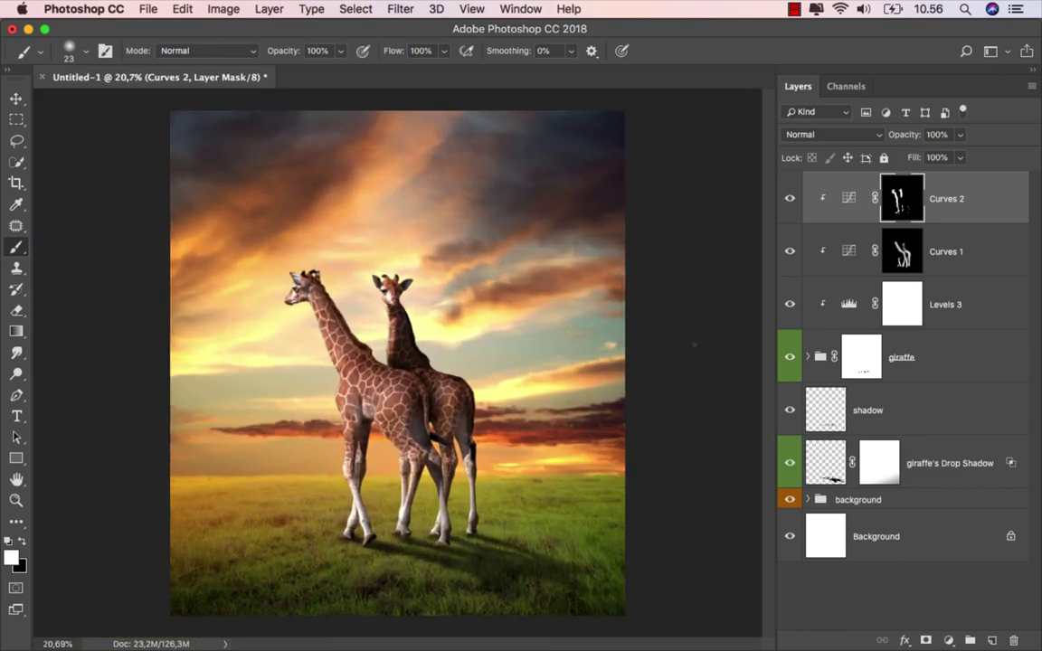
# Step: Add a new layer named 'color', clipped above Curves 2 and set to Overlay blending
pyautogui.click(790, 201)
pyautogui.hotkey('ctrl', '2')
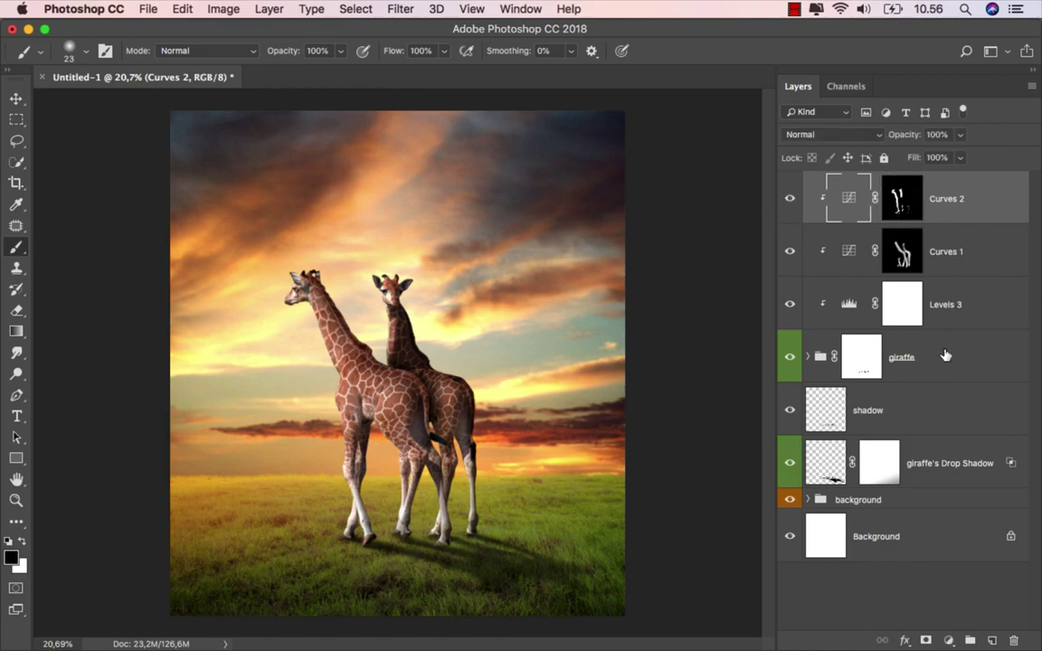
pyautogui.click(990, 640)
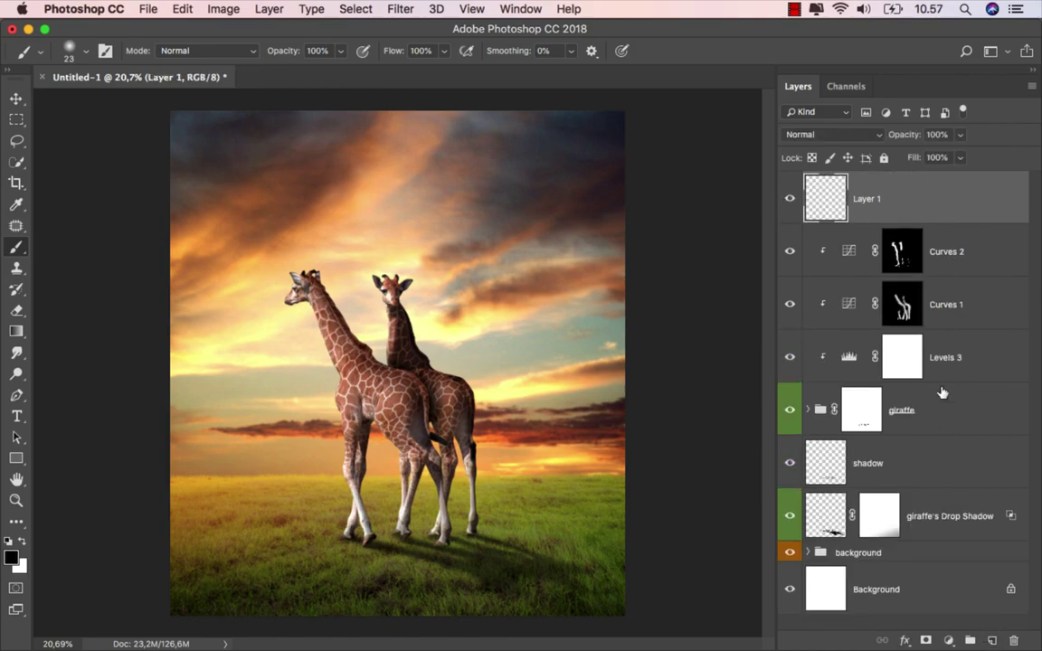
pyautogui.rightClick(891, 207)
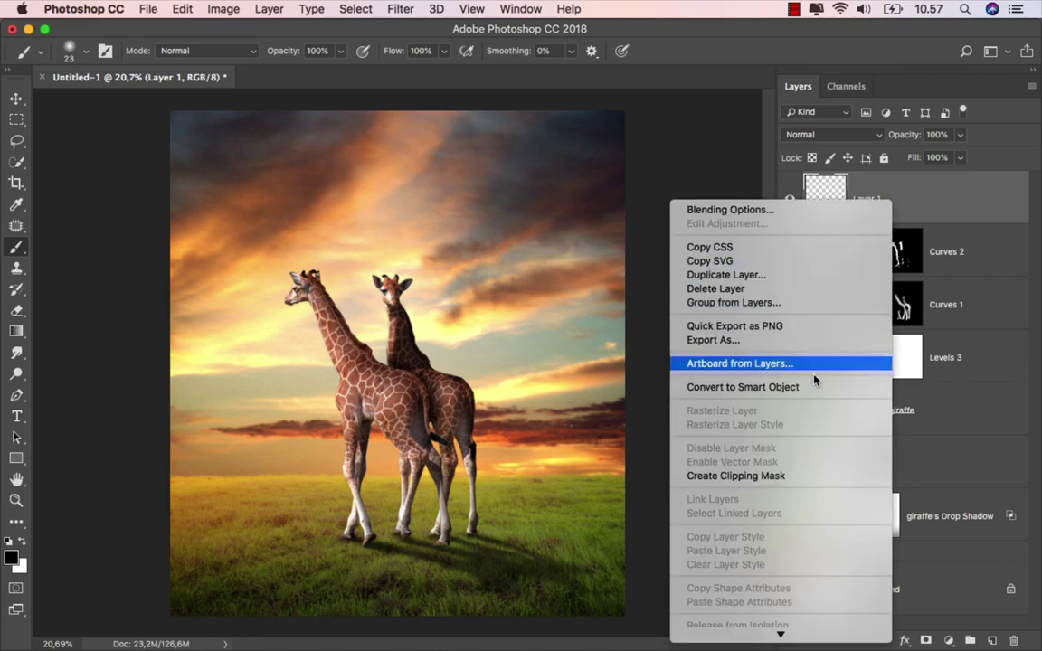
pyautogui.click(796, 476)
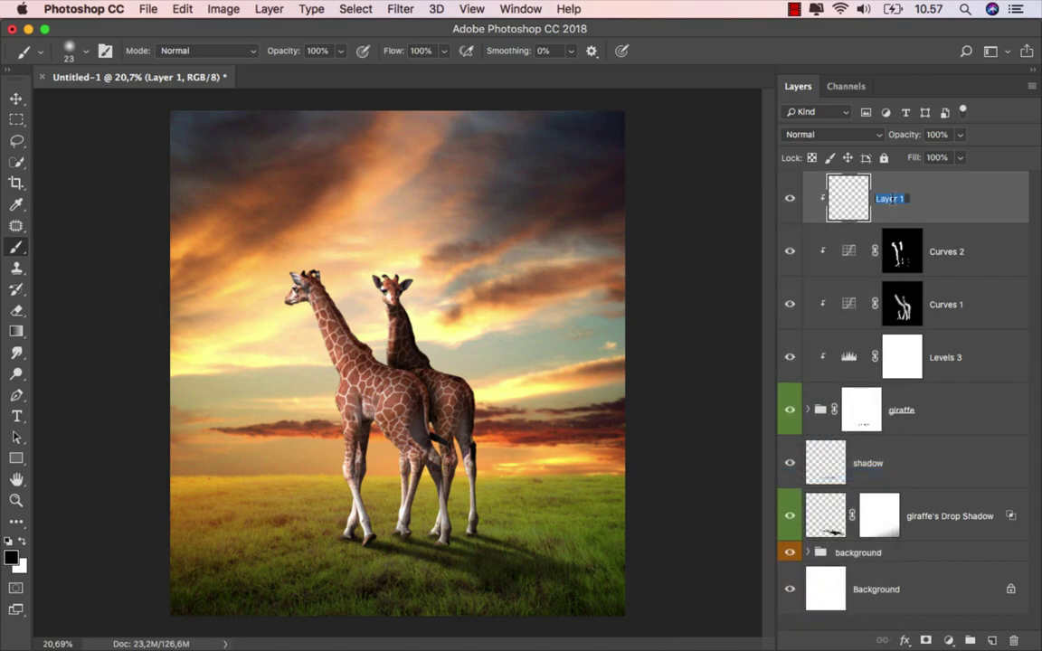
pyautogui.click(887, 194)
pyautogui.write('color')
pyautogui.press('Return')
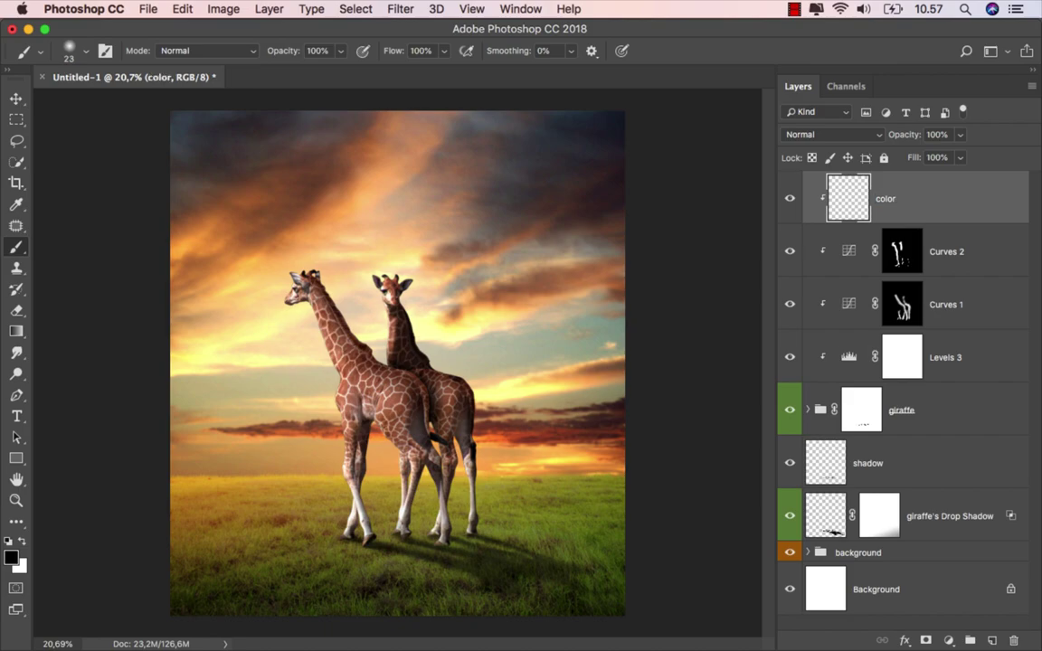
pyautogui.click(832, 134)
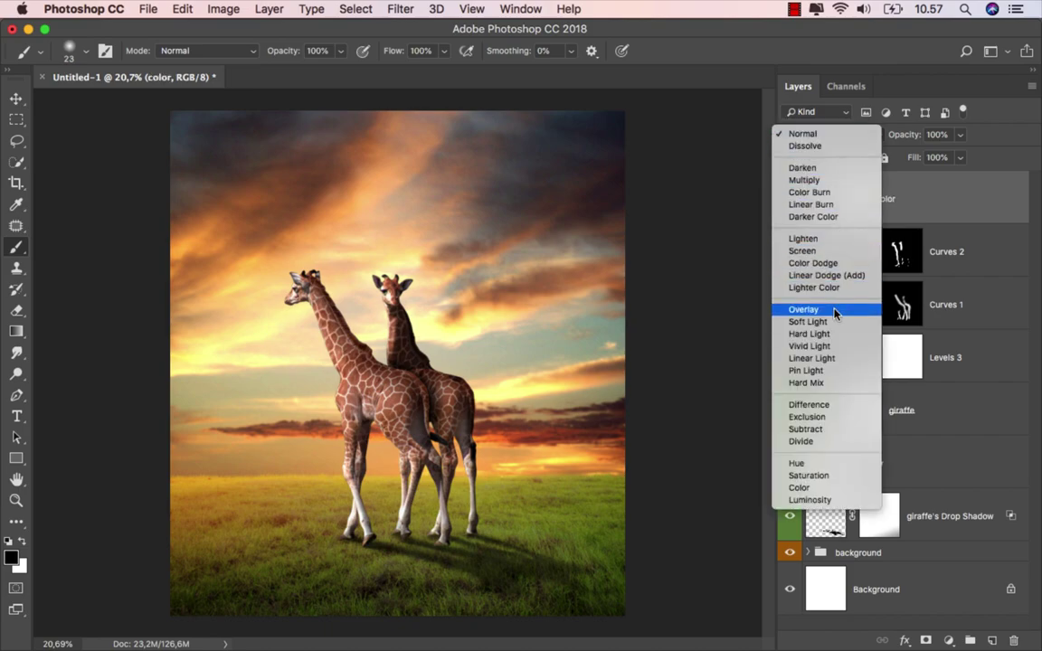
pyautogui.click(834, 308)
# Step: Sample the light orange ffd087 from the sky as the foreground colour
pyautogui.click(14, 559)
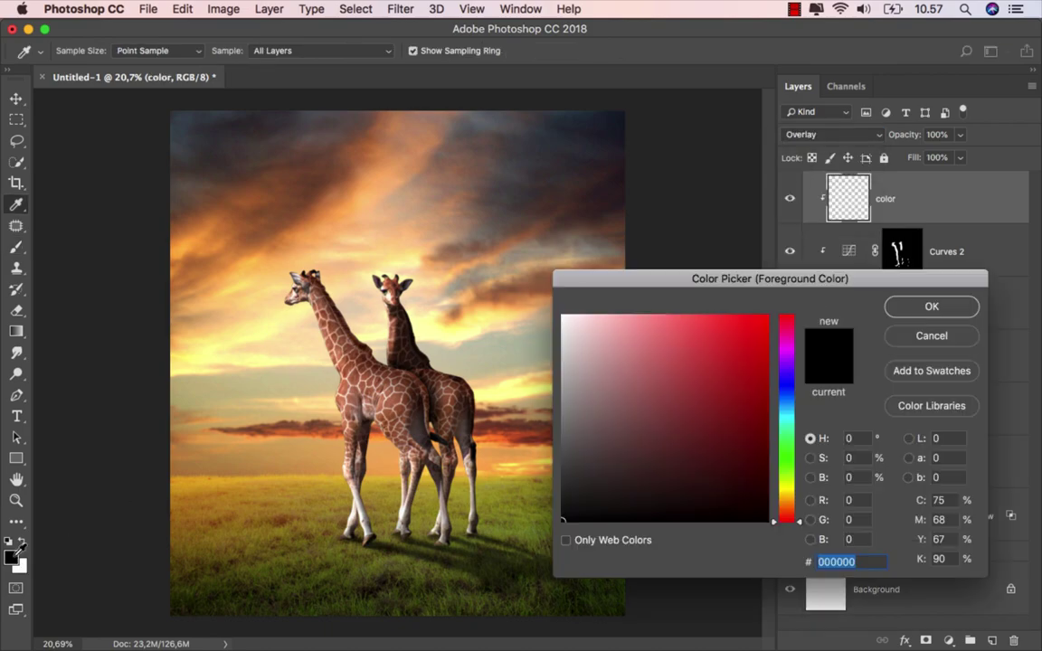
pyautogui.scroll(3, 285, 272)
pyautogui.click(282, 272)
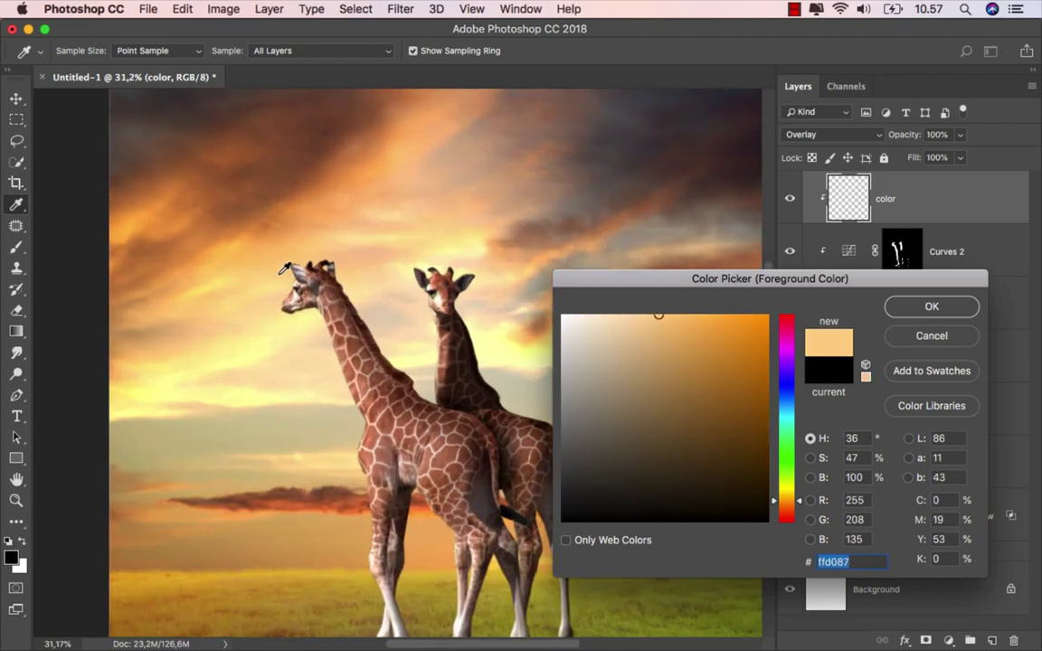
# Step: Paint warm orange light along both giraffes' necks and chest with an ~81 px brush
pyautogui.click(914, 308)
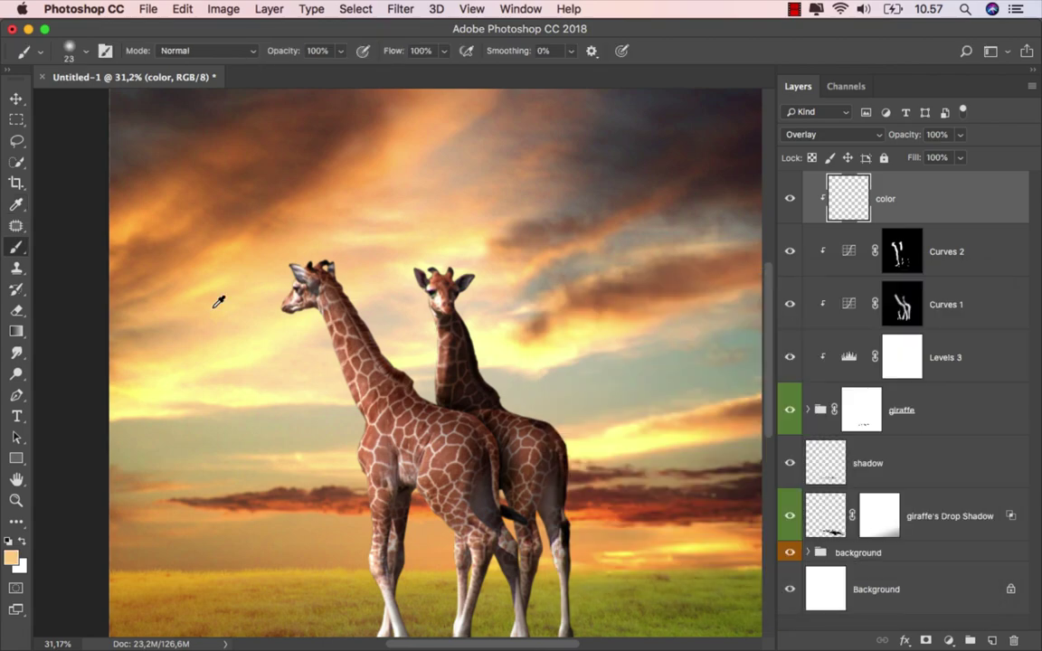
pyautogui.scroll(2, 271, 299)
pyautogui.moveTo(298, 296); pyautogui.dragTo(323, 296)
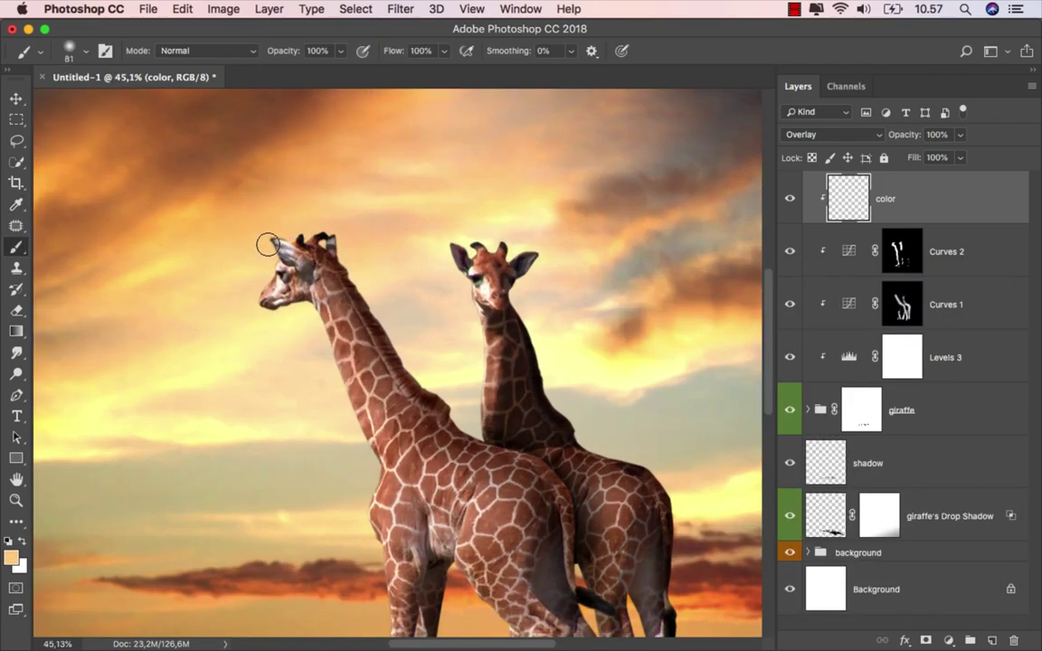
pyautogui.scroll(-3, 244, 309)
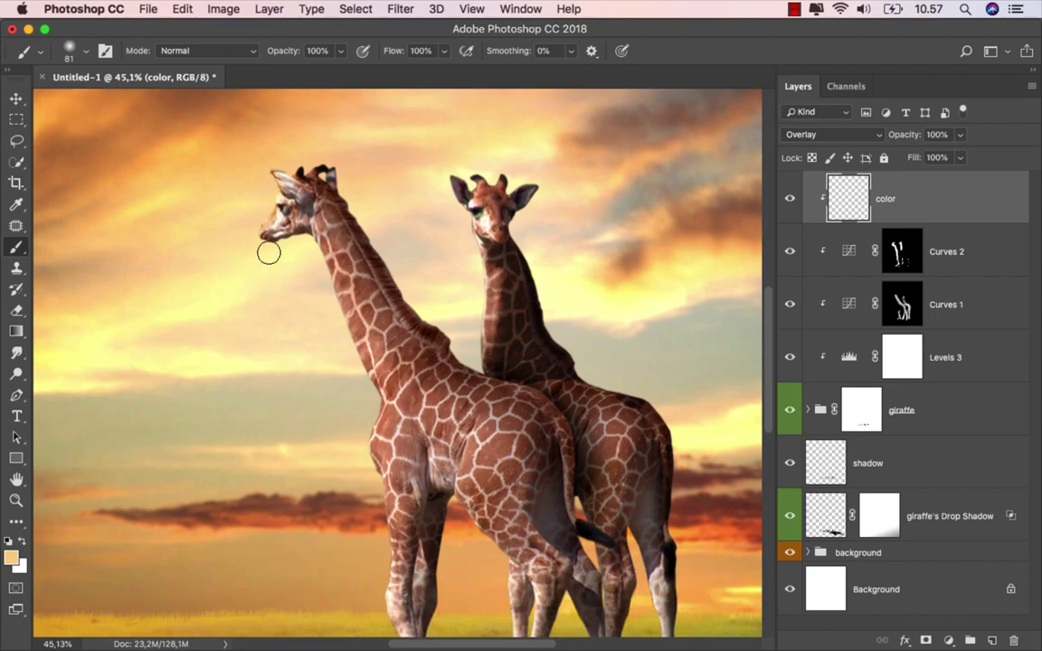
pyautogui.moveTo(331, 306); pyautogui.dragTo(366, 388)
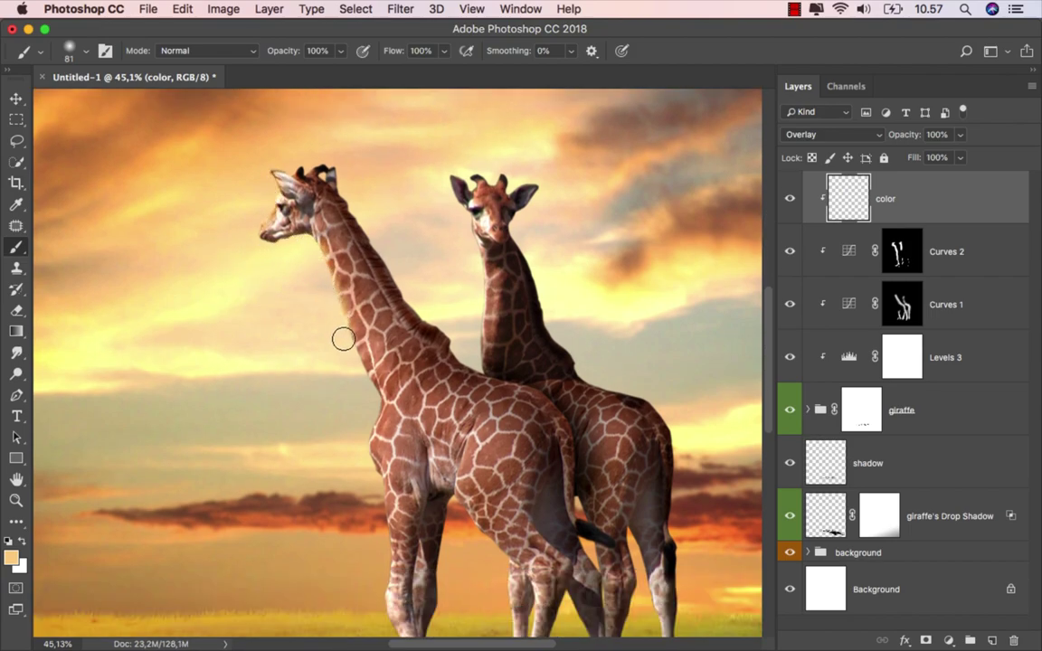
pyautogui.scroll(-4, 303, 419)
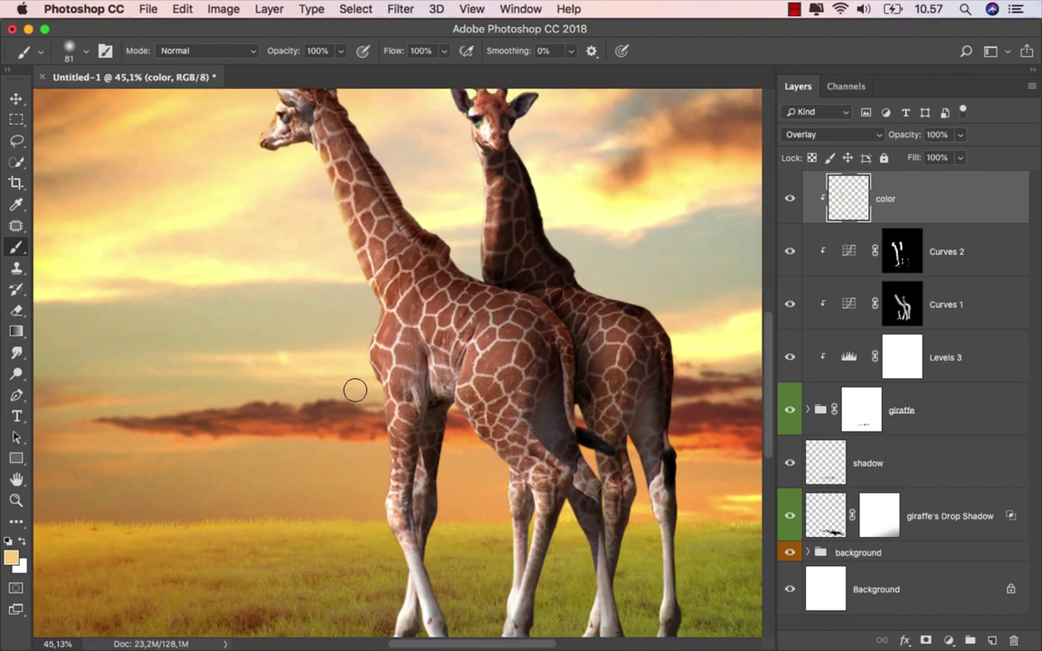
pyautogui.moveTo(366, 298); pyautogui.dragTo(367, 380)
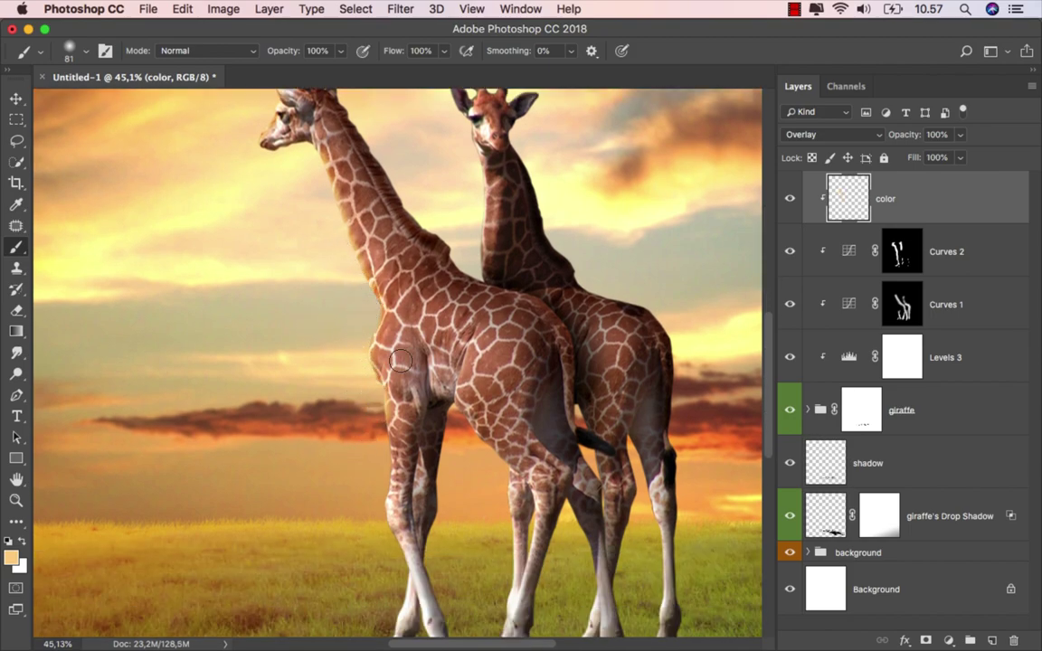
pyautogui.scroll(3, 368, 390)
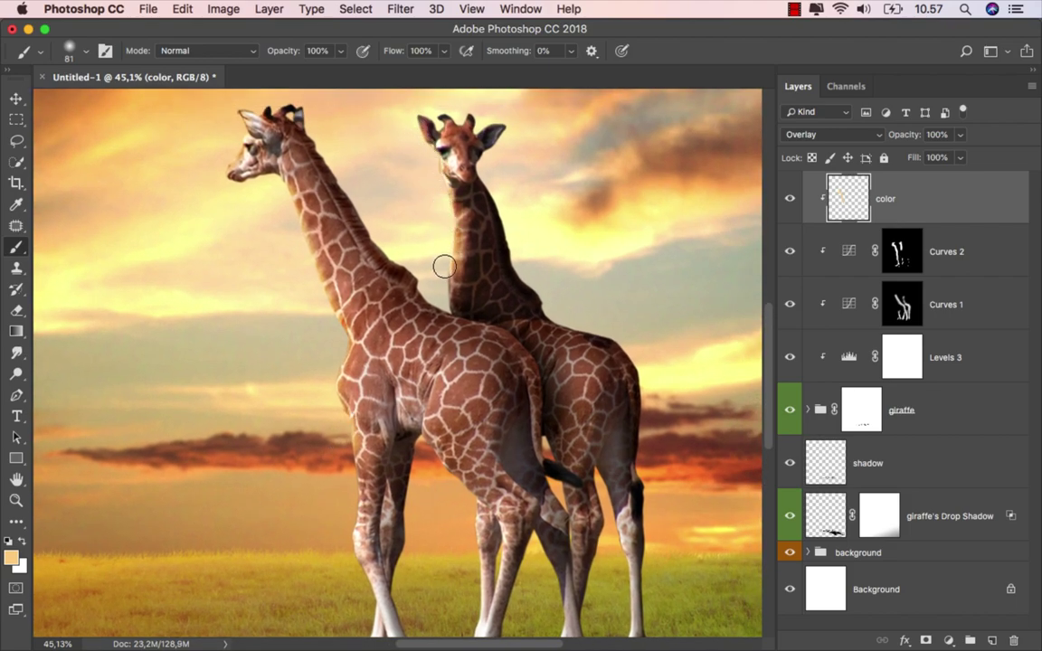
pyautogui.moveTo(446, 232); pyautogui.dragTo(437, 290)
# Step: With a smaller brush, add warm orange light along a giraffe's leg and body
pyautogui.moveTo(251, 294); pyautogui.dragTo(235, 191)
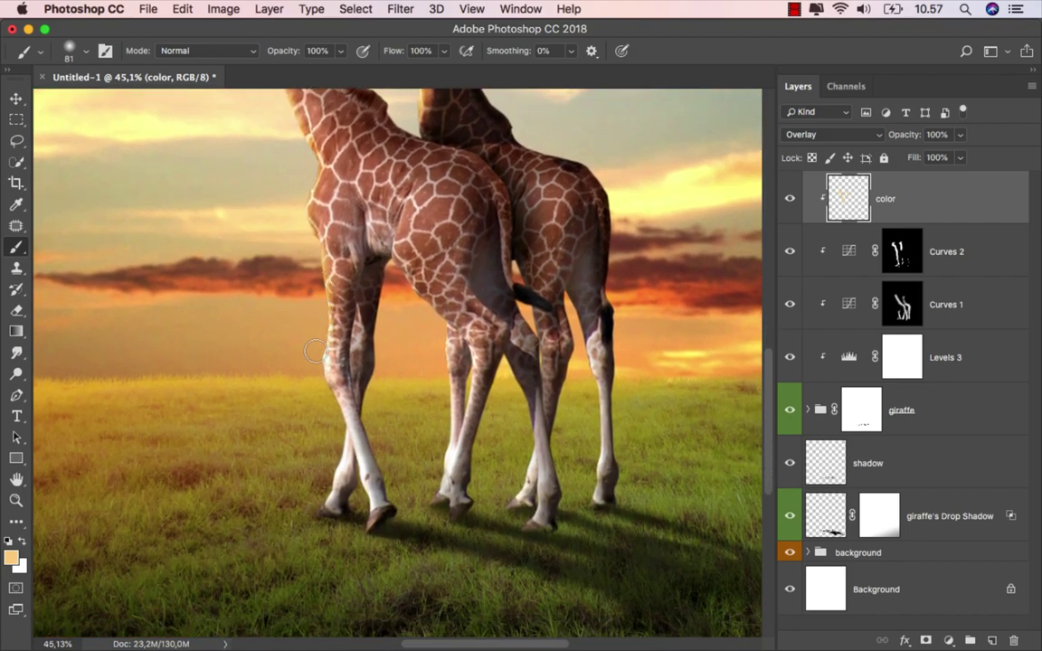
pyautogui.moveTo(313, 372); pyautogui.dragTo(304, 368)
pyautogui.press('[')
pyautogui.press('[')
pyautogui.press('[')
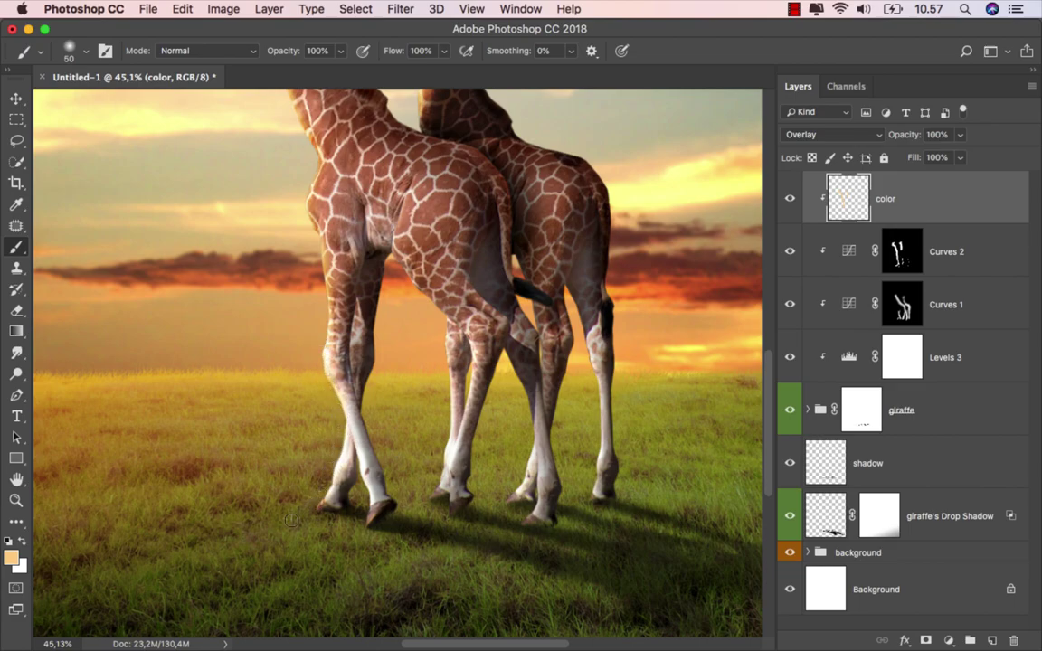
pyautogui.moveTo(416, 407); pyautogui.dragTo(404, 282)
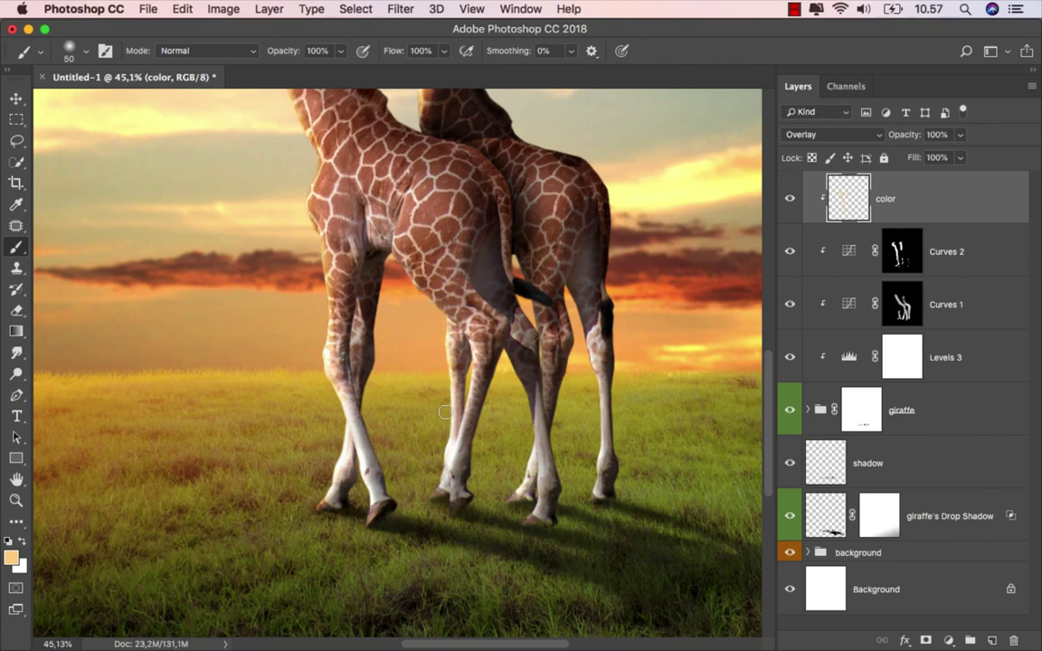
pyautogui.scroll(-2, 380, 416)
pyautogui.press('[')
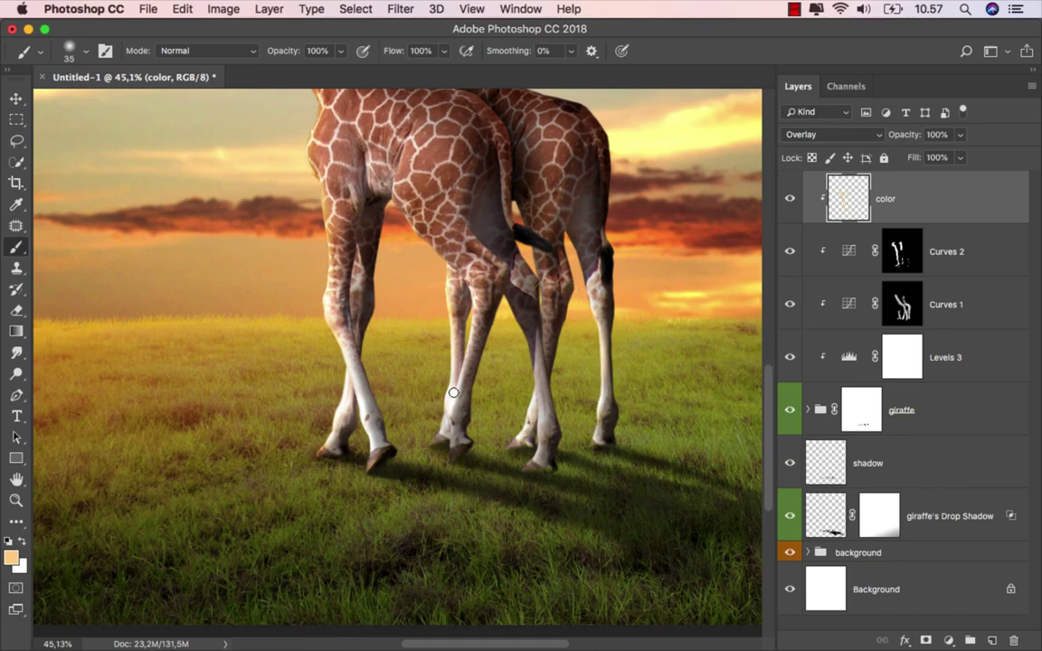
pyautogui.hotkey('ctrl', '0')
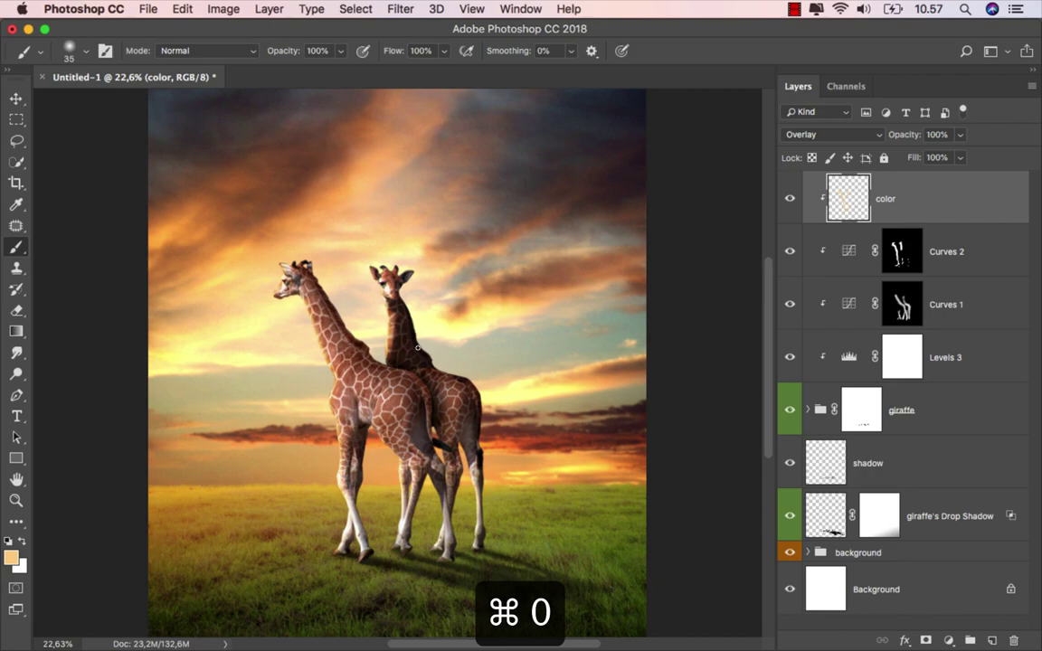
# Step: Add a Brightness/Contrast 1 adjustment with slightly raised brightness, plus an empty Layer 1 above it
pyautogui.click(16, 97)
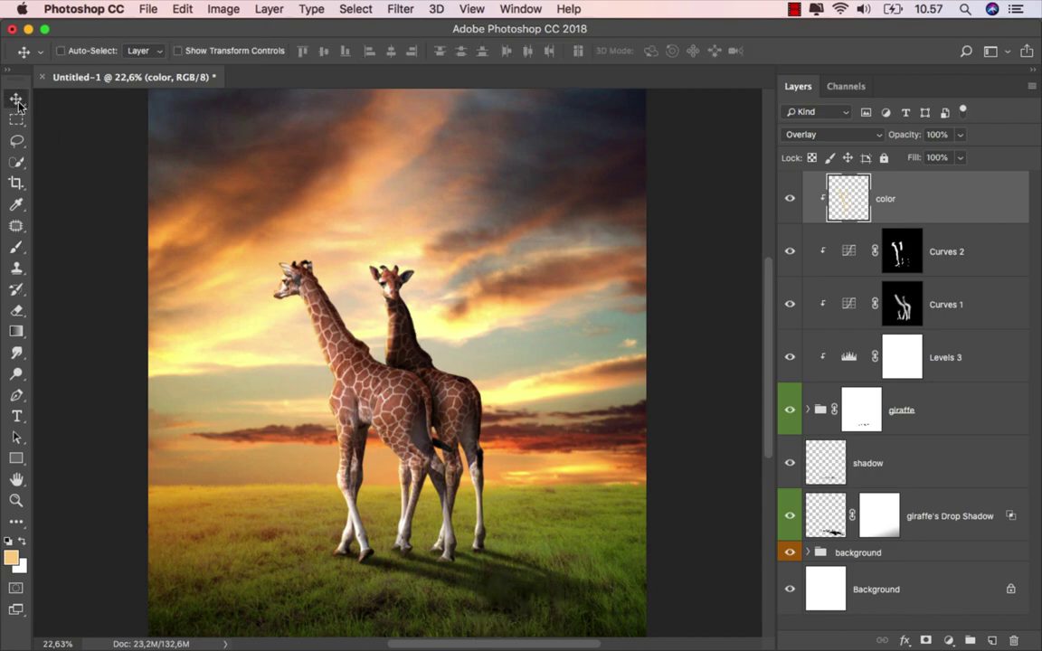
pyautogui.click(790, 199)
pyautogui.click(947, 639)
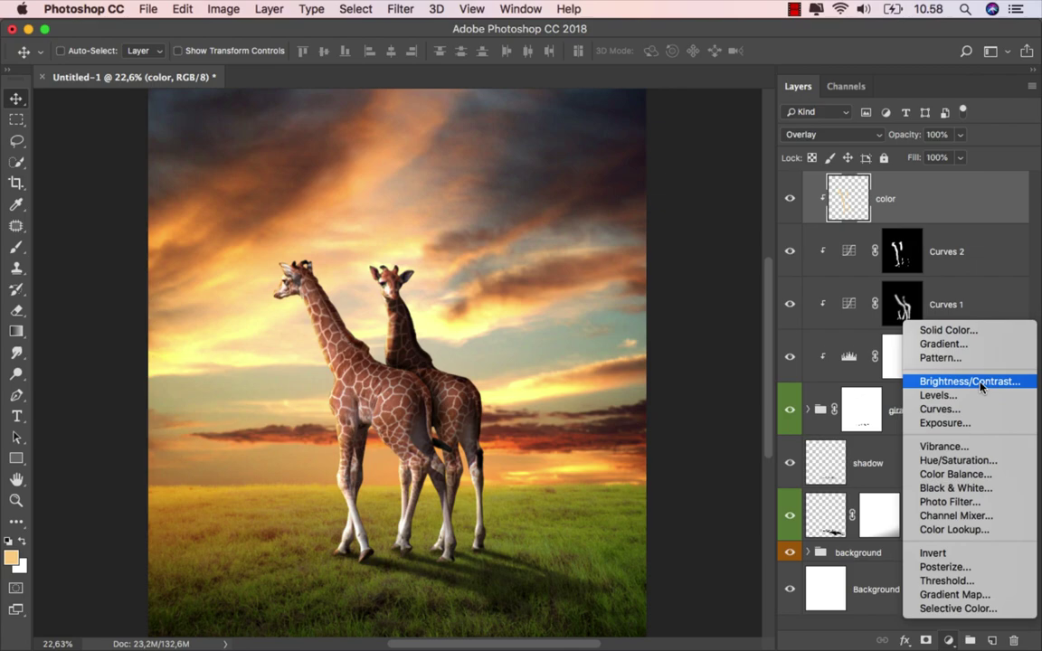
pyautogui.click(882, 362)
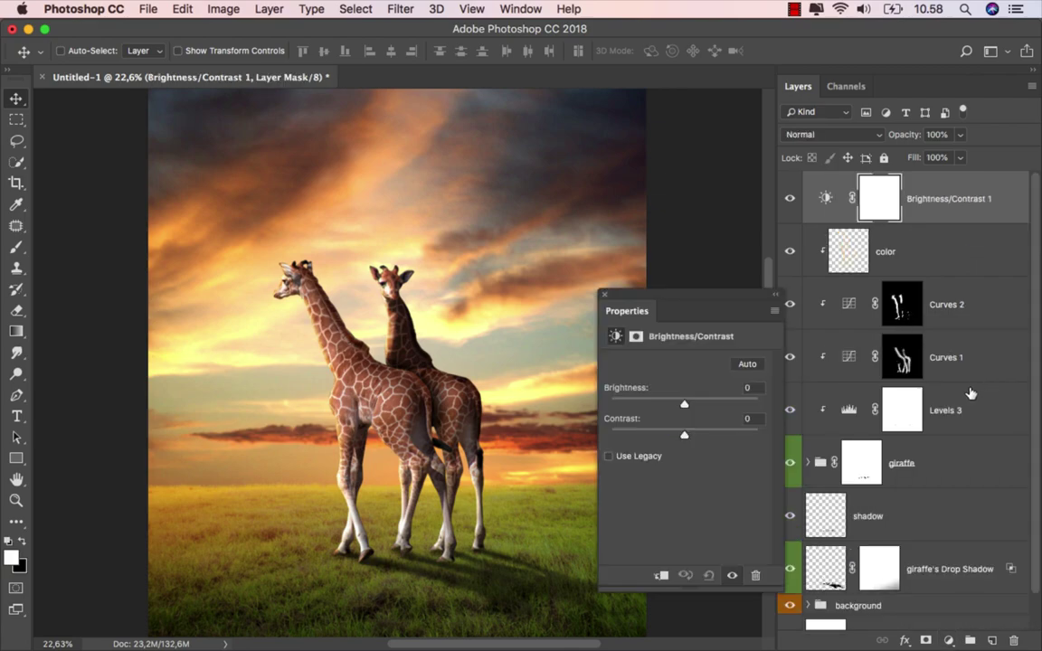
pyautogui.moveTo(688, 408); pyautogui.dragTo(689, 408)
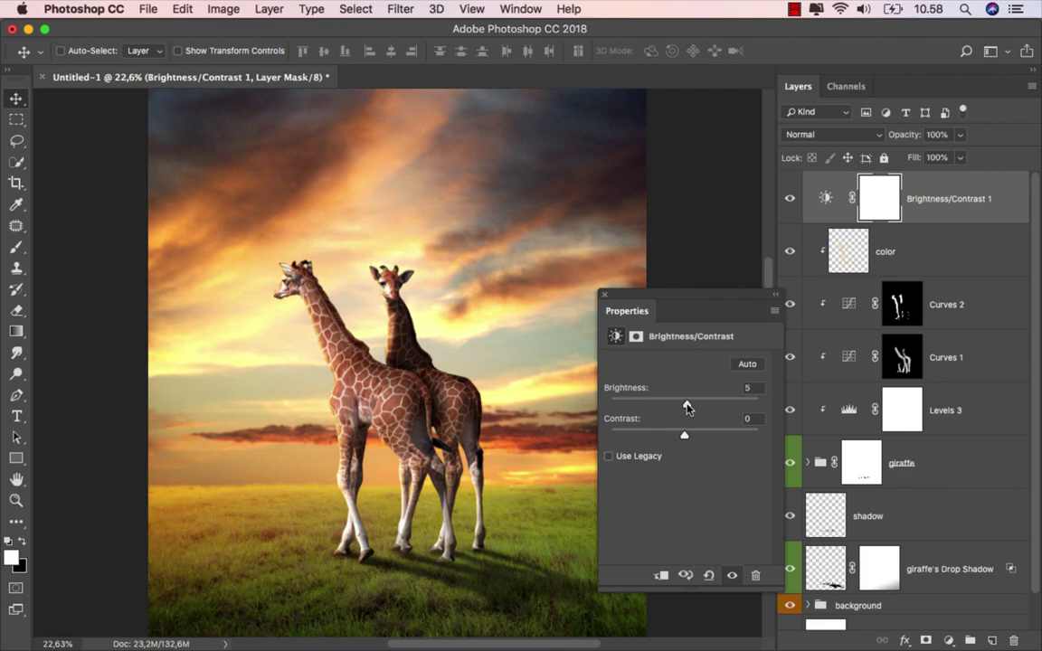
pyautogui.click(605, 295)
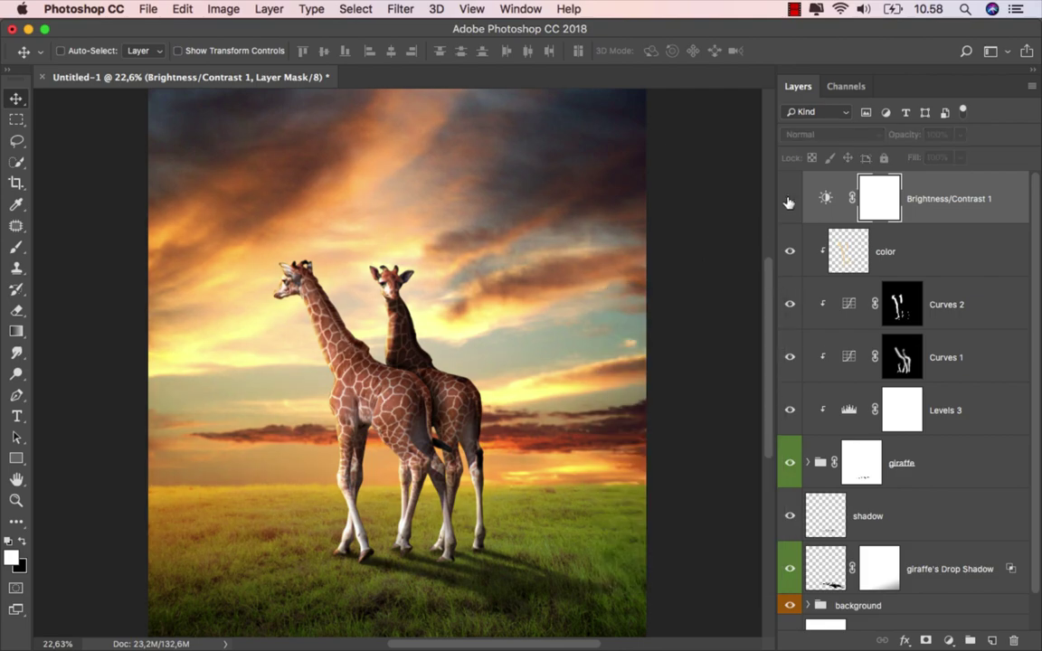
pyautogui.click(832, 183)
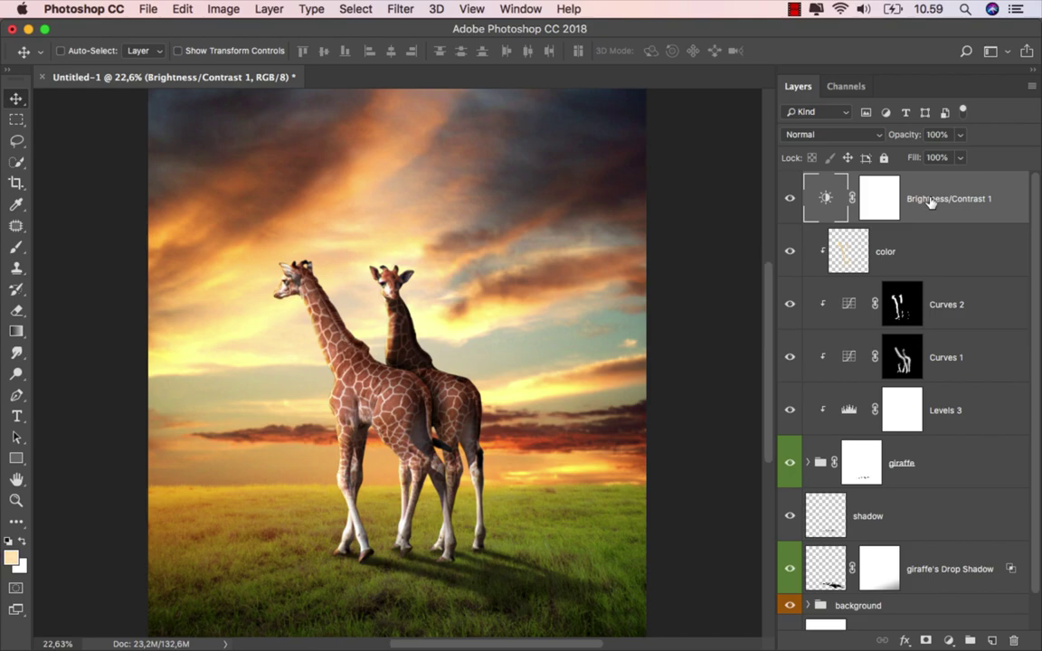
pyautogui.click(989, 637)
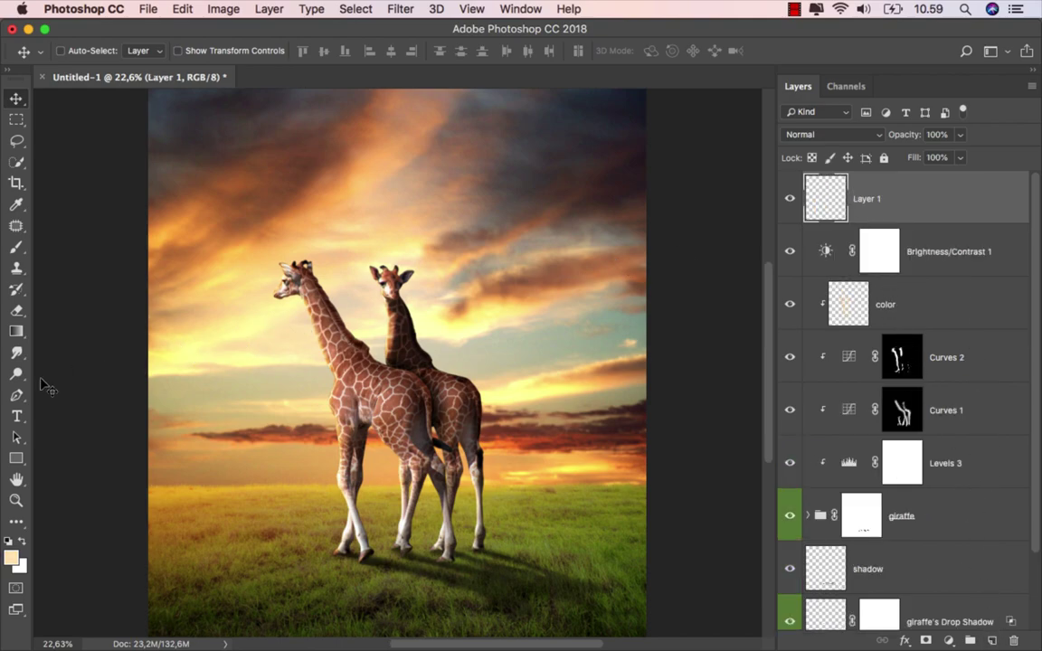
# Step: Type 'We're Getting Married' in JaneAusten across the upper sky and enlarge it to 38 pt
pyautogui.click(16, 416)
pyautogui.click(57, 417)
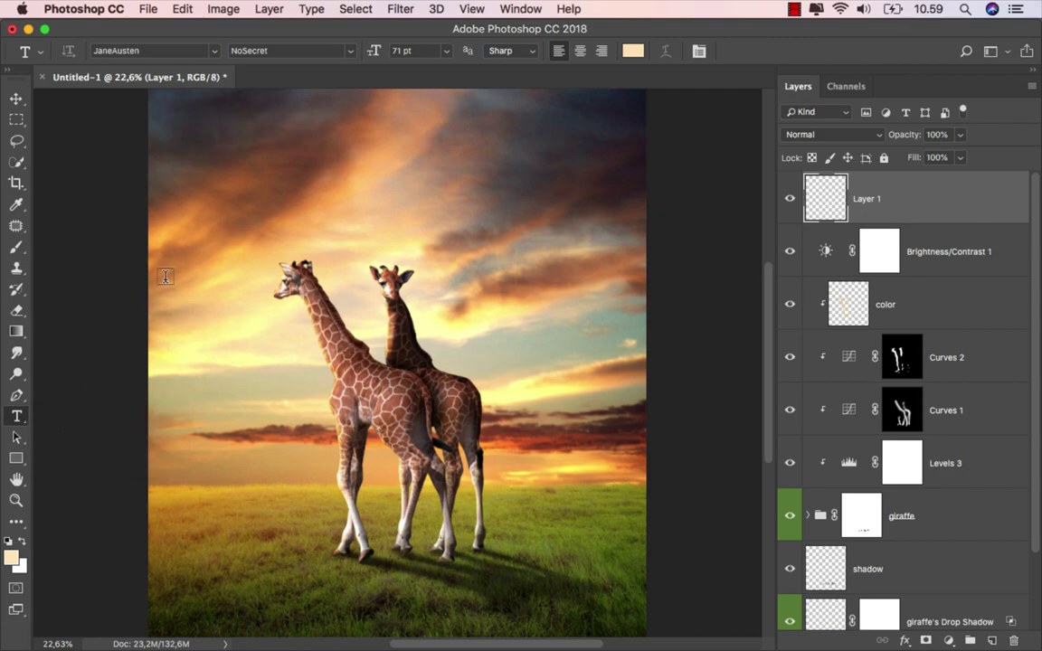
pyautogui.click(446, 52)
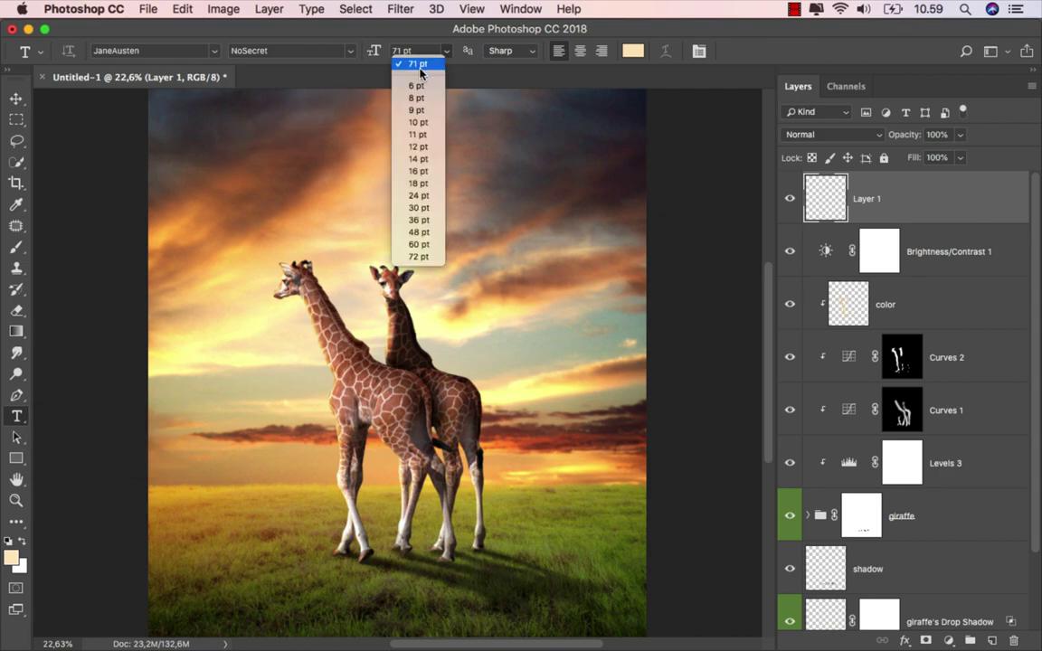
pyautogui.click(421, 148)
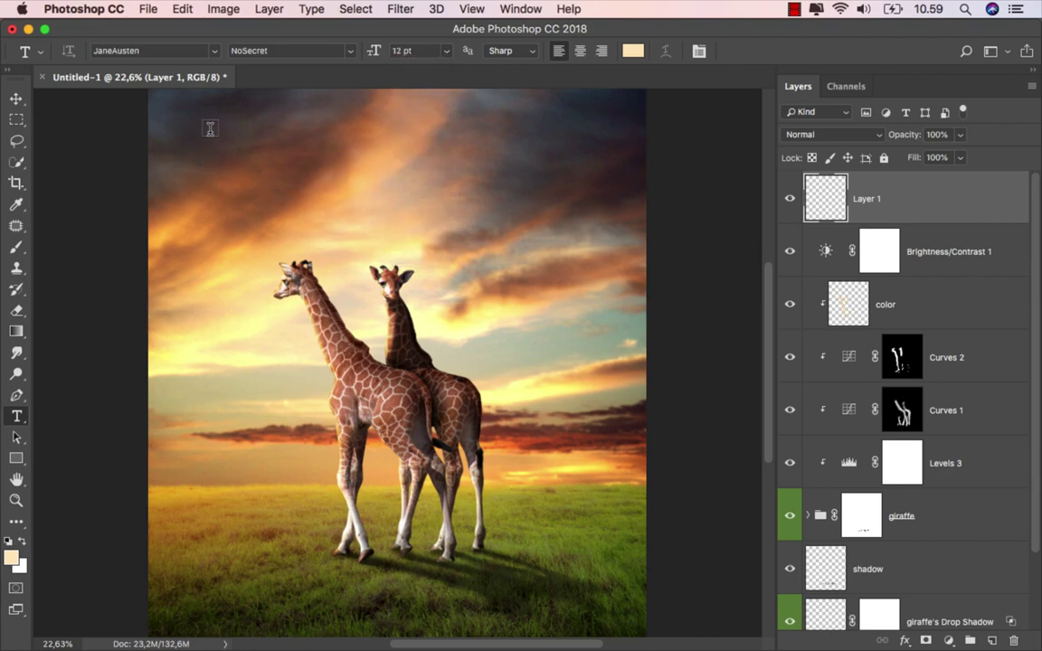
pyautogui.click(230, 184)
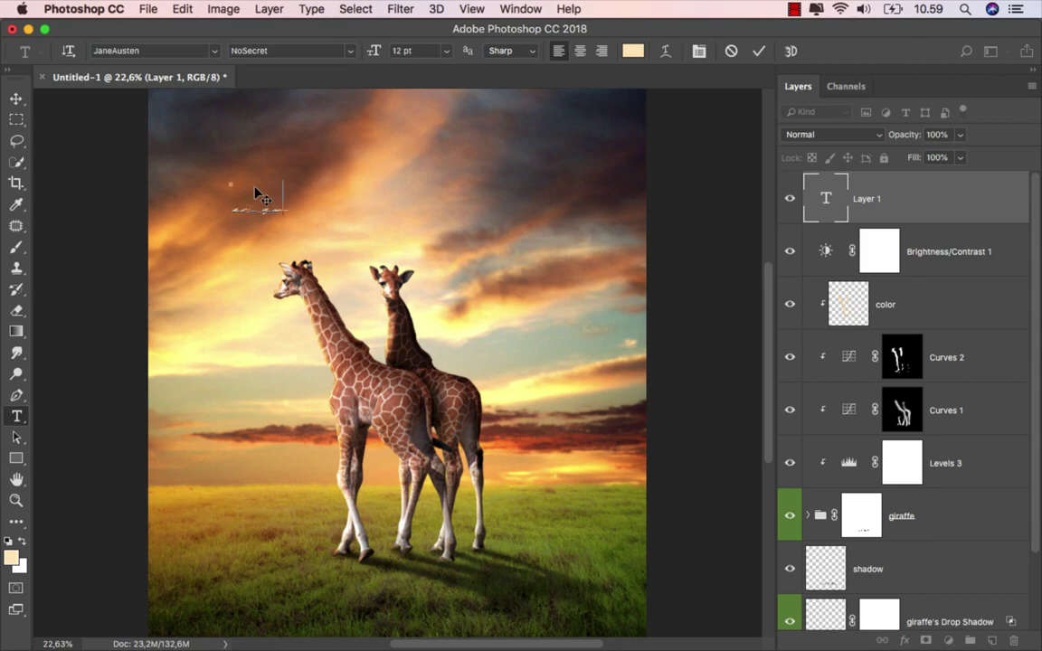
pyautogui.write('s')
pyautogui.write(' the giraffe')
pyautogui.write('s')
pyautogui.press('super+a')
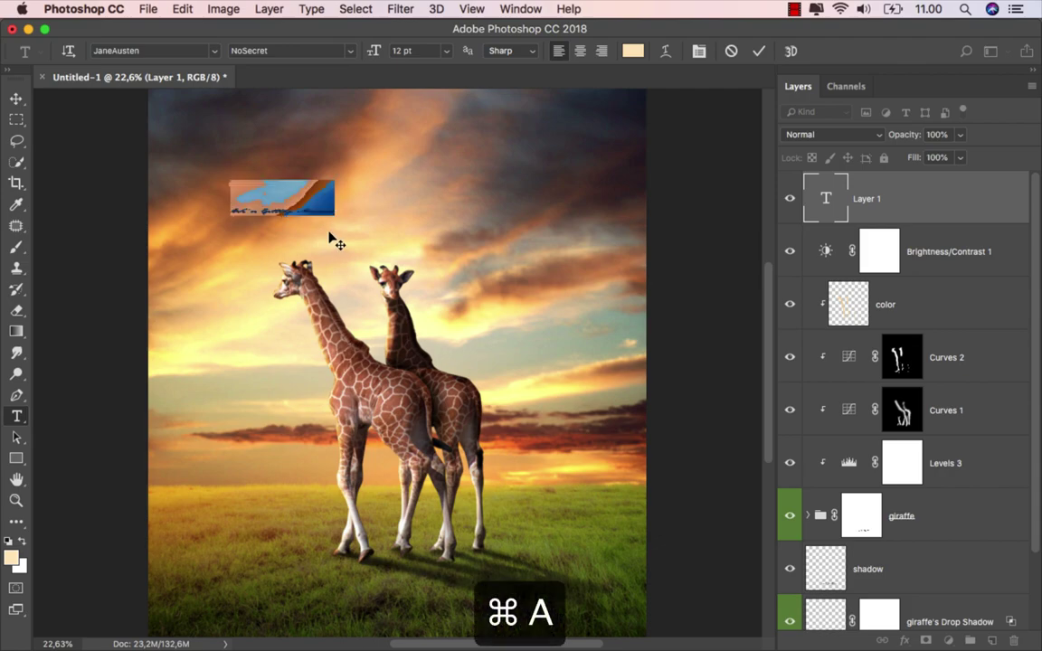
pyautogui.moveTo(369, 51); pyautogui.dragTo(394, 55)
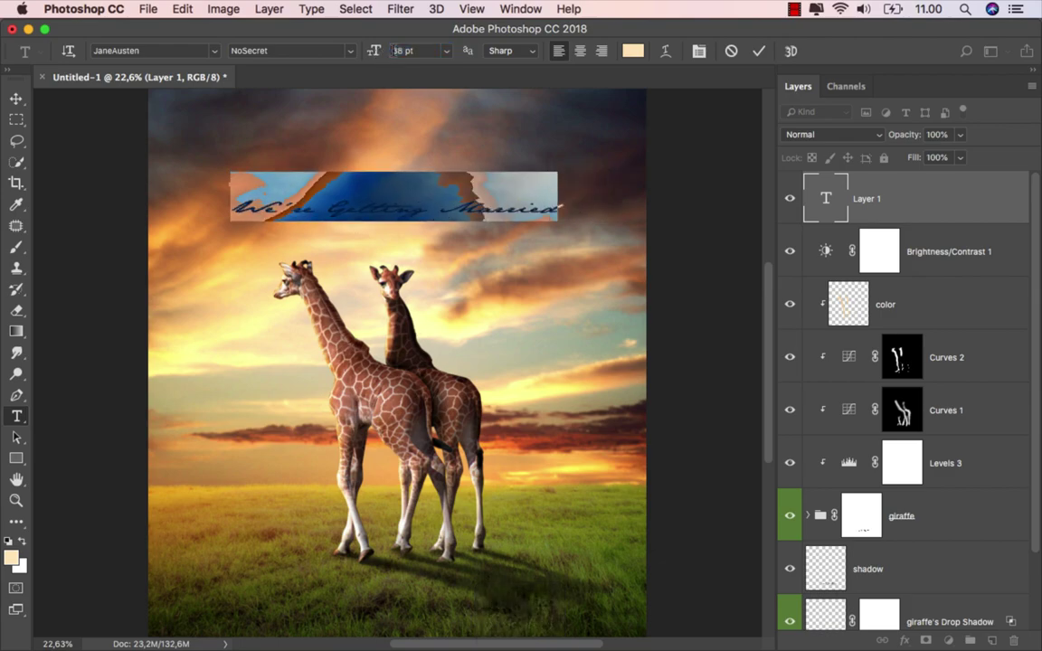
# Step: Raise the title higher in the sky, stretch it to about 159% height, and shift it slightly left
pyautogui.click(17, 98)
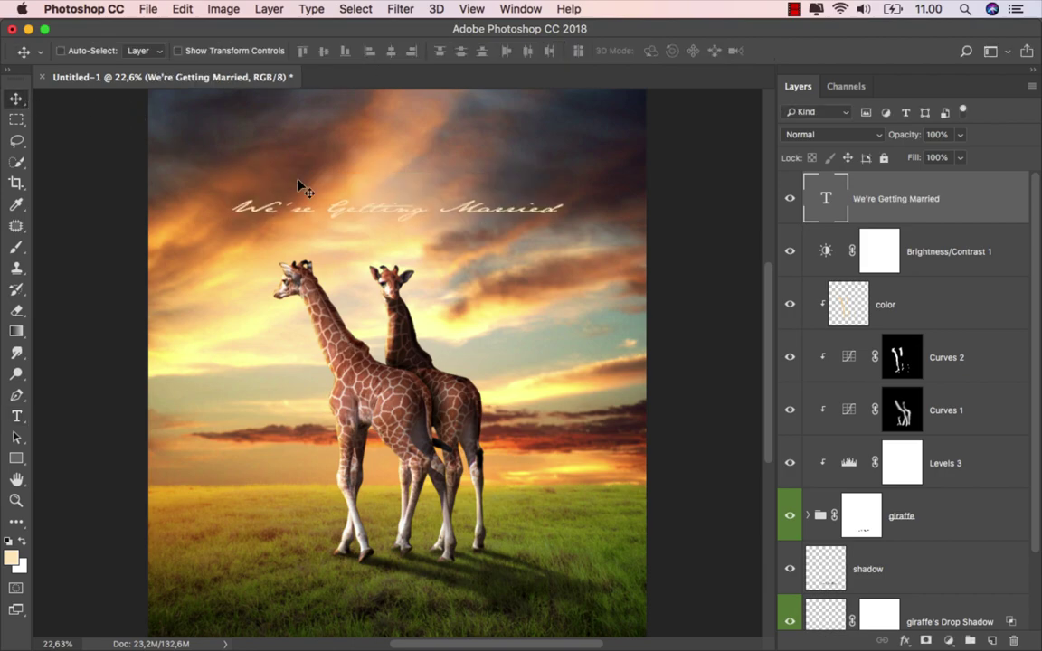
pyautogui.hotkey('ctrl', '0')
pyautogui.moveTo(425, 200); pyautogui.dragTo(421, 169)
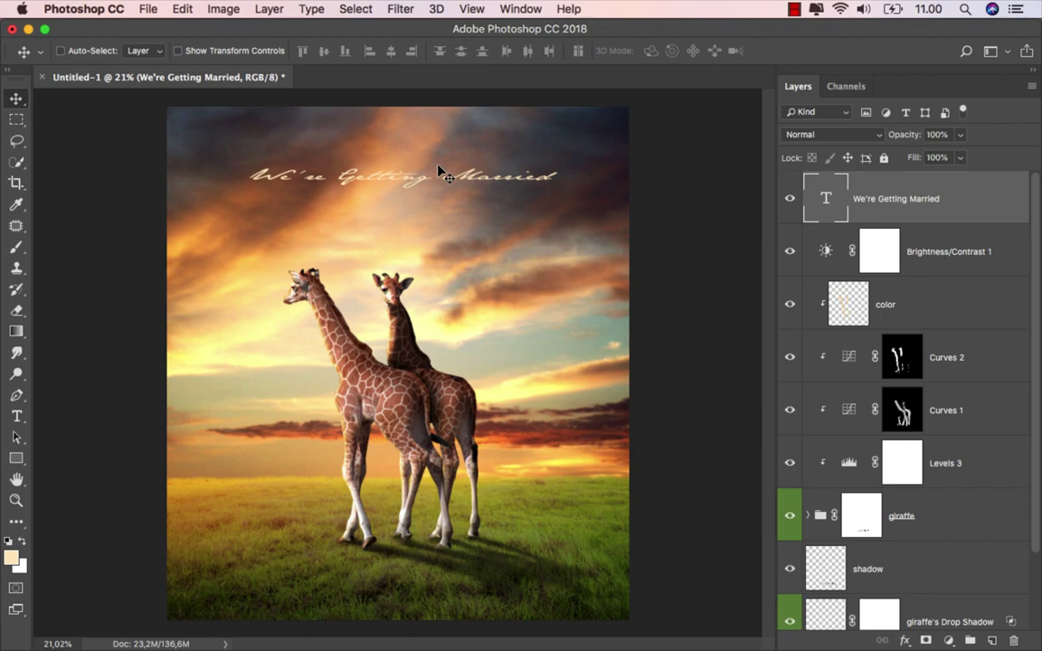
pyautogui.press('super+t')
pyautogui.moveTo(404, 186); pyautogui.dragTo(405, 198)
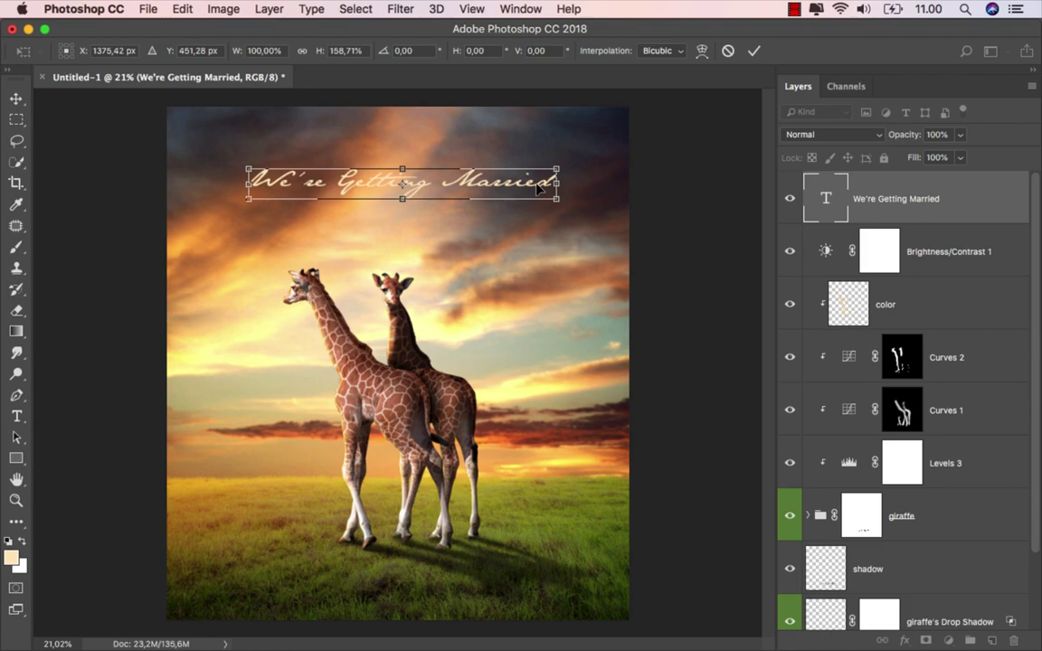
pyautogui.click(753, 51)
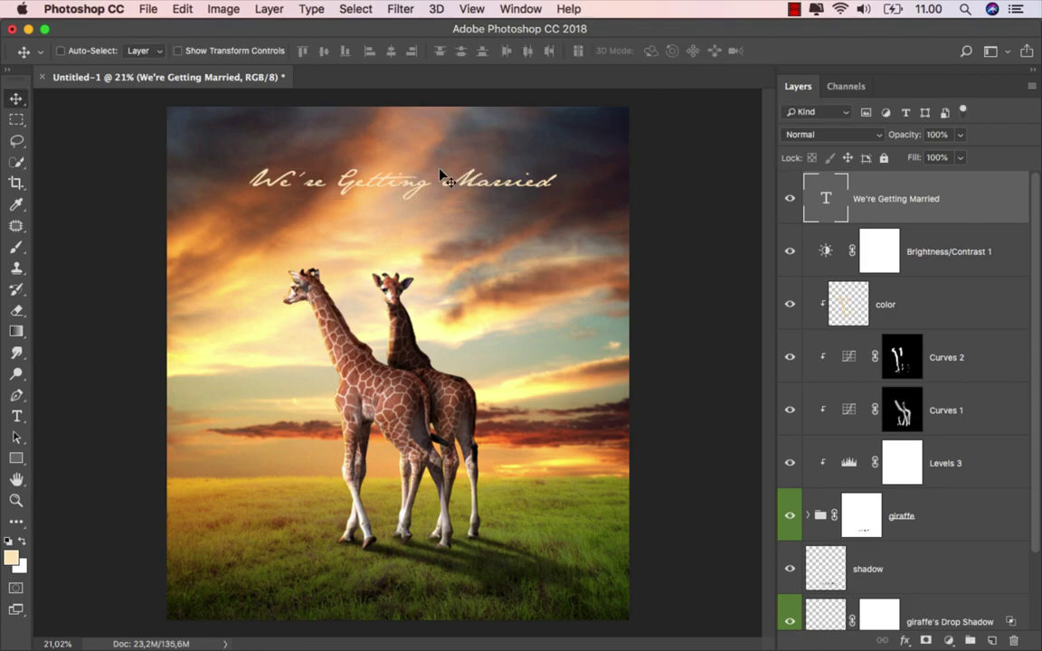
pyautogui.moveTo(442, 174); pyautogui.dragTo(429, 170)
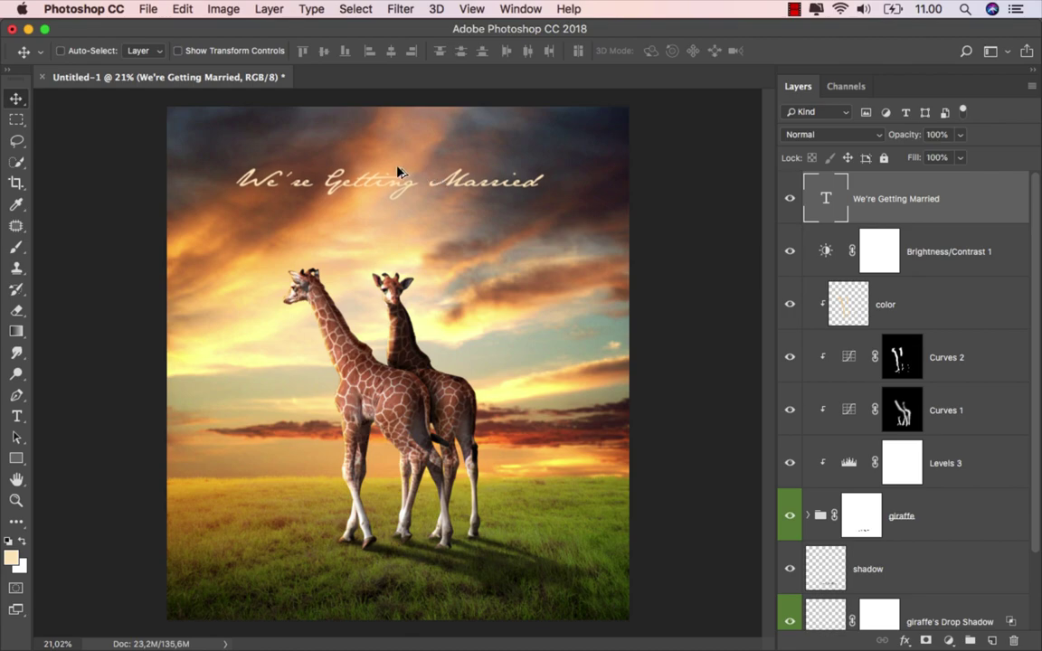
pyautogui.scroll(1, 399, 170)
pyautogui.scroll(1, 398, 171)
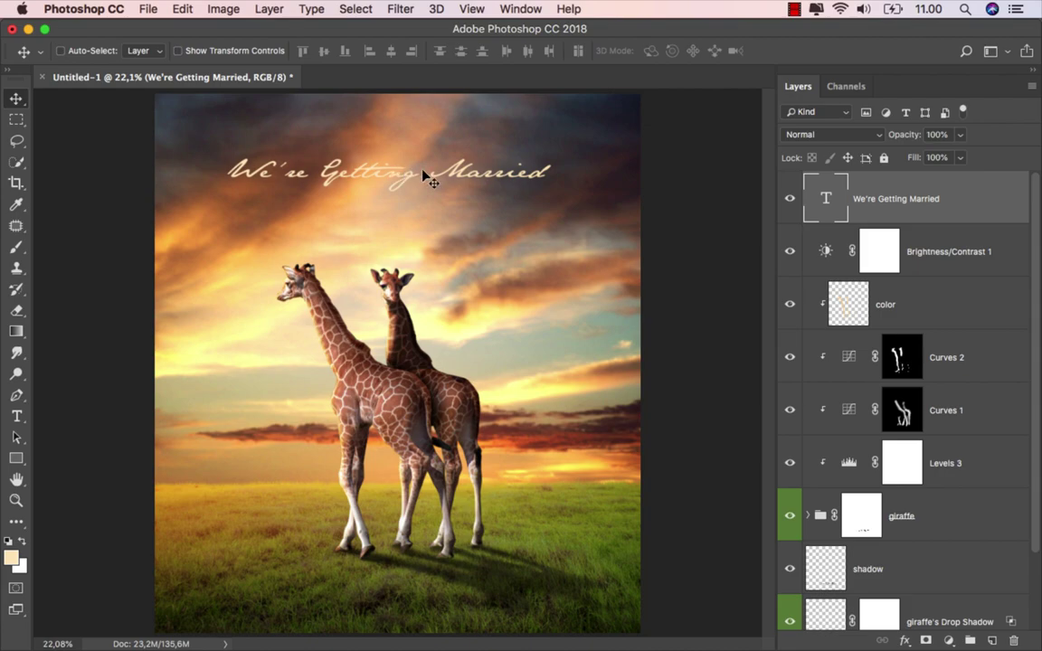
# Step: Open the title layer's Blending Options and enable a 4 px outside Stroke at 50% opacity
pyautogui.rightClick(874, 215)
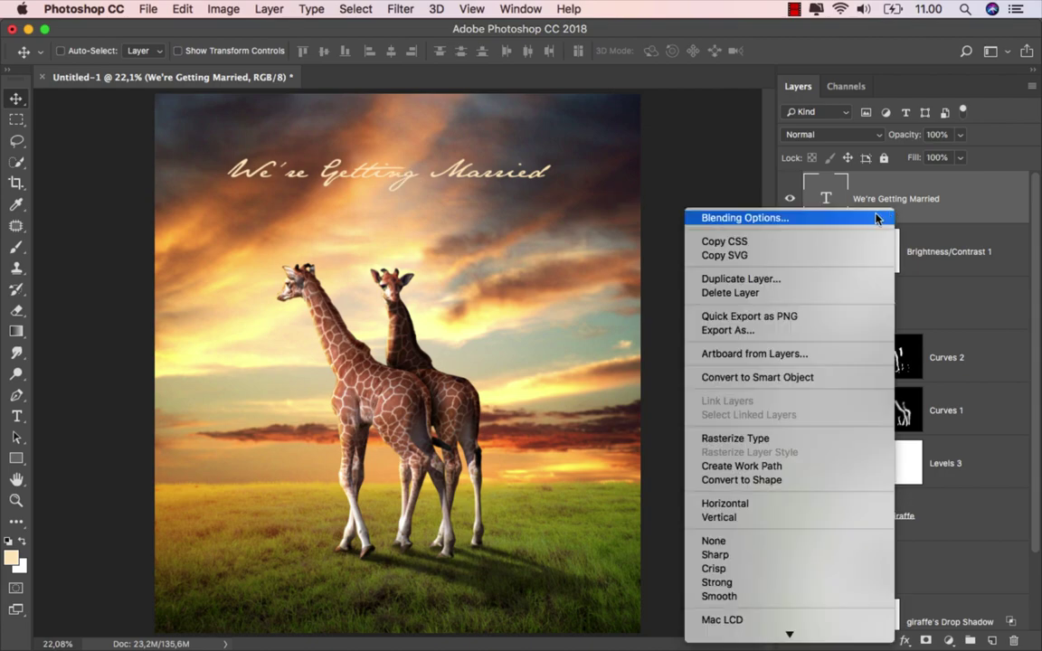
pyautogui.click(875, 218)
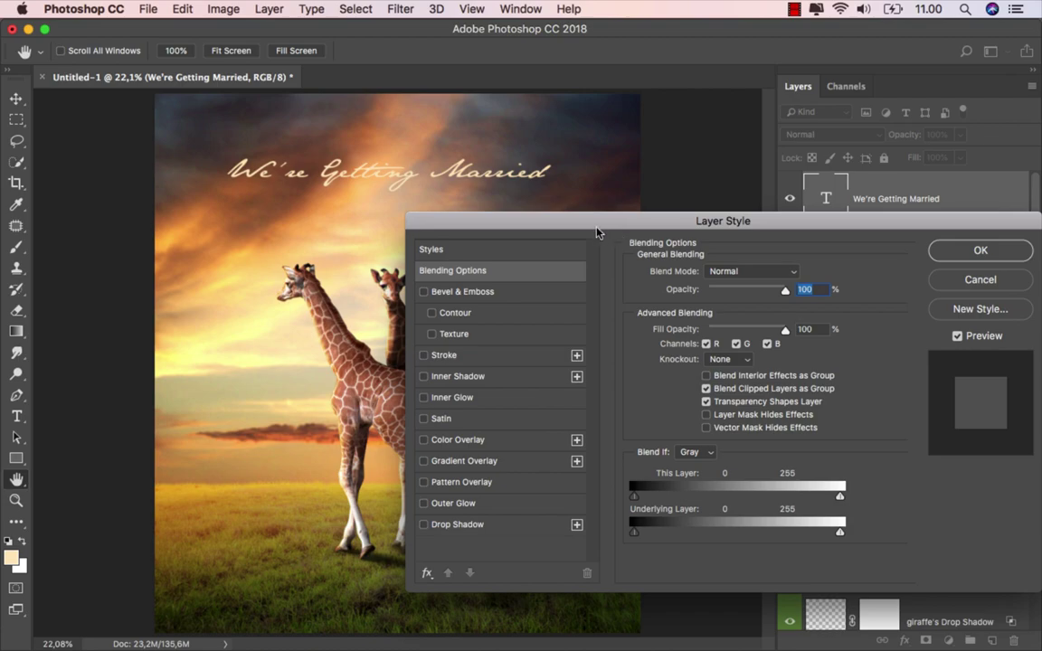
pyautogui.moveTo(596, 229); pyautogui.dragTo(590, 237)
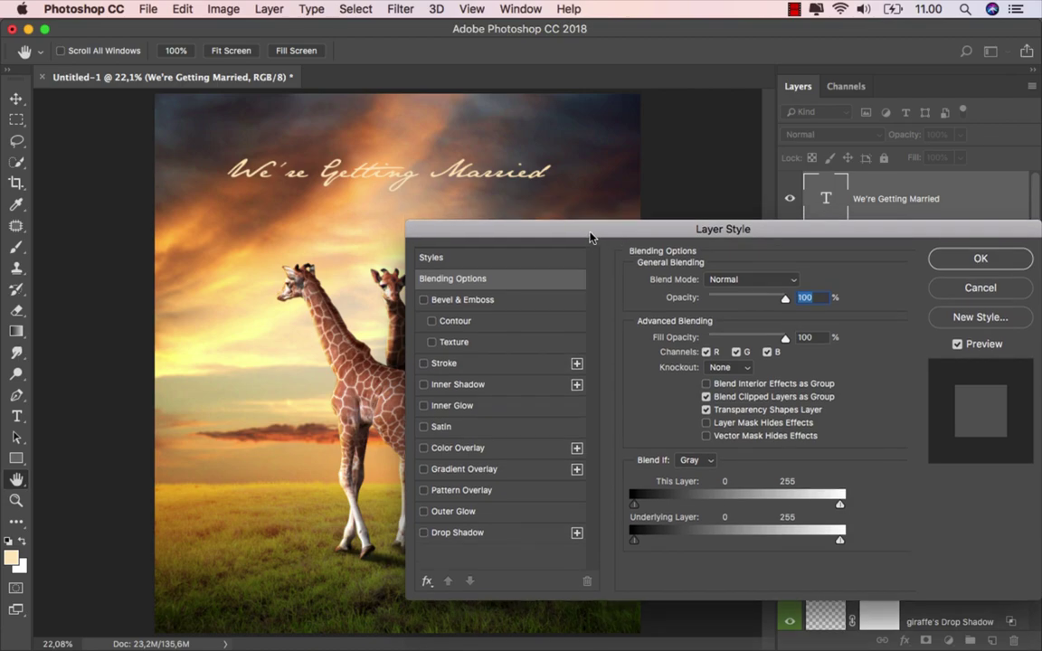
pyautogui.click(444, 364)
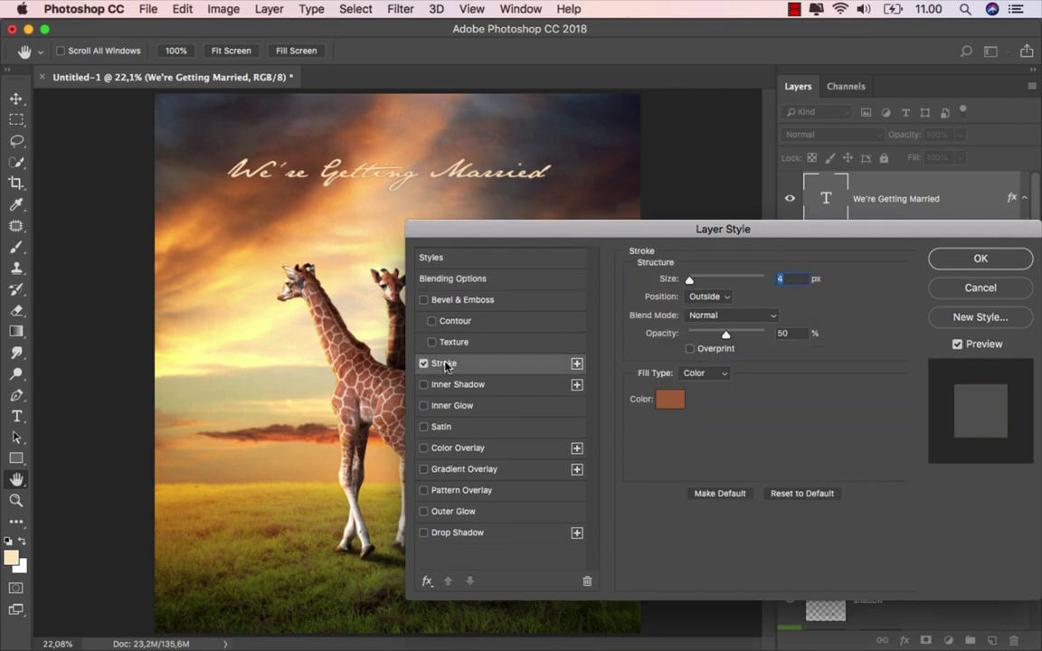
pyautogui.scroll(1, 297, 147)
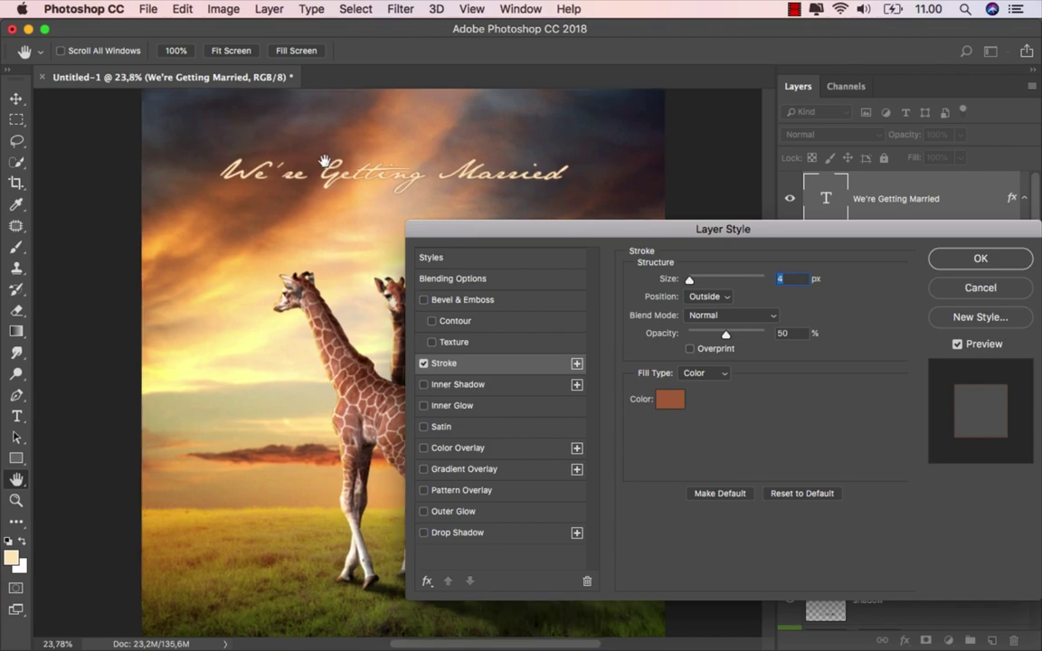
pyautogui.scroll(3, 329, 166)
pyautogui.scroll(3, 329, 165)
pyautogui.scroll(-1, 333, 172)
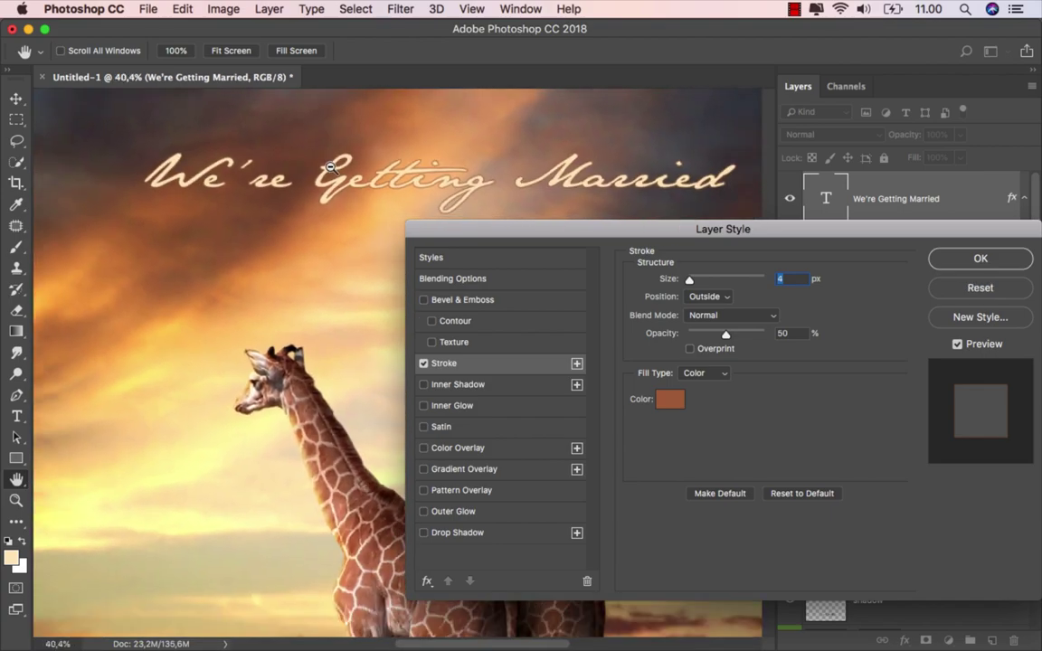
pyautogui.hscroll(2, 339, 175)
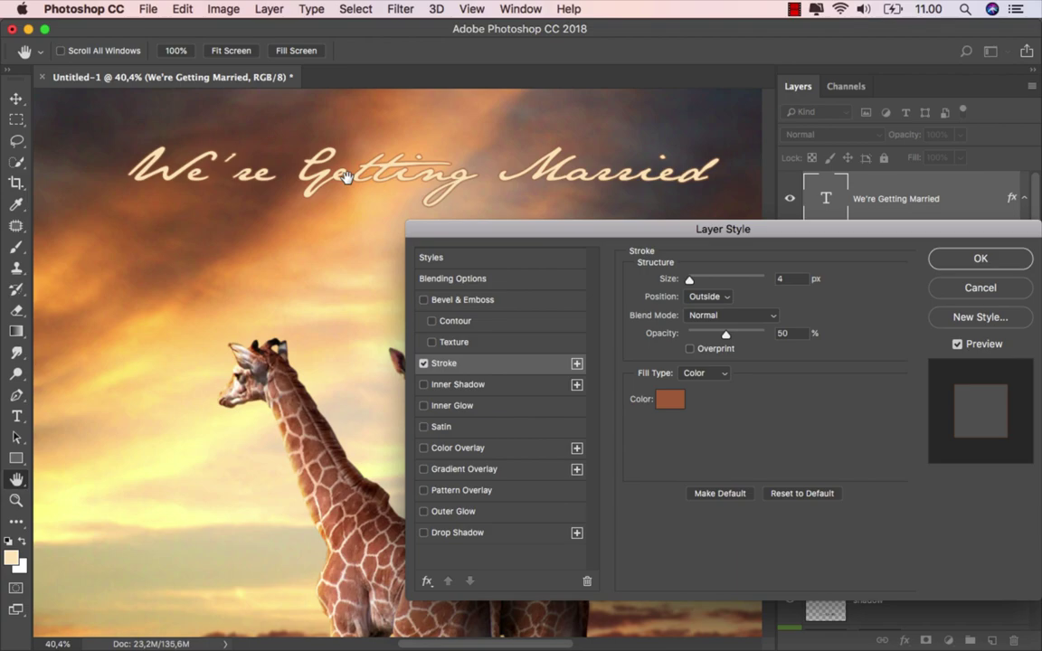
# Step: Set the stroke colour to a darker brown sampled from the sky, and enable Drop Shadow
pyautogui.click(670, 399)
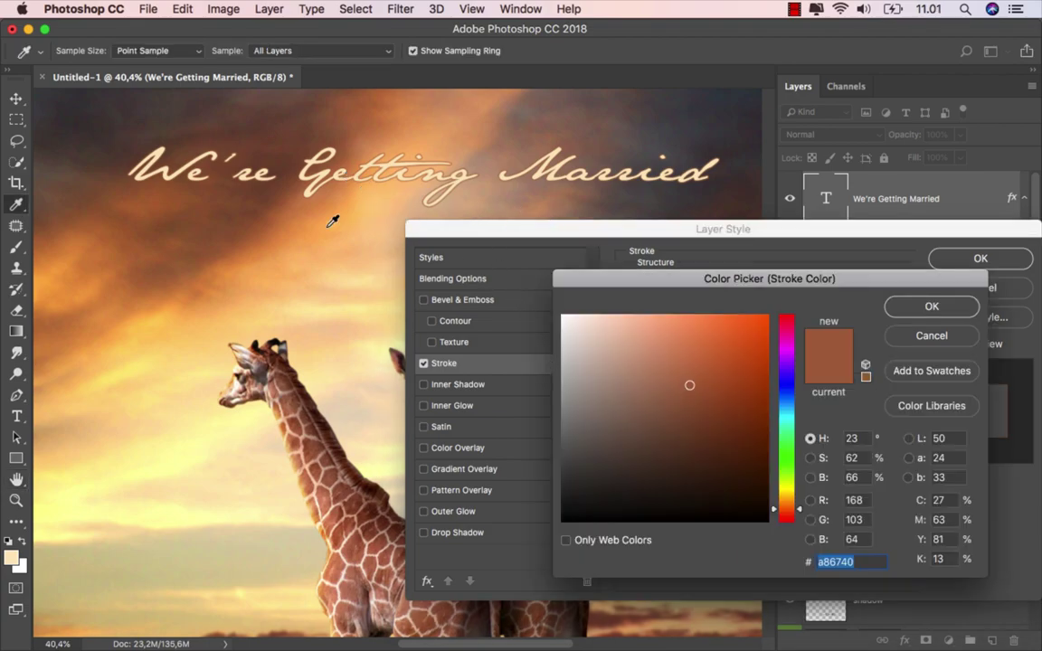
pyautogui.moveTo(252, 204); pyautogui.dragTo(269, 207)
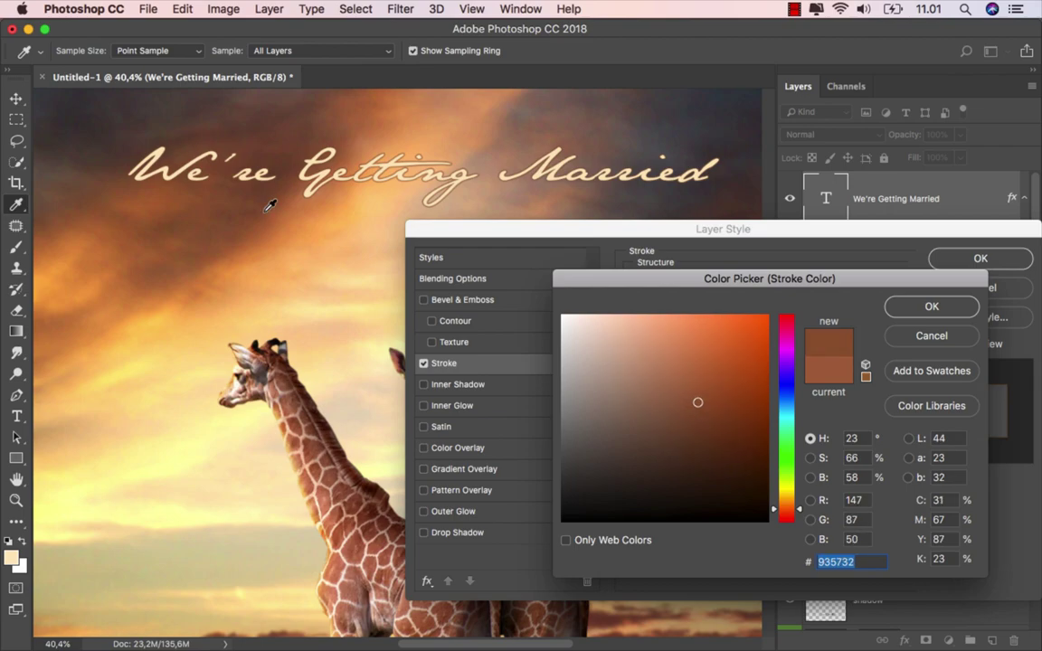
pyautogui.click(900, 306)
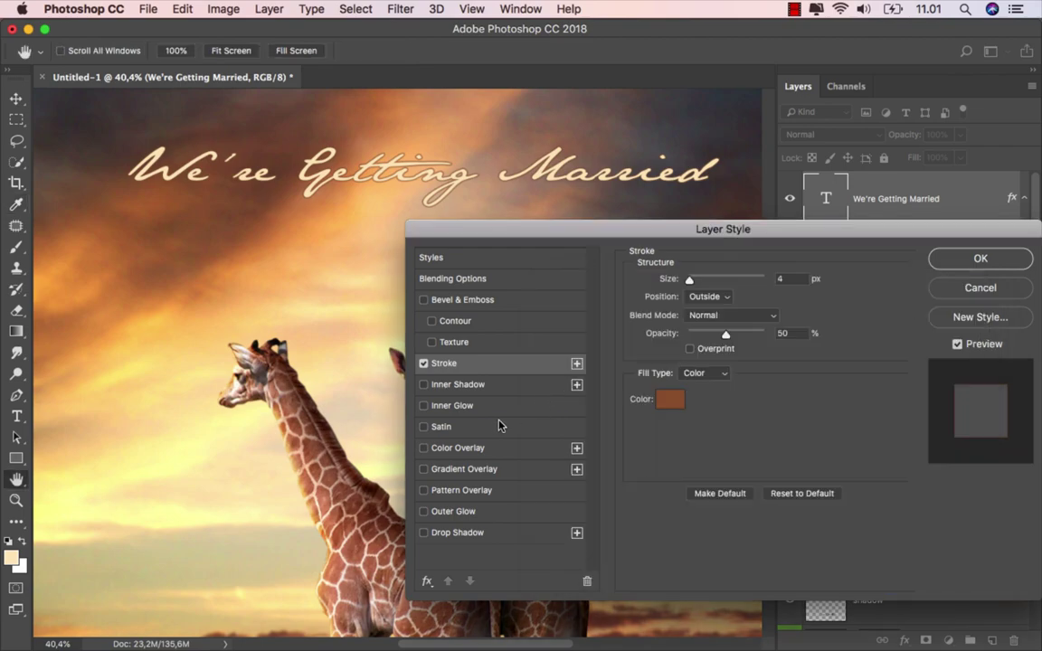
pyautogui.click(425, 535)
pyautogui.click(462, 532)
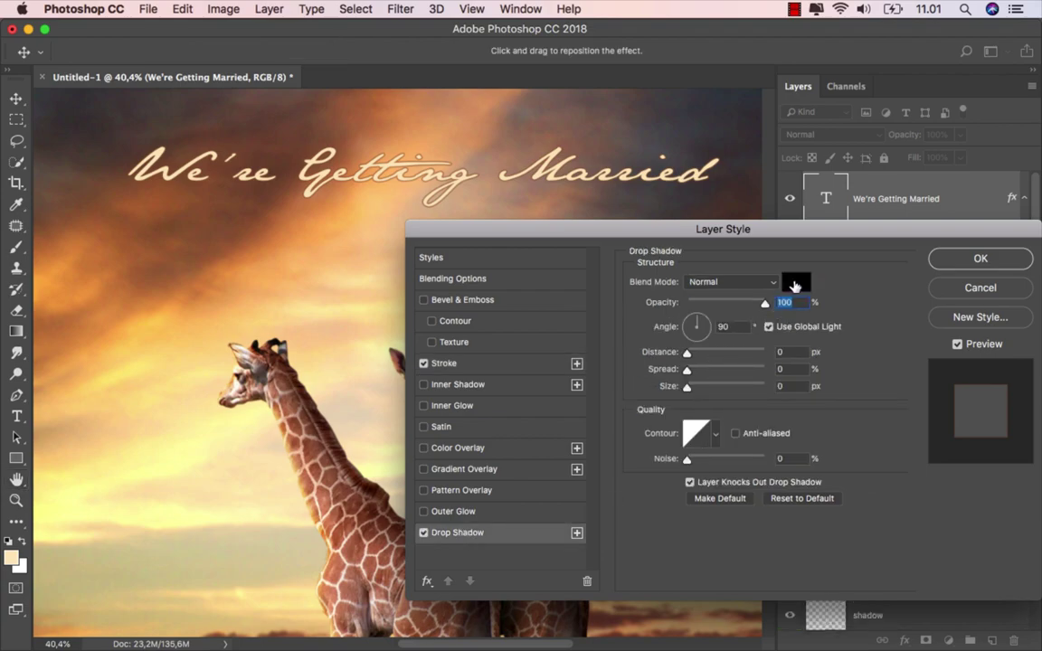
# Step: Give the drop shadow a pale yellow colour, 13% spread, 35 px size and 51% opacity
pyautogui.click(795, 284)
pyautogui.click(360, 257)
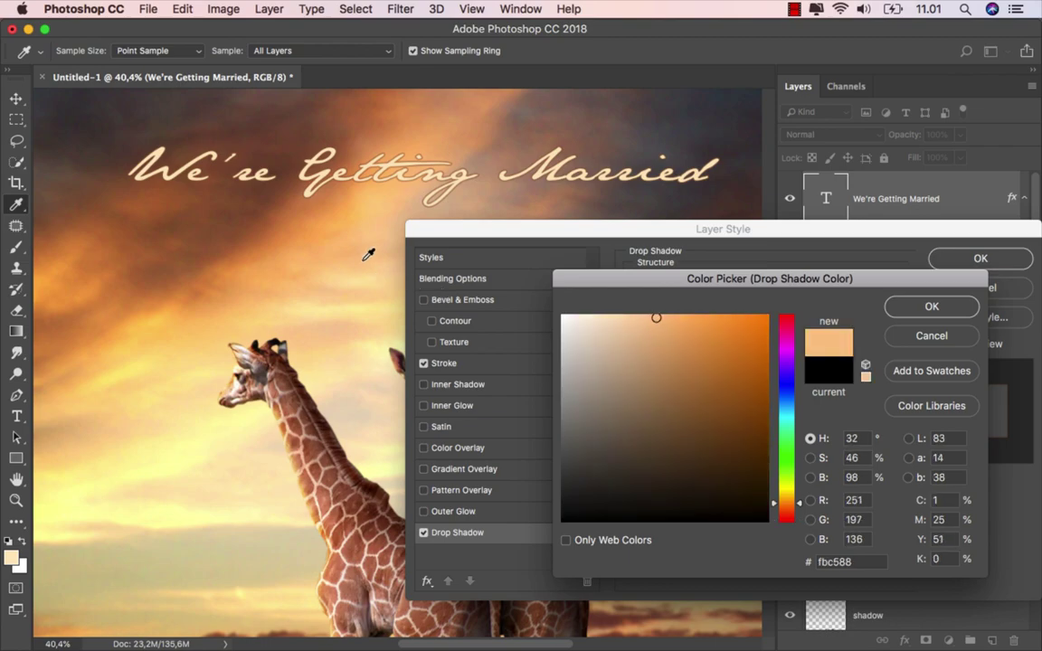
pyautogui.moveTo(406, 263); pyautogui.dragTo(360, 310)
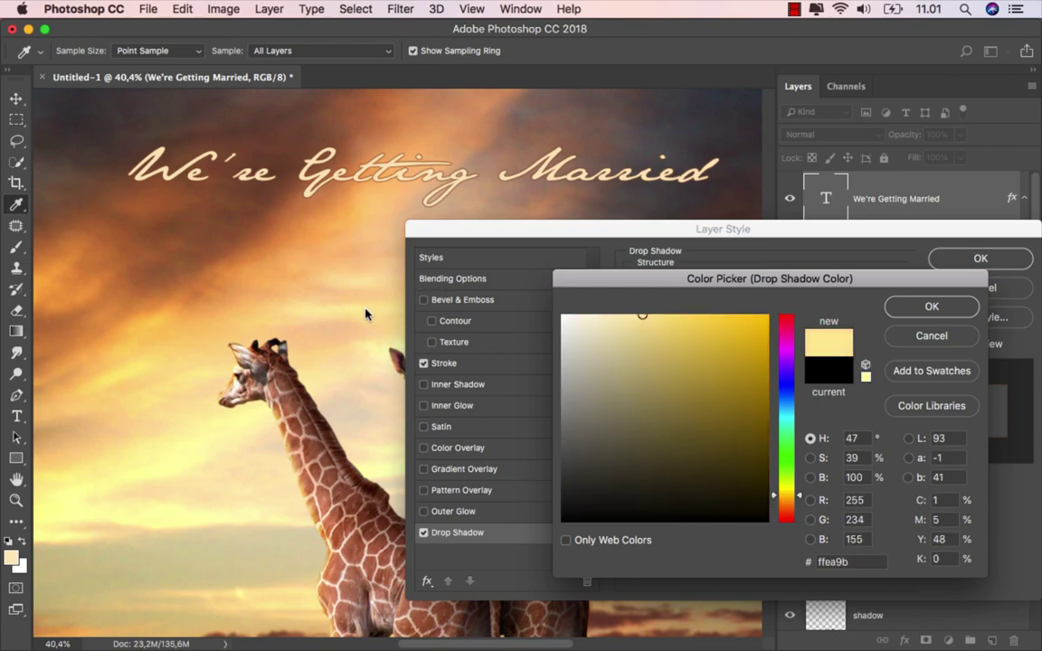
pyautogui.click(932, 307)
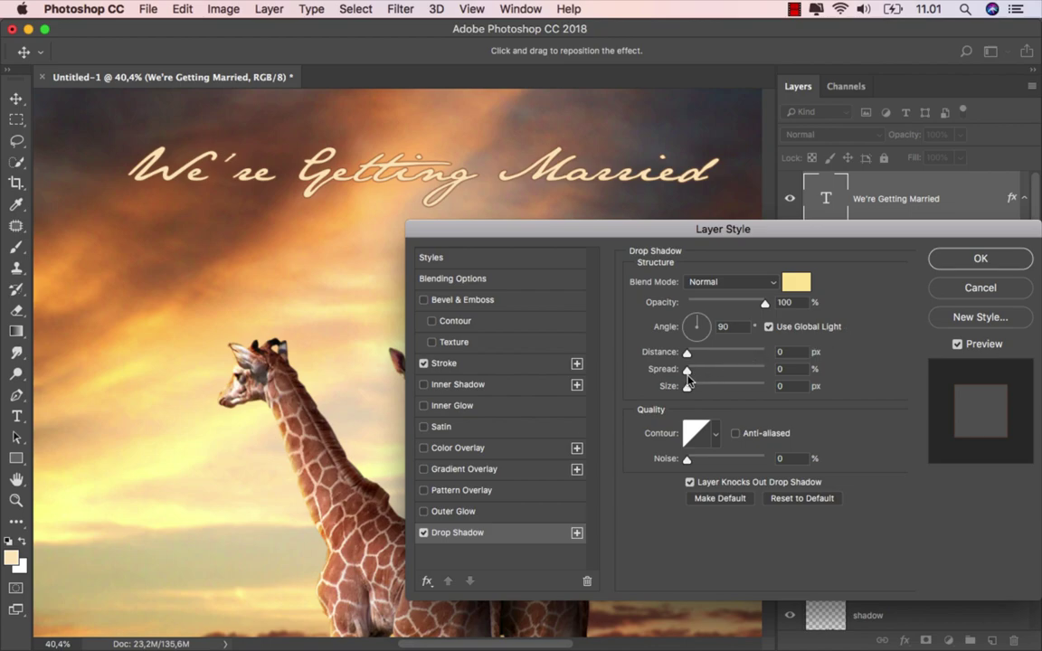
pyautogui.moveTo(687, 370)
pyautogui.mouseDown()
pyautogui.moveTo(714, 372)
pyautogui.moveTo(694, 370)
pyautogui.moveTo(708, 392)
pyautogui.moveTo(696, 371)
pyautogui.mouseUp()
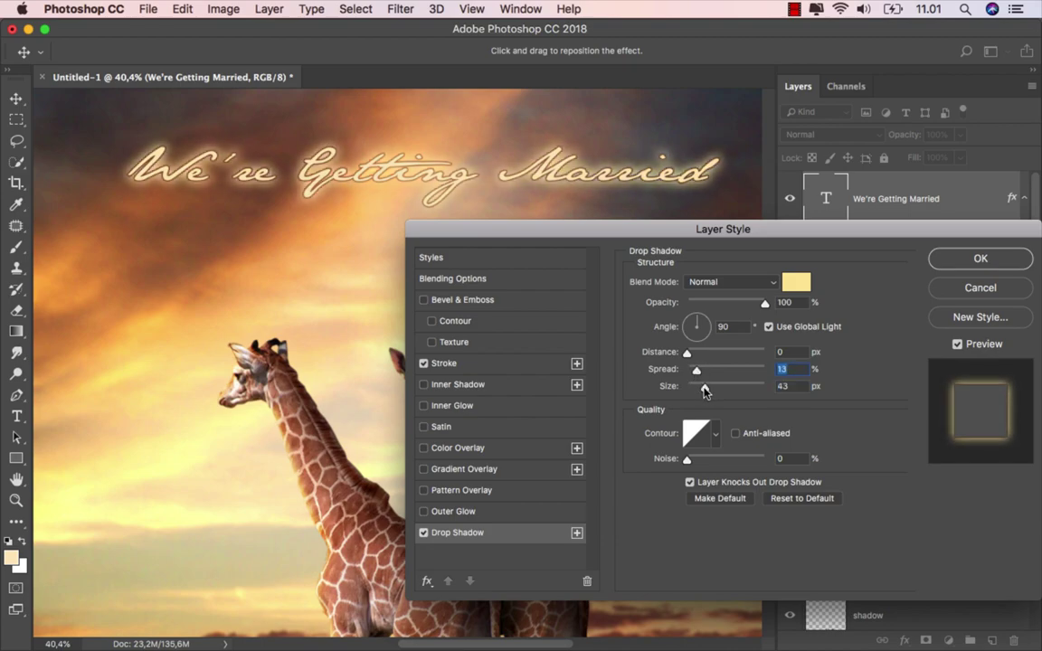
pyautogui.moveTo(706, 391); pyautogui.dragTo(702, 392)
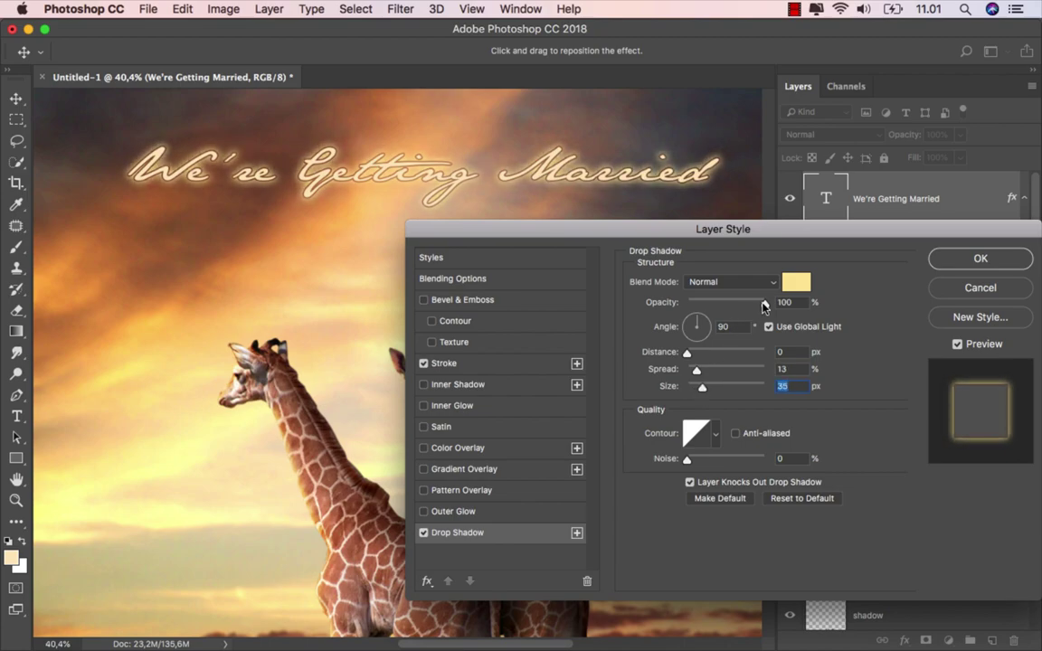
pyautogui.moveTo(764, 305); pyautogui.dragTo(728, 306)
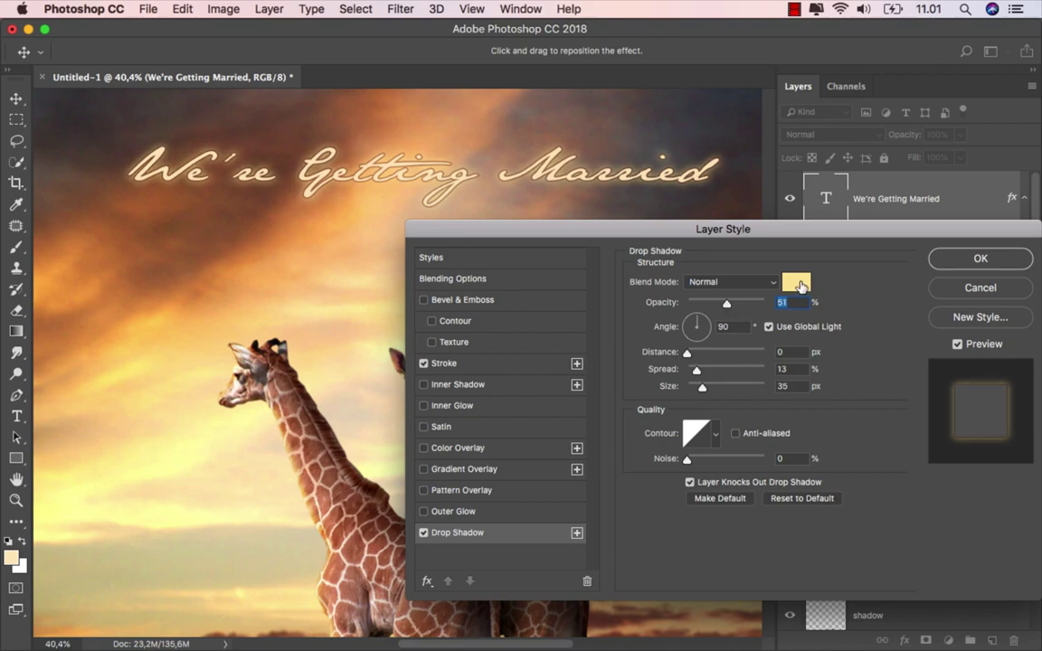
# Step: Change the drop shadow colour to an orange (e79454) sampled from the sky
pyautogui.click(801, 286)
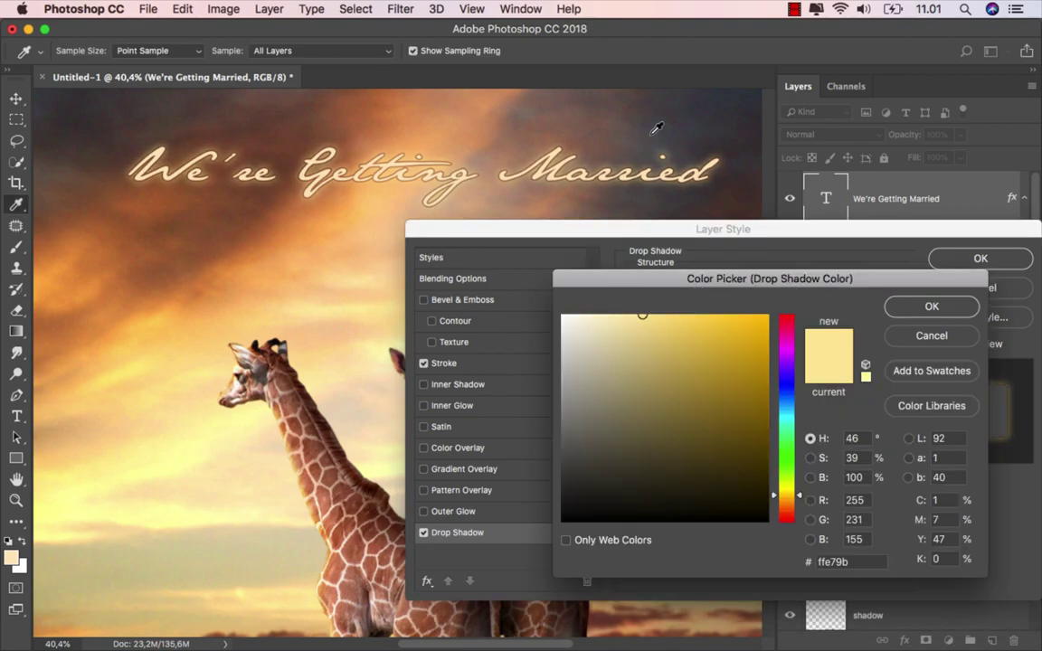
pyautogui.moveTo(482, 187)
pyautogui.mouseDown()
pyautogui.moveTo(530, 191)
pyautogui.moveTo(315, 225)
pyautogui.mouseUp()
pyautogui.click(317, 208)
pyautogui.click(893, 308)
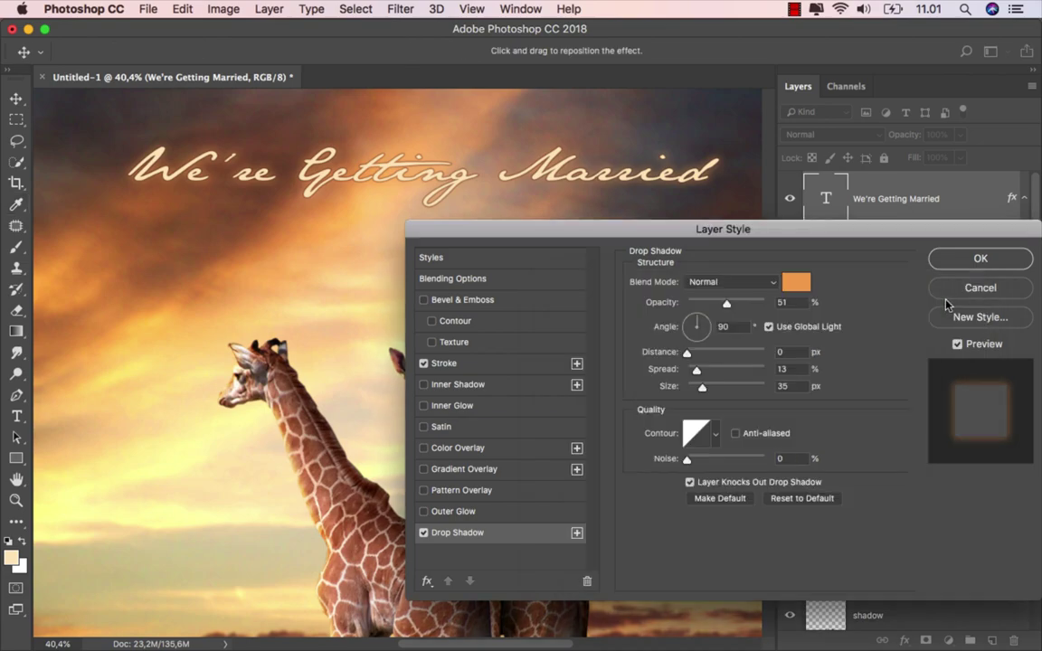
# Step: Apply the Stroke and Drop Shadow effects, fit the whole composition on screen, and open the File menu
pyautogui.press('Return')
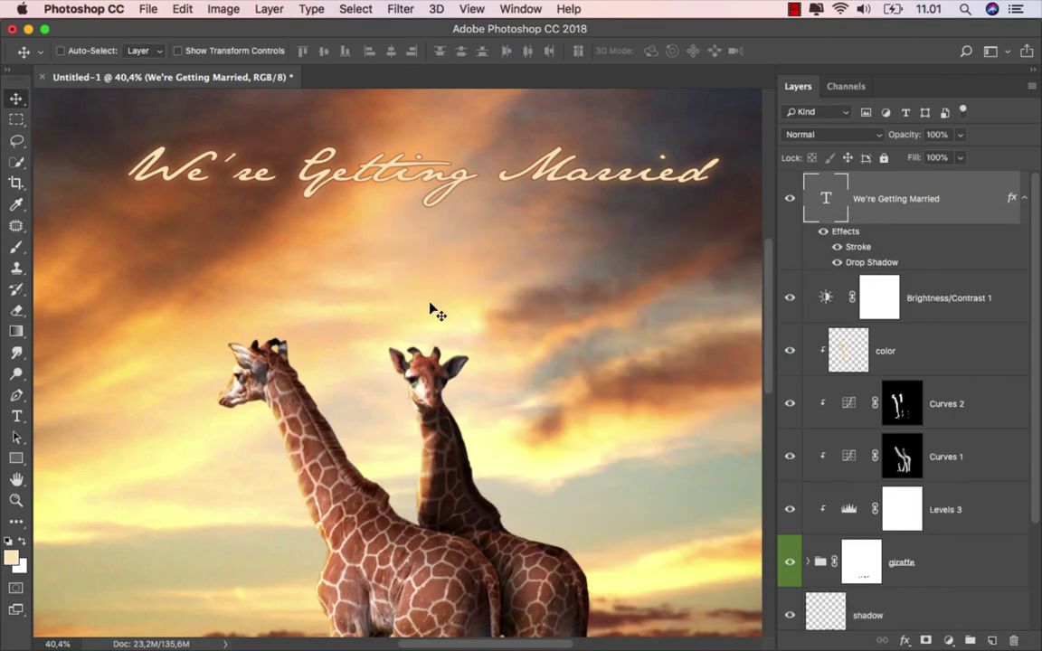
pyautogui.scroll(-2, 407, 288)
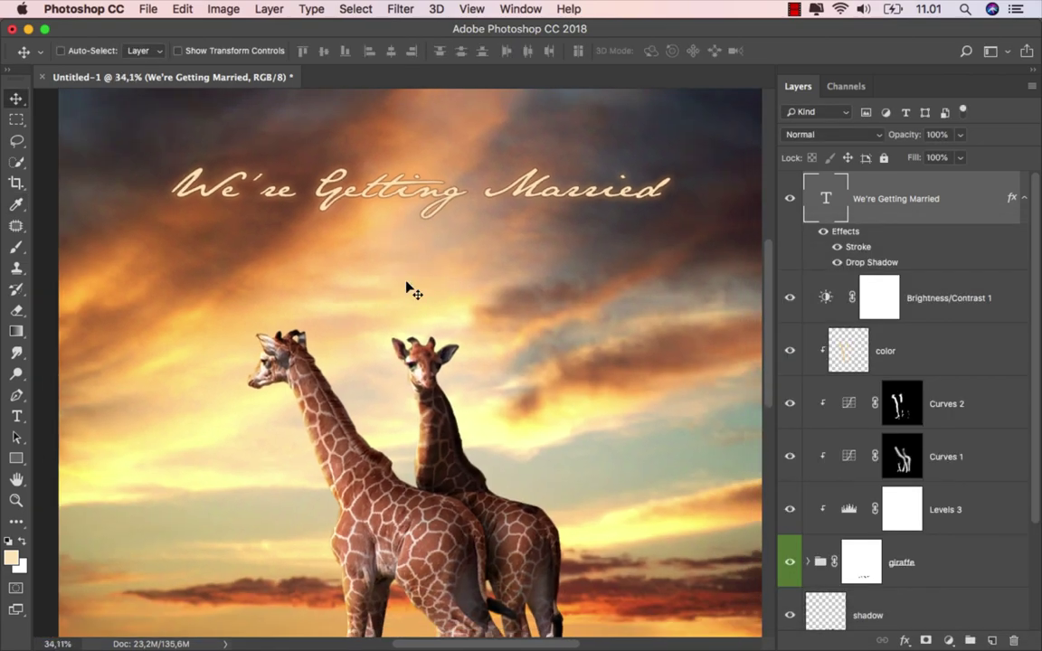
pyautogui.press('super+0')
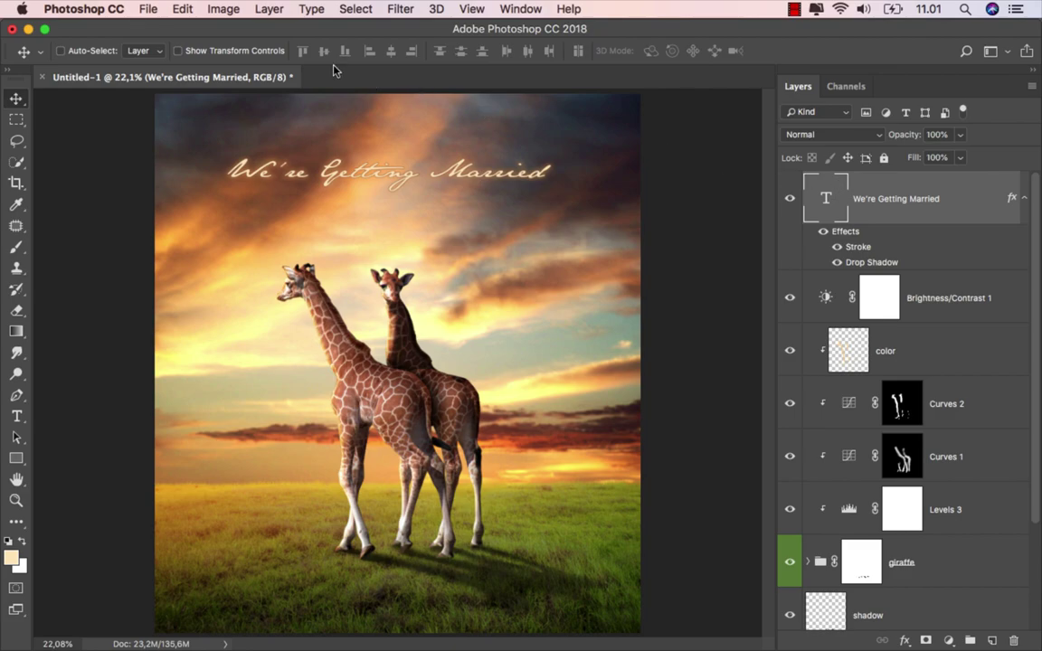
pyautogui.click(144, 9)
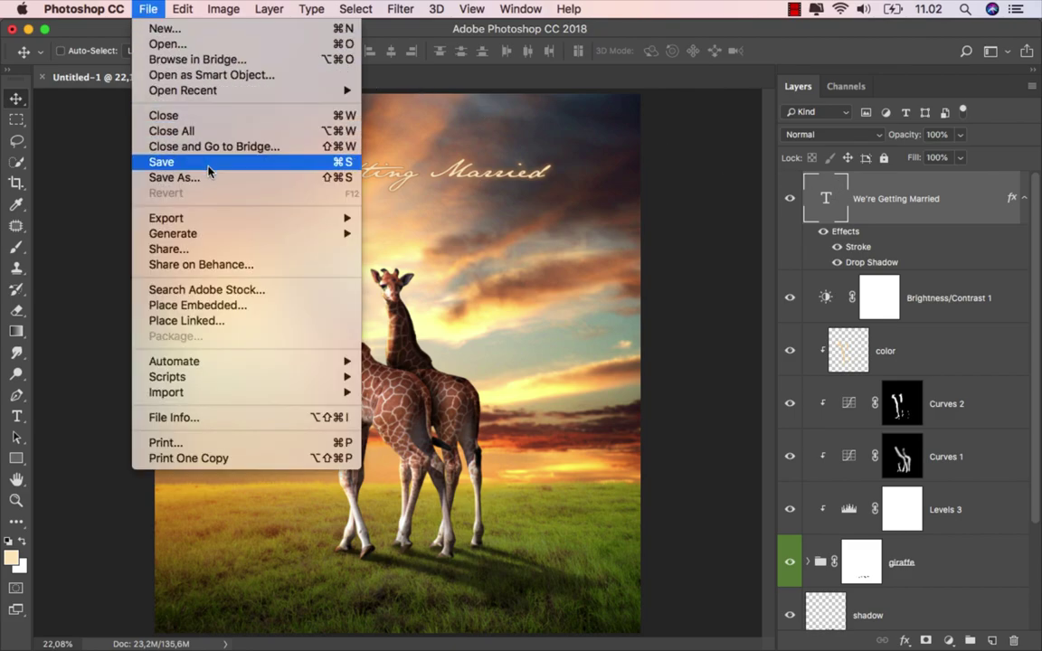
# Step: Save the image as ok.jpg in JPEG format at maximum quality 12
pyautogui.click(257, 179)
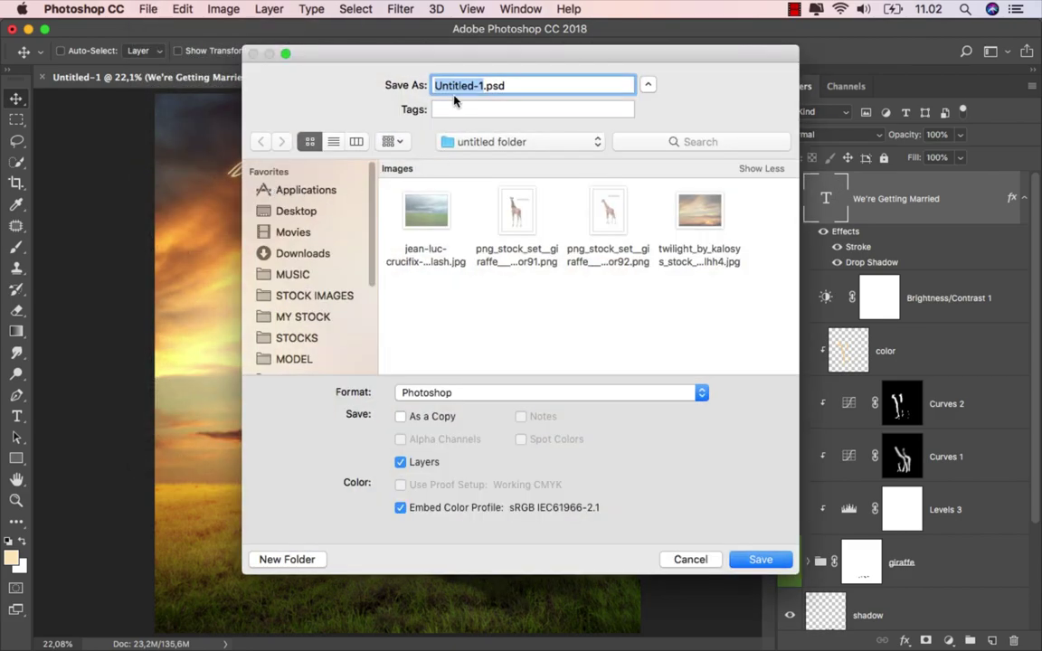
pyautogui.write('ok')
pyautogui.click(472, 394)
pyautogui.click(411, 488)
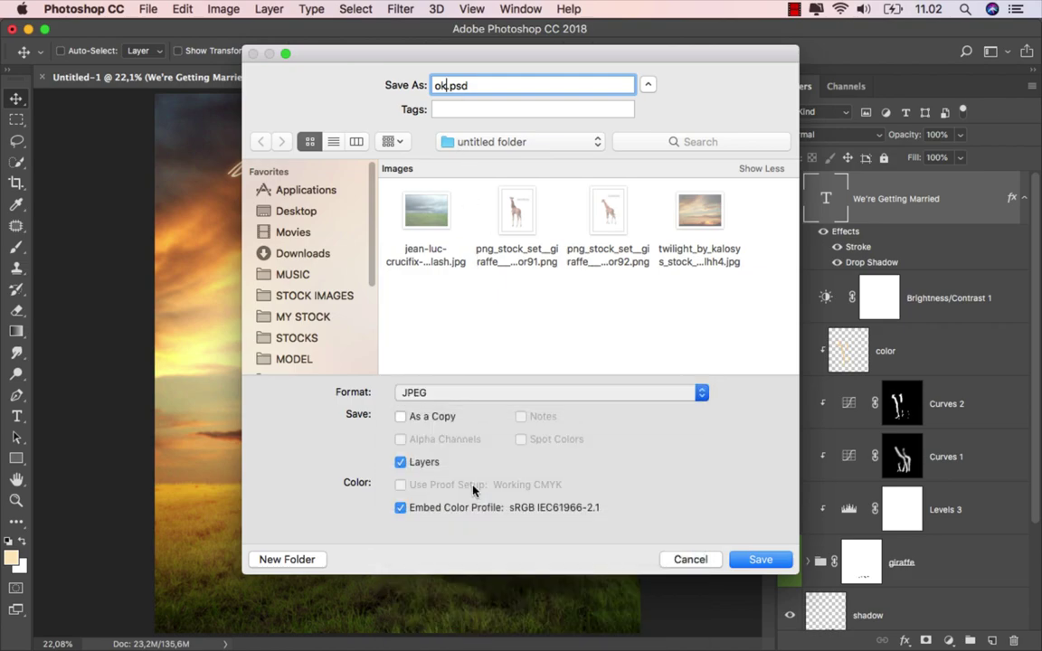
pyautogui.click(756, 558)
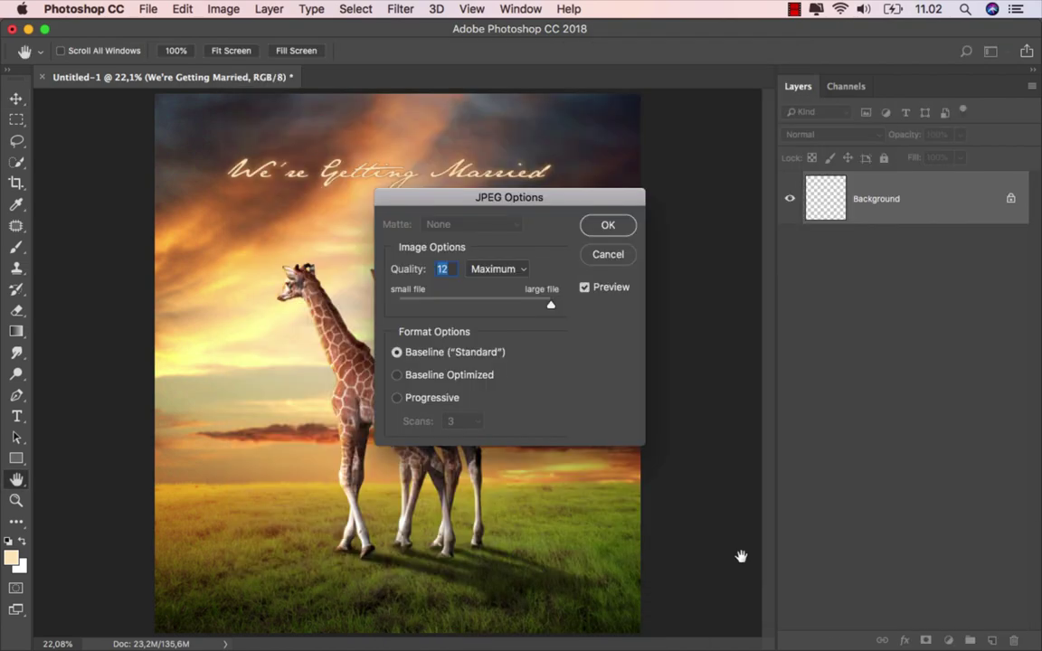
pyautogui.click(605, 227)
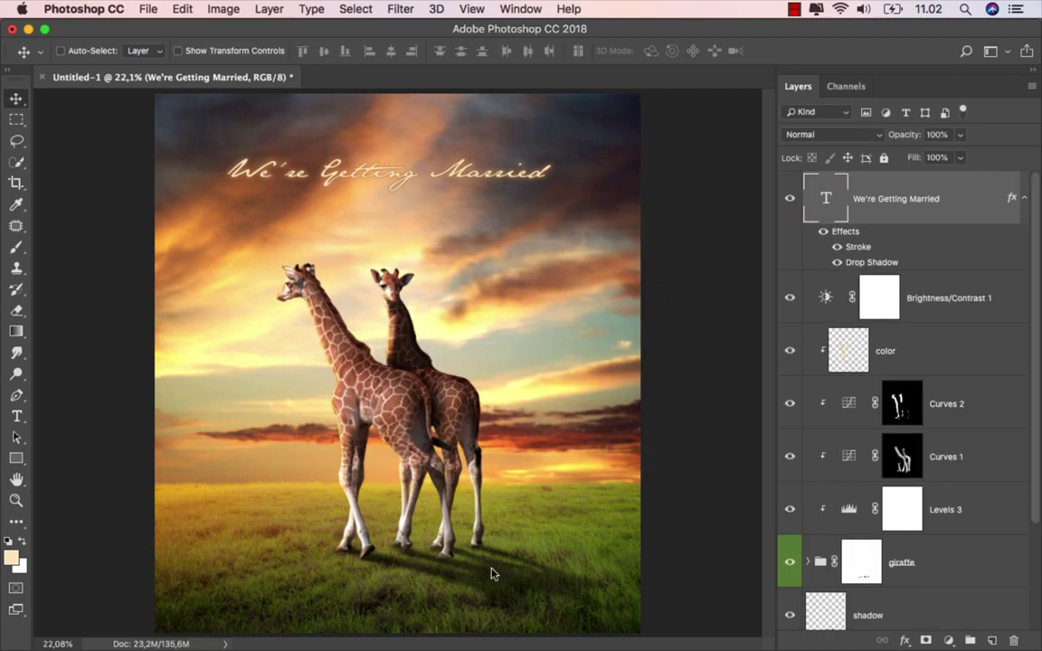
# Step: Open the folder with ok.jpg and Quick Look preview the saved image
pyautogui.moveTo(403, 646)
pyautogui.click(403, 622)
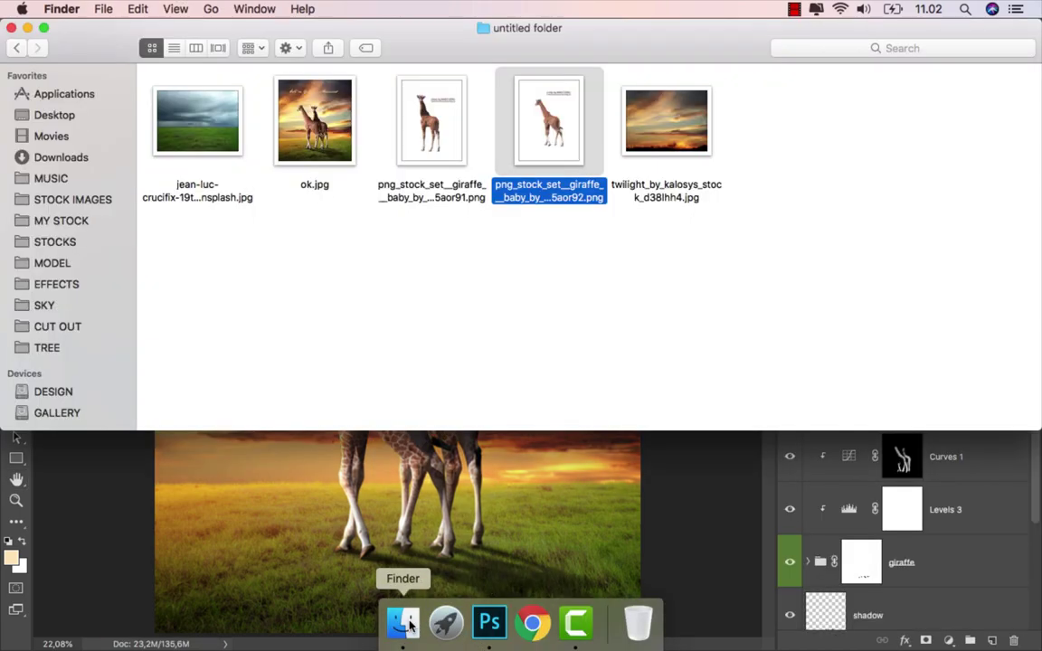
pyautogui.click(328, 145)
pyautogui.press('space')
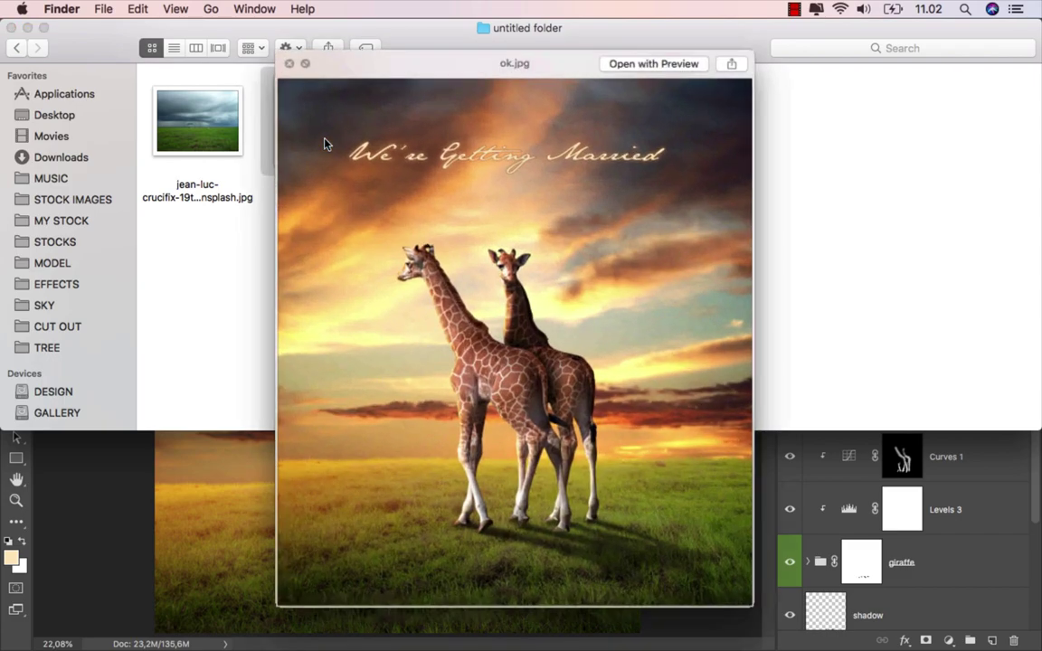